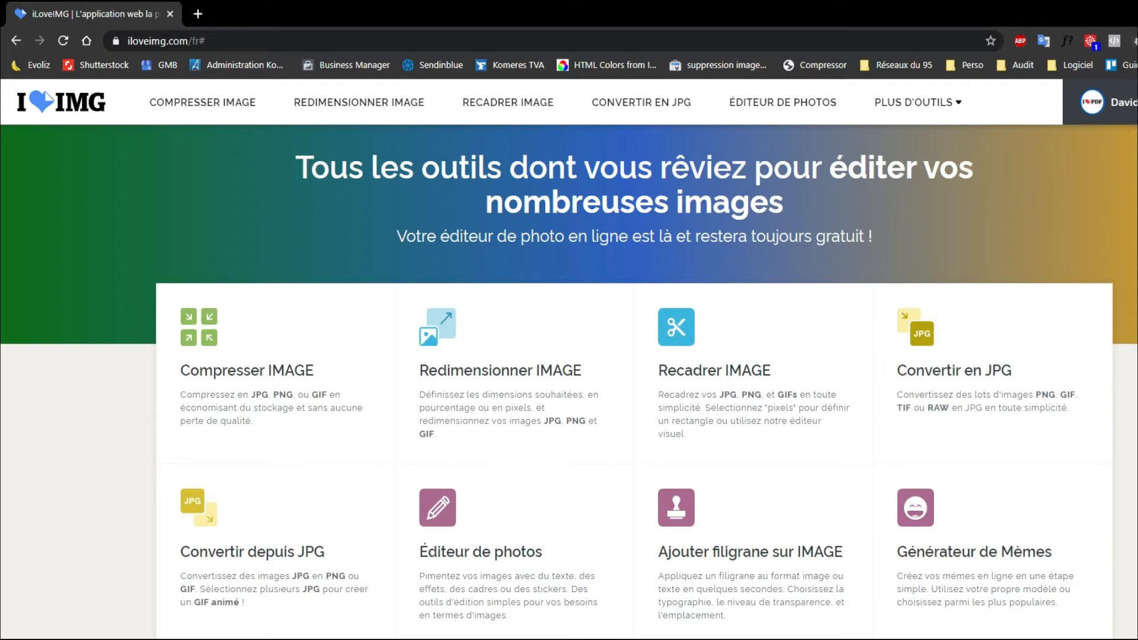
Open the Premium upgrade page and the plan pricing page, then display the Premium plan's annual price.
mouse_move(1129, 102)
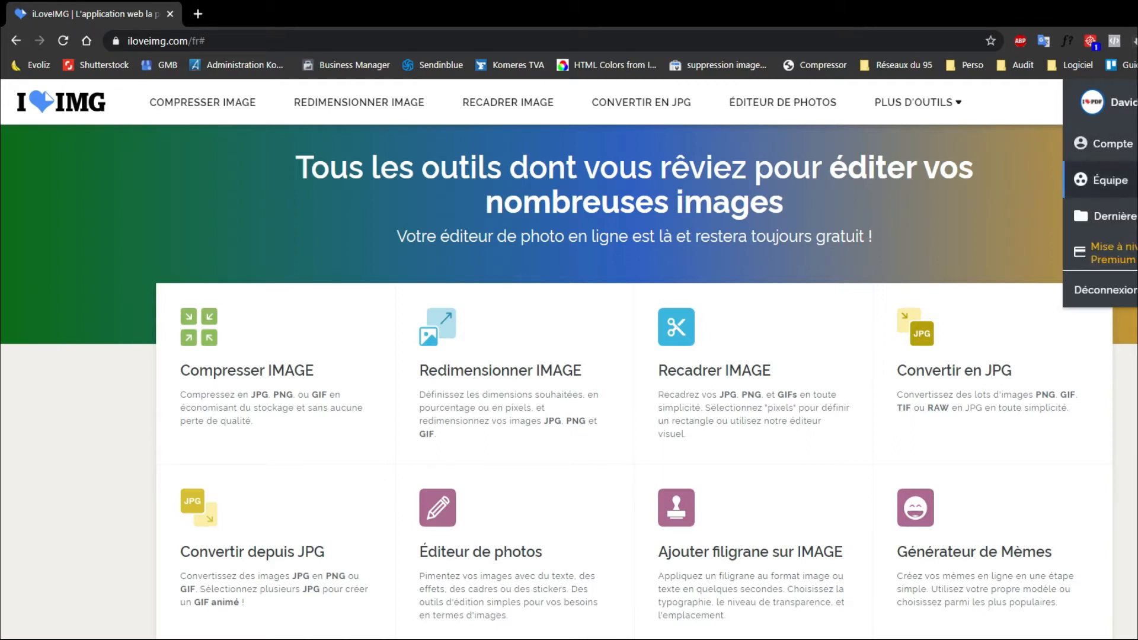
left_click(1085, 249)
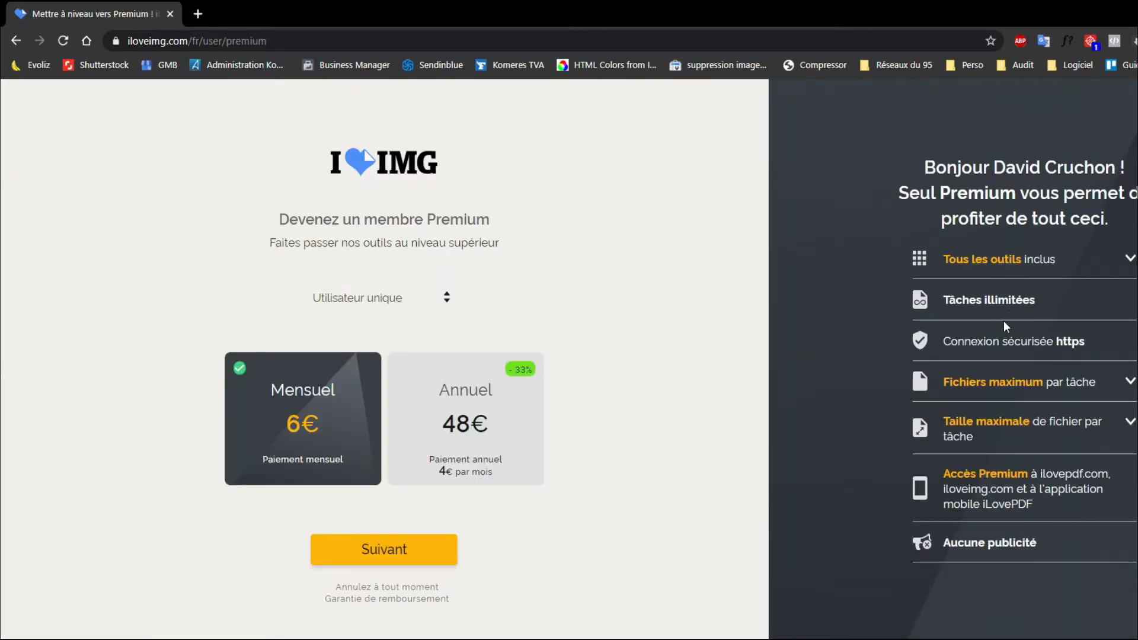
key("alt+Left")
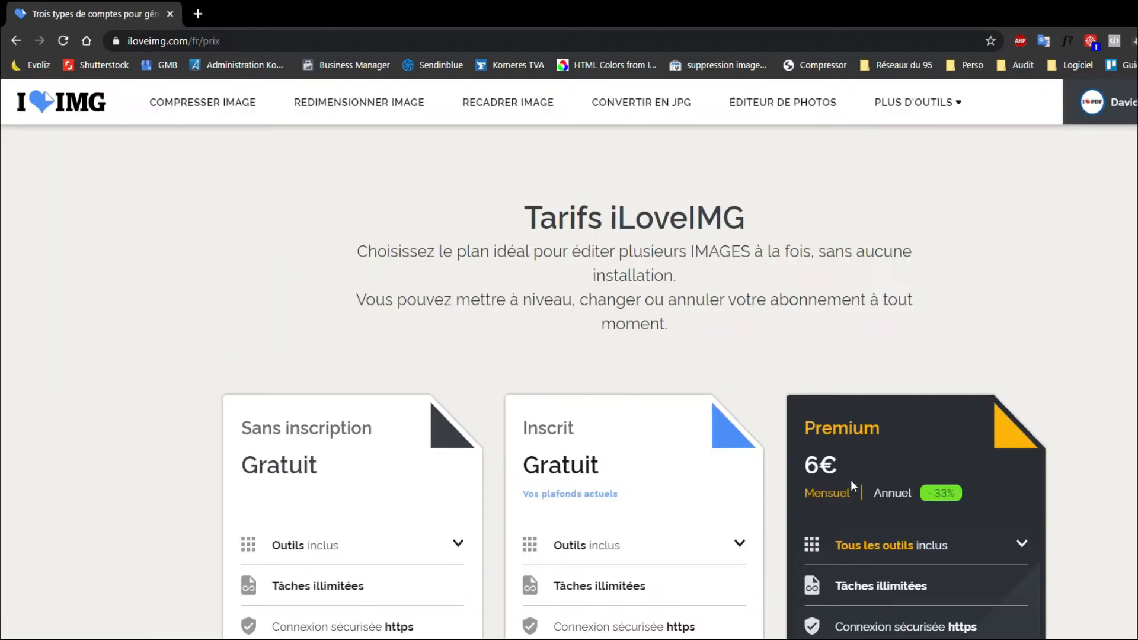
scroll(616, 320, "down", 4)
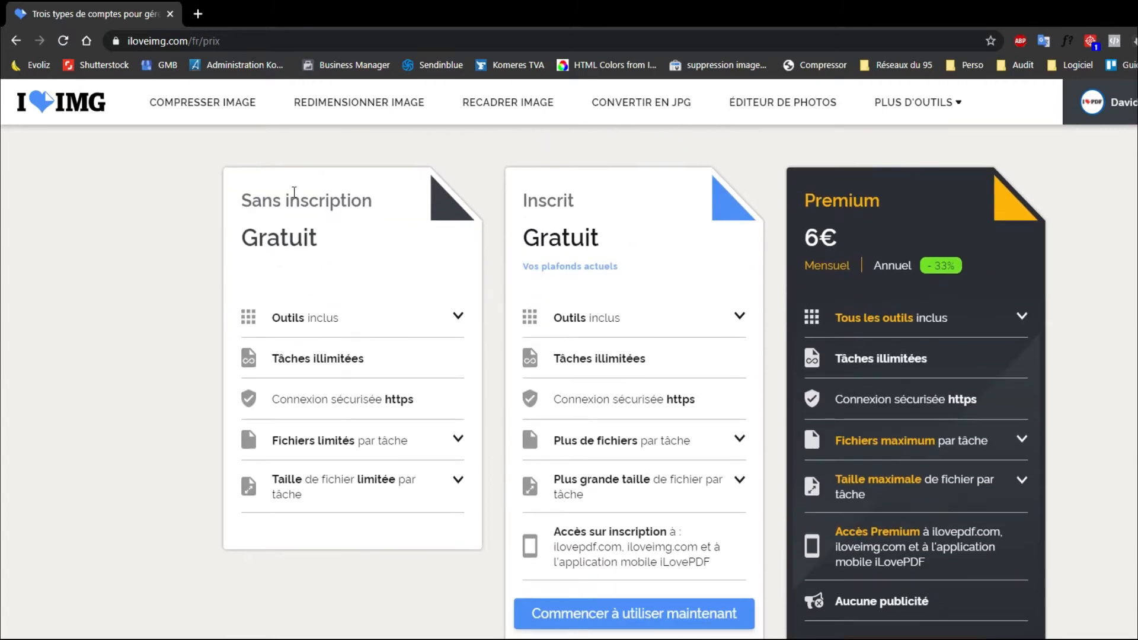
left_click_drag(237, 196, 320, 243)
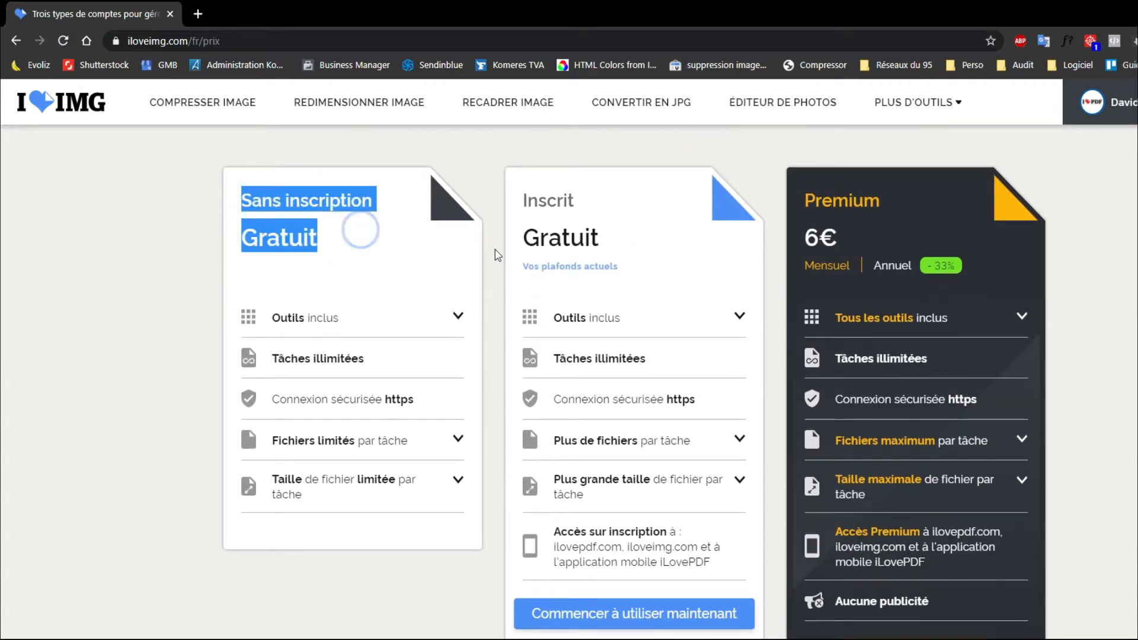
left_click(620, 202)
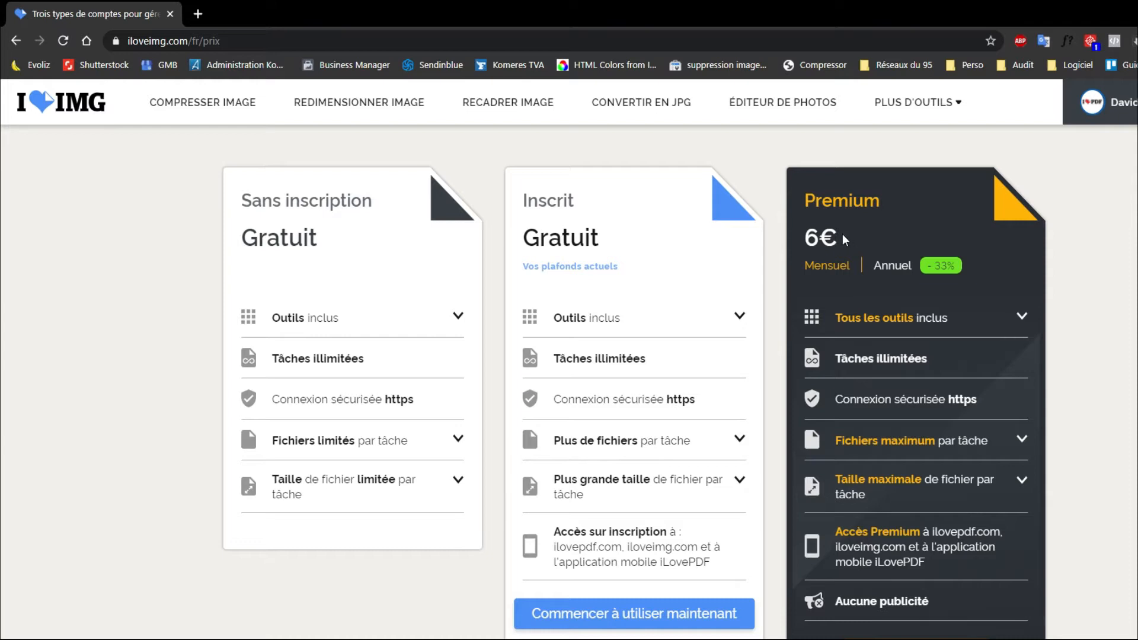
left_click(886, 264)
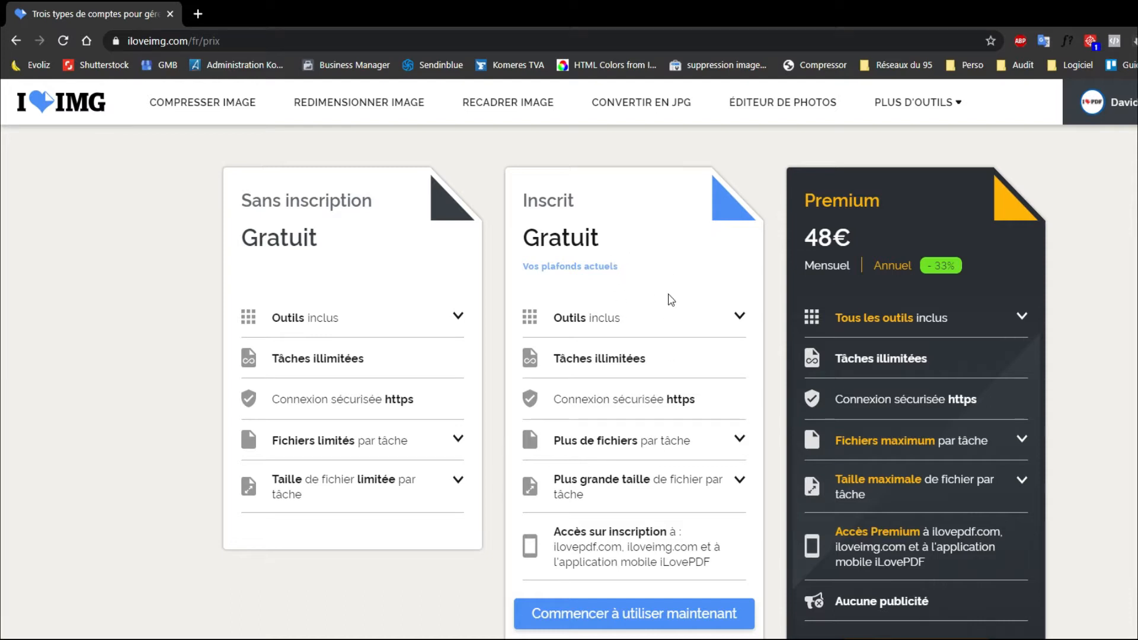
Expand the list of included tools on the pricing plans and compare what each plan offers.
scroll(676, 462, "down", 3)
scroll(681, 415, "up", 3)
left_click(712, 314)
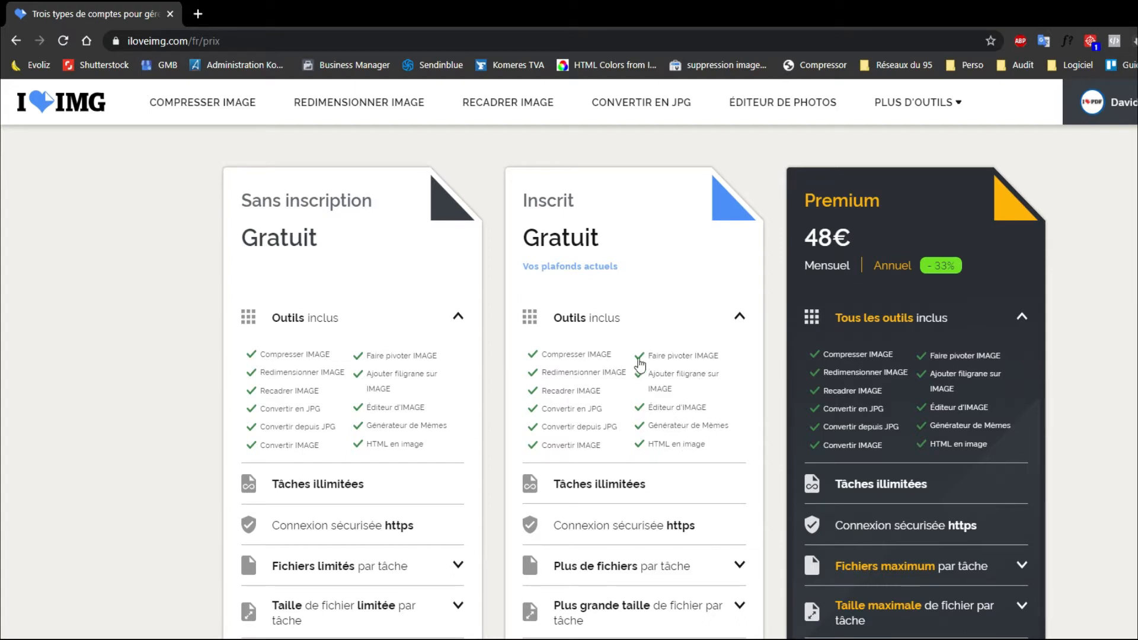
scroll(652, 369, "down", 1)
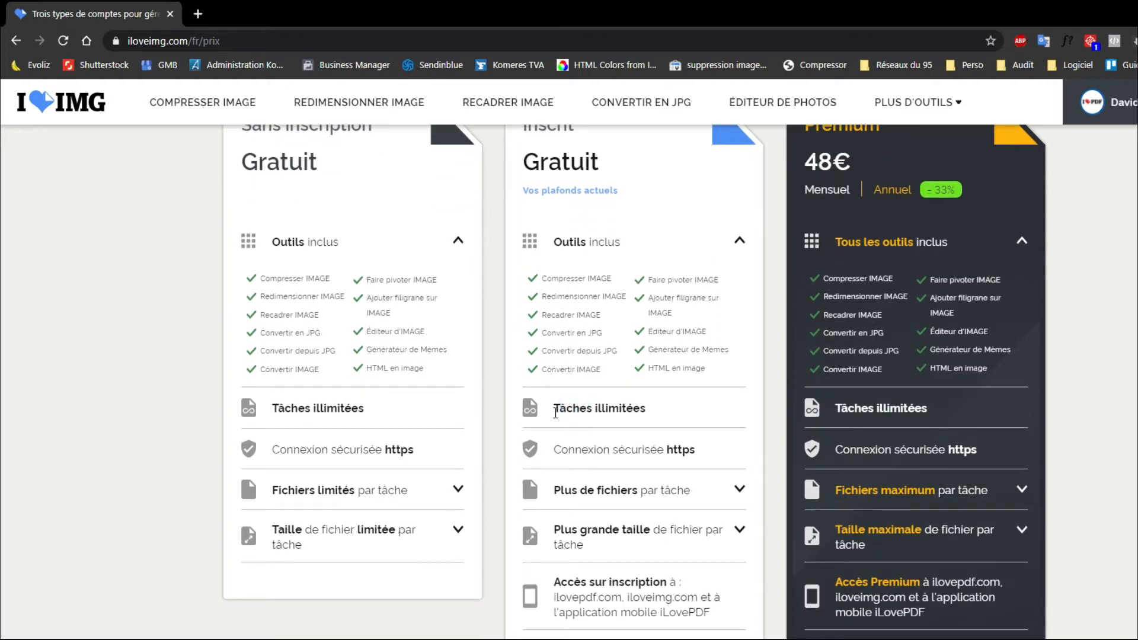
scroll(556, 412, "down", 1)
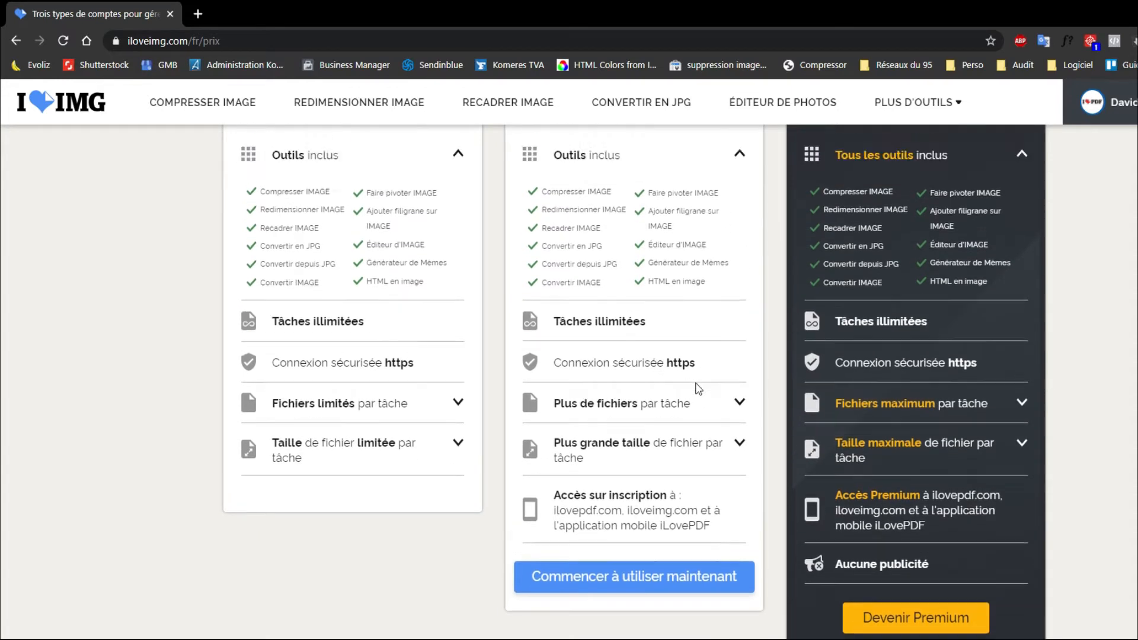
Expand and compare the plans' limits for the number of files and the file size per task.
left_click(689, 415)
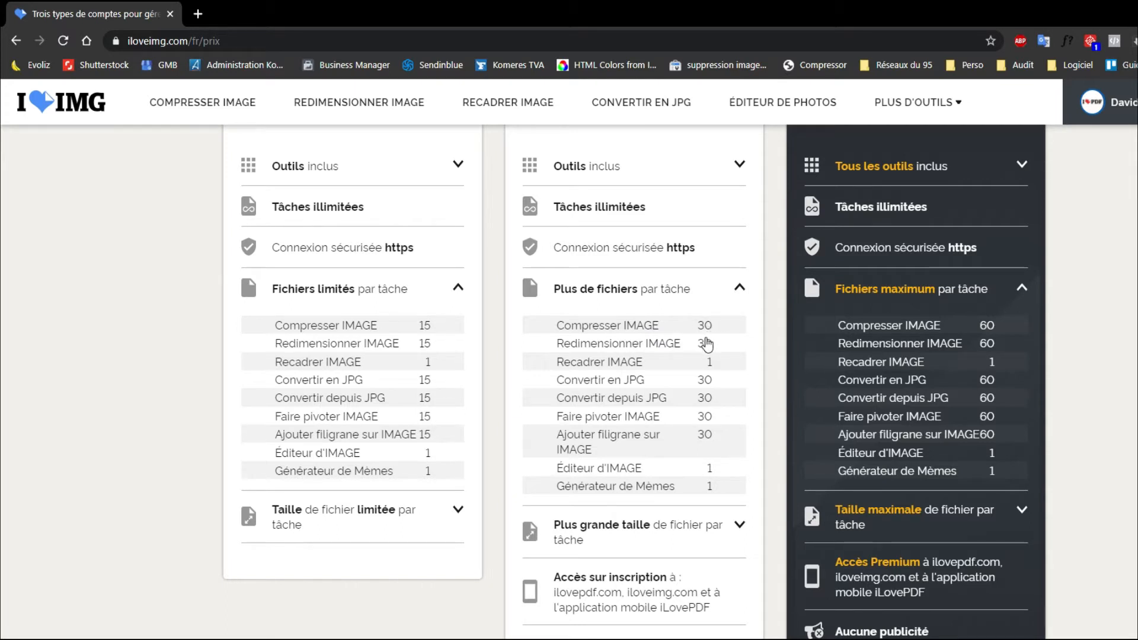
scroll(711, 442, "down", 1)
left_click(718, 449)
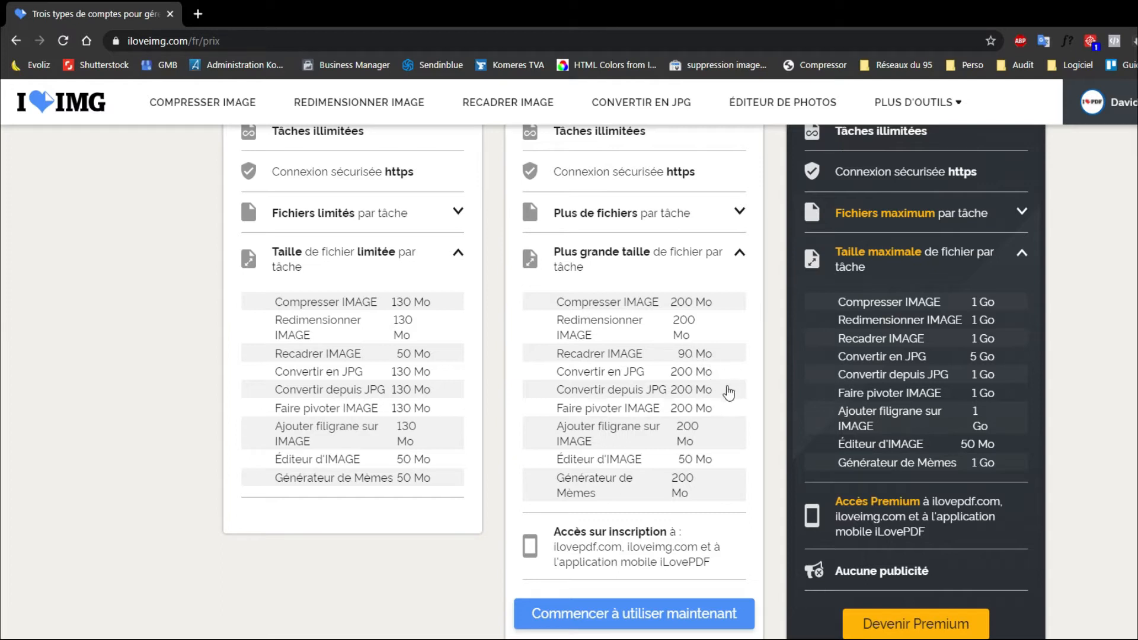
scroll(726, 393, "down", 1)
scroll(711, 394, "up", 1)
scroll(729, 465, "up", 8)
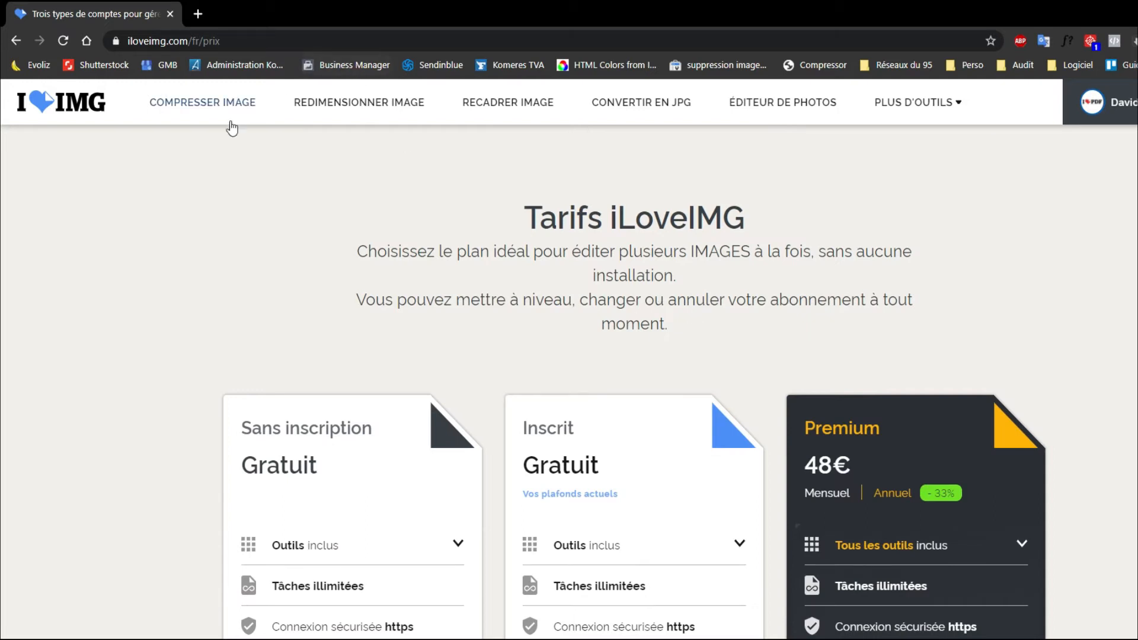
Return to the iLoveIMG home page and look over the full range of available image tools.
left_click(100, 107)
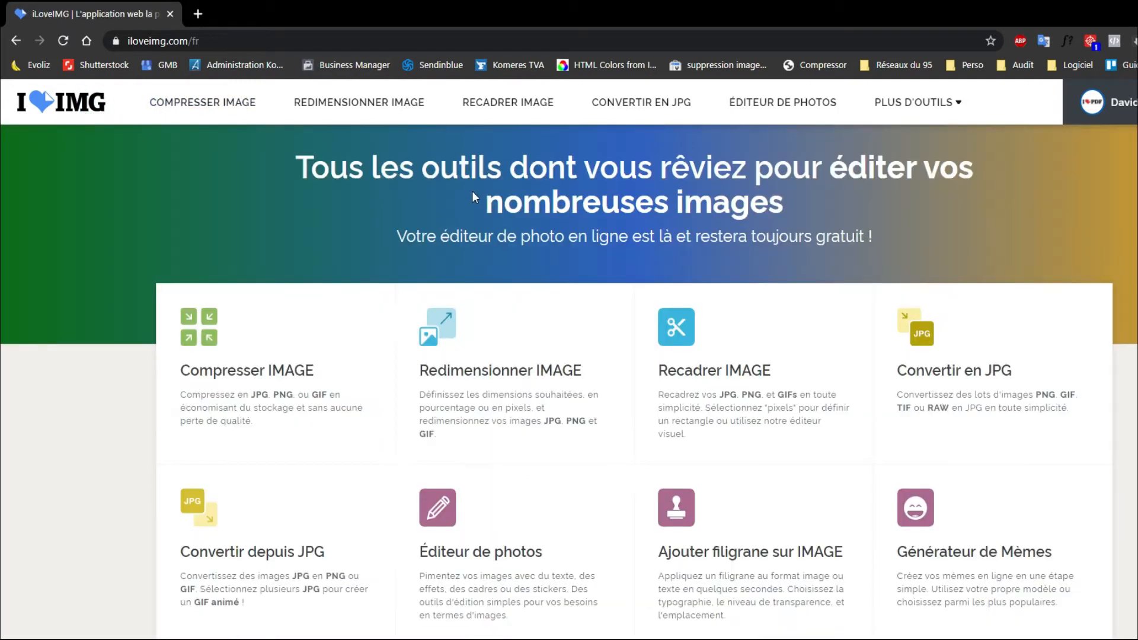
scroll(646, 293, "down", 3)
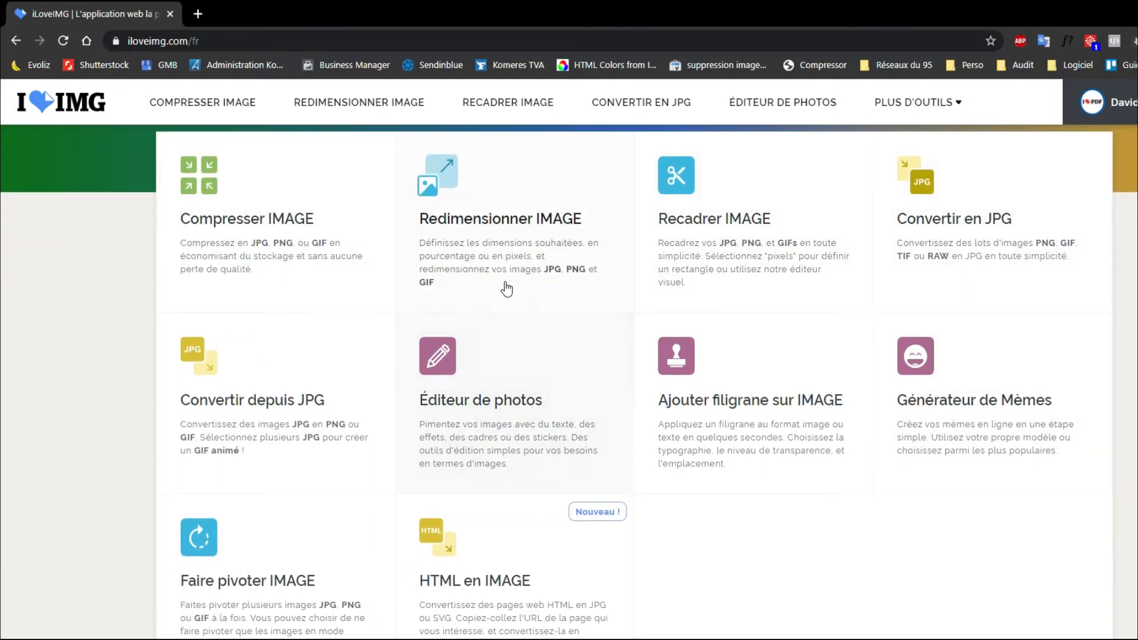
scroll(521, 297, "up", 3)
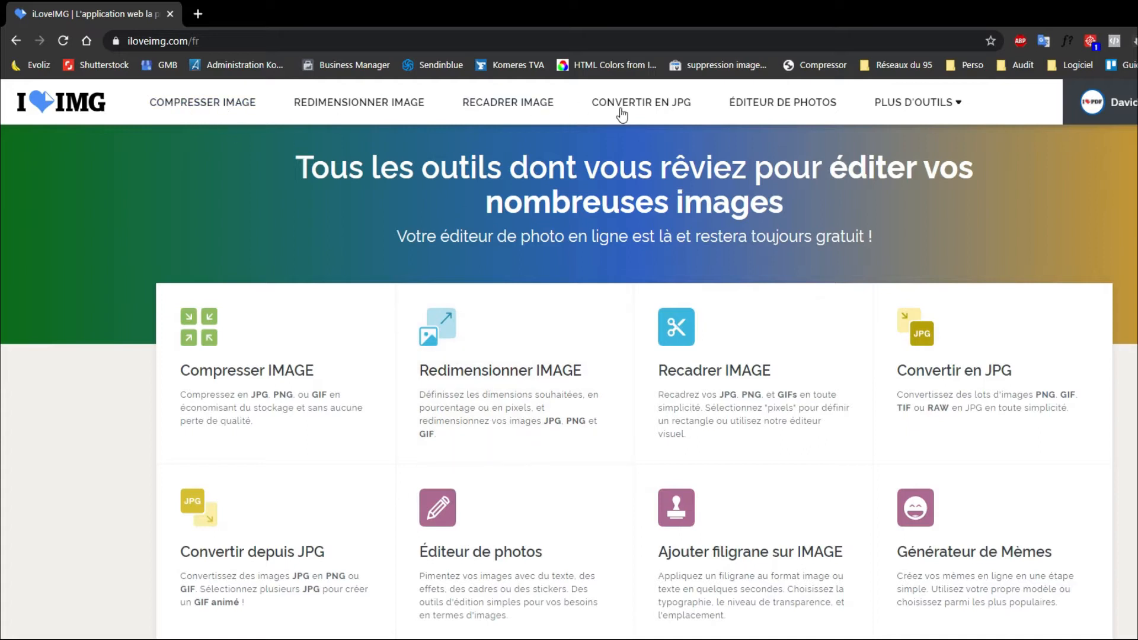
mouse_move(955, 99)
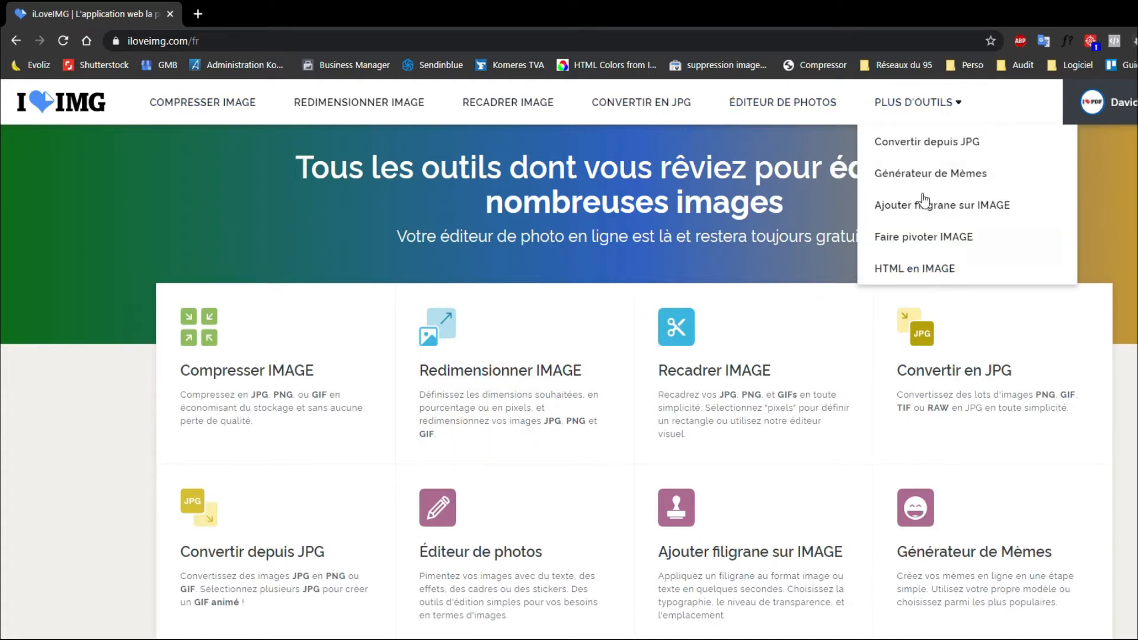
scroll(724, 394, "down", 3)
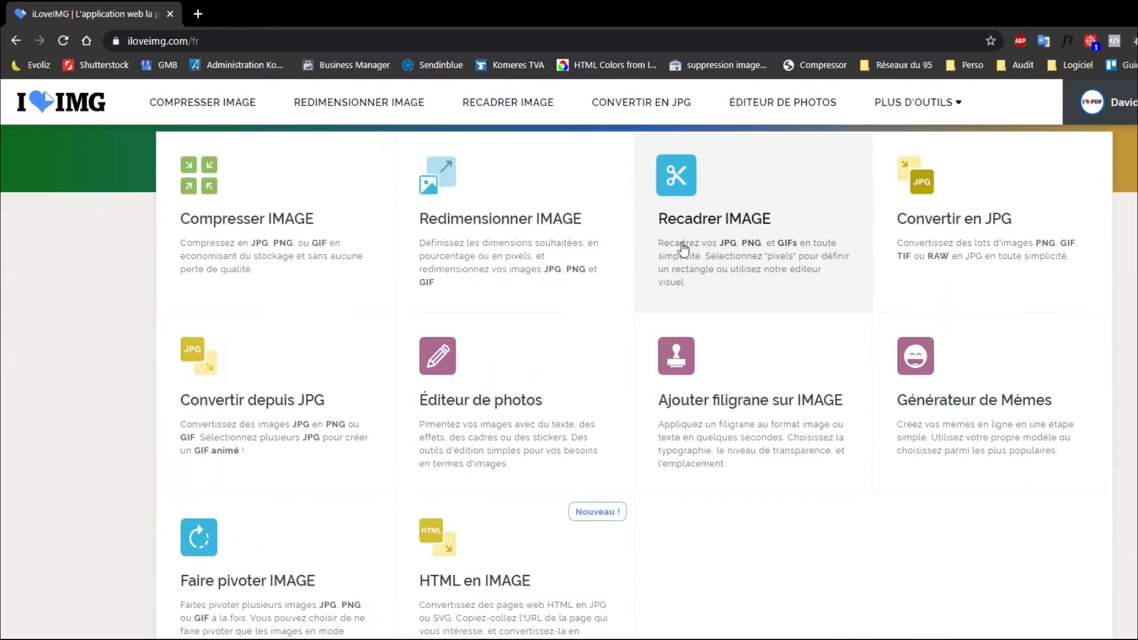
left_click(50, 102)
scroll(569, 323, "down", 4)
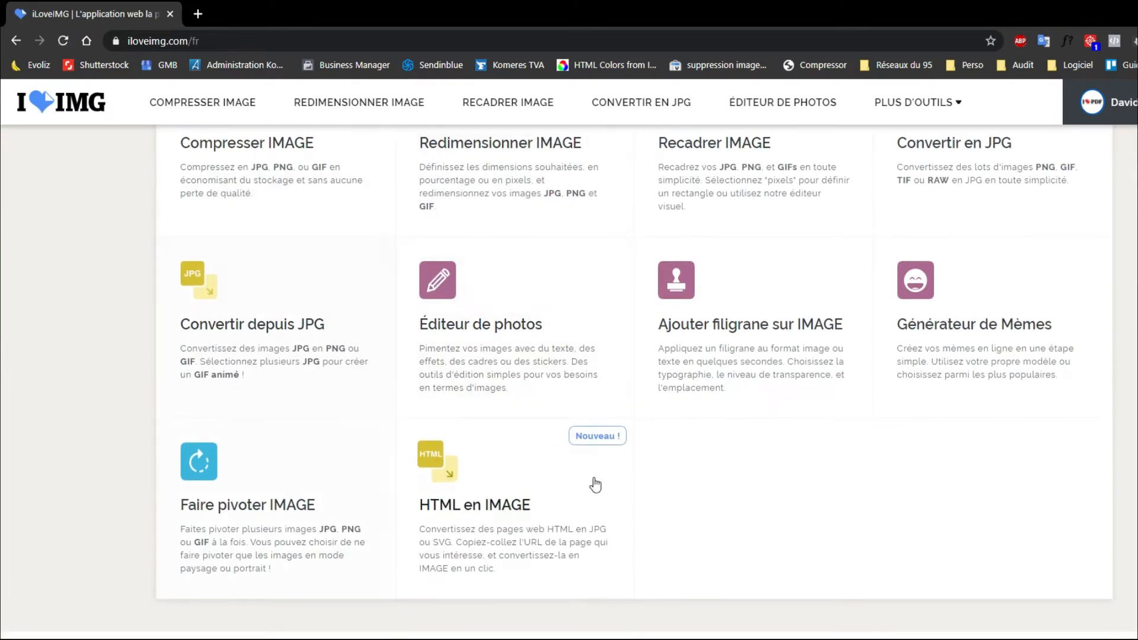
scroll(270, 305, "up", 3)
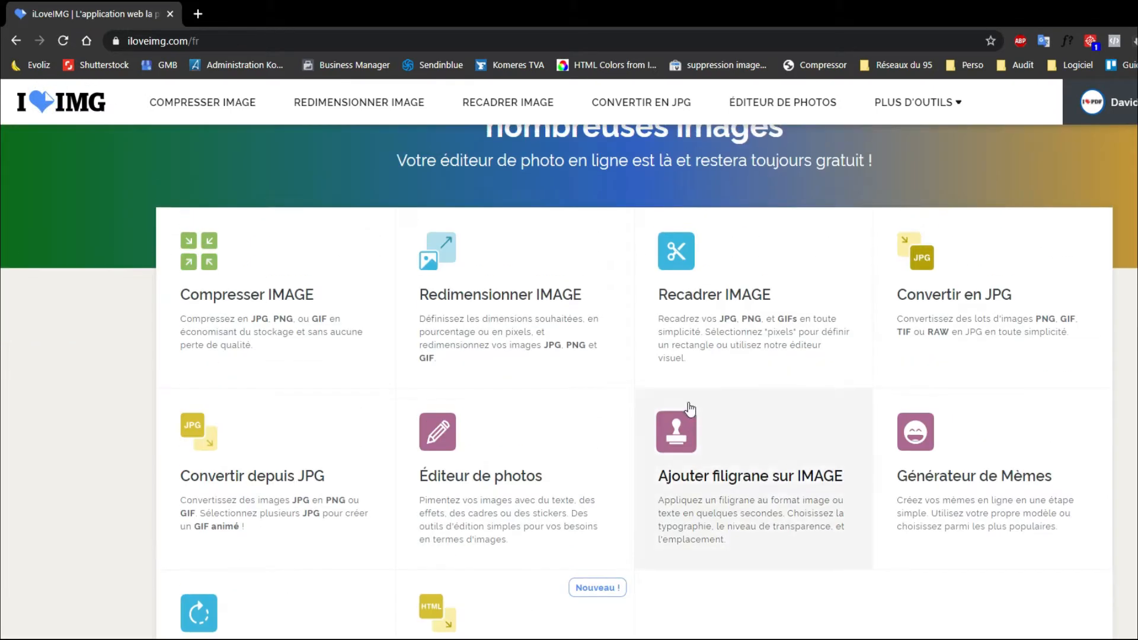
Open the Compresser IMAGE tool and load Copie de Site web (1).jpg from the Téléchargements folder.
left_click(287, 300)
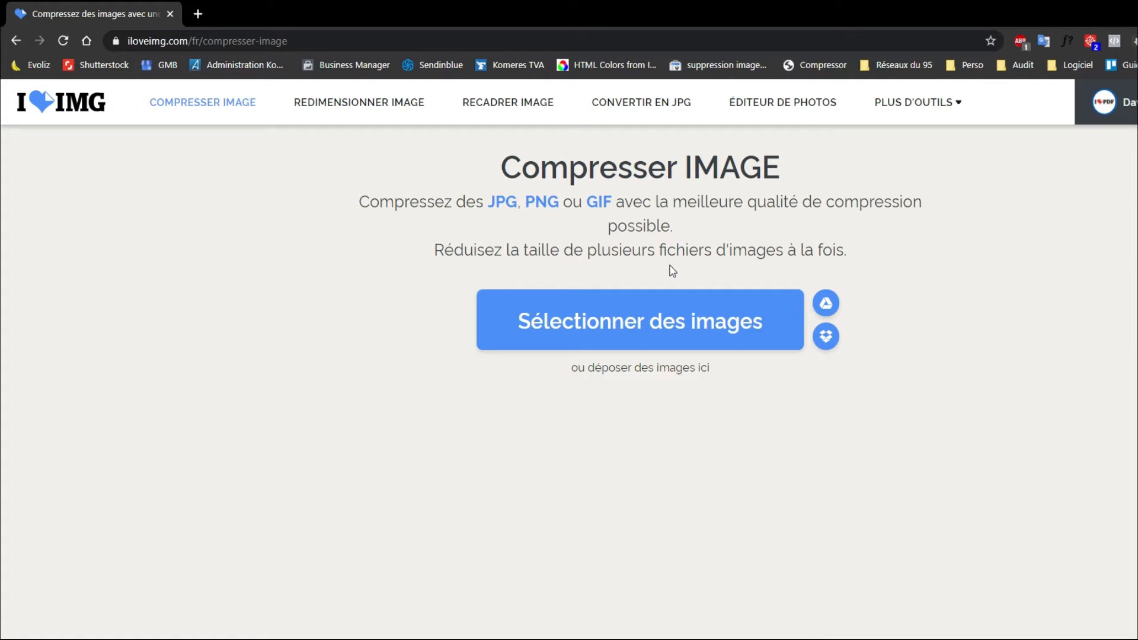
left_click(615, 308)
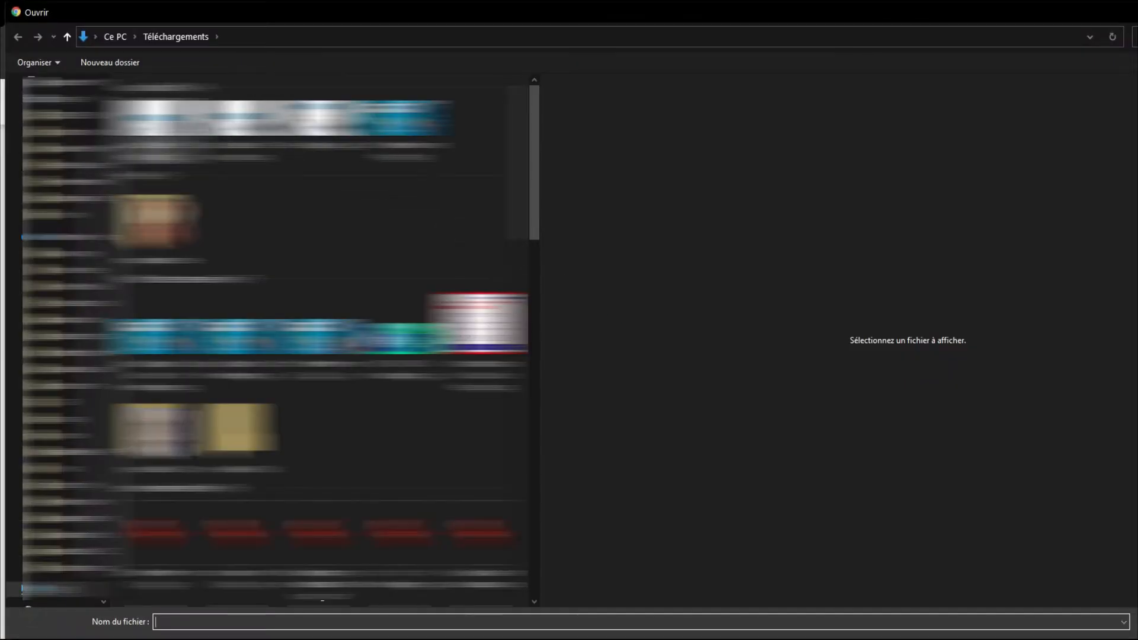
left_click(169, 128)
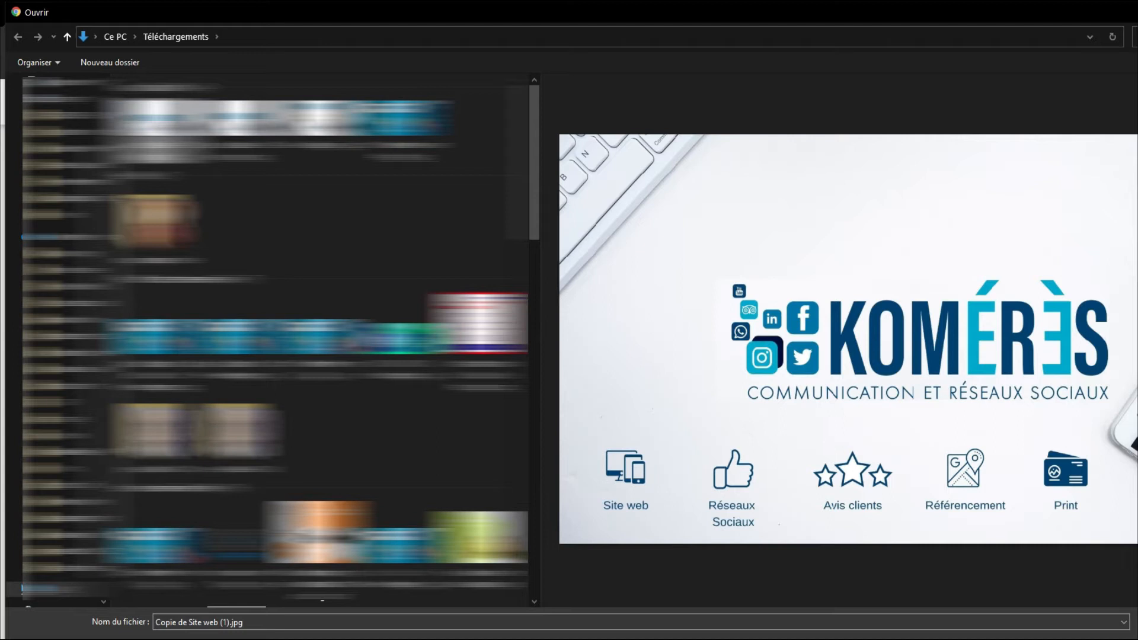
key("Return")
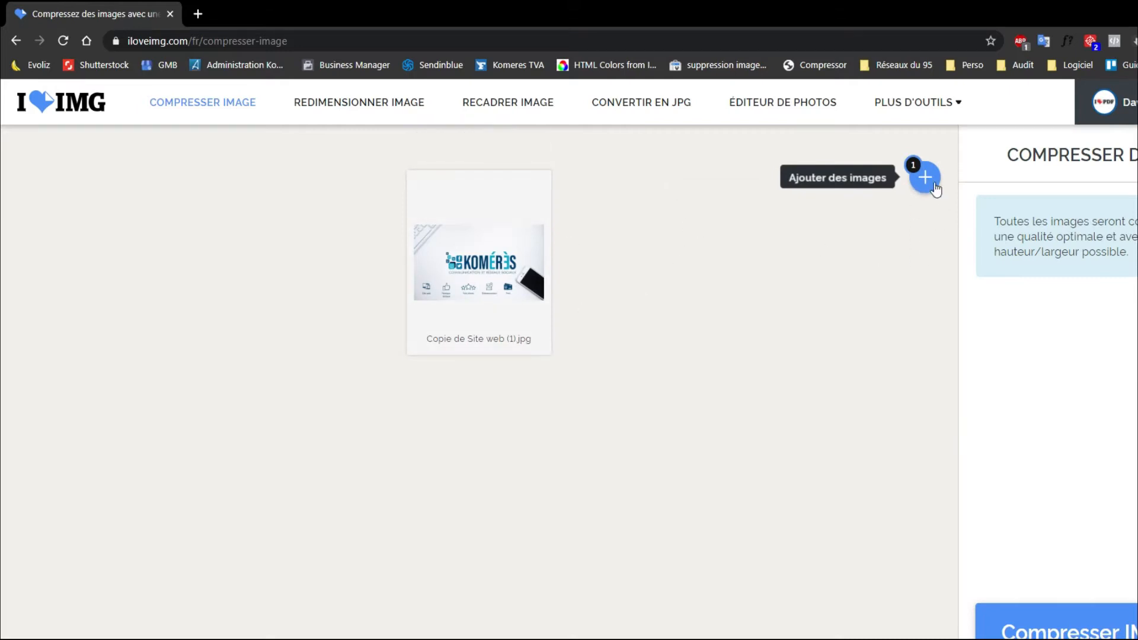
Compress the loaded image and download the compressed version.
mouse_move(931, 188)
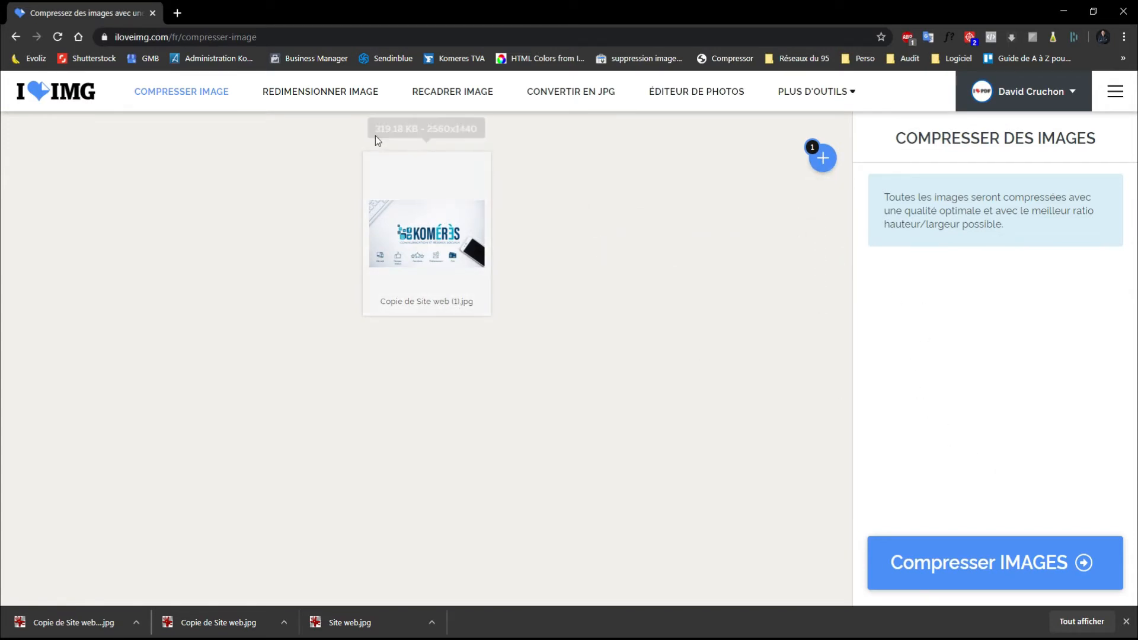
mouse_move(415, 208)
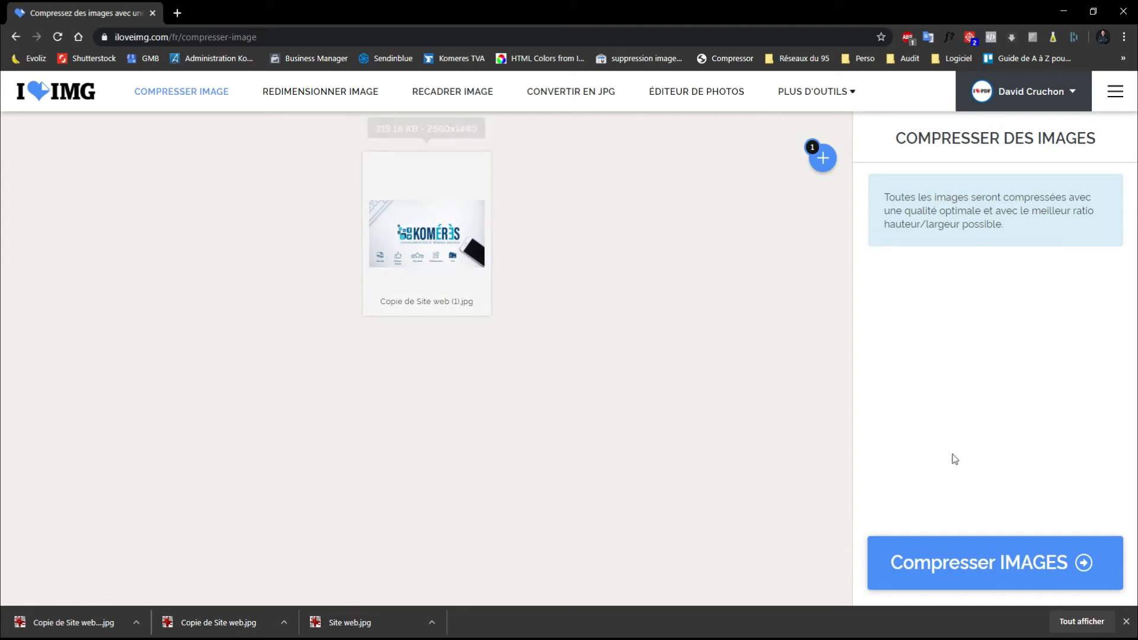
left_click(1032, 555)
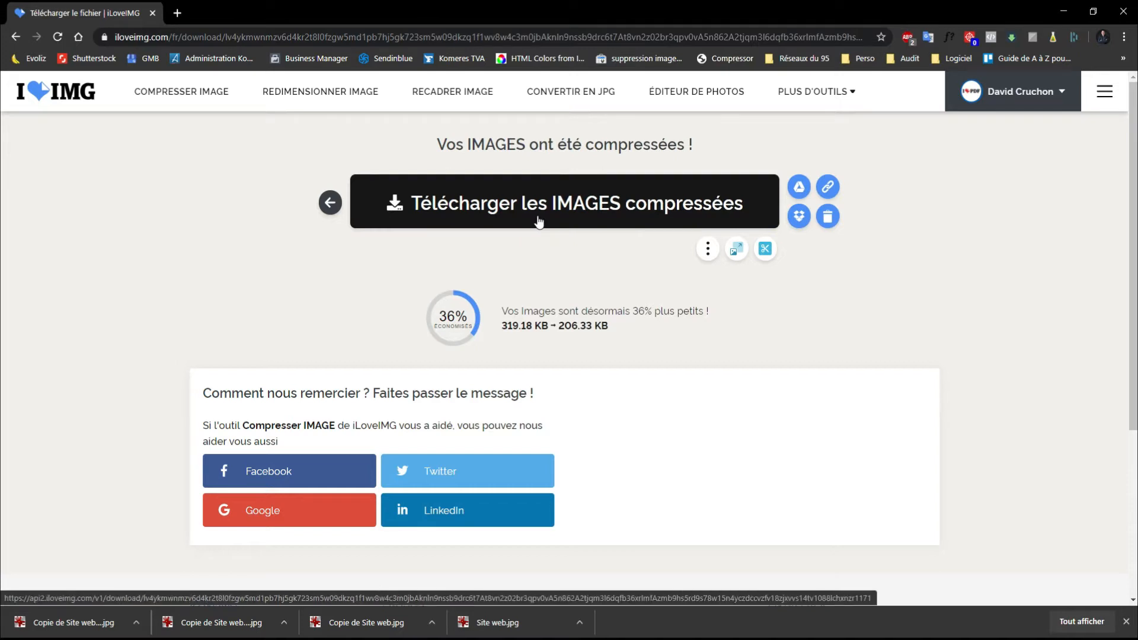
left_click(589, 208)
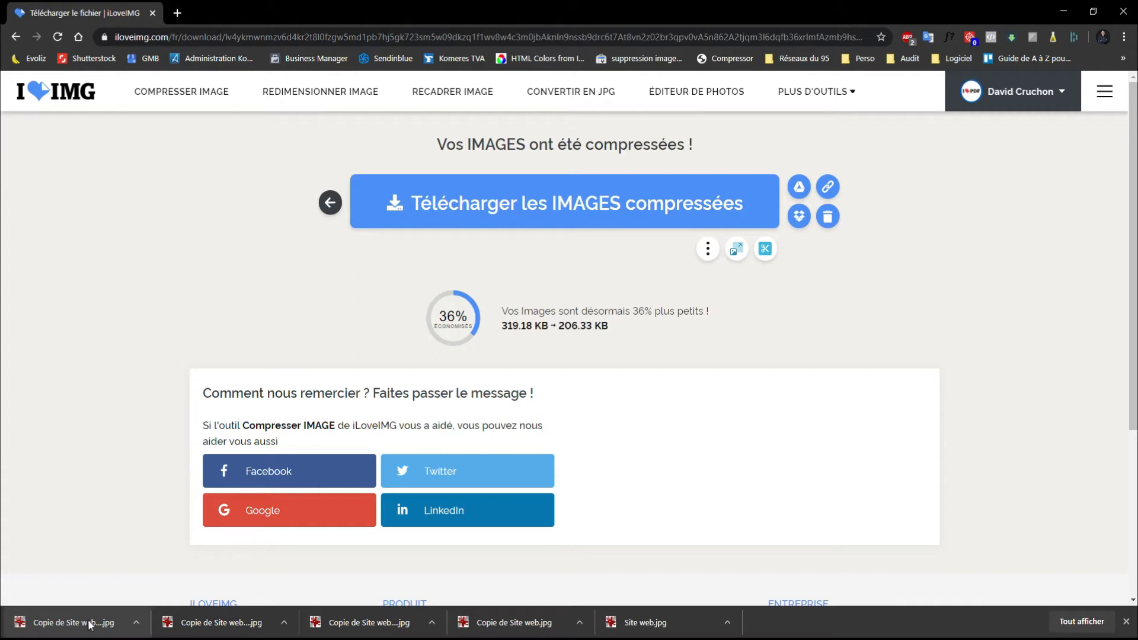
scroll(398, 277, "down", 1)
scroll(365, 230, "up", 1)
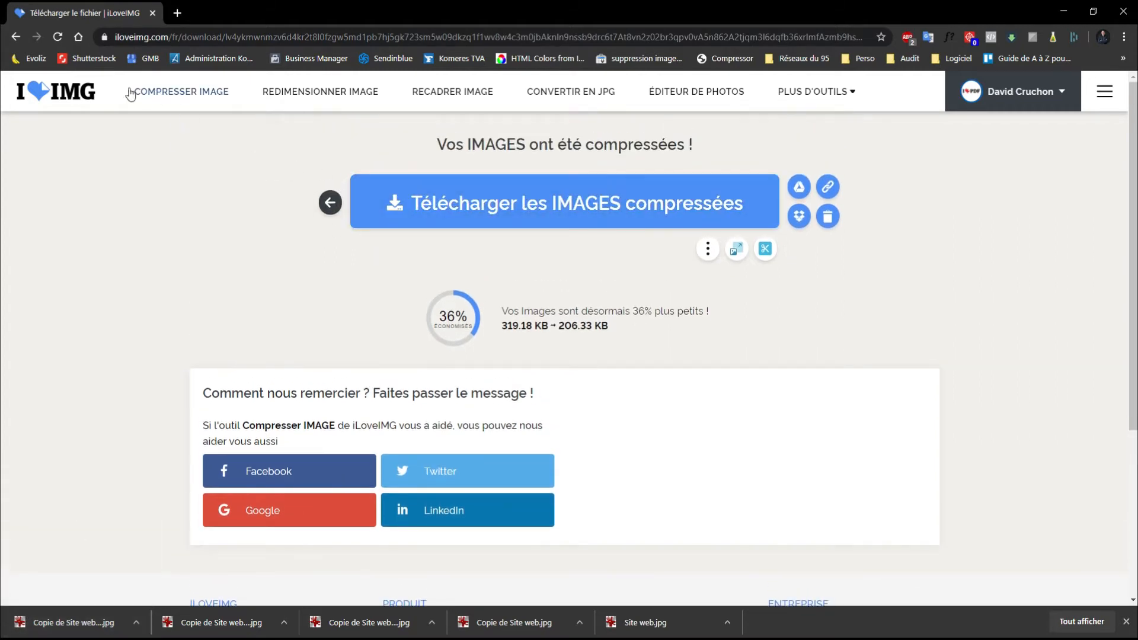
Start a new compression with Copie de Site web (1) (2).jpg, Copie de Site web (1) (1).jpg, Copie de Site web (1).jpg and Copie de Site web.jpg.
left_click(328, 208)
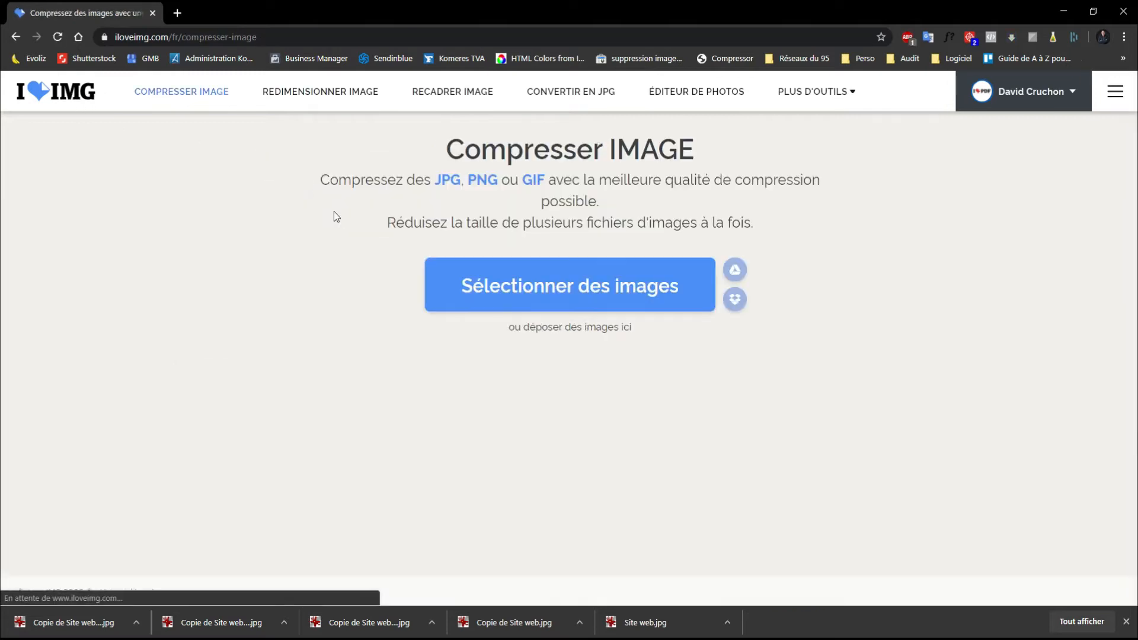
left_click(527, 288)
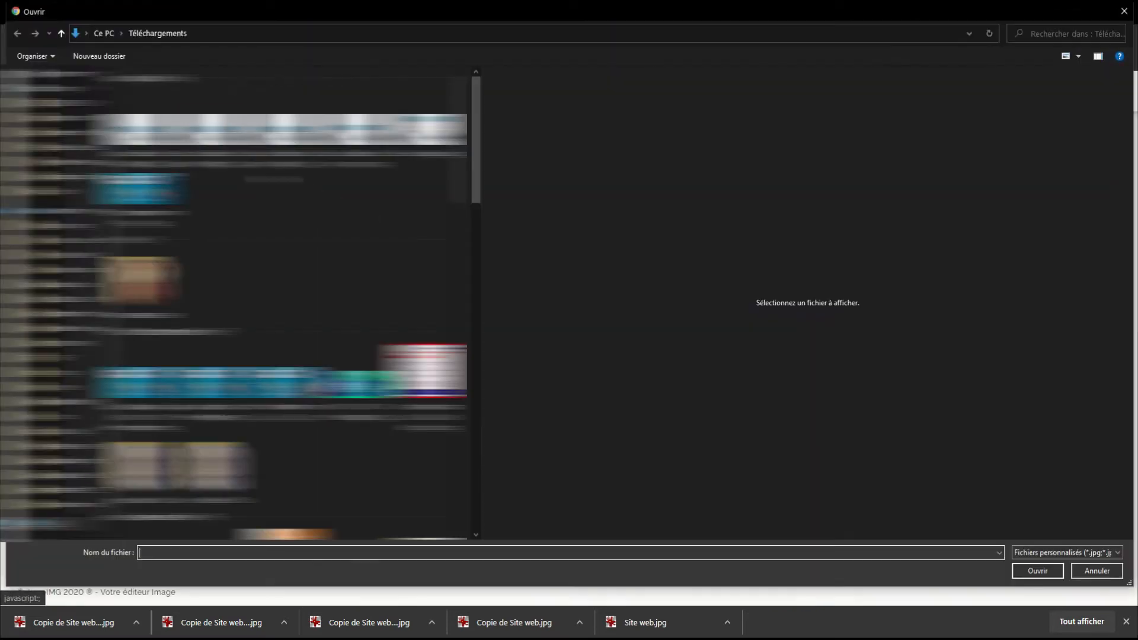
left_click(141, 129)
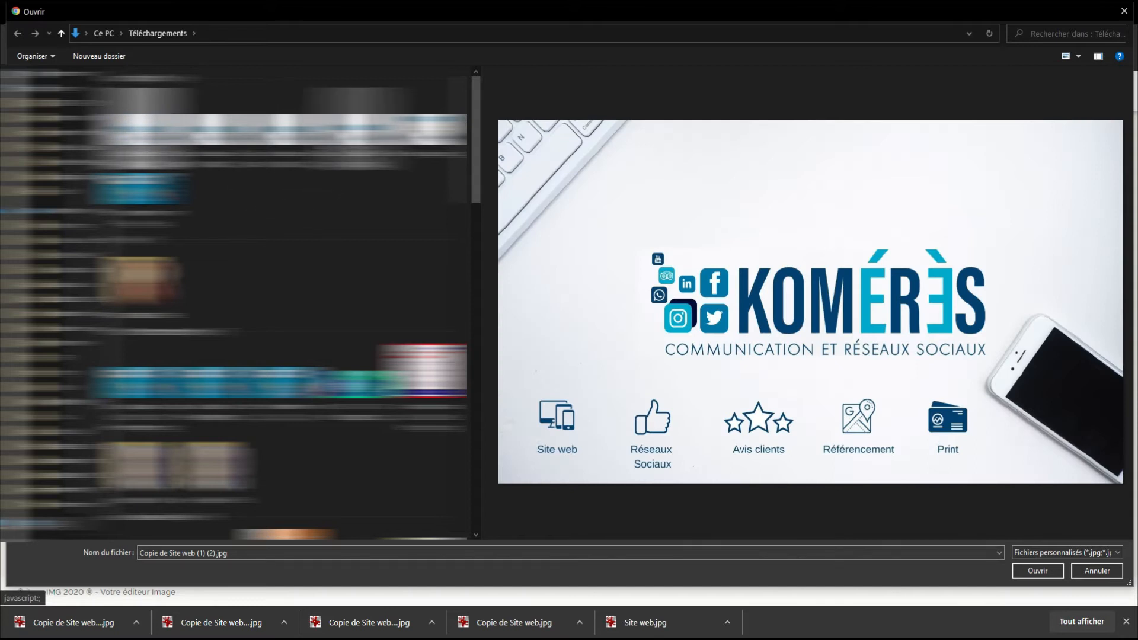
left_click(341, 138, "shift")
left_click(1037, 570)
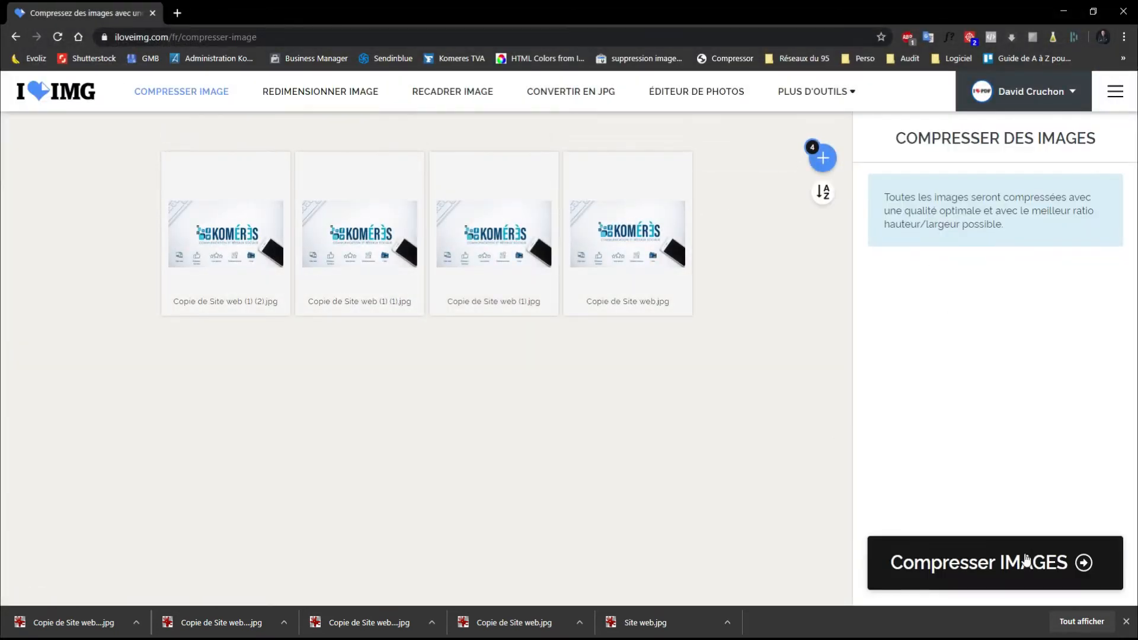
Compress the four loaded images as one batch and go back to the image selection page.
left_click(1055, 560)
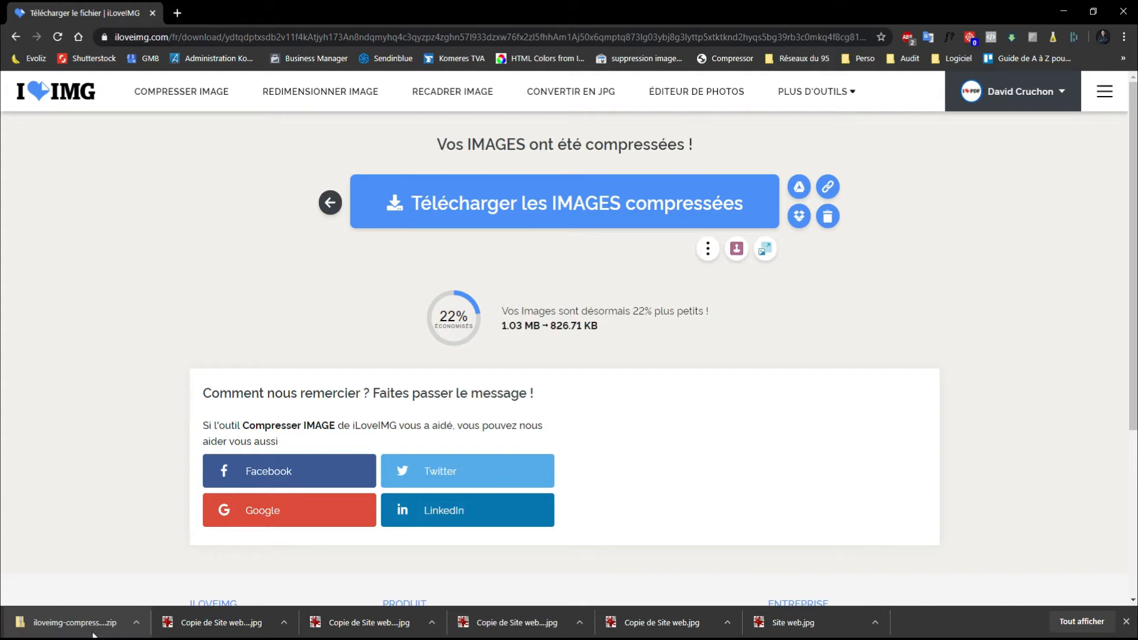
left_click(330, 204)
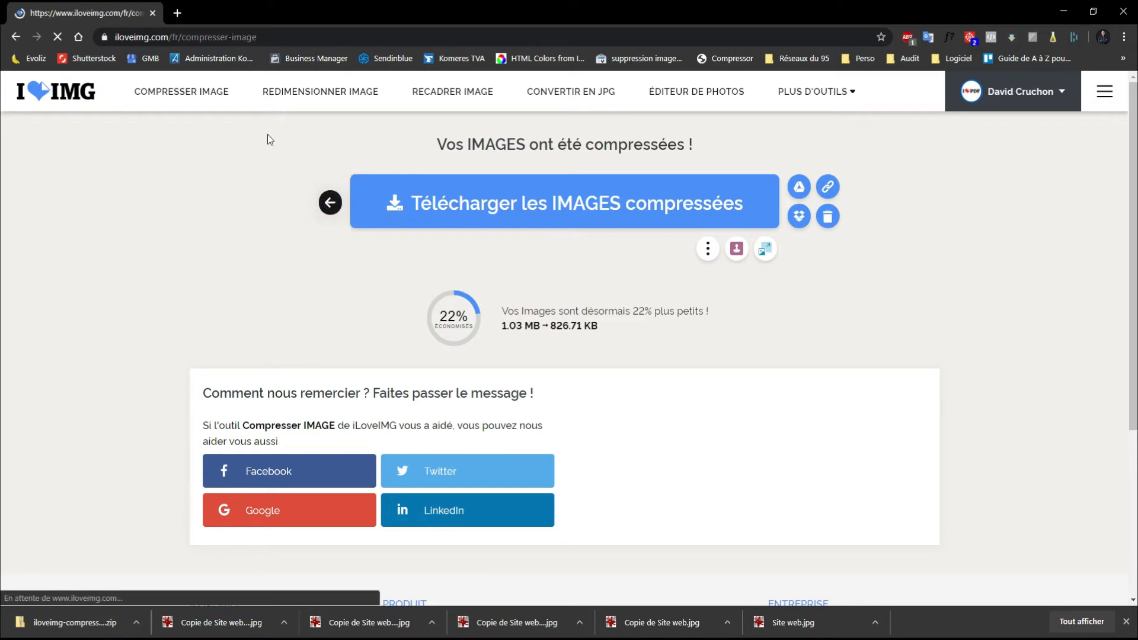
Open the Redimensionner IMAGE tool from the iLoveIMG home page and close the WhatsApp Desktop window.
left_click(65, 90)
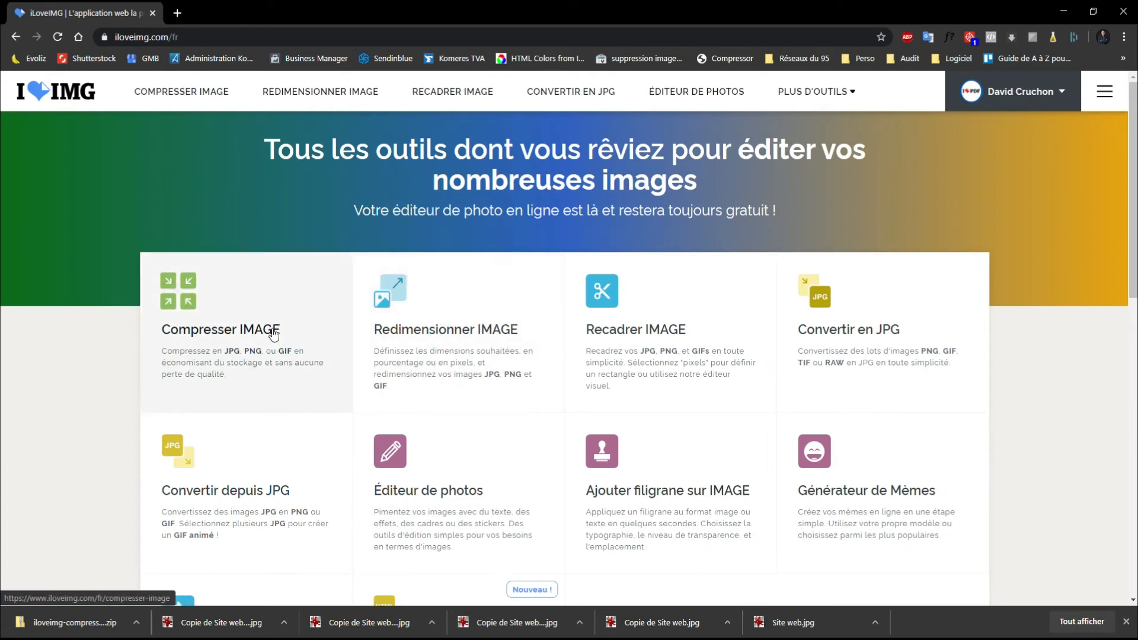
left_click(448, 335)
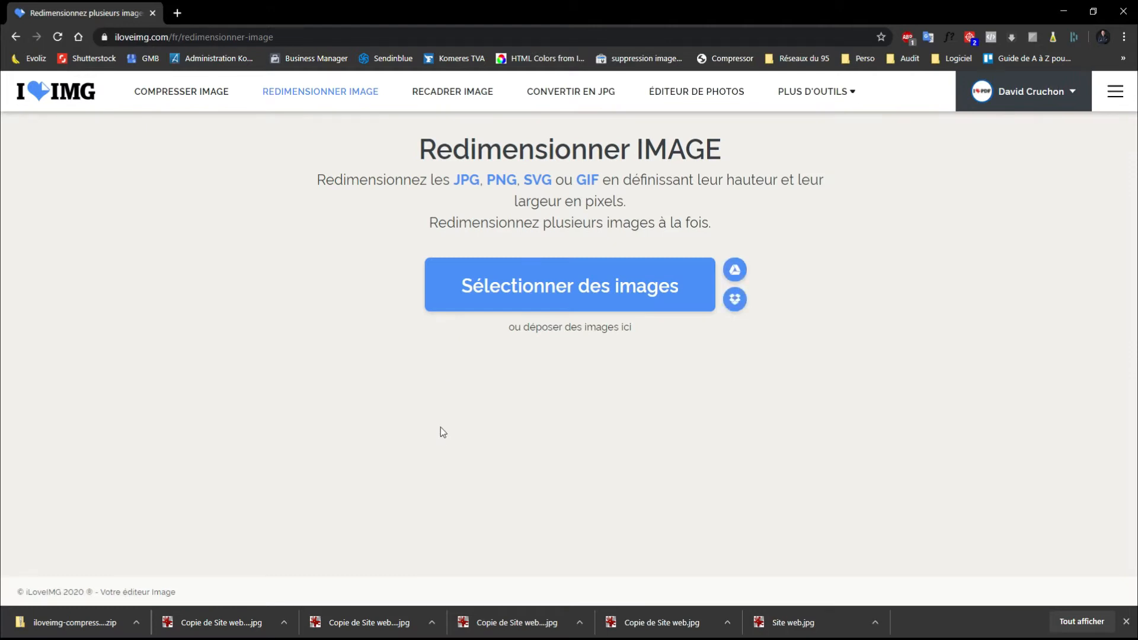
right_click(366, 637)
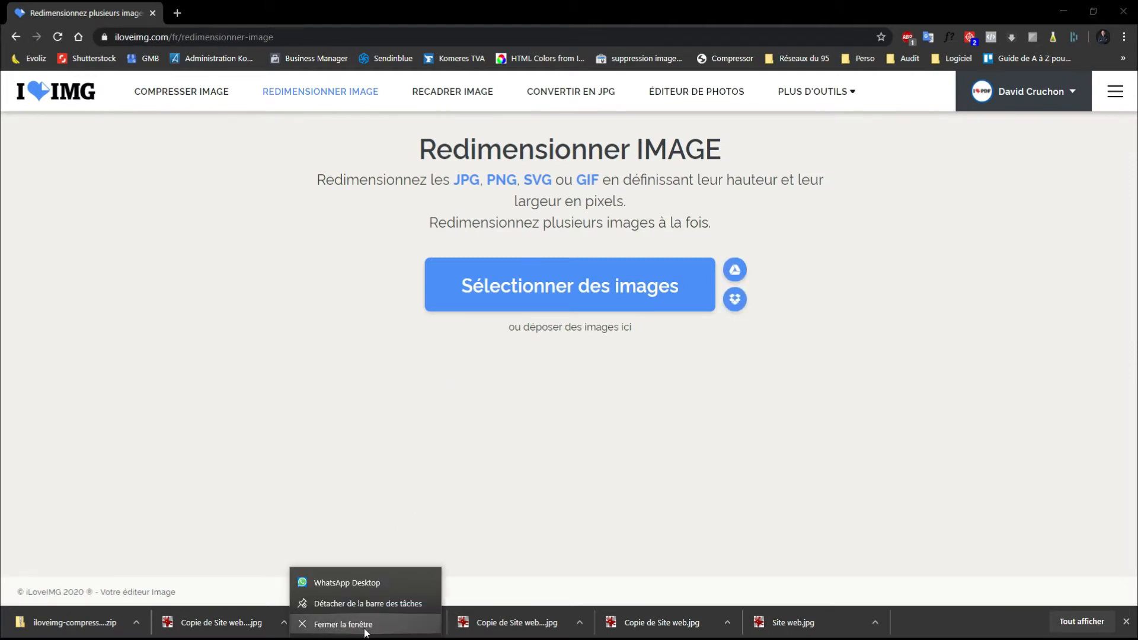
left_click(365, 627)
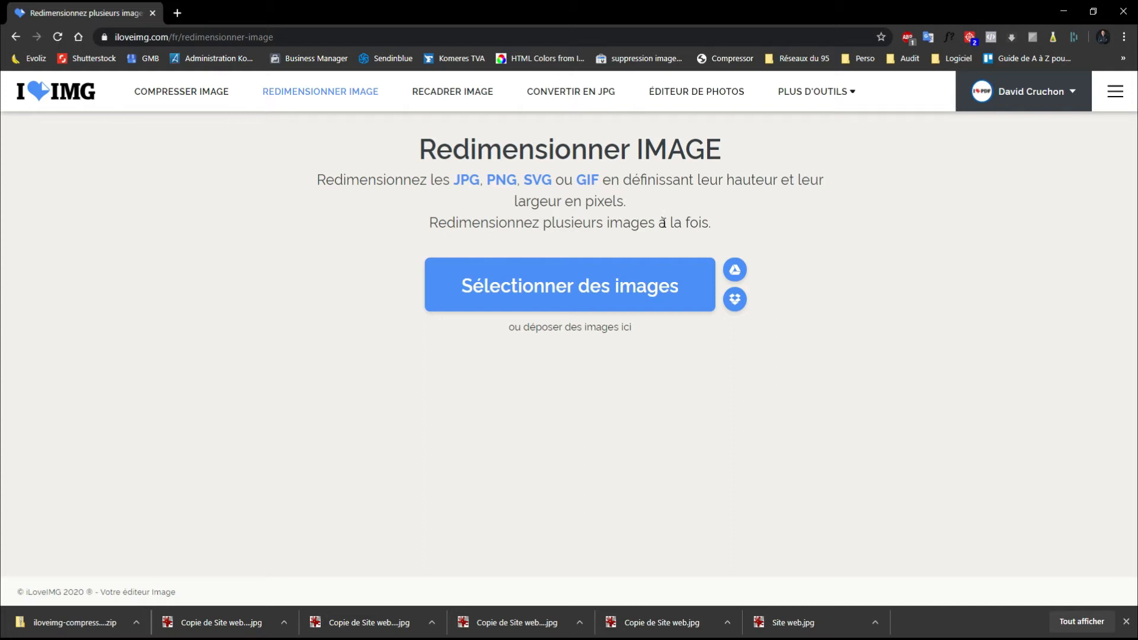
Load Copie de Site web (1) (2).jpg for resizing and set its width to 400 px with proportions kept.
left_click(661, 289)
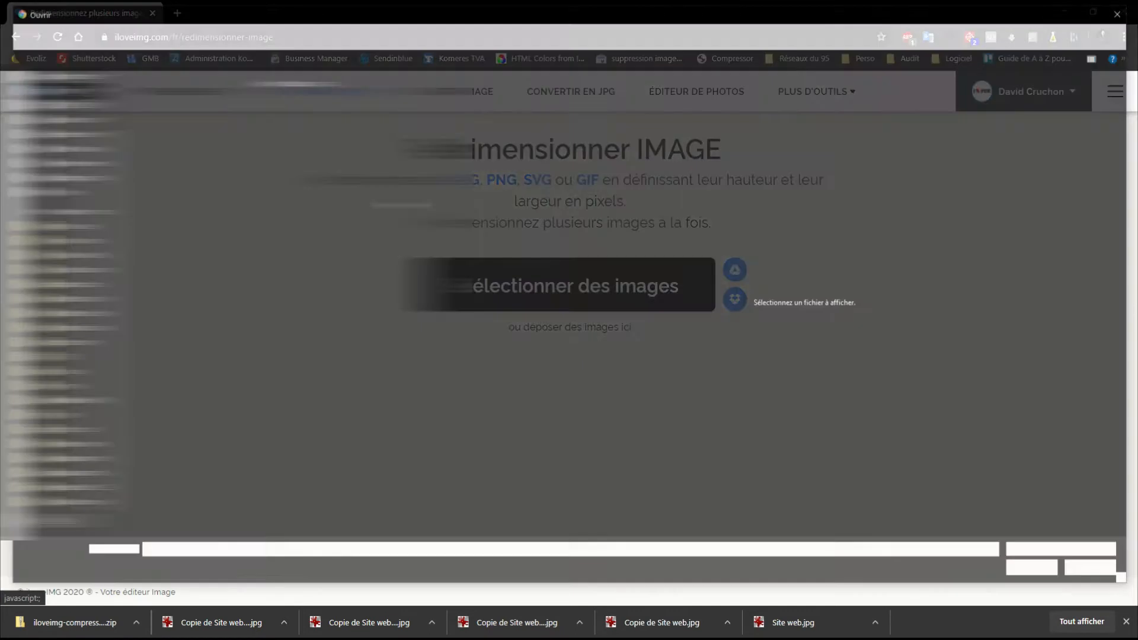
double_click(142, 116)
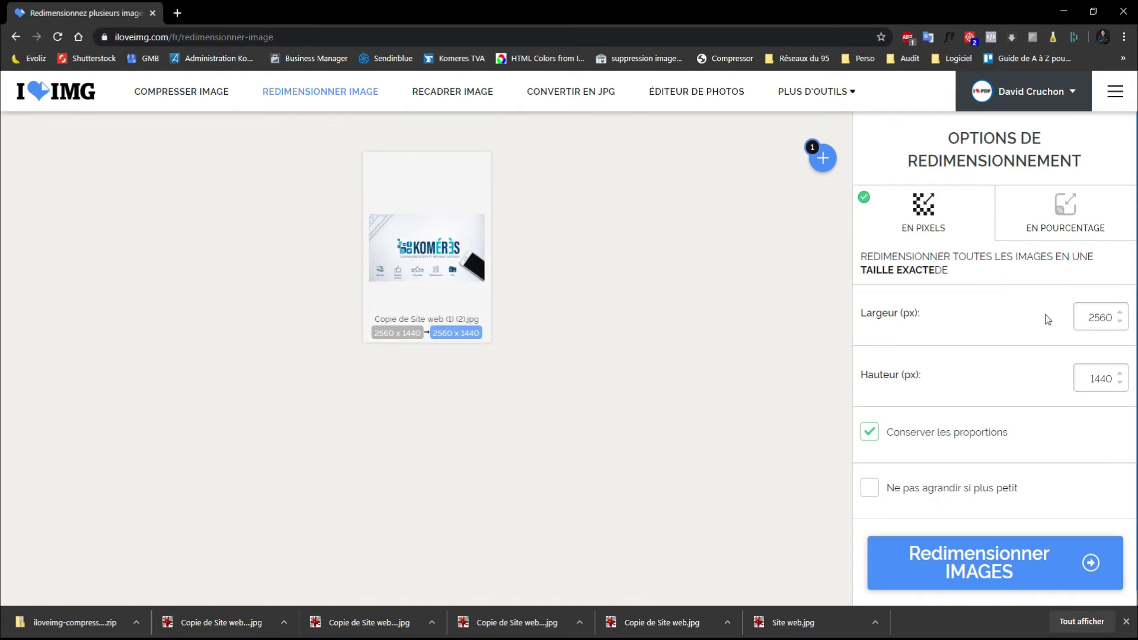
left_click_drag(1079, 316, 1120, 320)
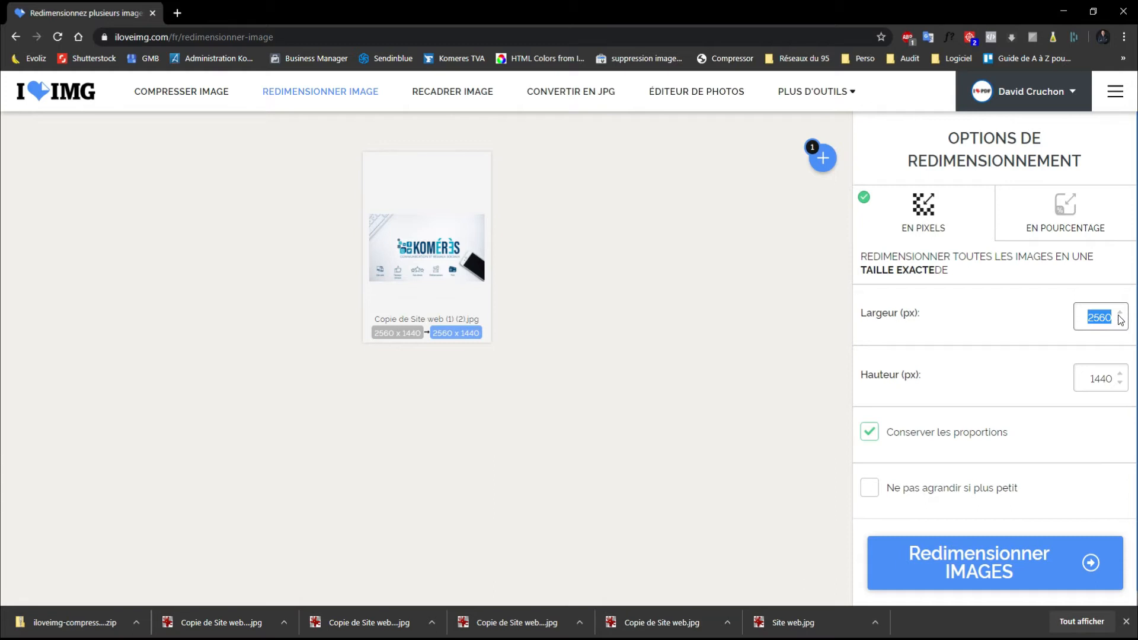
type("500")
key("BackSpace")
key("BackSpace")
key("BackSpace")
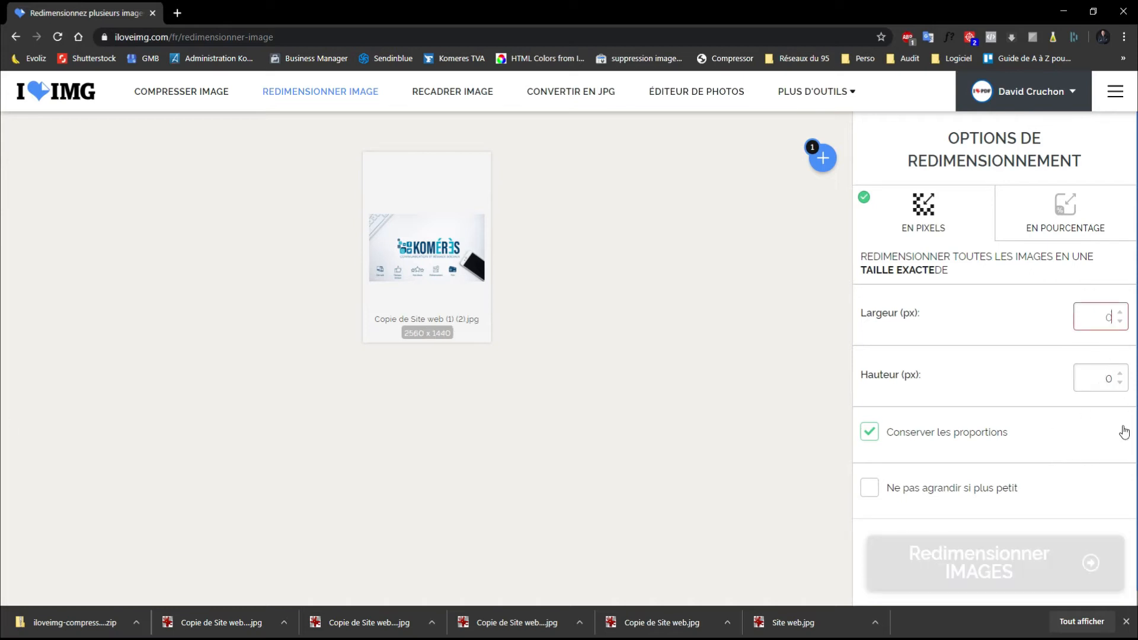
type("400")
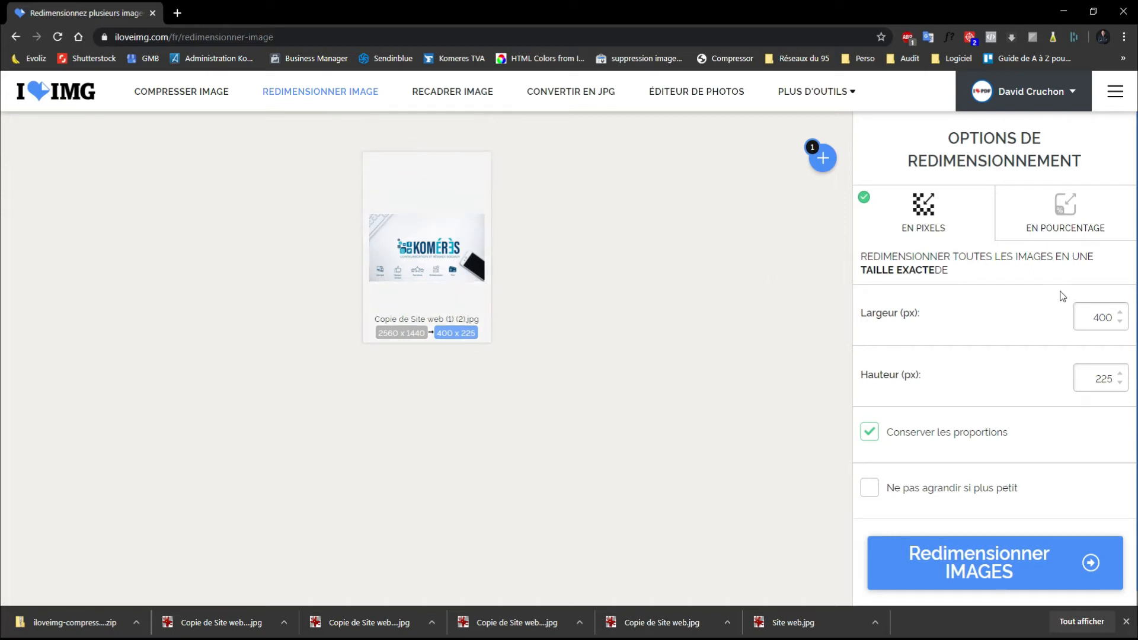
Turn off Conserver les proportions and set the image height to 400 px.
left_click(869, 432)
double_click(1093, 379)
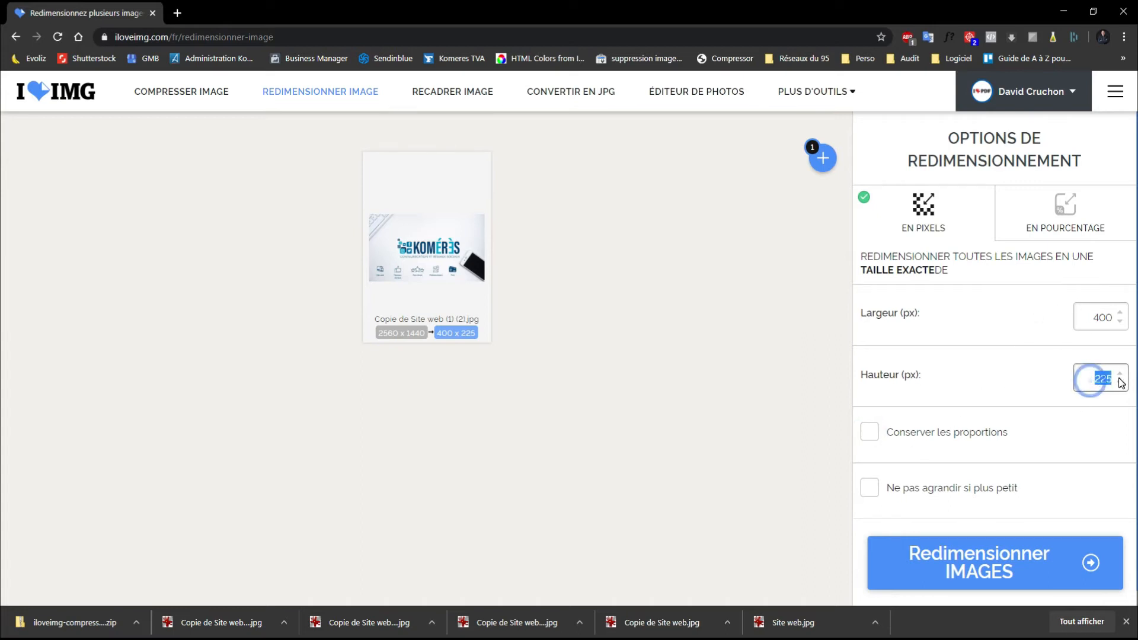
type("400")
left_click(694, 351)
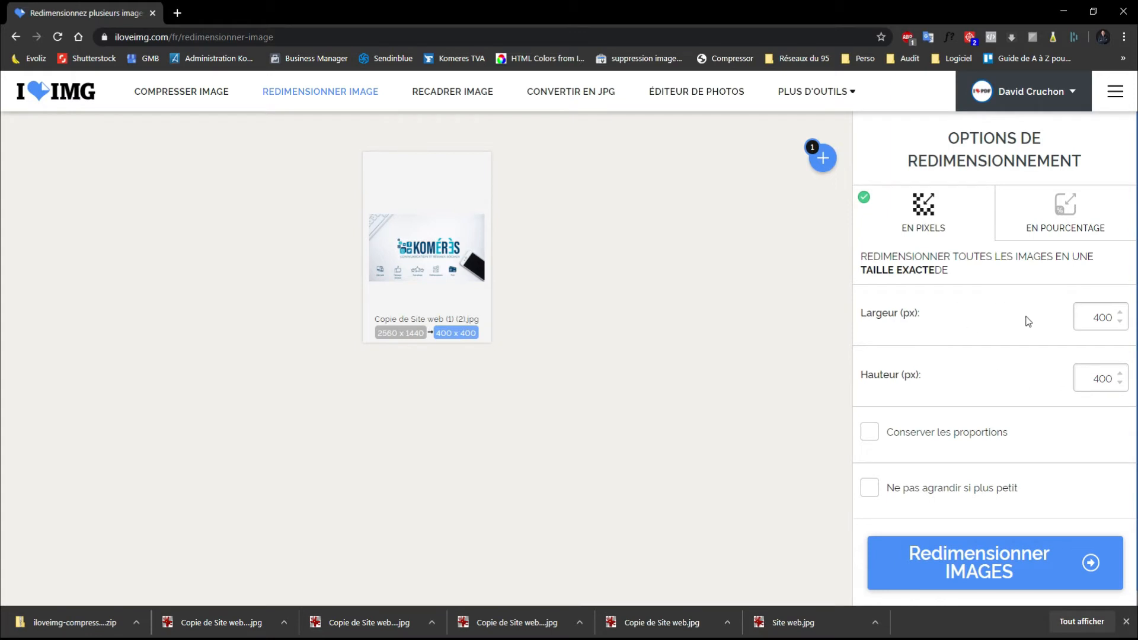
Turn Conserver les proportions back on, set the height to 255 px and enable Ne pas agrandir si plus petit.
left_click(870, 431)
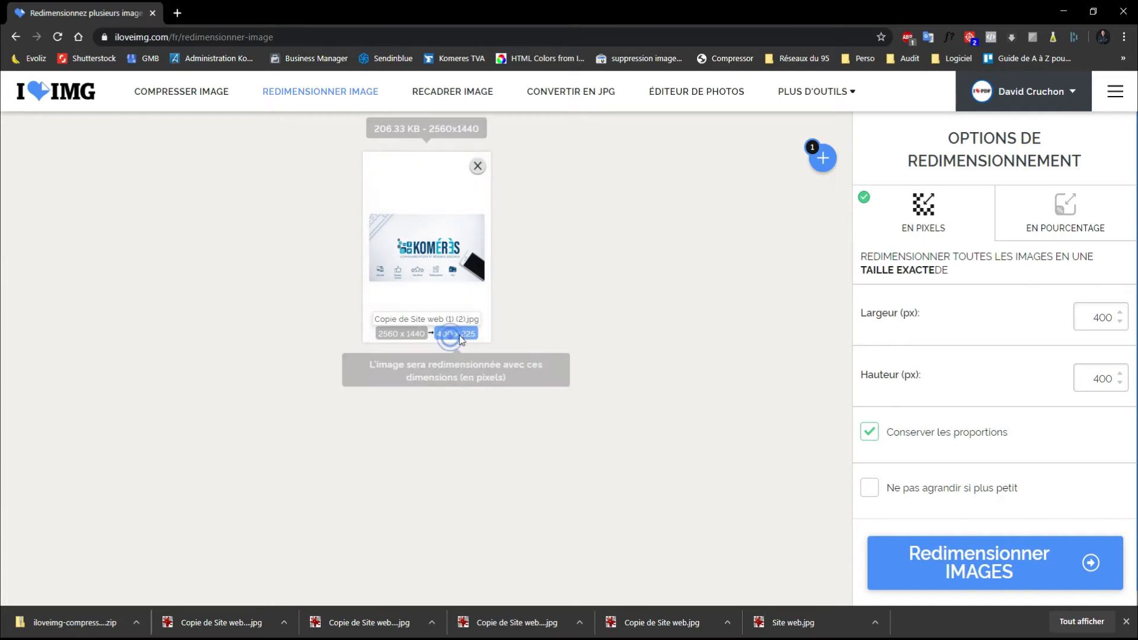
double_click(1100, 379)
type("255")
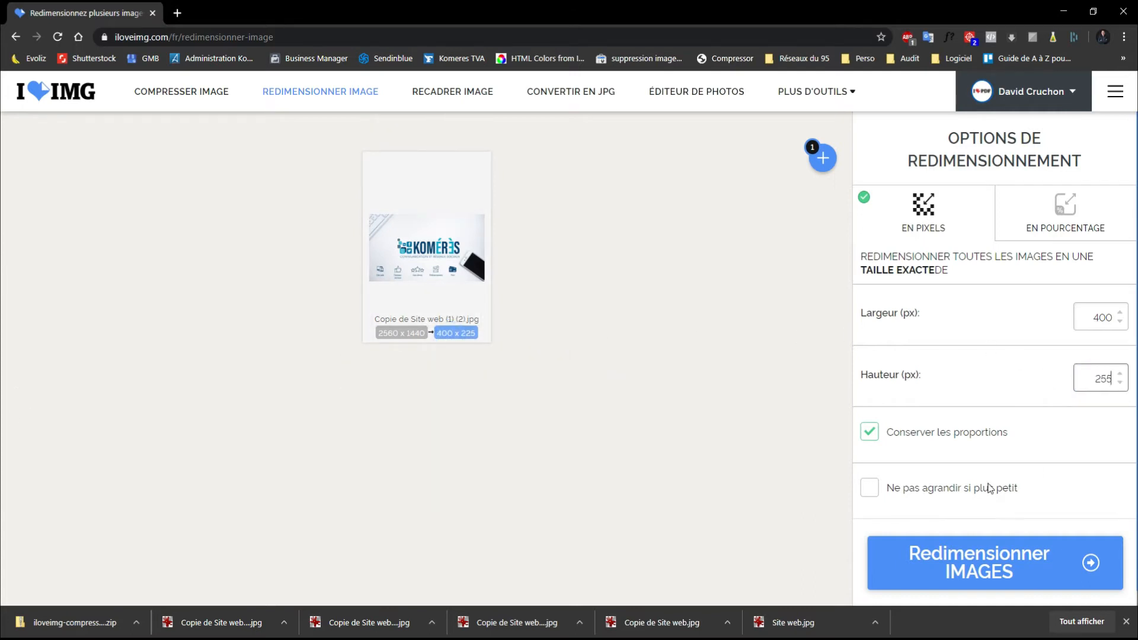
left_click(1028, 453)
left_click(870, 489)
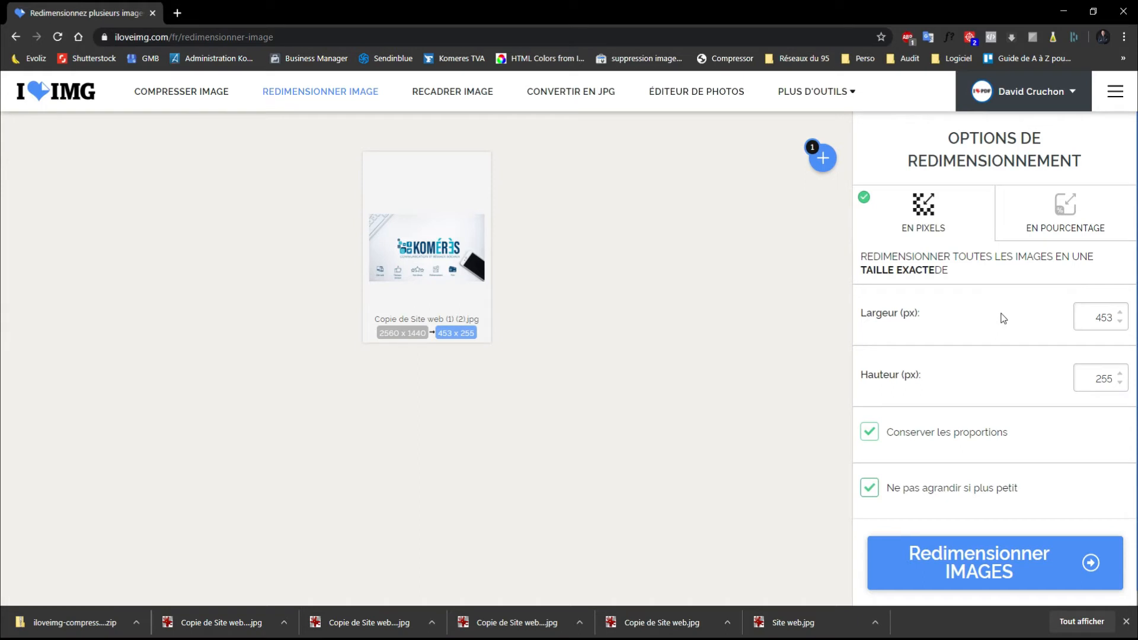
Resize the image and download the result, checking the downloaded file in the image viewer before closing it.
left_click(962, 572)
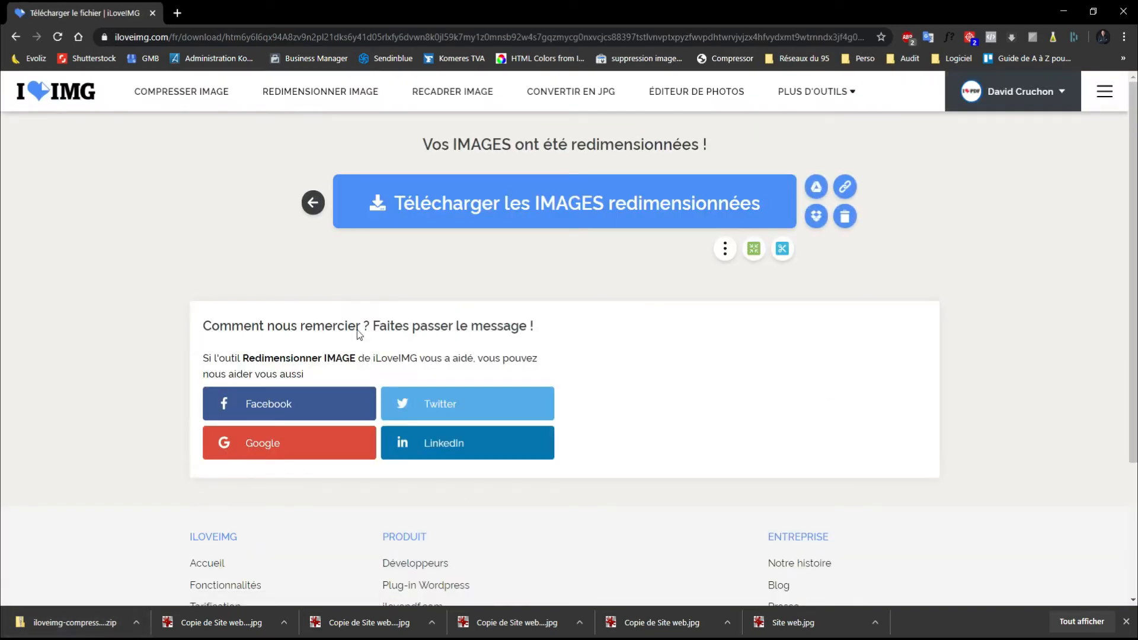
left_click(465, 205)
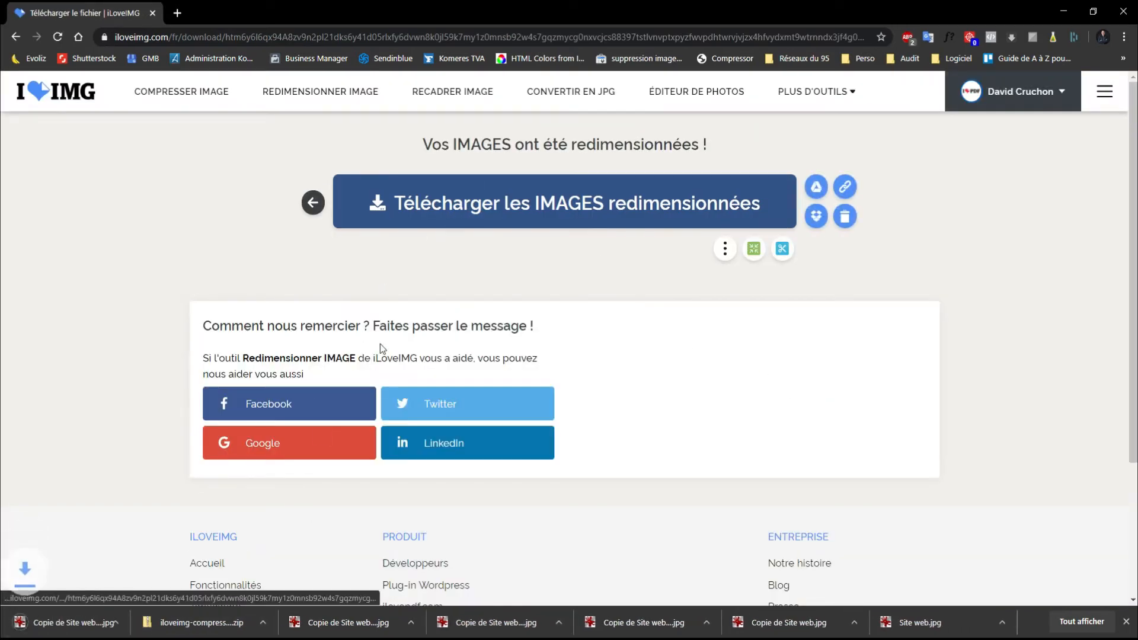
left_click(71, 624)
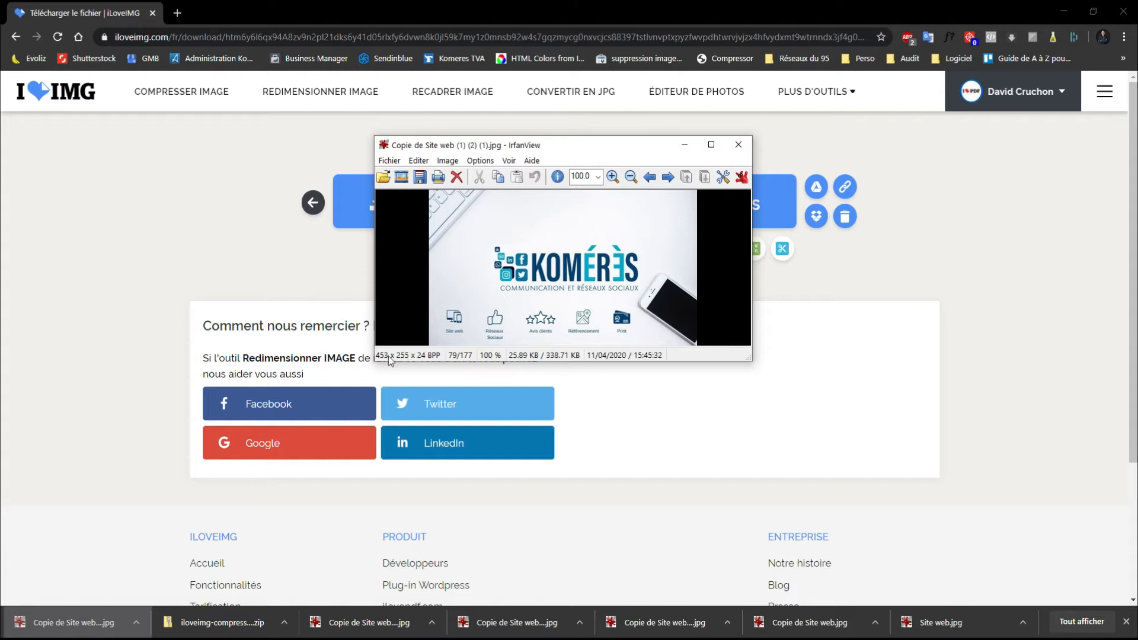
left_click(738, 144)
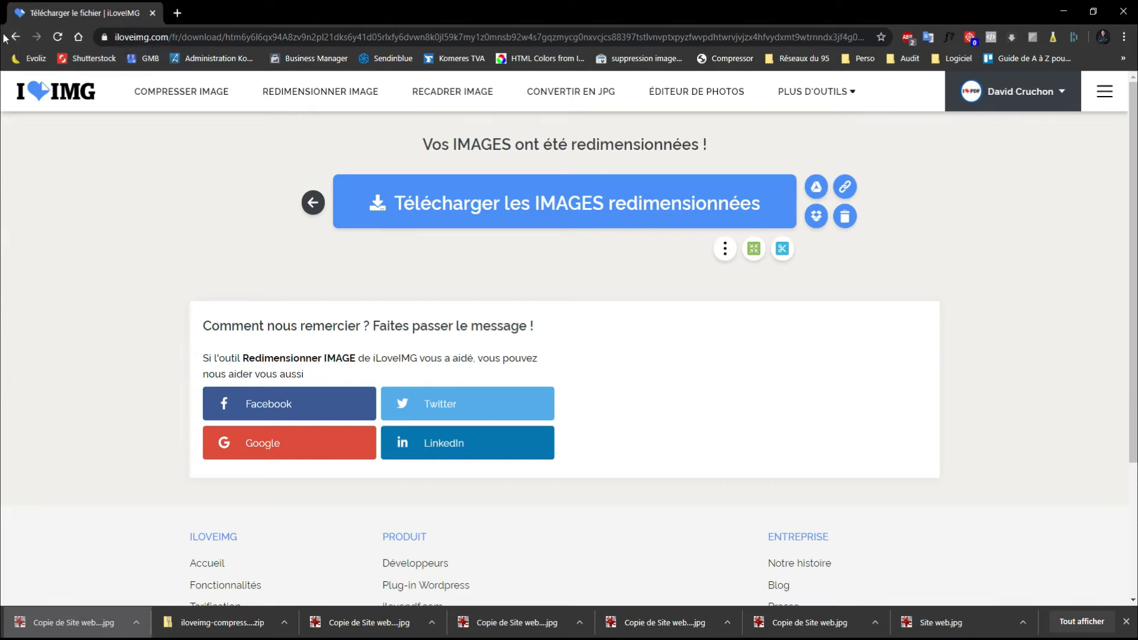
left_click(55, 100)
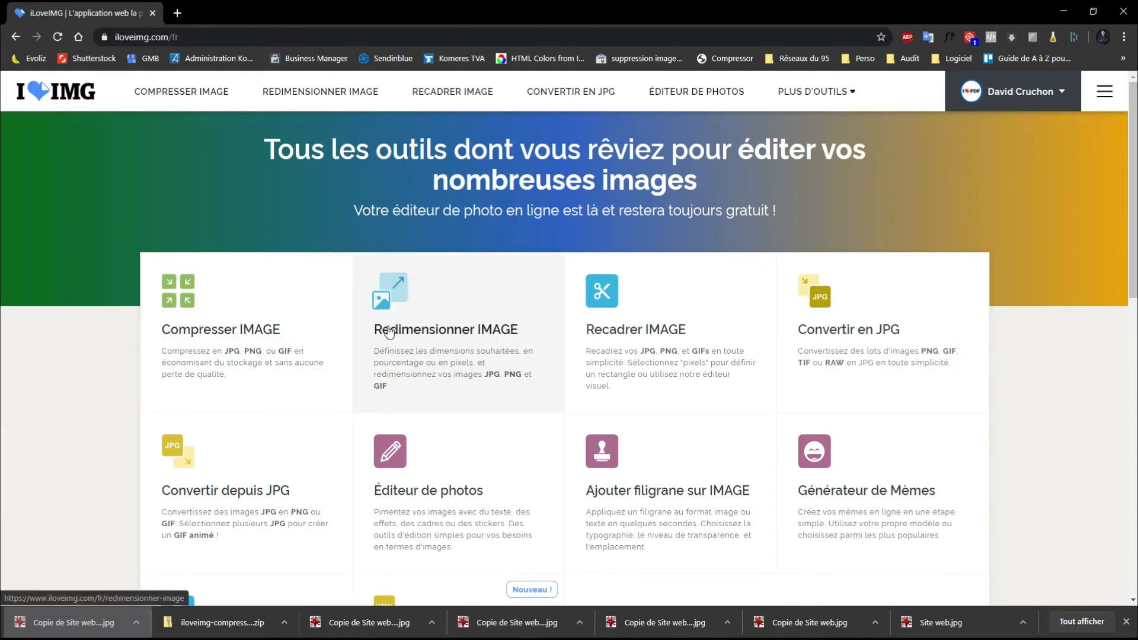
left_click(676, 335)
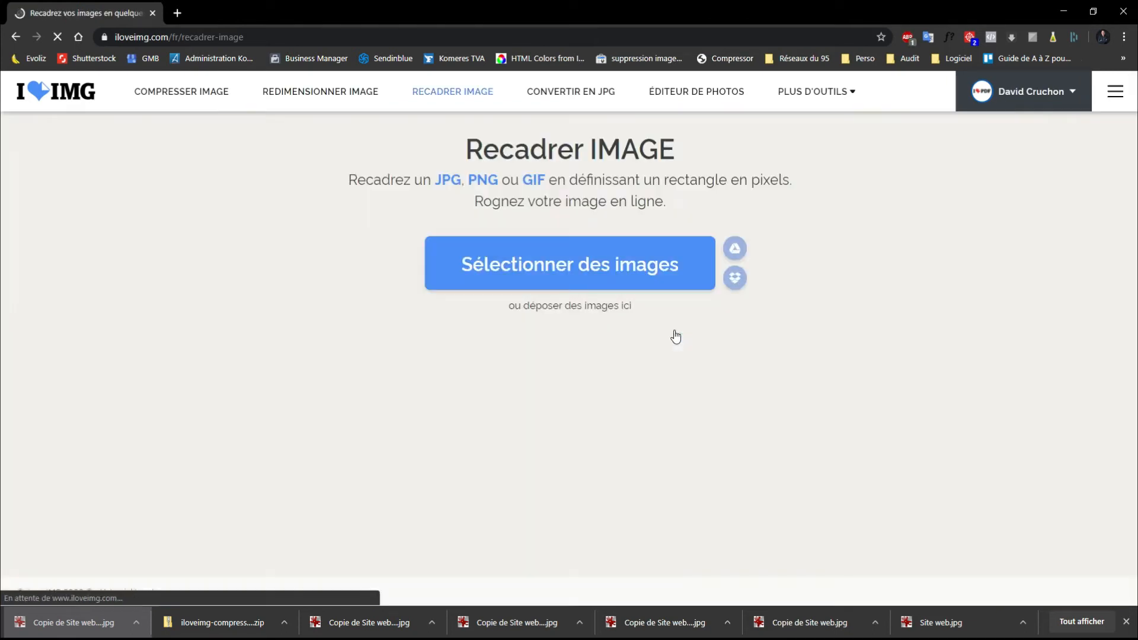
left_click(599, 280)
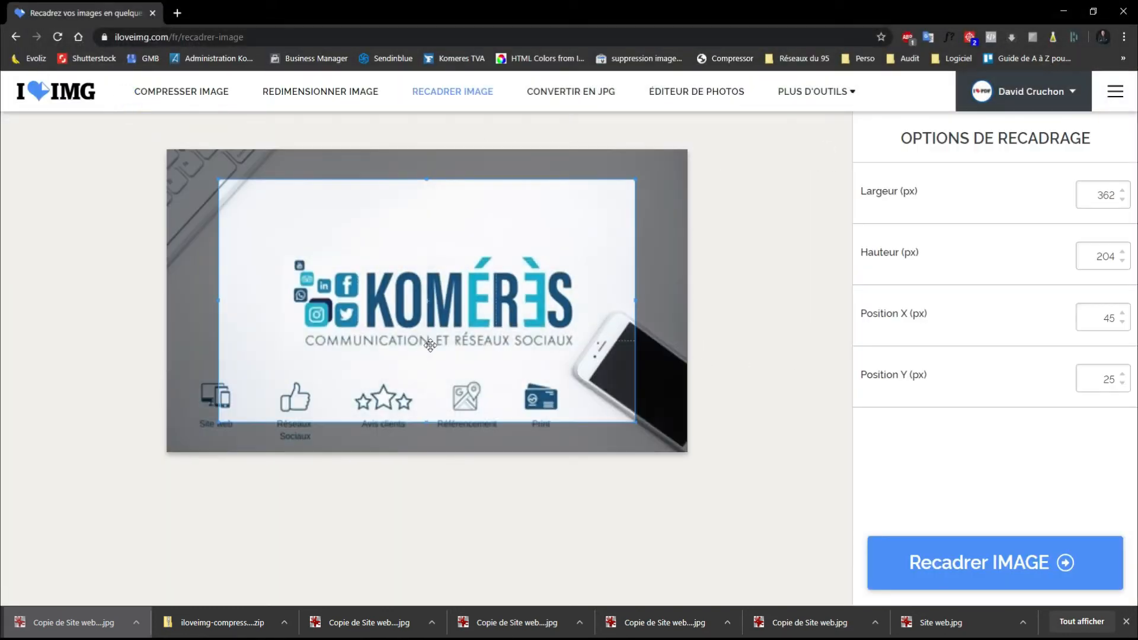
left_click_drag(219, 179, 270, 241)
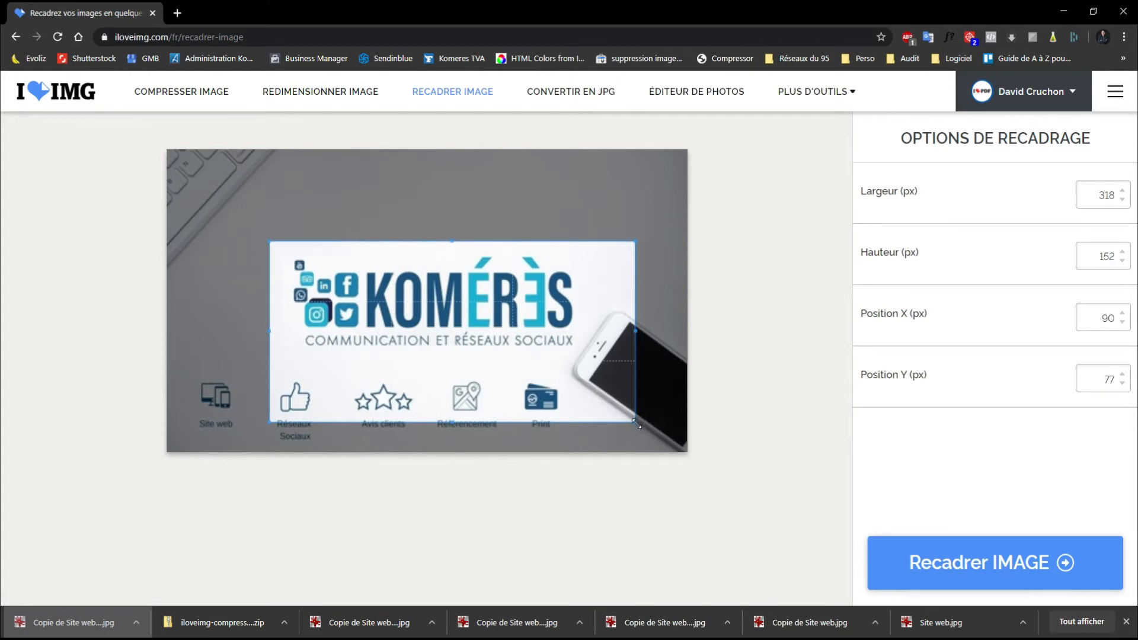
left_click_drag(637, 423, 595, 415)
left_click_drag(504, 370, 423, 402)
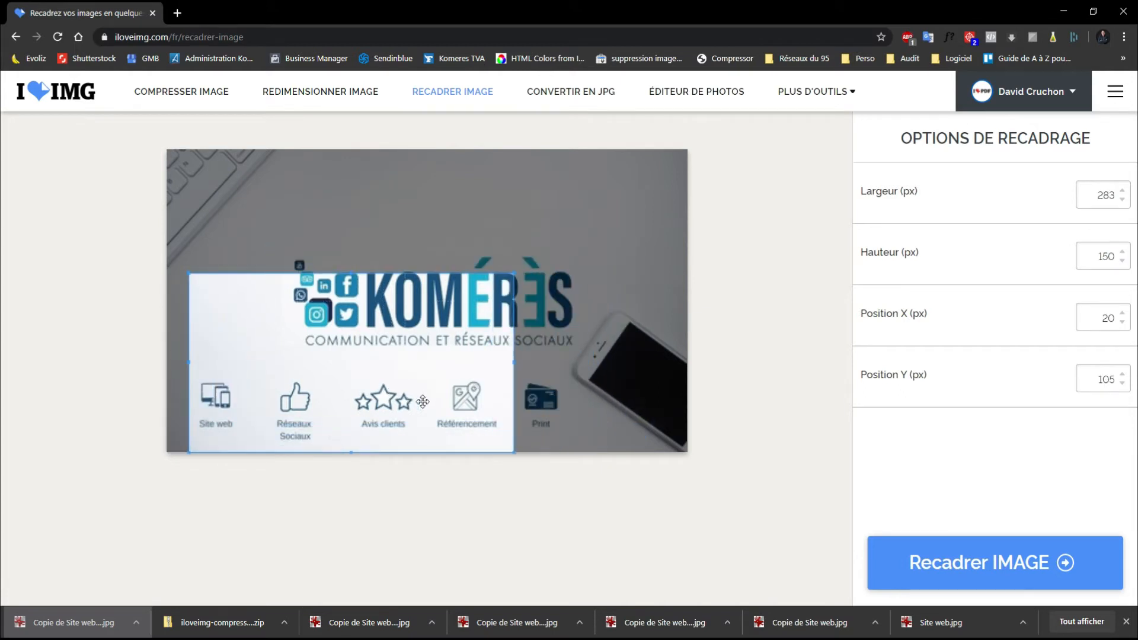
left_click(606, 262)
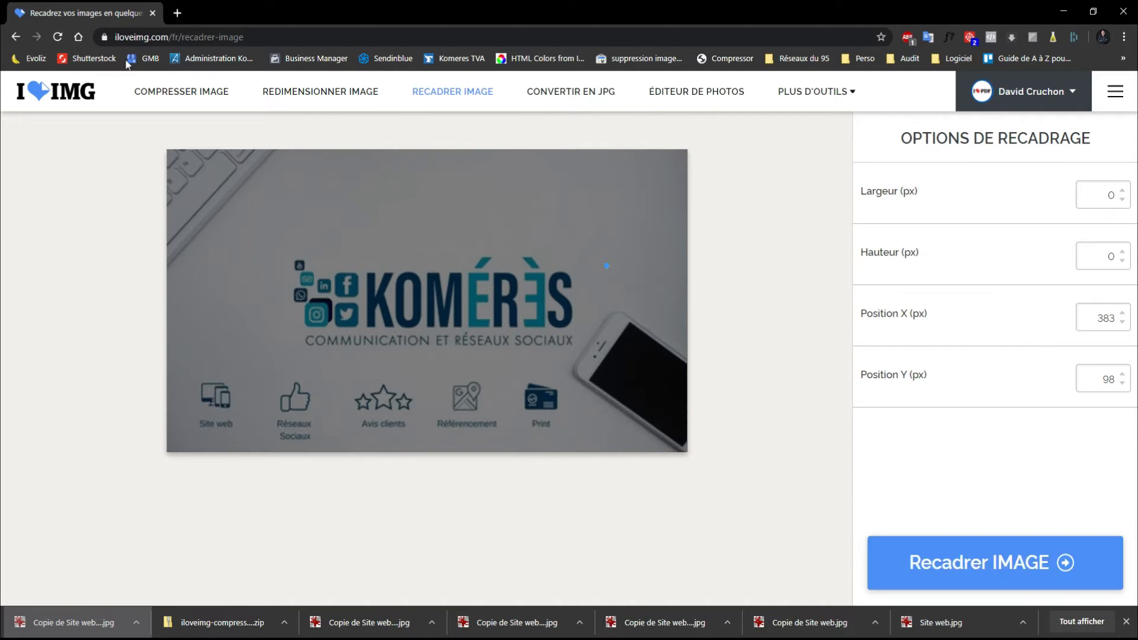
Reopen the Recadrer IMAGE tool from the home page and load Copie de Site web (1) (2).jpg.
left_click(18, 92)
left_click(645, 331)
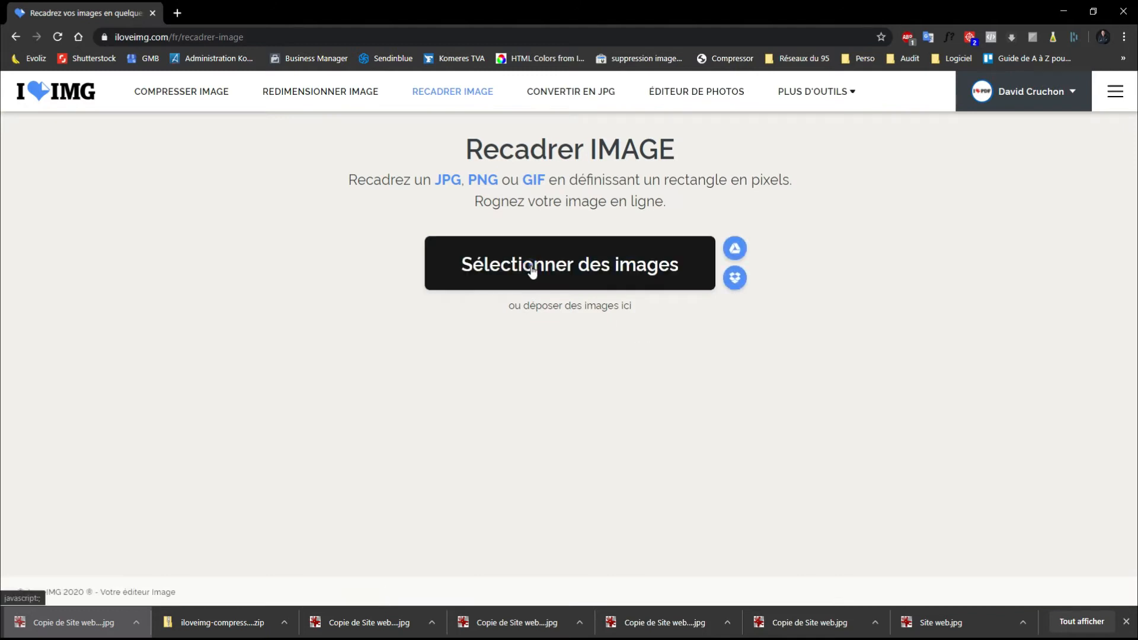
left_click(532, 270)
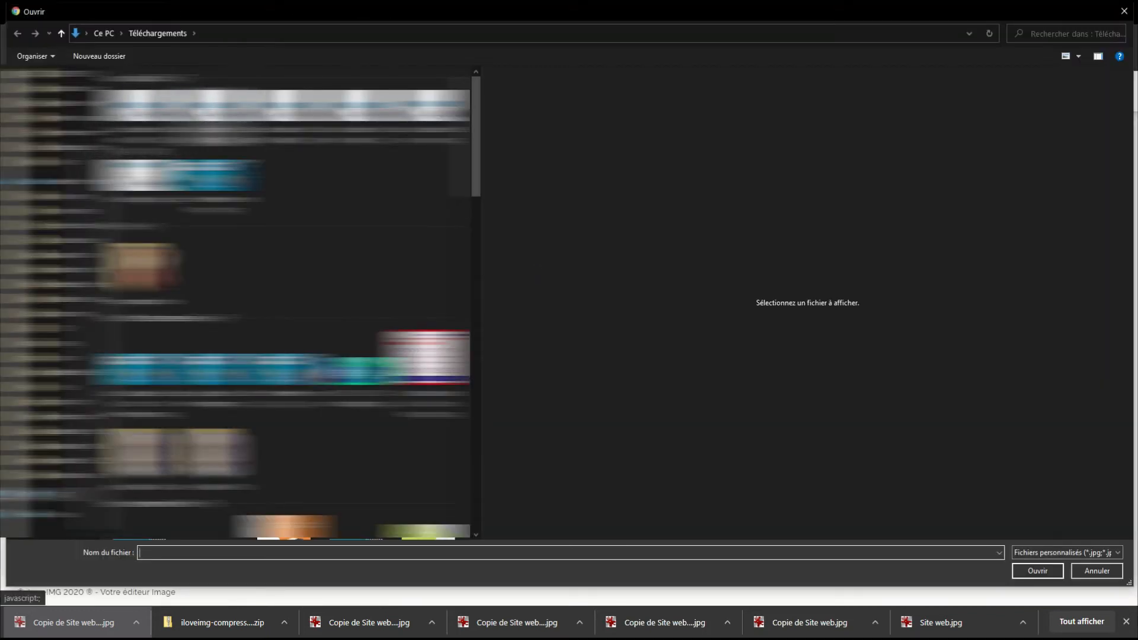
double_click(298, 170)
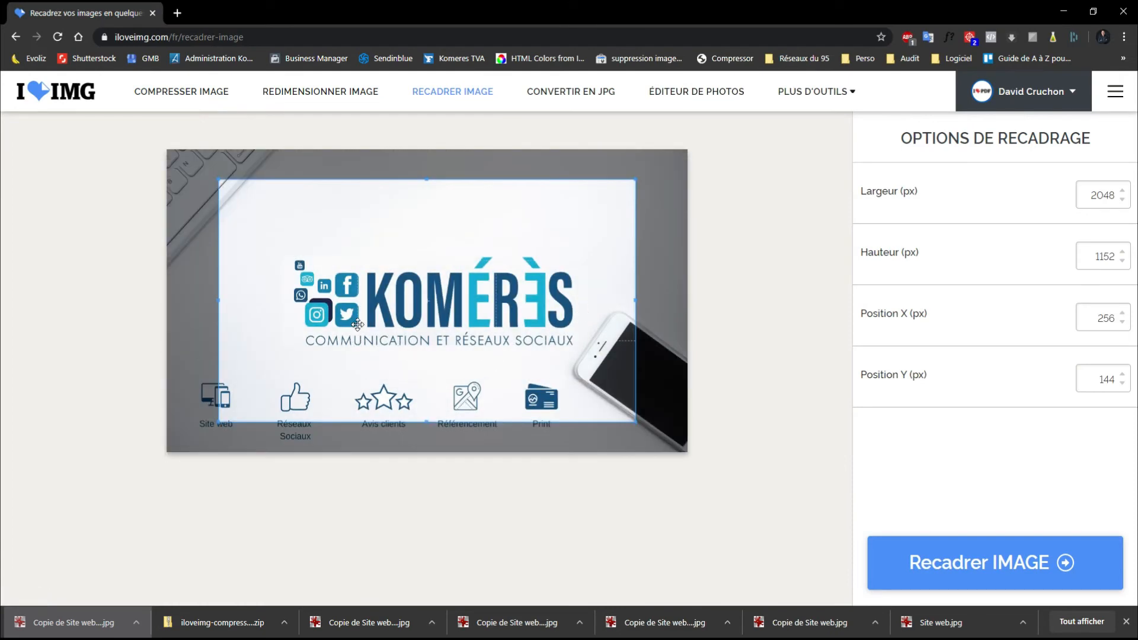
Fit the crop frame around the row of five service icons, about 1894 x 361 px at X 99, Y 1046.
left_click_drag(633, 421, 570, 442)
left_click_drag(394, 440, 394, 446)
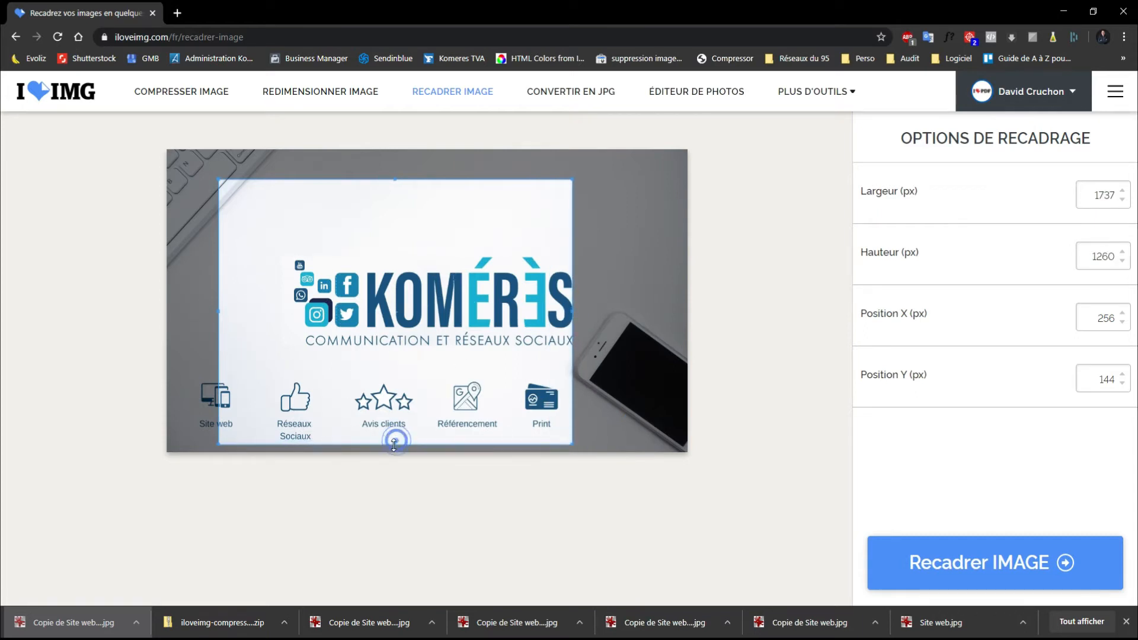
left_click_drag(394, 179, 361, 369)
left_click_drag(215, 404, 187, 404)
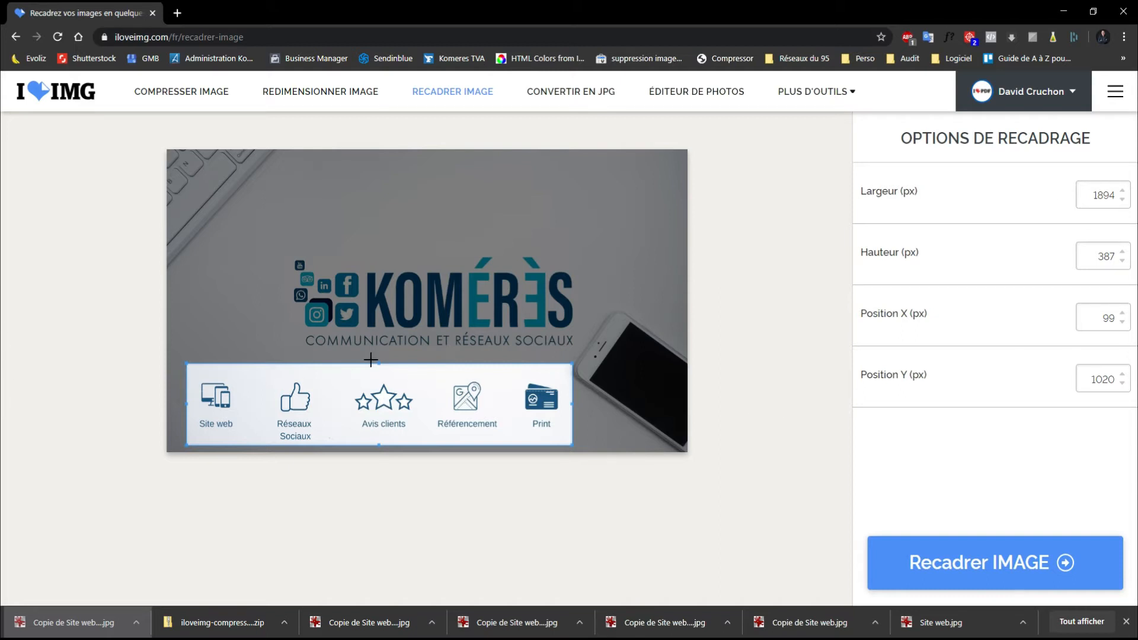
mouse_move(379, 364)
left_mouse_down()
mouse_move(377, 330)
mouse_move(373, 369)
left_mouse_up()
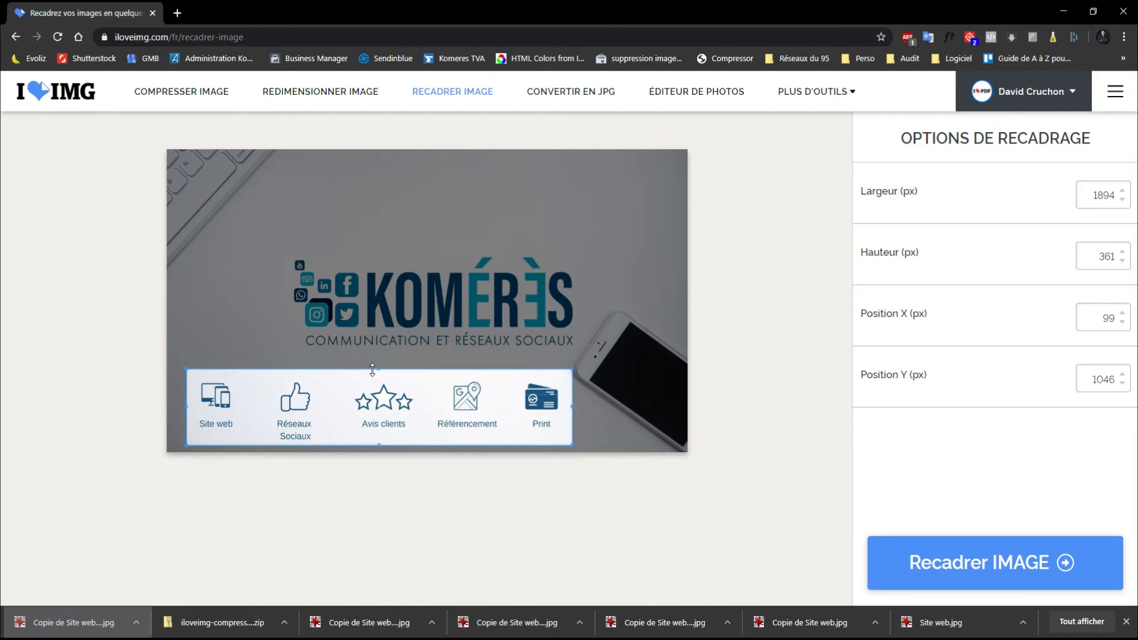
Crop the image and download the result, check the downloaded file in the image viewer, and return to the home page.
left_click(1104, 547)
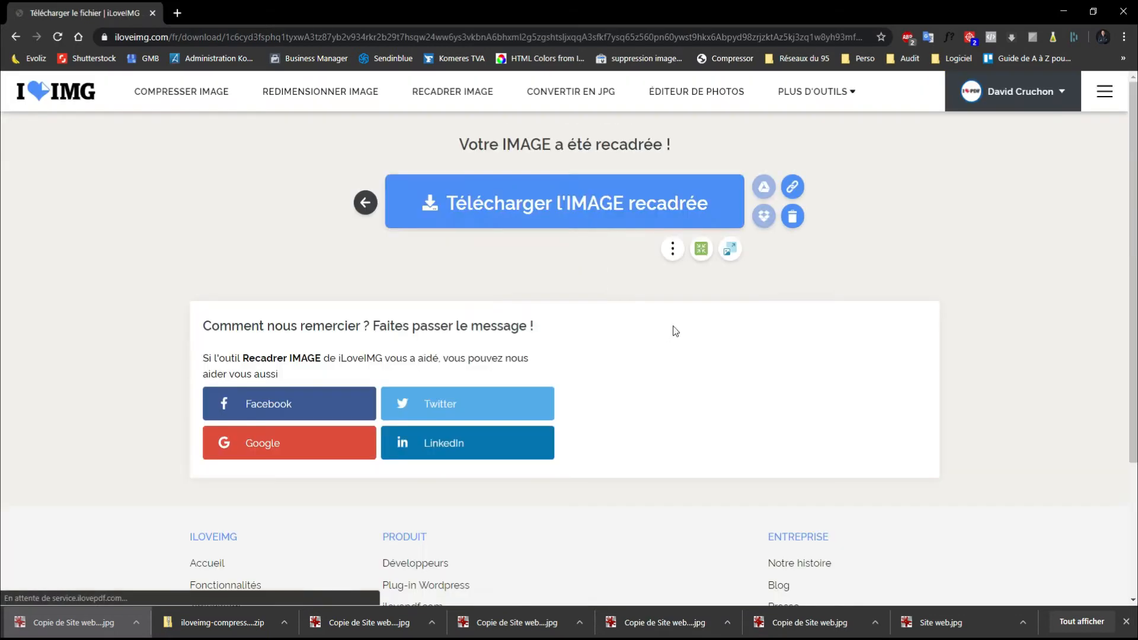
left_click(525, 196)
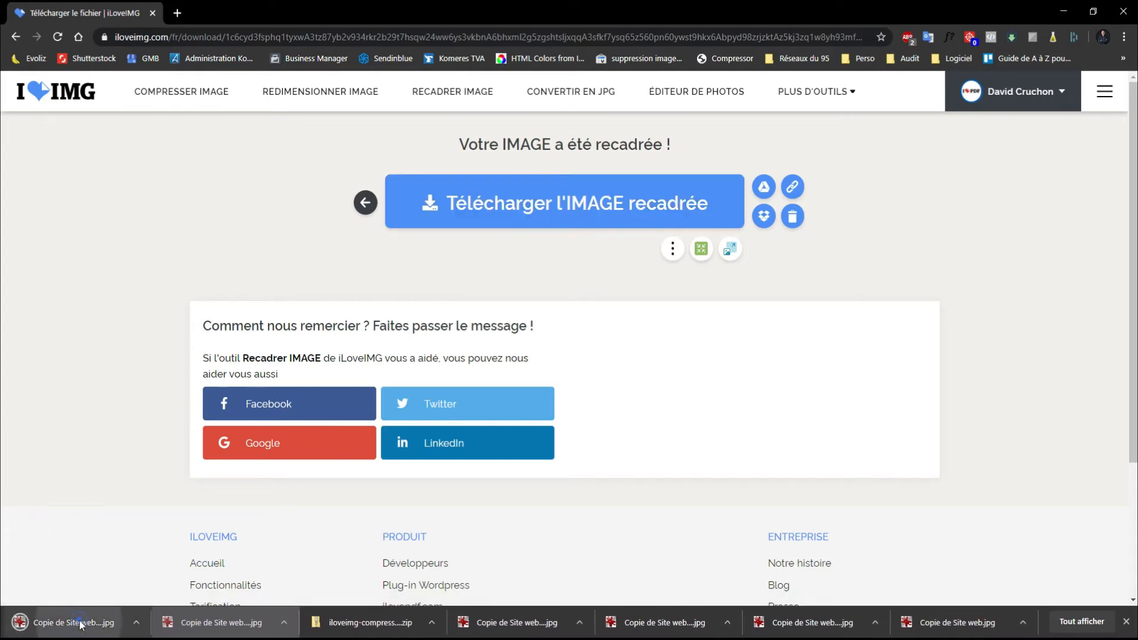
left_click(82, 624)
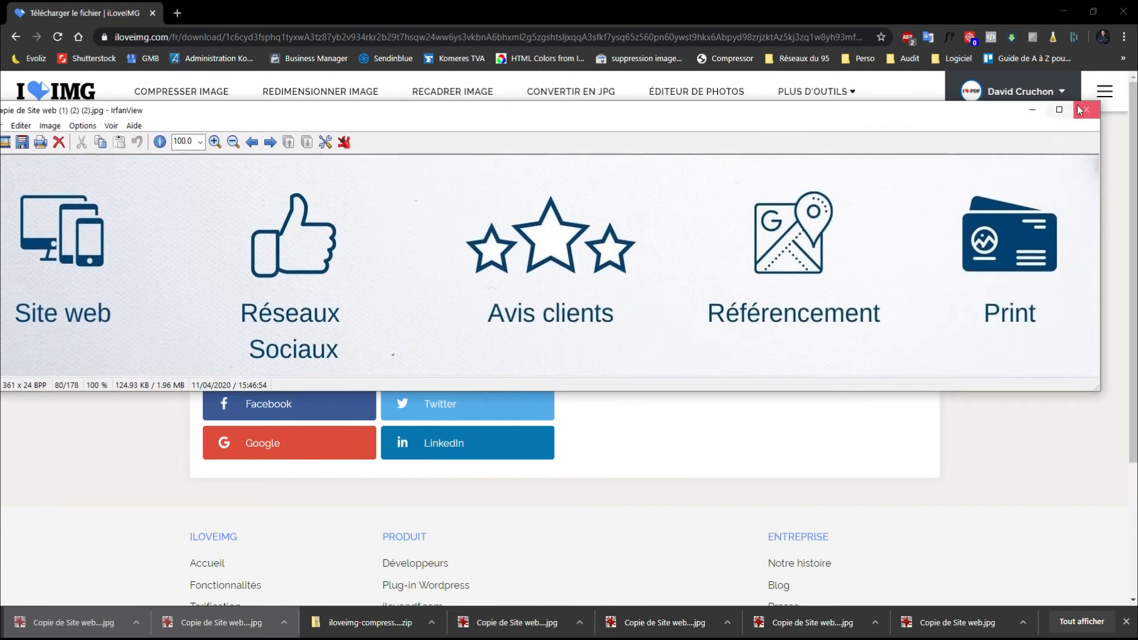
left_click(1086, 109)
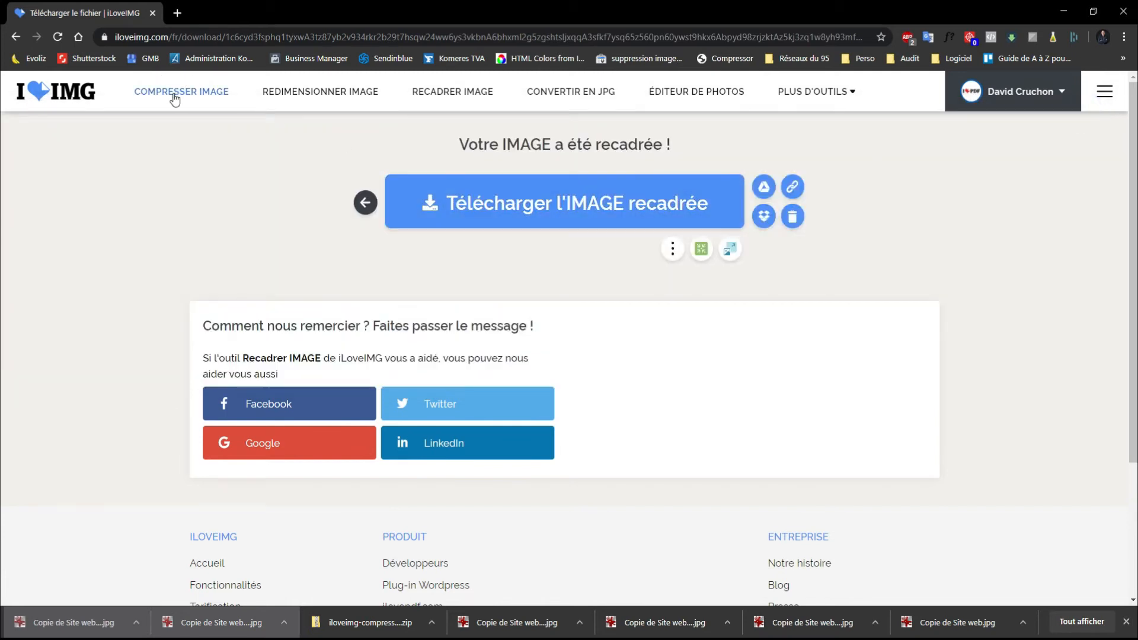
left_click(78, 91)
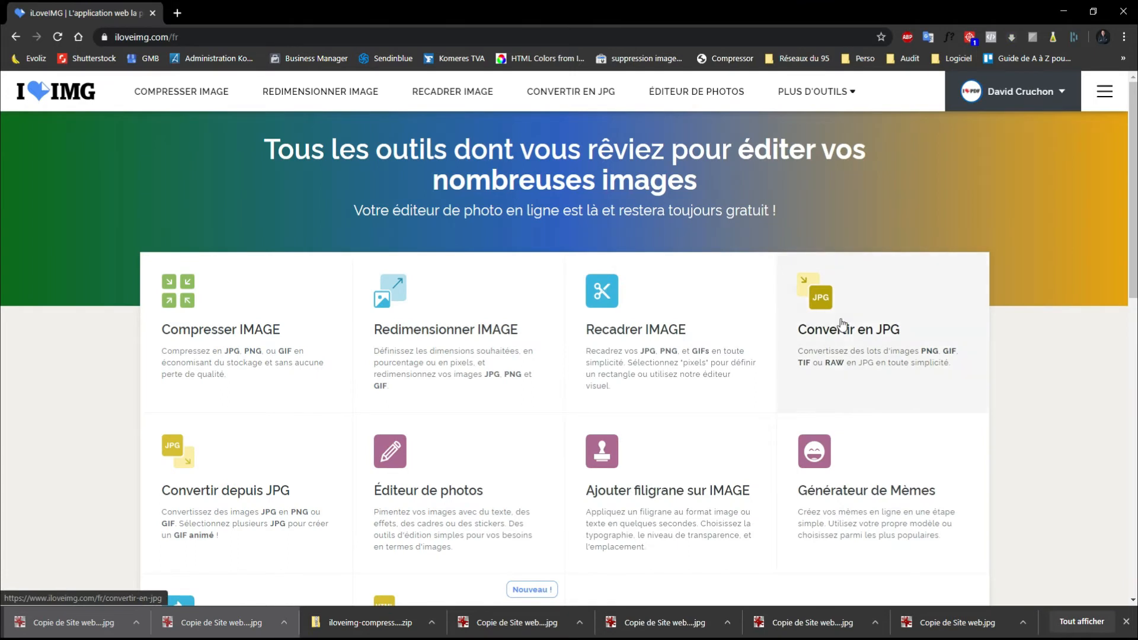
Open the Convertir en JPG tool and highlight the line listing its supported source formats, PNG, GIF, TIF, PSD, SVG, WEBP and RAW.
left_click(845, 331)
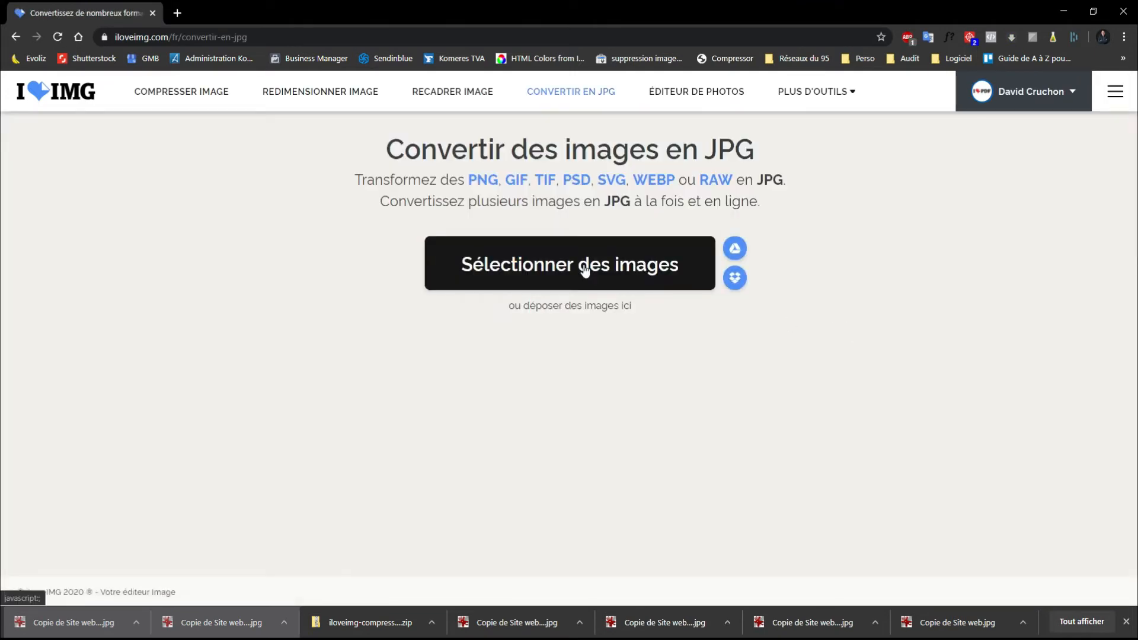
left_click_drag(366, 183, 439, 183)
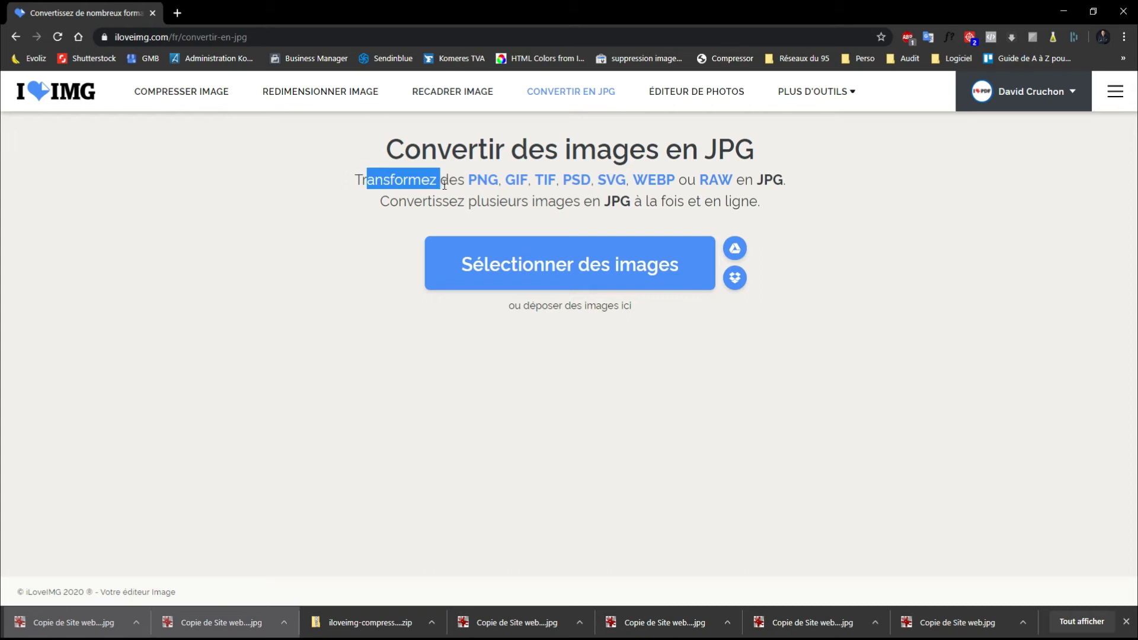
left_click_drag(395, 152, 520, 148)
left_click(400, 184)
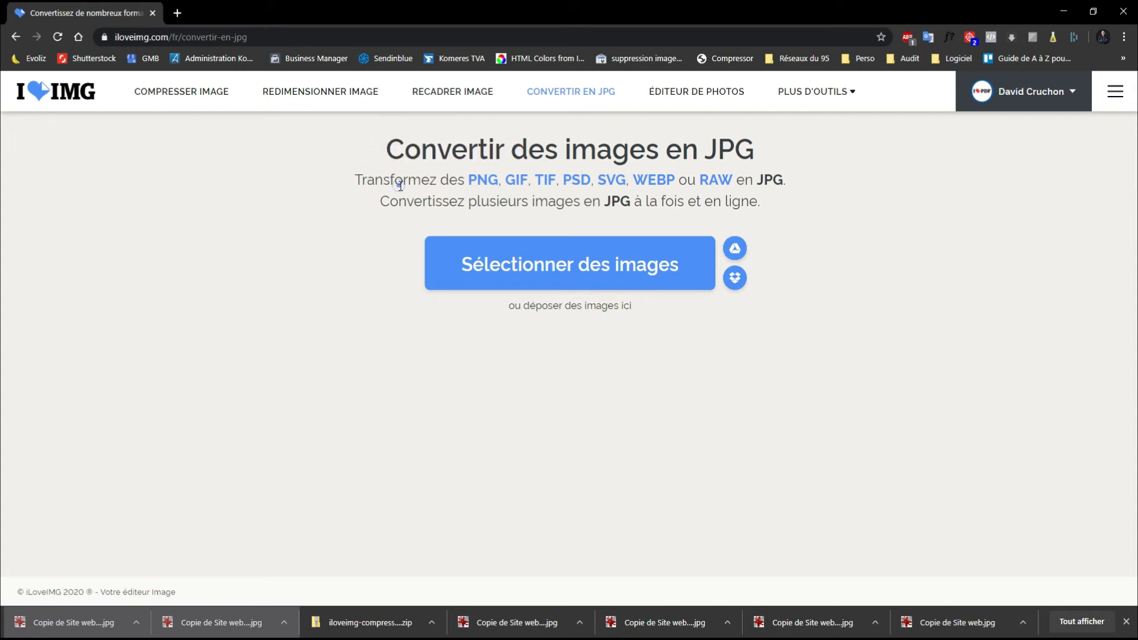
left_click_drag(362, 179, 788, 184)
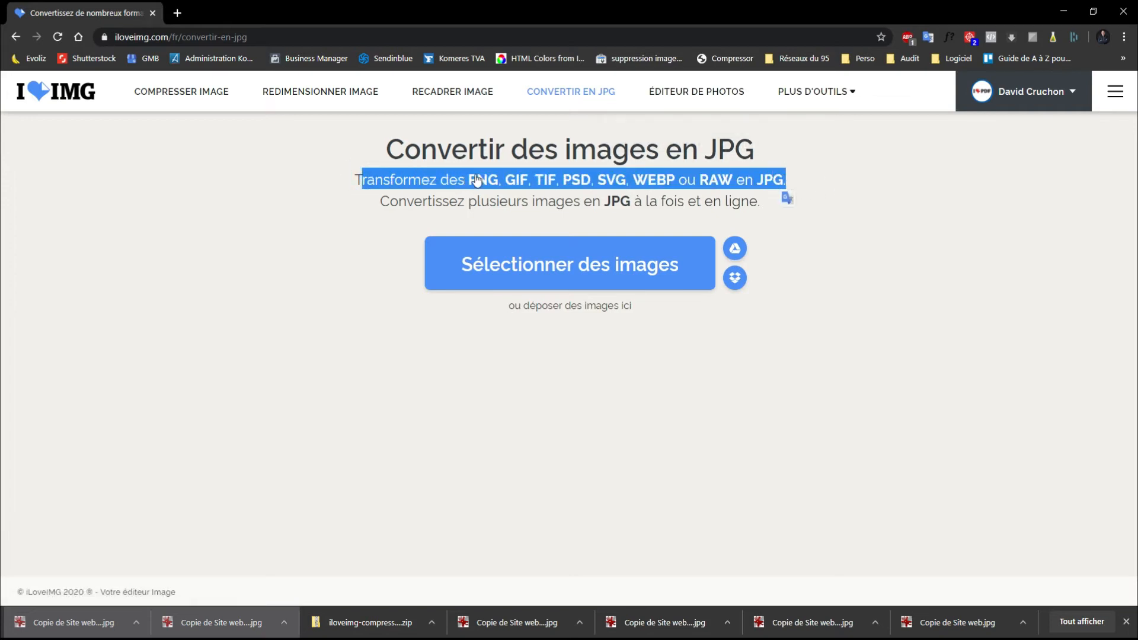
left_click(314, 172)
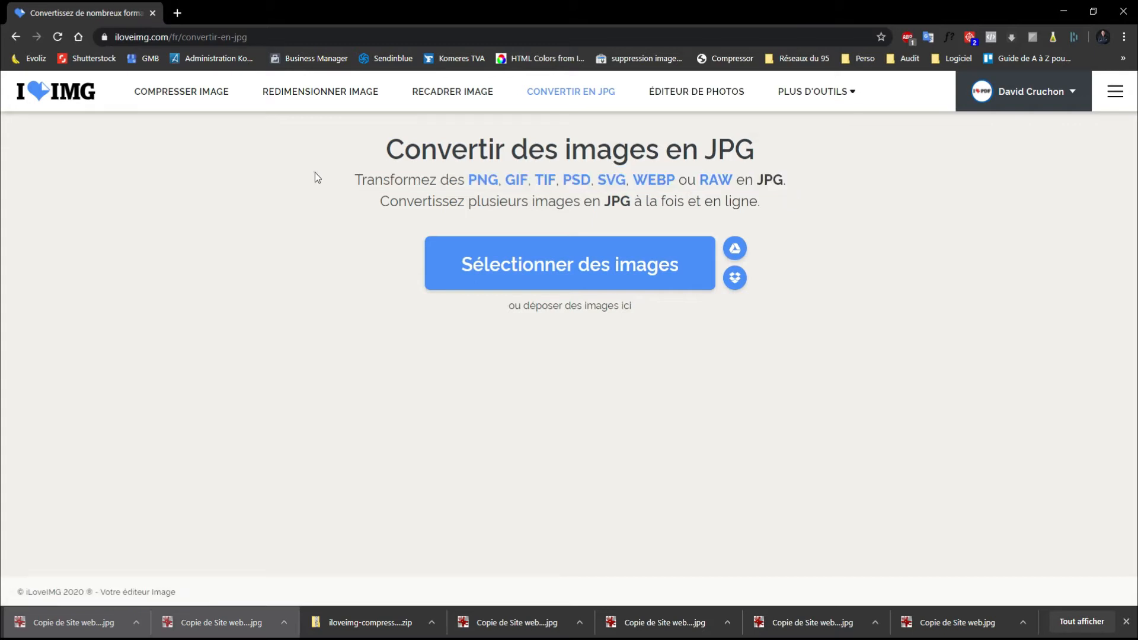
left_click_drag(348, 180, 738, 179)
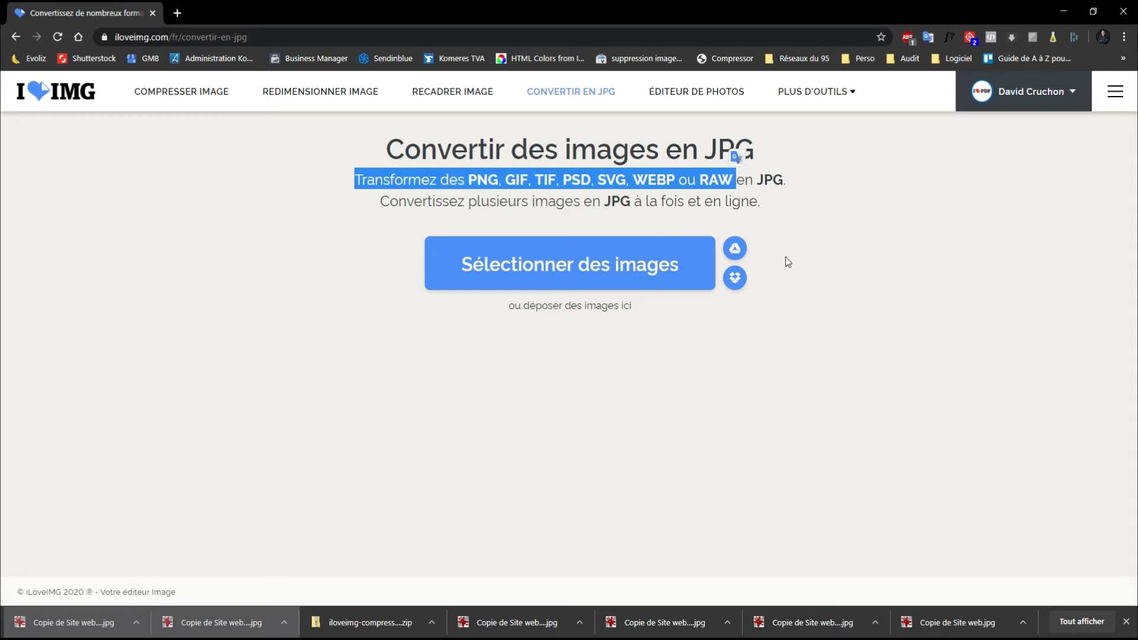
Load Face à la crise sanitaire.png from the Téléchargements folder and convert it to JPG.
left_click(574, 268)
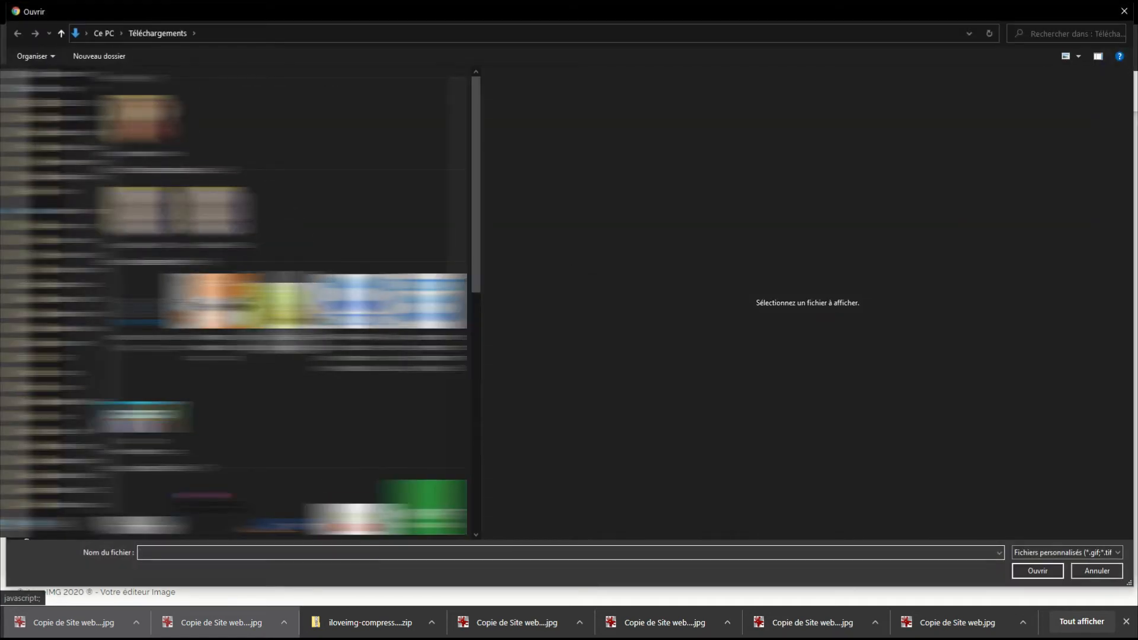
double_click(290, 305)
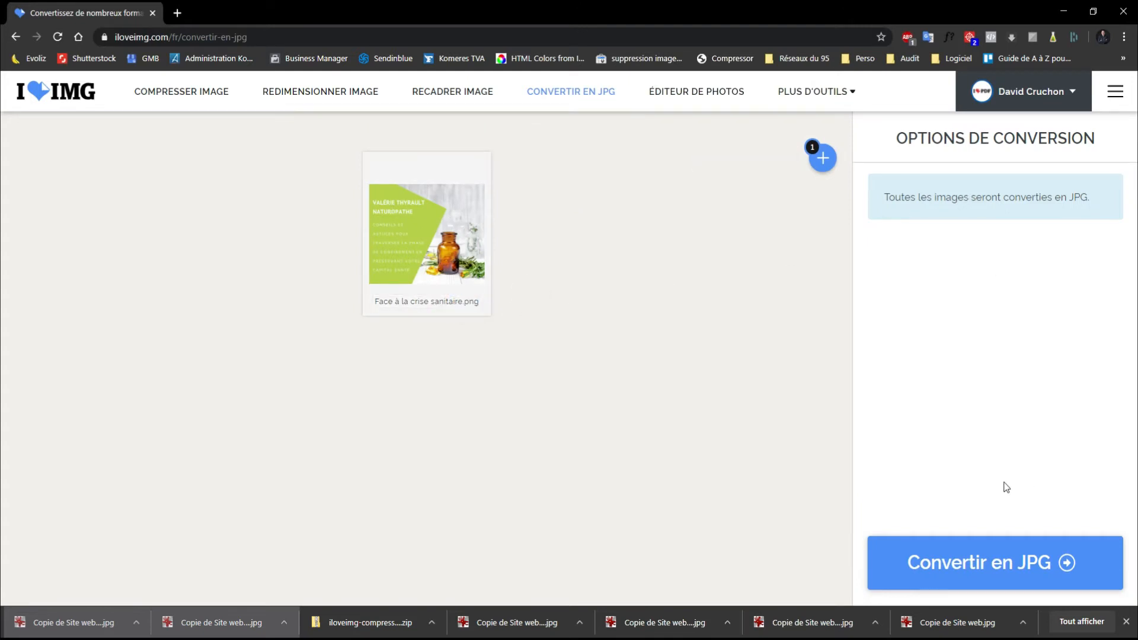
left_click(1001, 569)
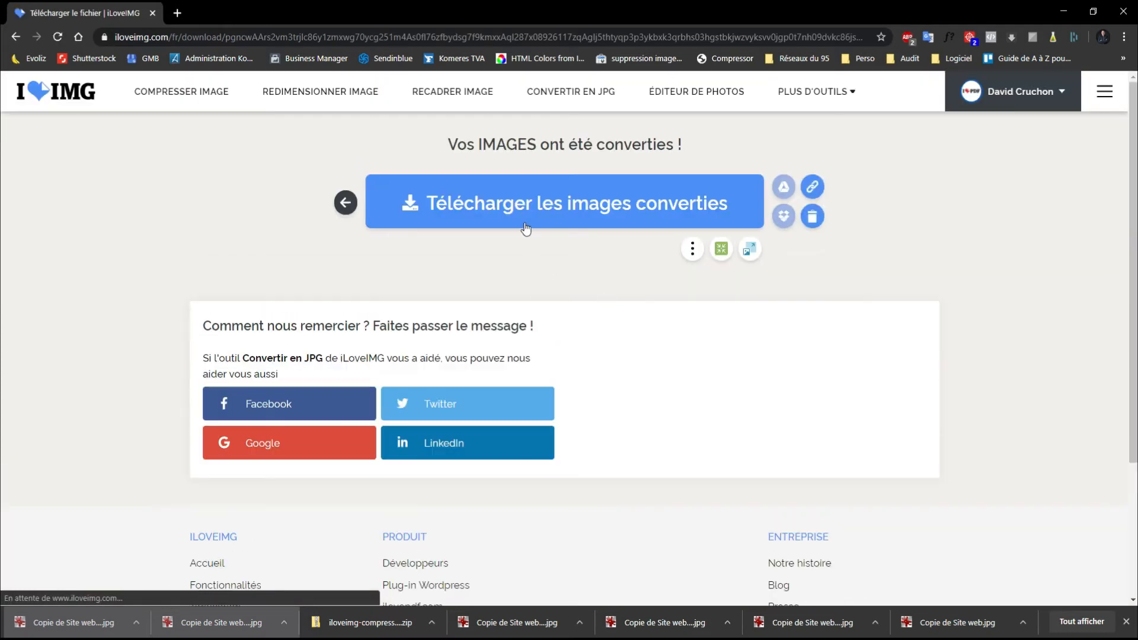
Download the converted JPG and check it in the image viewer before closing it.
left_click(523, 201)
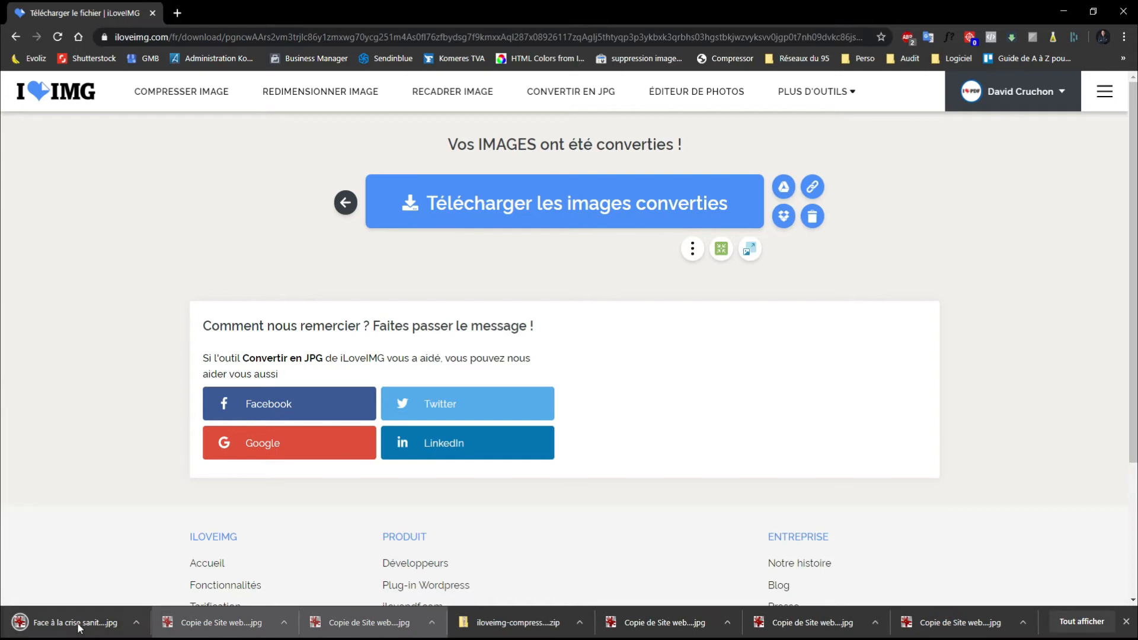
left_click(79, 623)
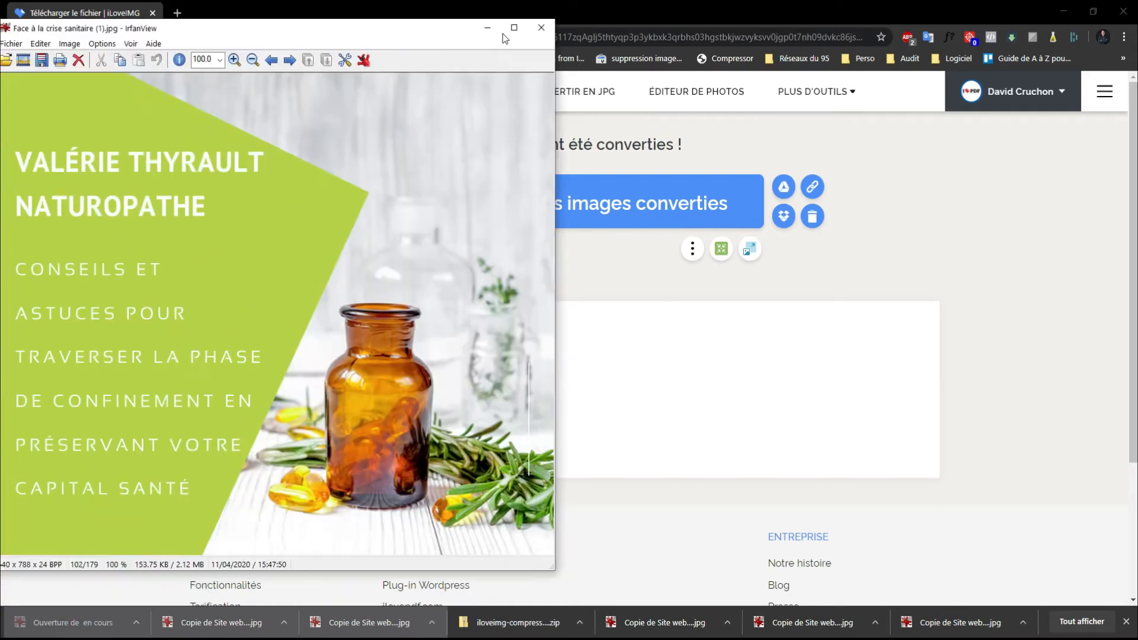
left_click(522, 29)
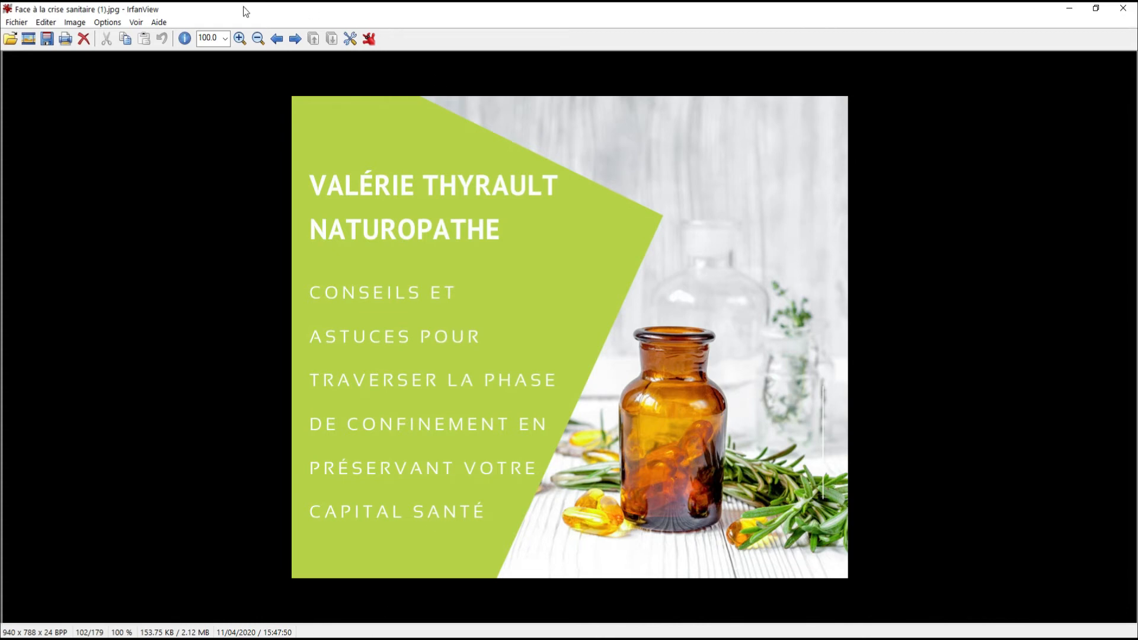
left_click_drag(128, 13, 289, 53)
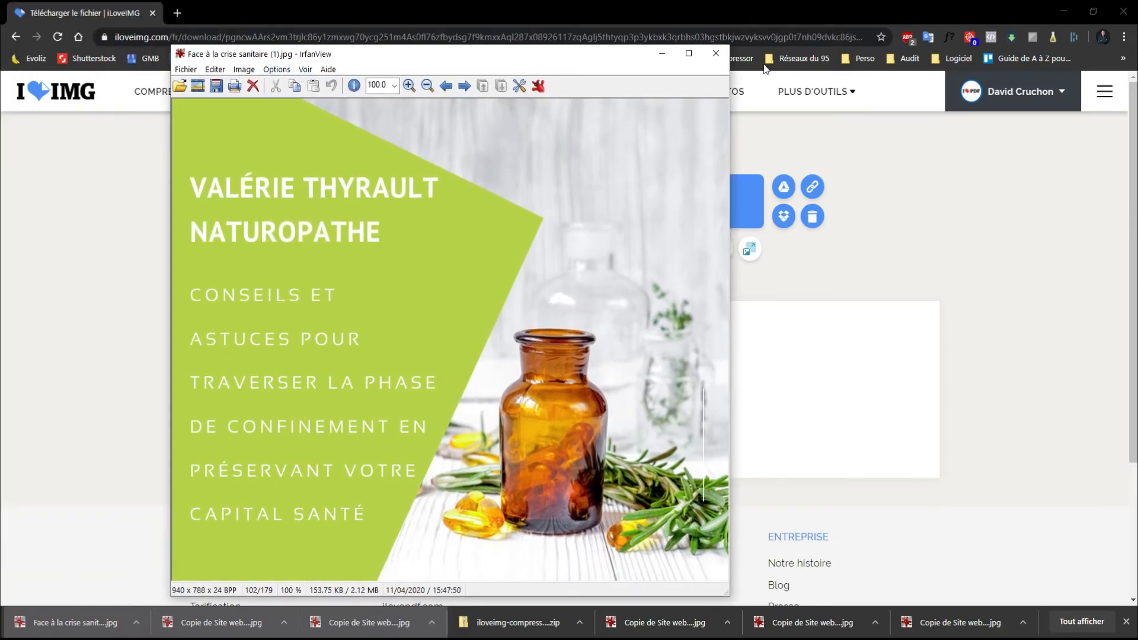
left_click(722, 57)
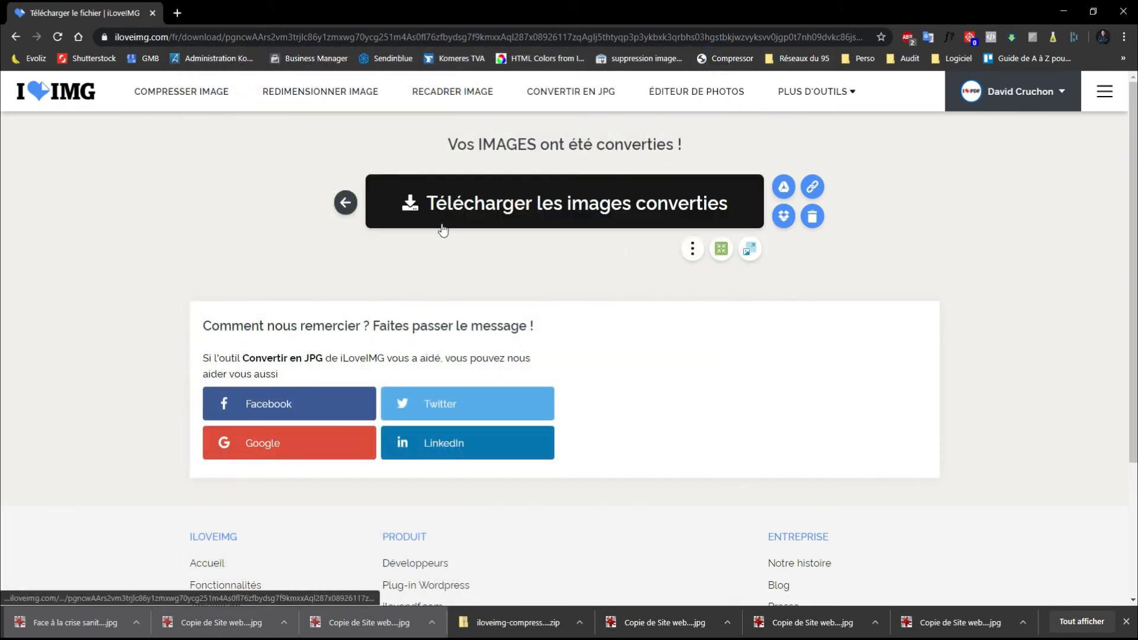
Open the Convertir depuis JPG tool from the home page and load Copie de Site web (1) (2).jpg.
left_click(345, 202)
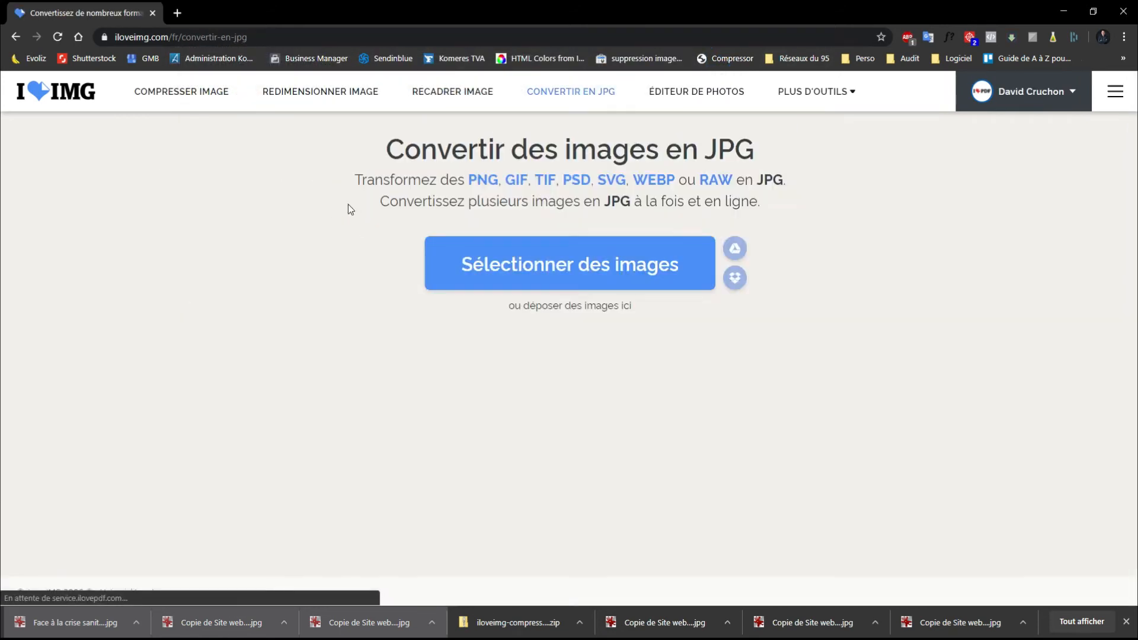
left_click(62, 78)
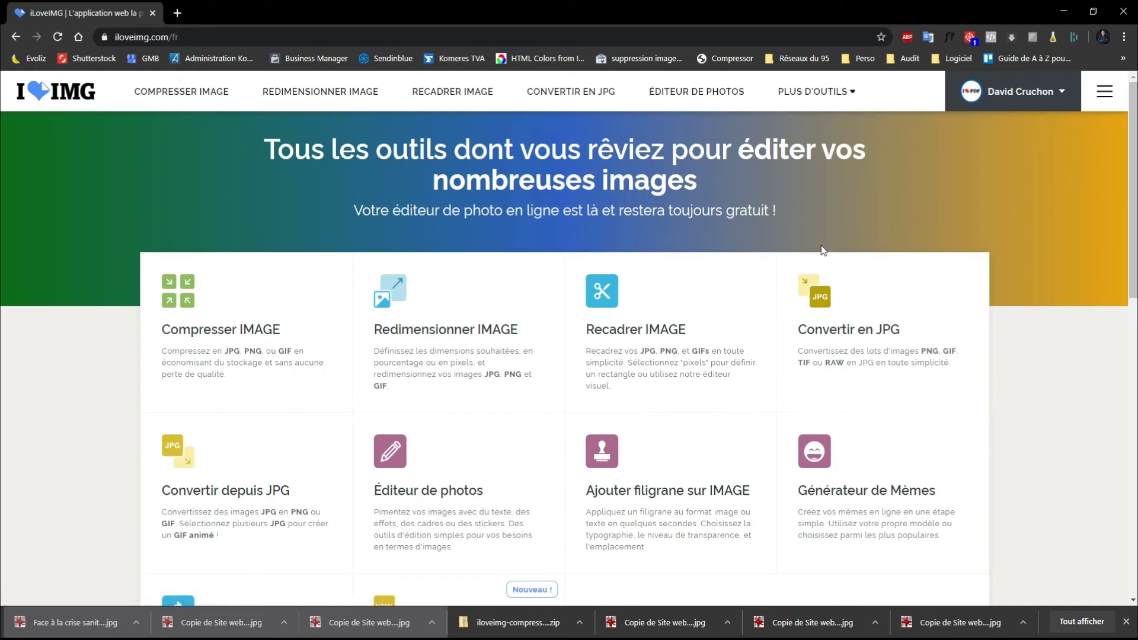
scroll(815, 226, "down", 3)
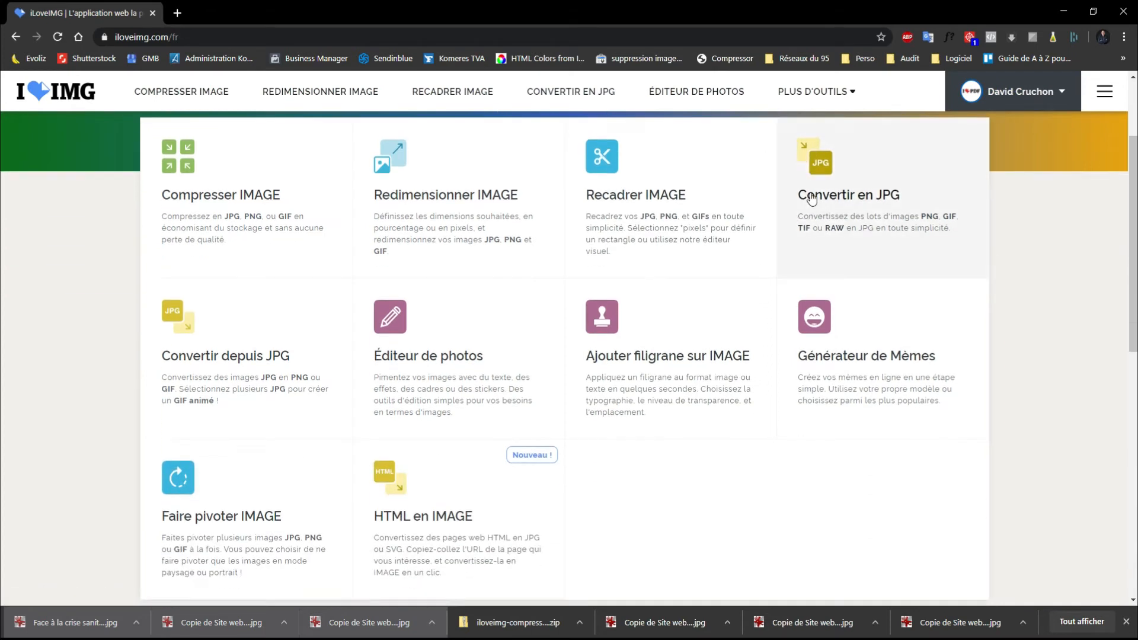
left_click(226, 360)
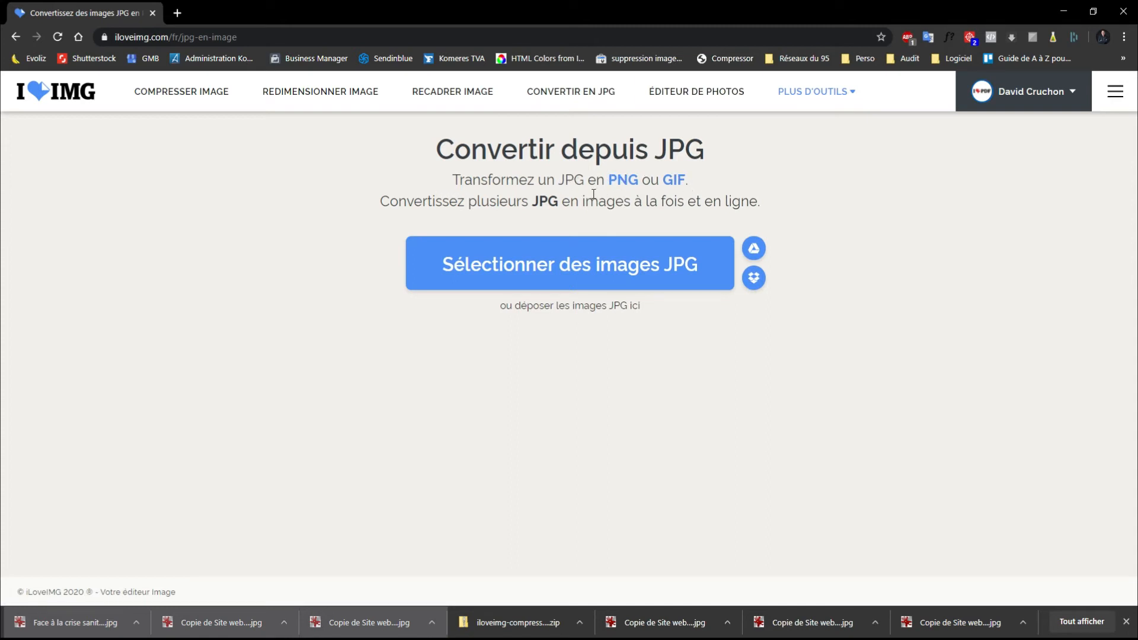
left_click(601, 271)
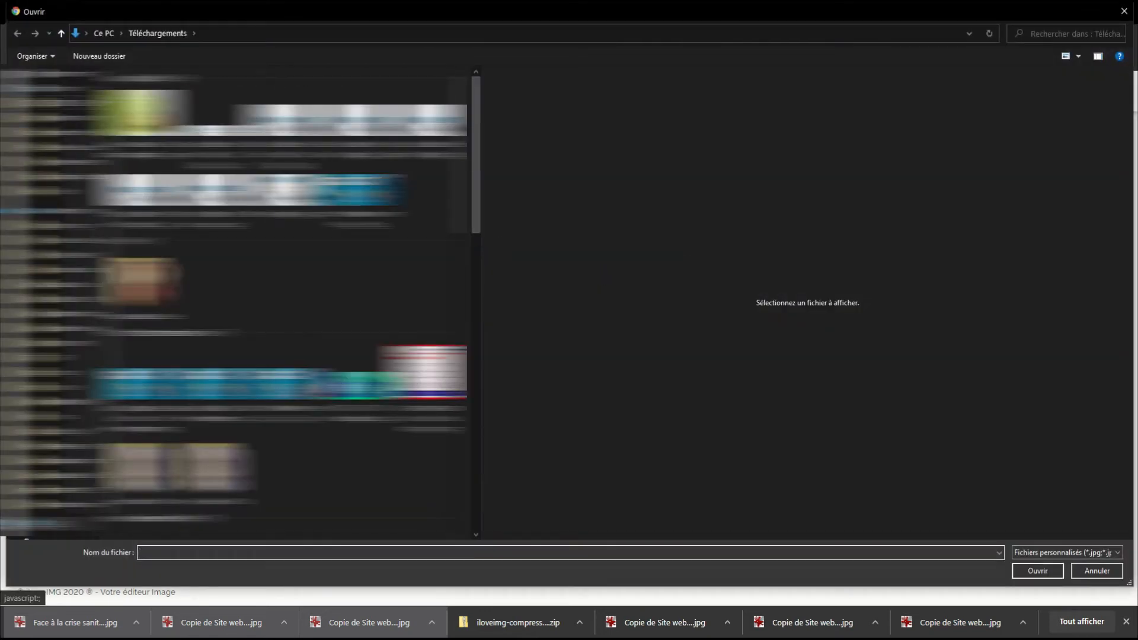
left_click(338, 145)
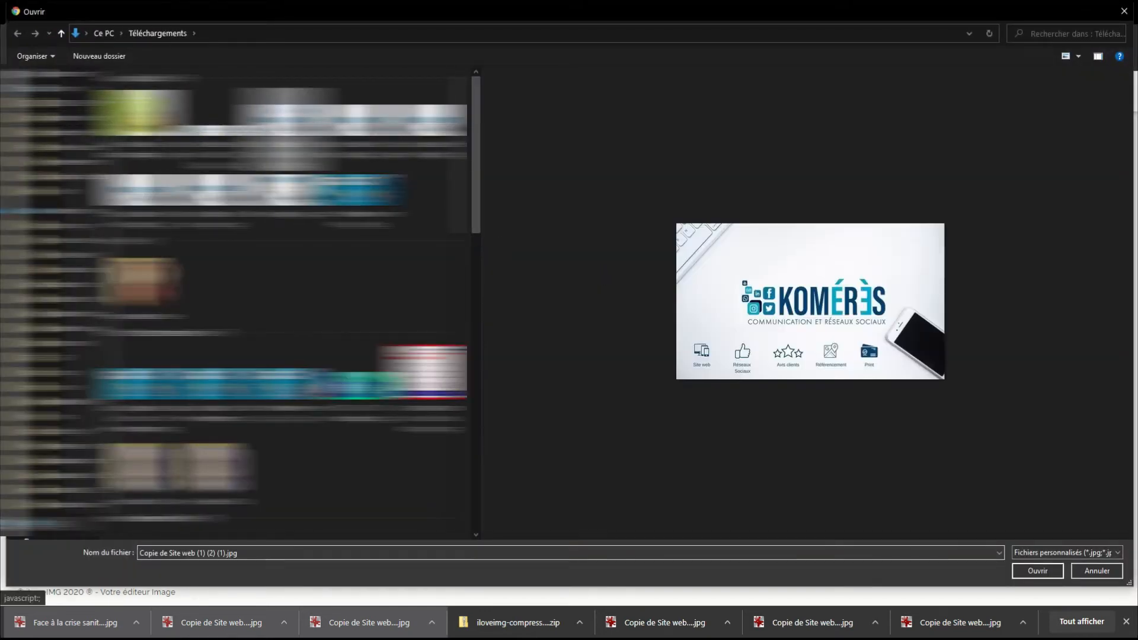
double_click(357, 139)
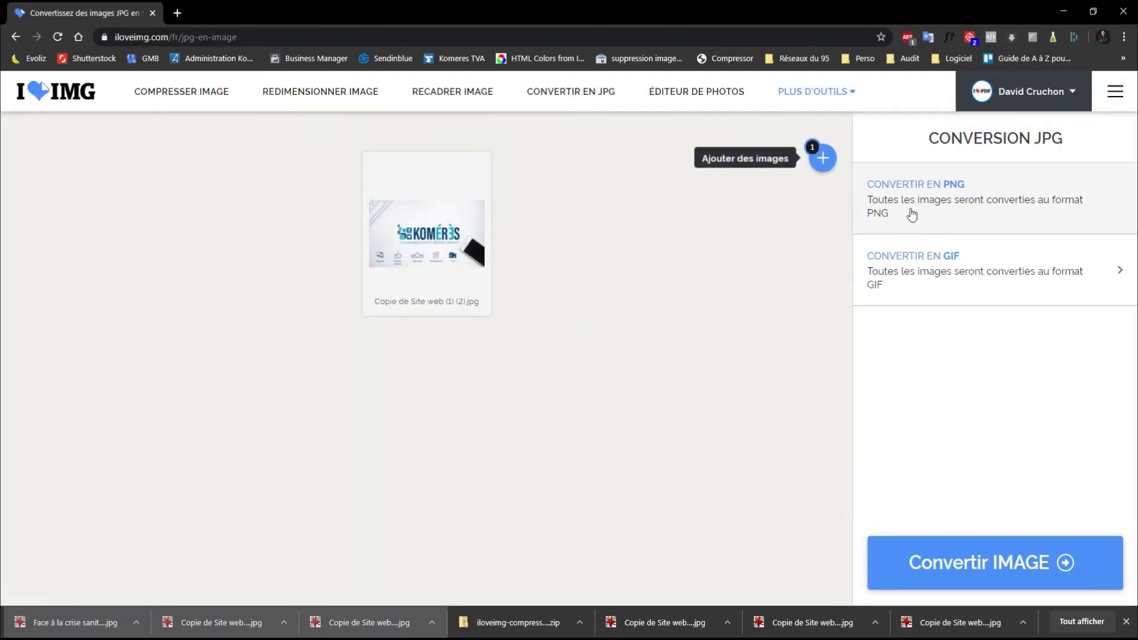
Look at the GIF conversion options, return to PNG as the output format and convert the image.
left_click(955, 214)
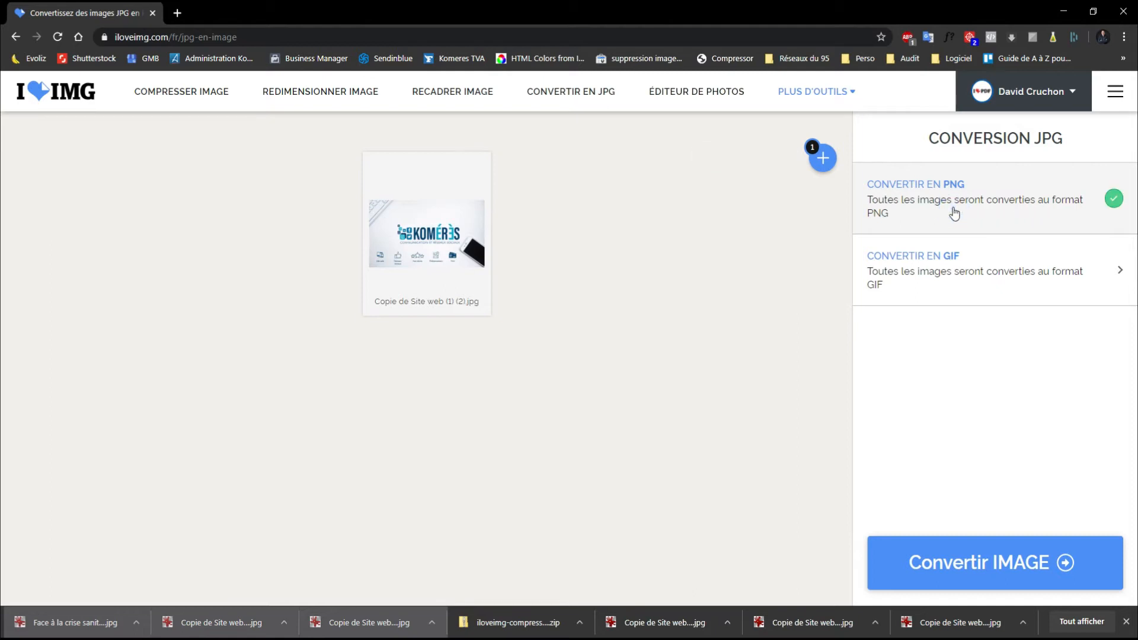
left_click(948, 266)
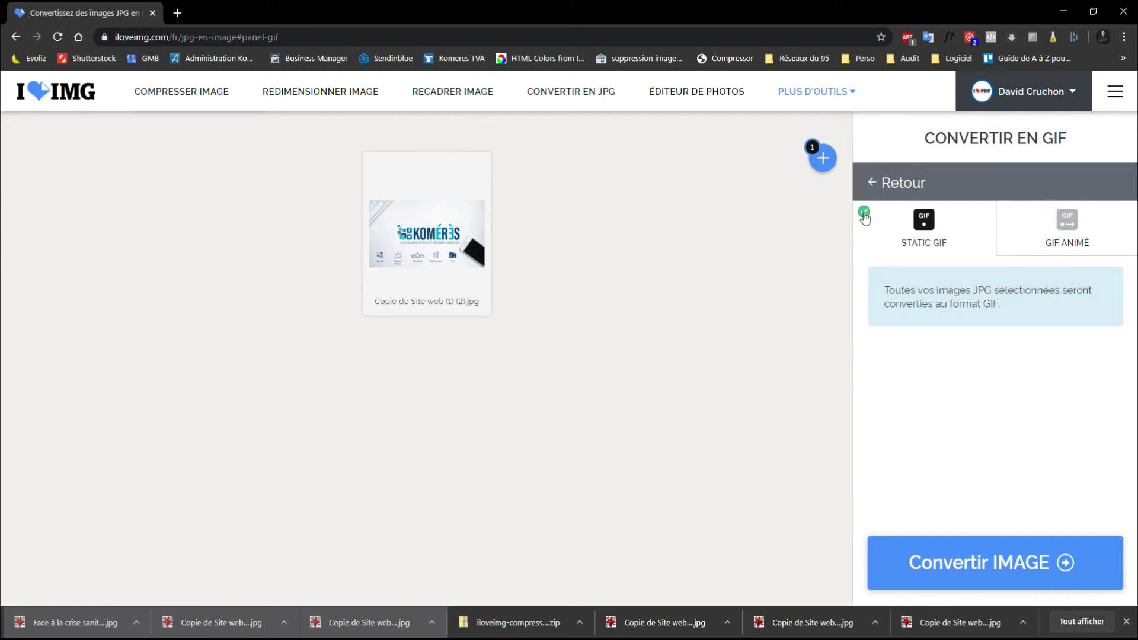
left_click(871, 183)
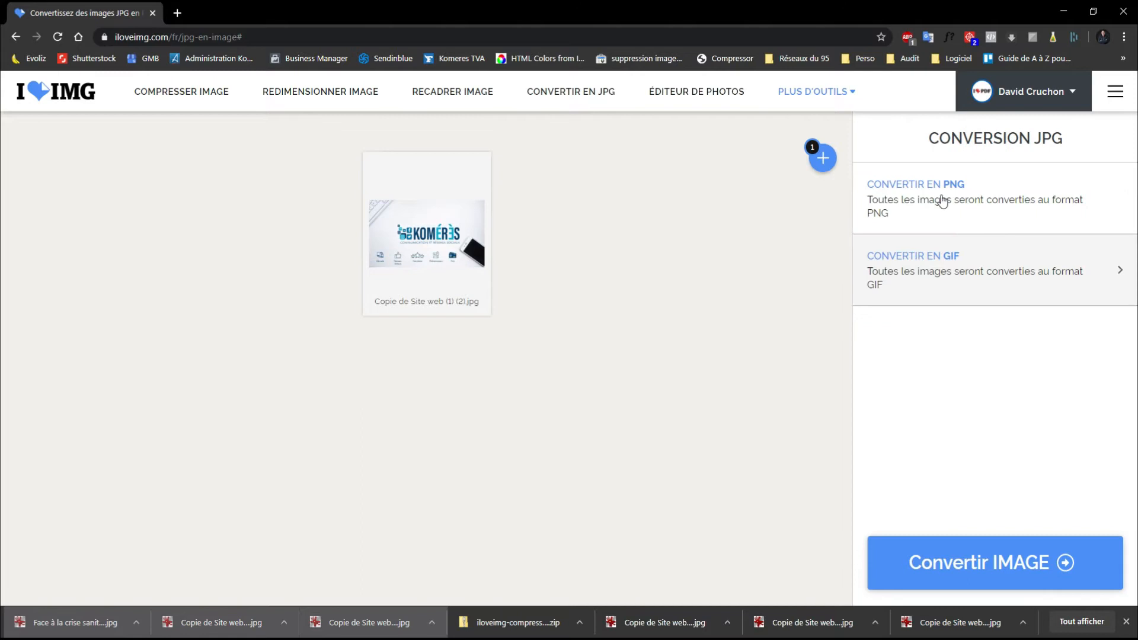
left_click(949, 186)
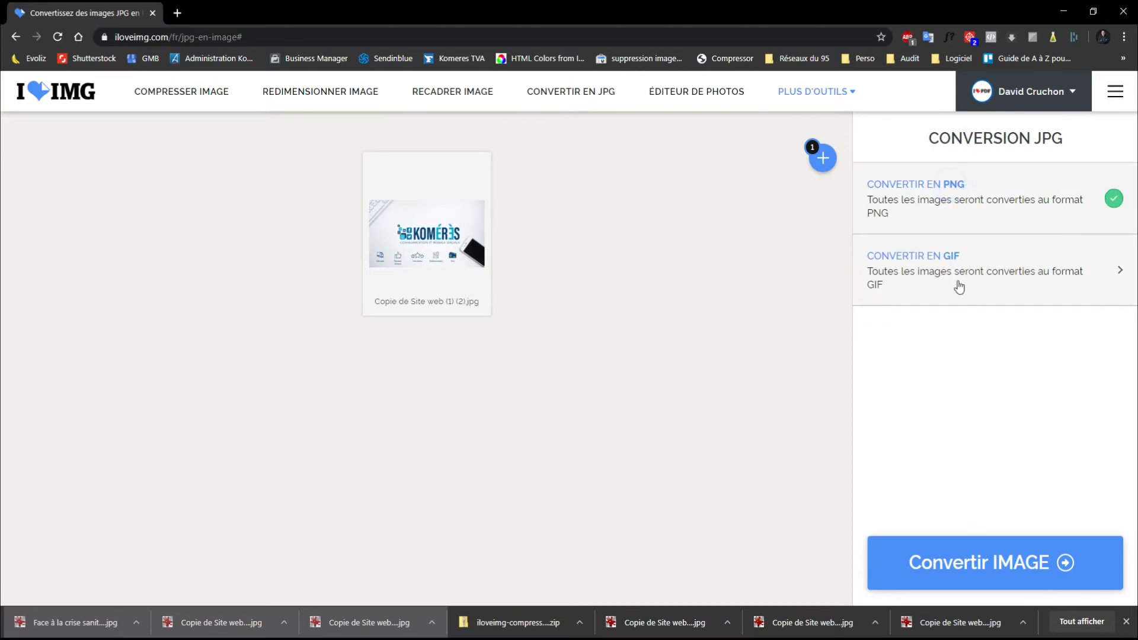
left_click(1001, 566)
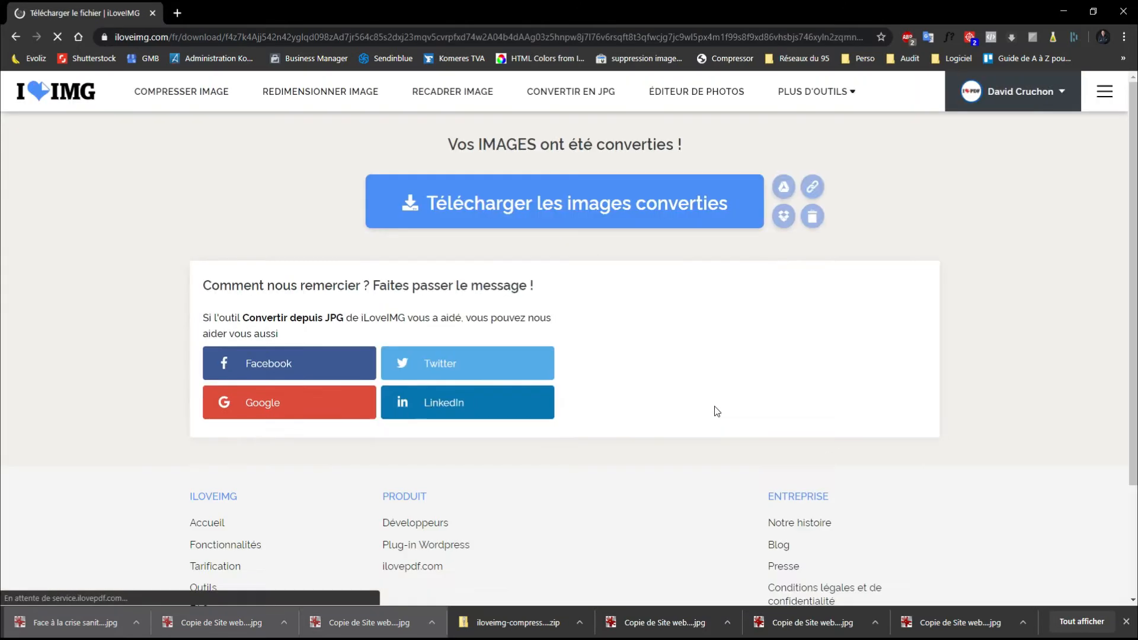
Download the converted PNG and check it in the image viewer before closing it.
left_click(500, 194)
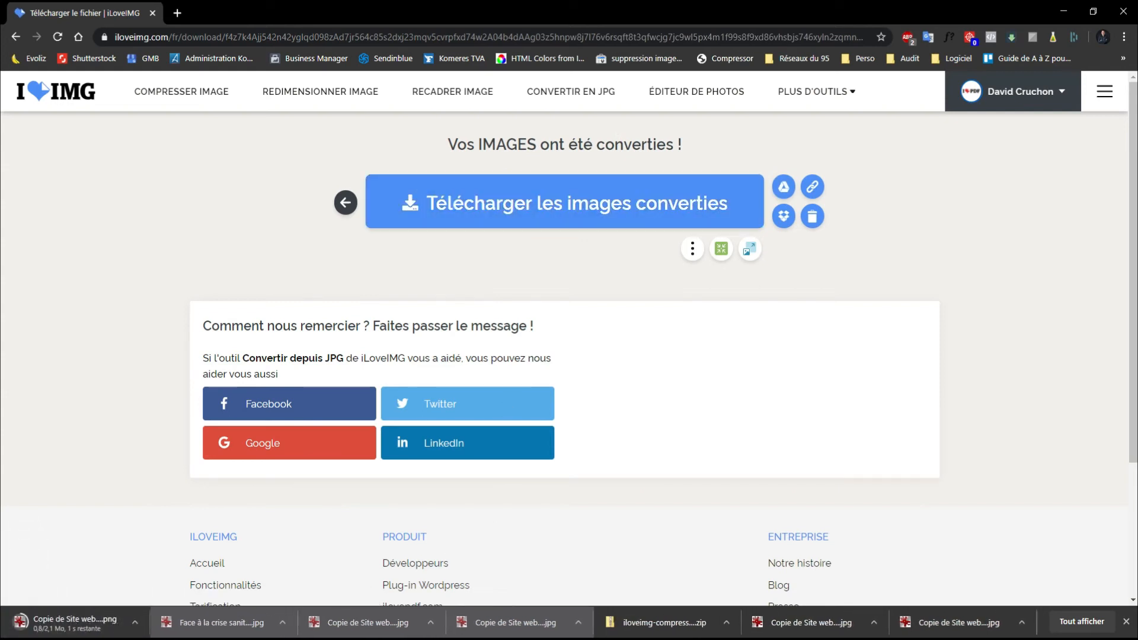
left_click(70, 624)
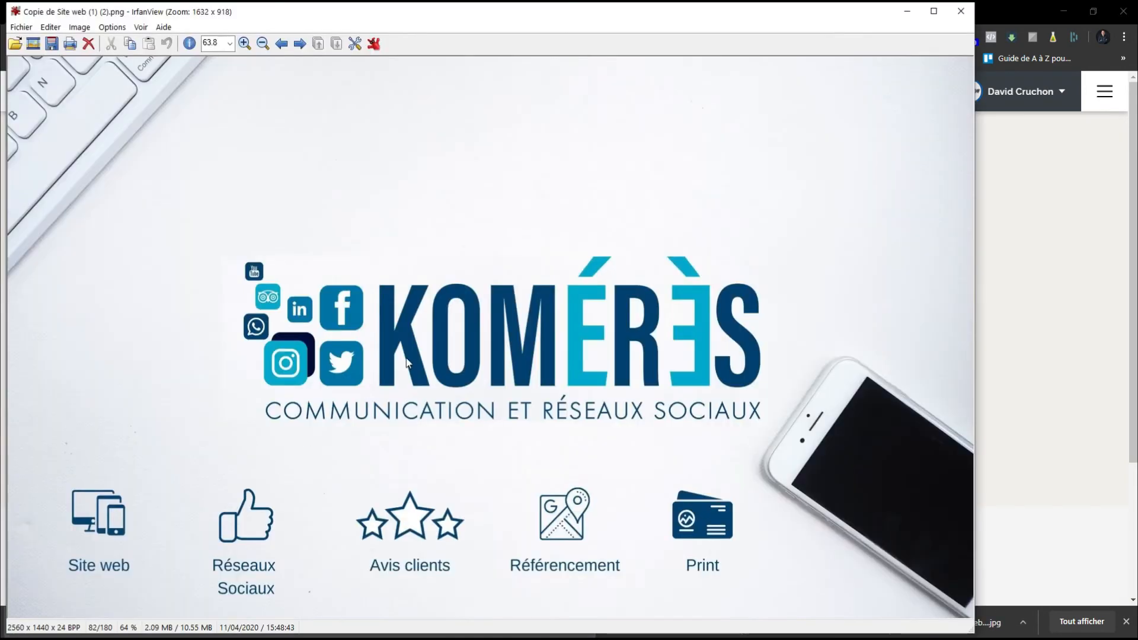
left_click(962, 19)
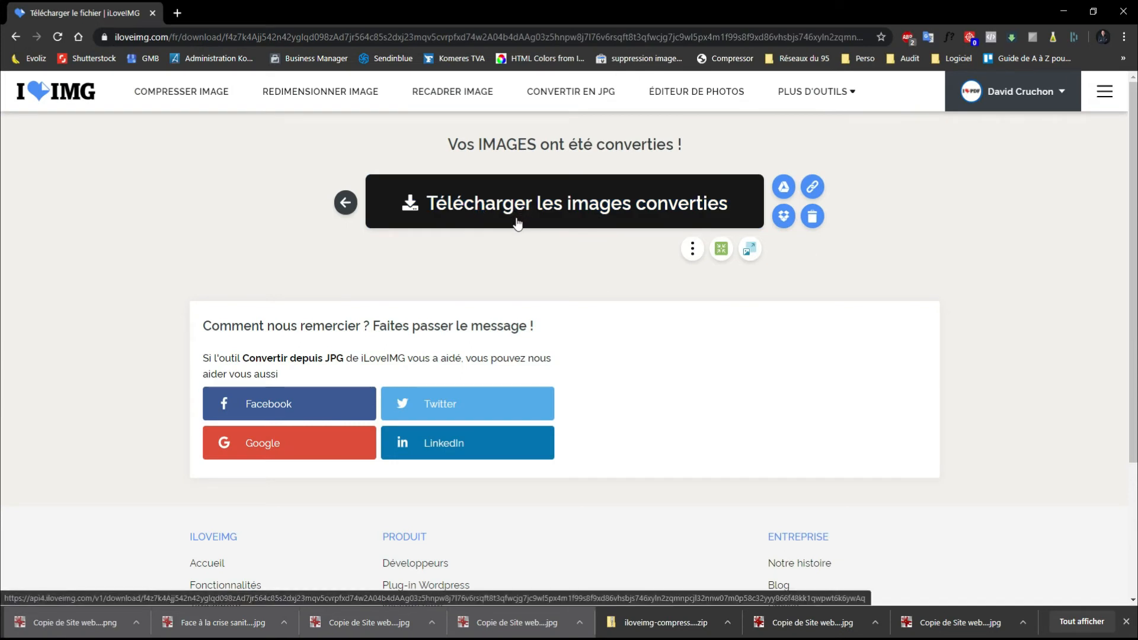
Return to the home page and reopen the Convertir depuis JPG tool.
left_click(345, 203)
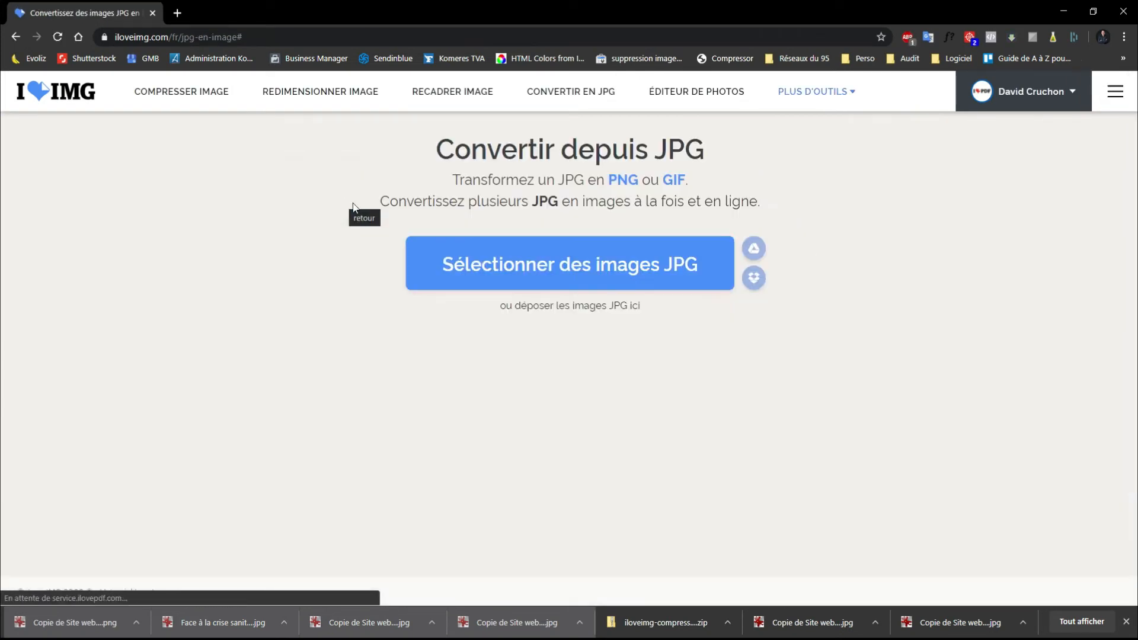
left_click(54, 93)
scroll(246, 379, "down", 1)
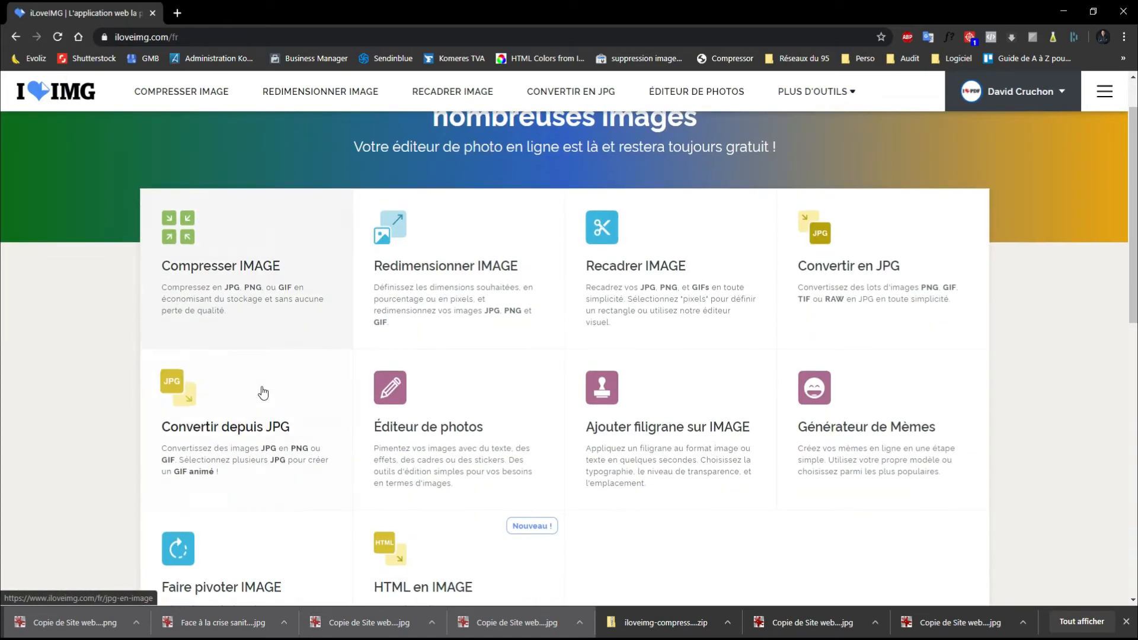
left_click(257, 430)
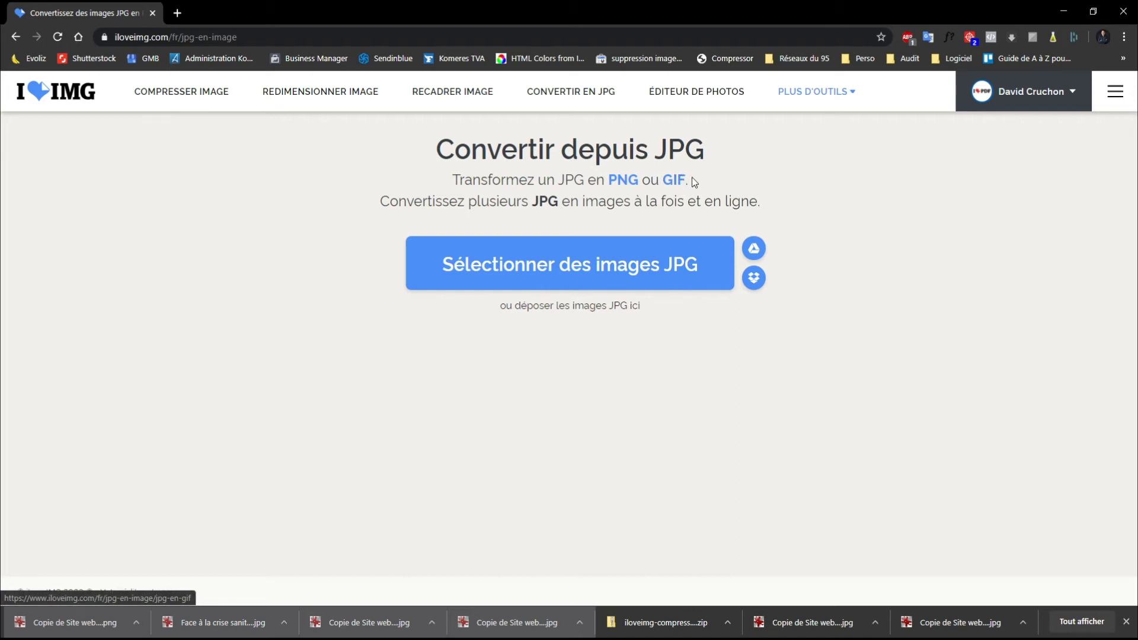
Load Copie de Site web (1).jpg, Copie de Site web (1) (1).jpg and Copie de Site web (1) (2).jpg together for conversion.
left_click(582, 245)
left_click(358, 127)
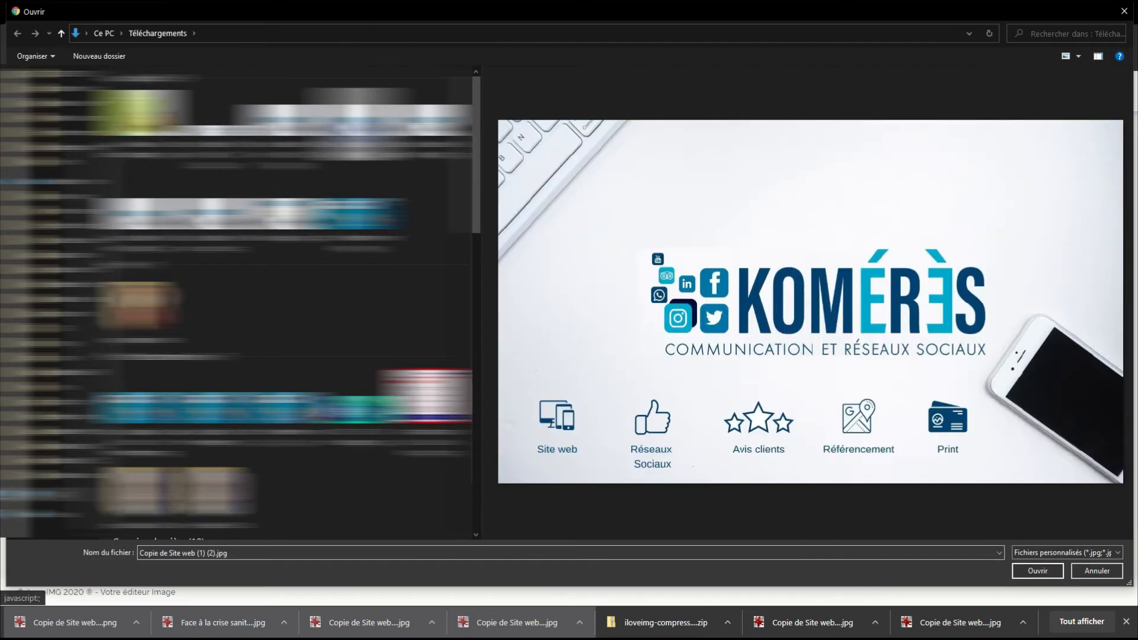
left_click(431, 127, "ctrl")
left_click(141, 214, "ctrl")
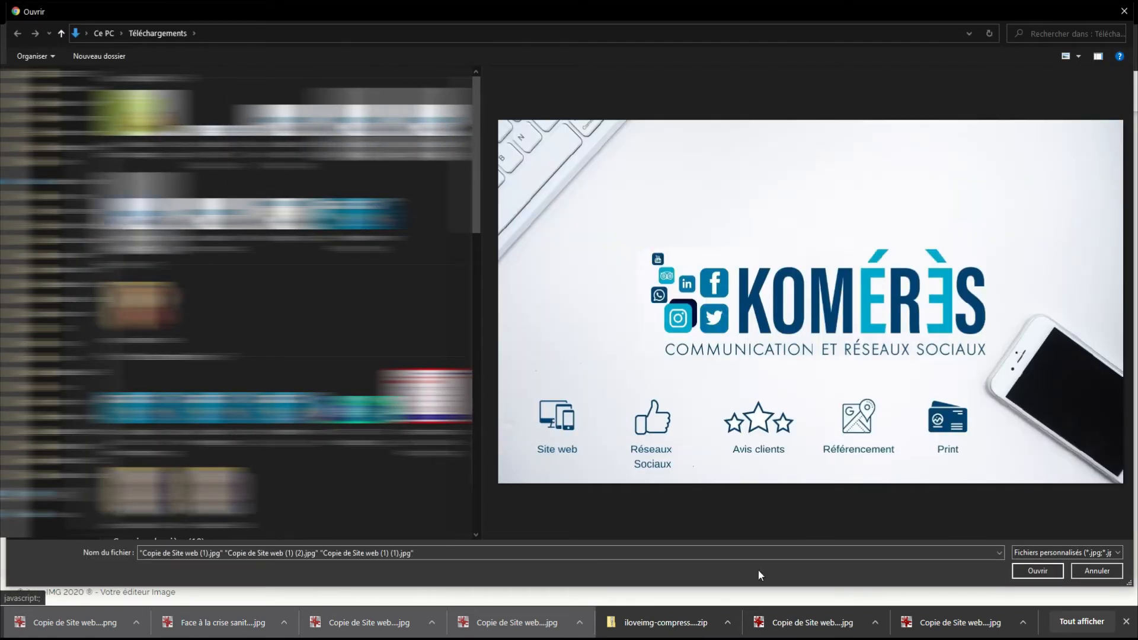
left_click(1048, 569)
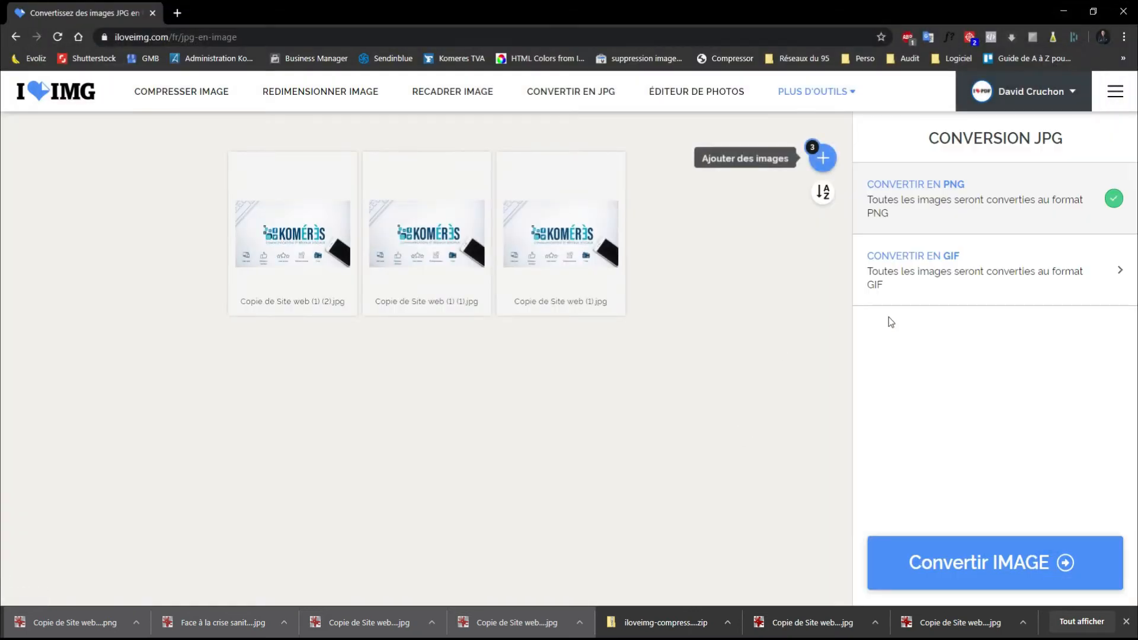
Choose GIF animé as the output format and convert the three loaded JPG copies.
left_click(952, 272)
left_click(1044, 231)
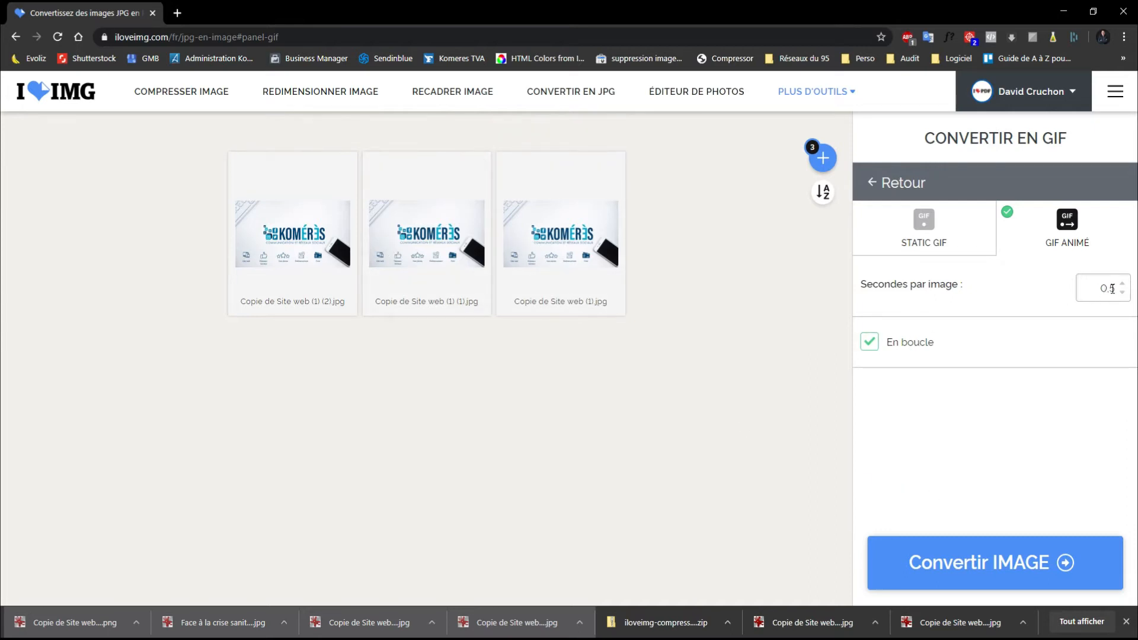
left_click(976, 565)
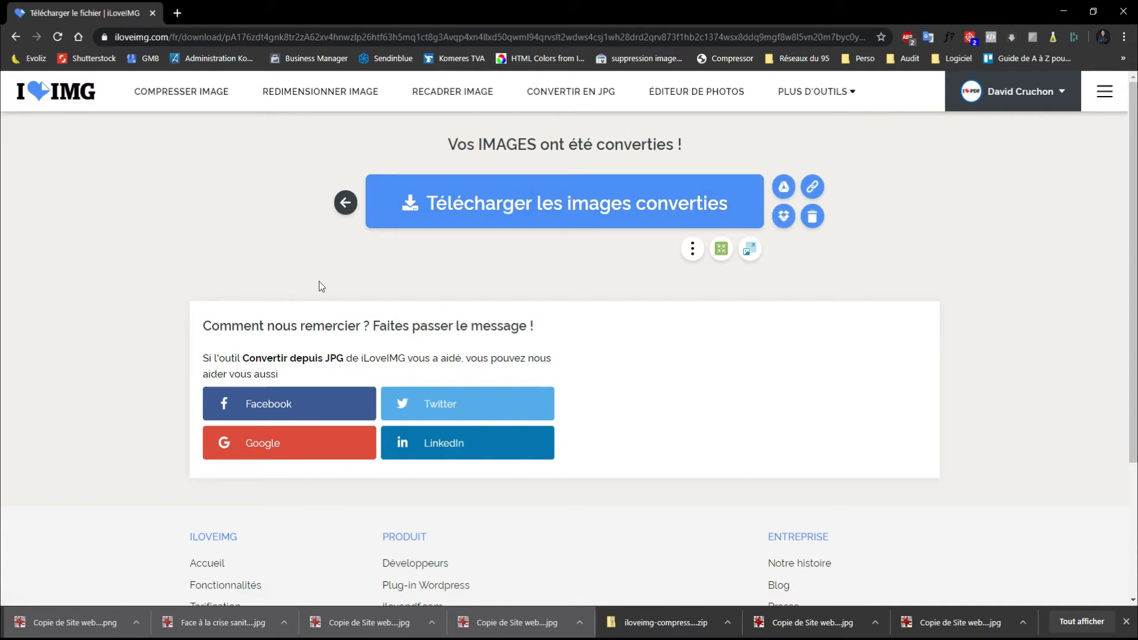
Download the GIF made from the three identical images and check it in the image viewer before closing it.
left_click(452, 210)
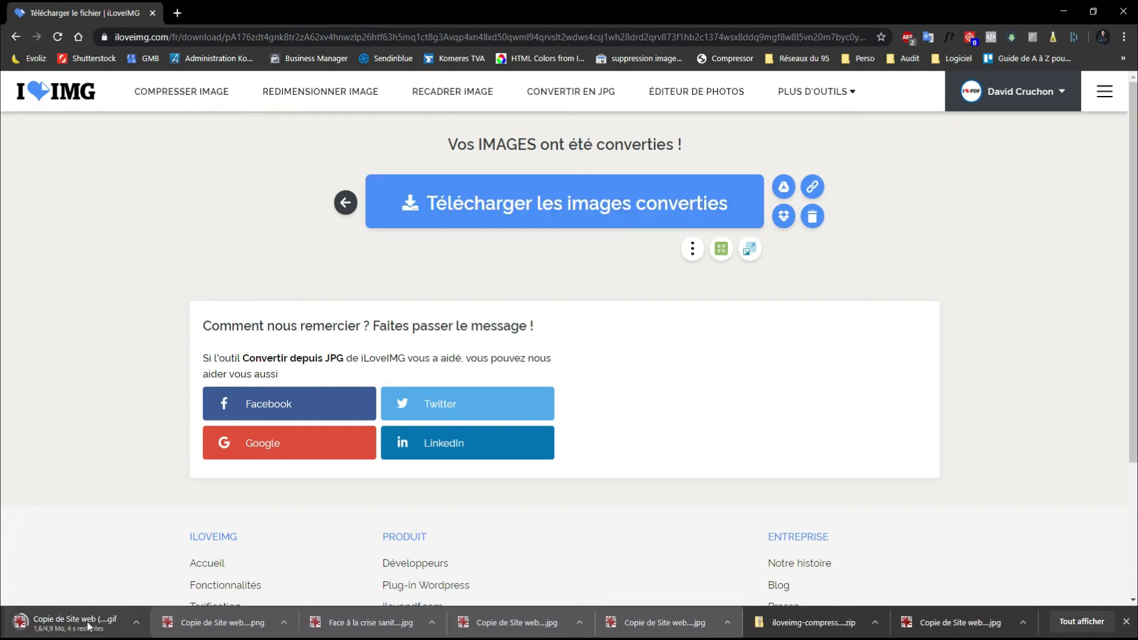
left_click(77, 622)
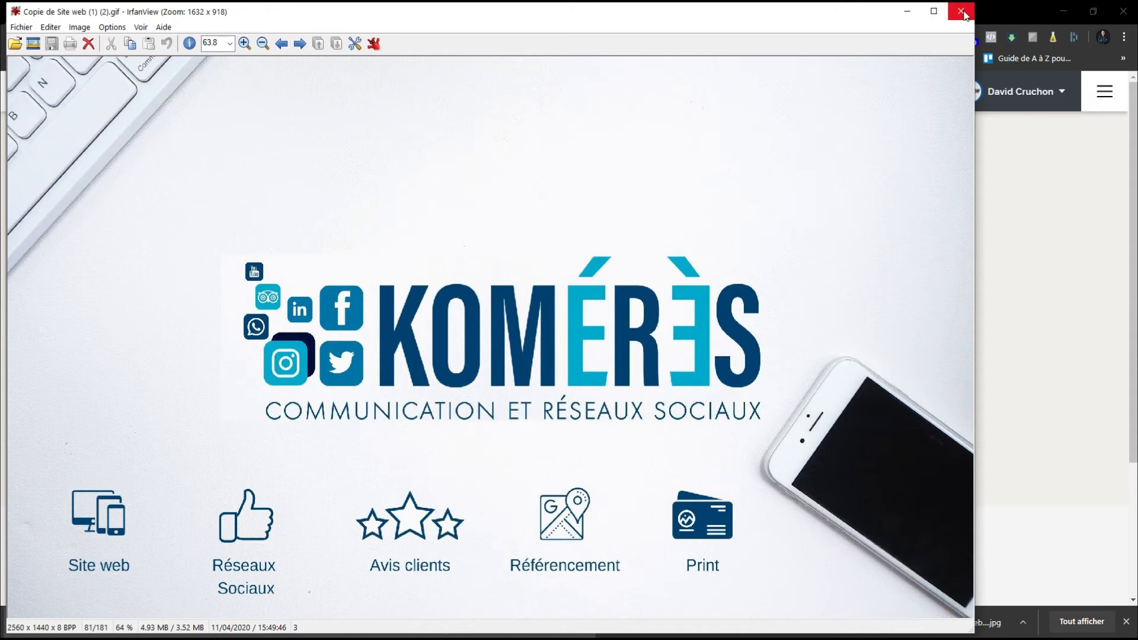
left_click(961, 12)
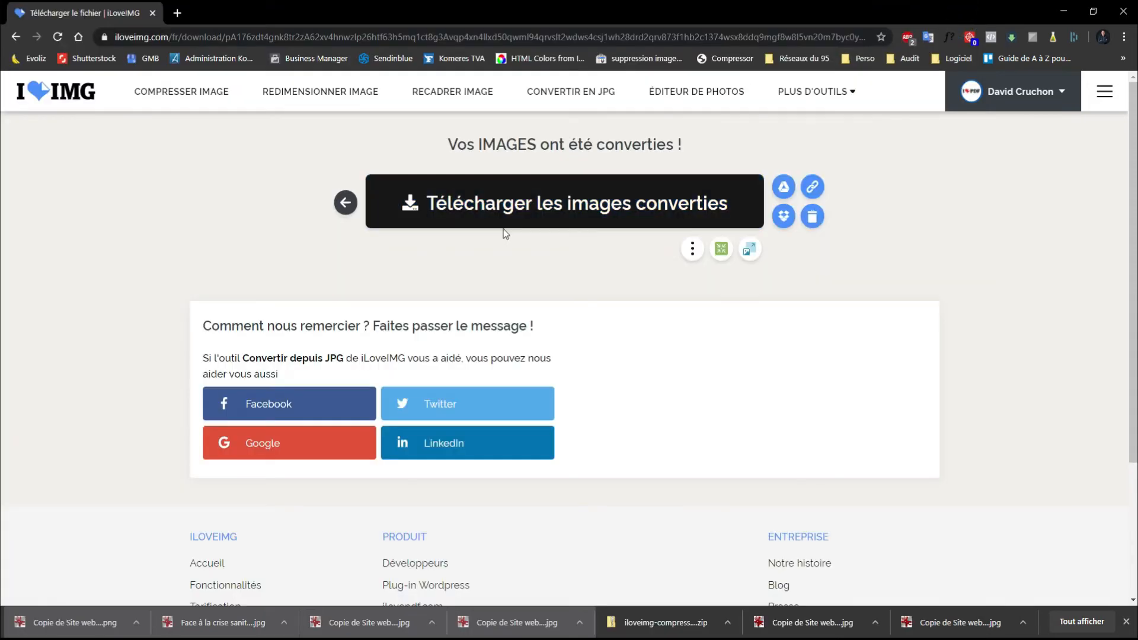
Return to the JPG selection page and load Copie de Site web.jpg, Face à la crise sanitaire (1).jpg and Com' Finement #9.jpg together.
left_click(348, 204)
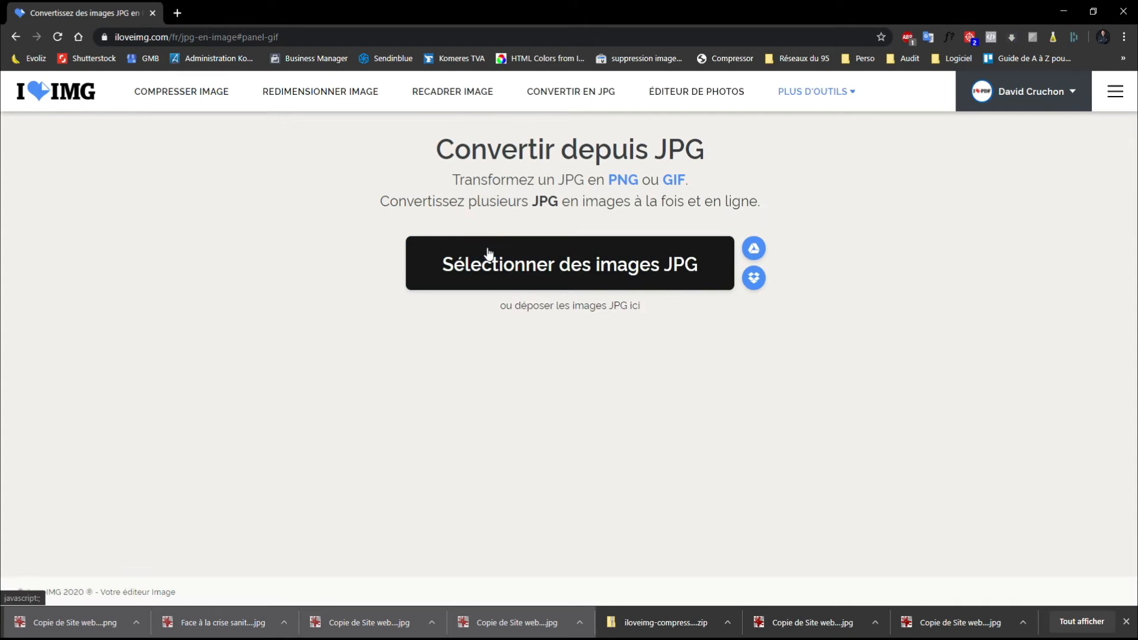
left_click(521, 266)
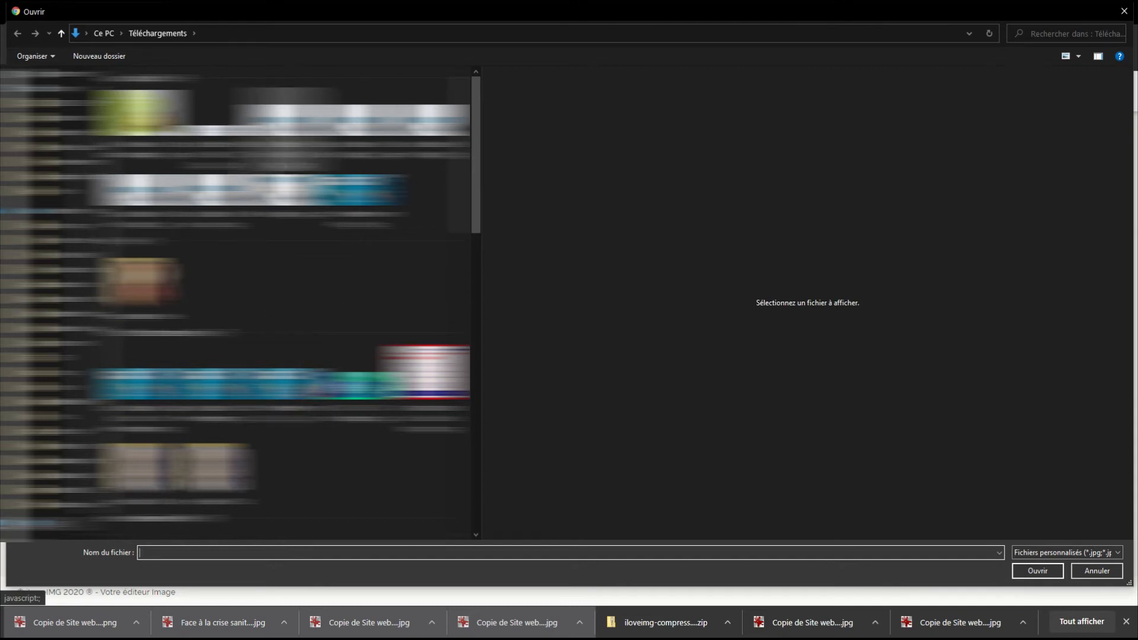
left_click(212, 202)
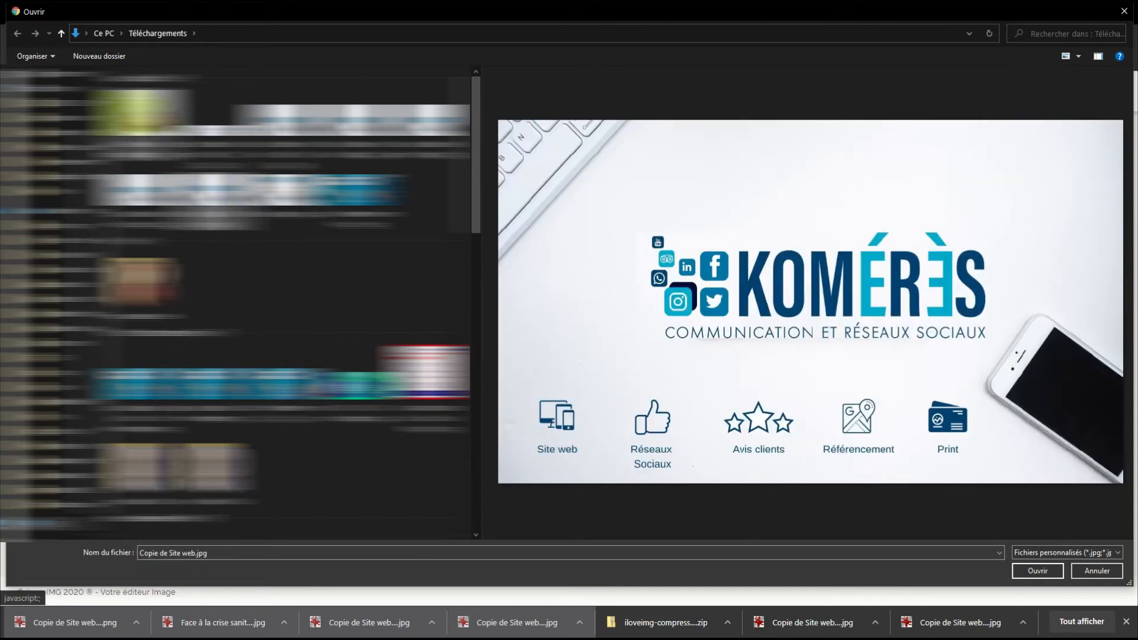
left_click(141, 121, "ctrl")
left_click(356, 217, "ctrl")
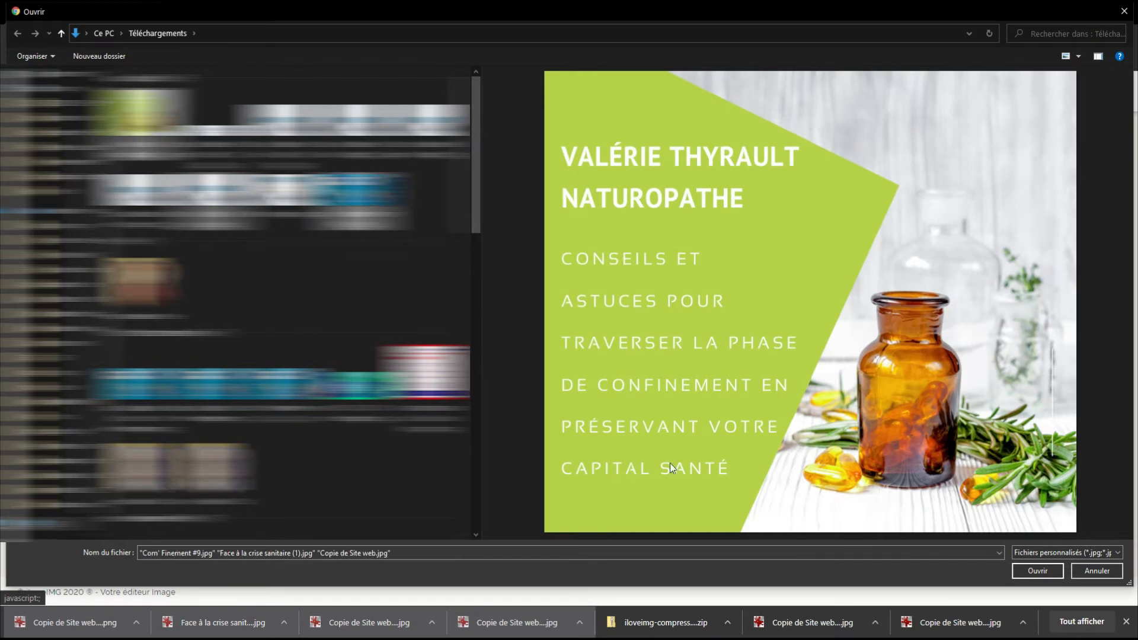
left_click(1034, 571)
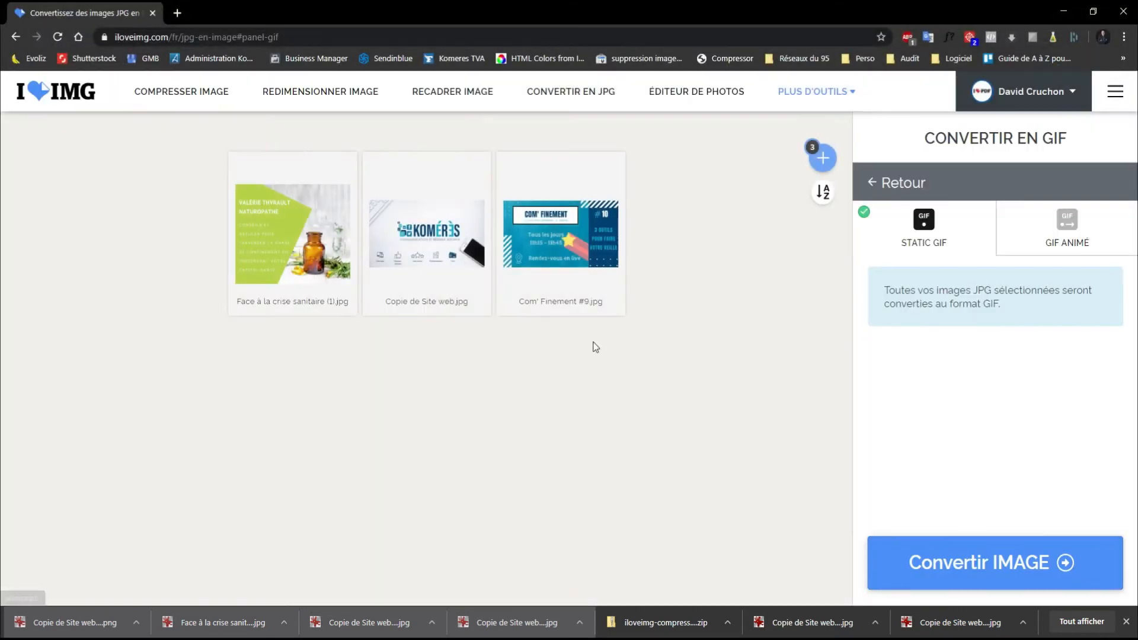
Set the output to an animated GIF with 0.3 seconds per image and convert the three different pictures.
left_click(1070, 228)
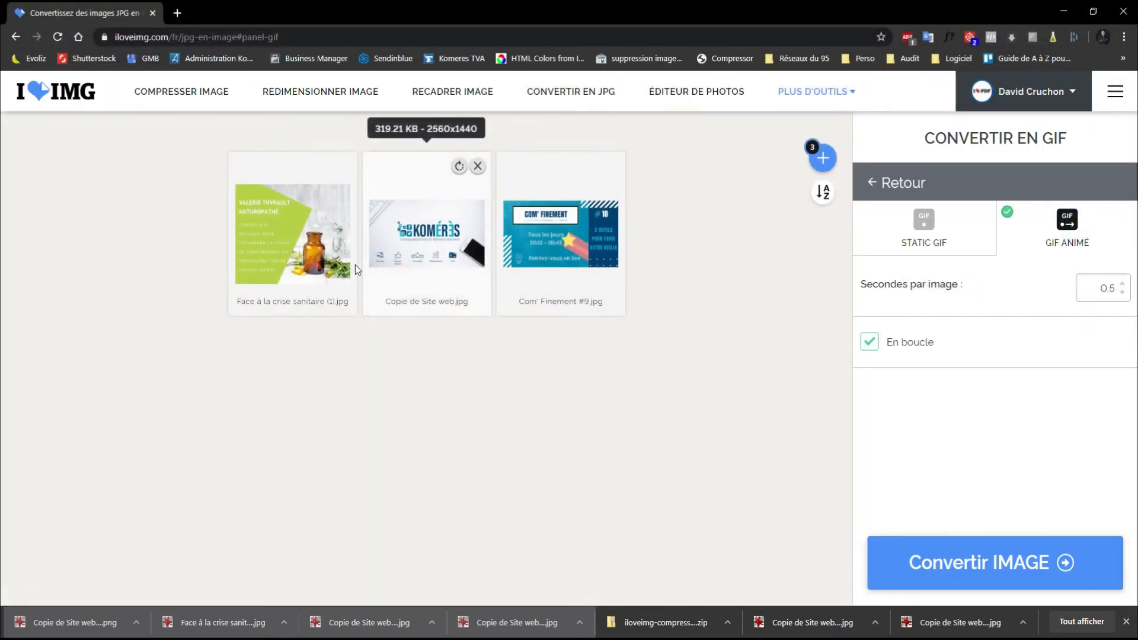
double_click(1111, 288)
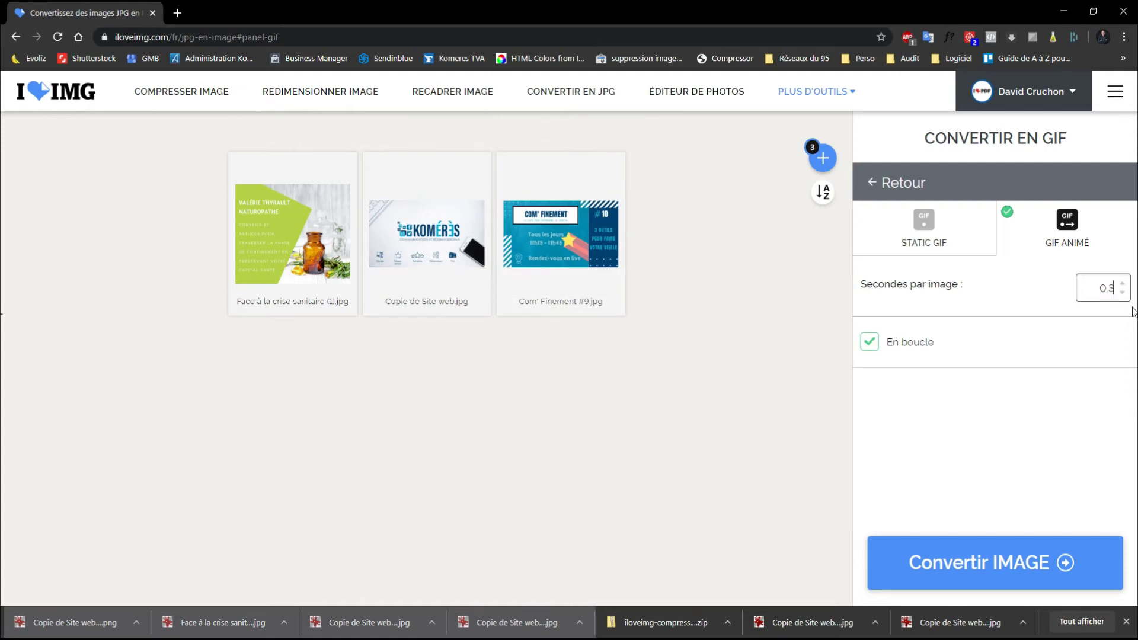
left_click(997, 566)
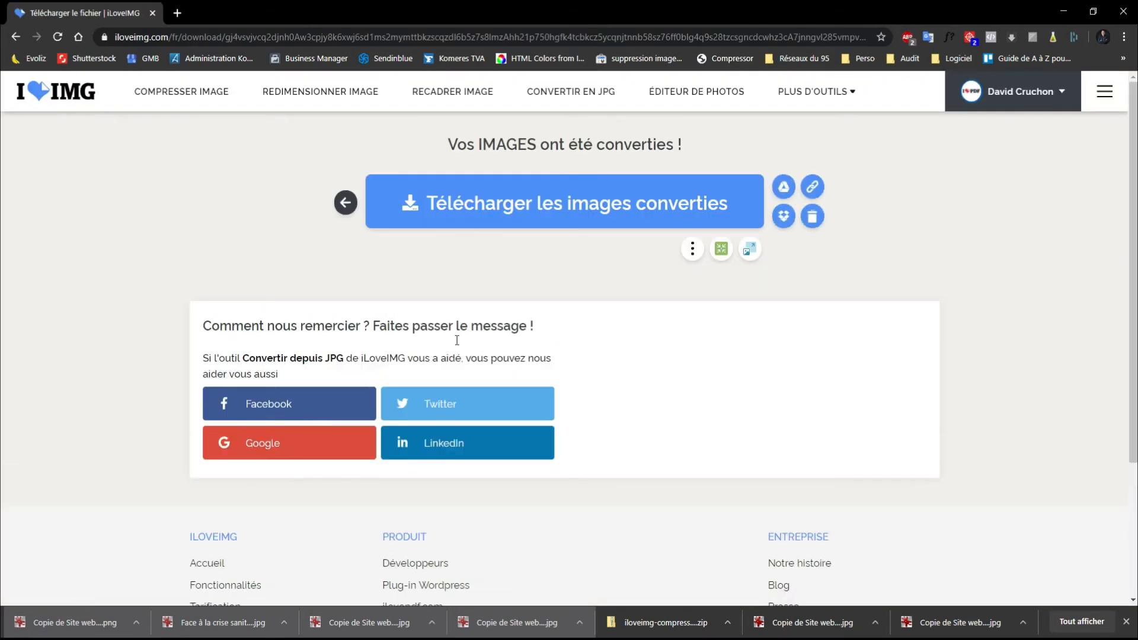
Download the animated GIF of the three different pictures and watch it in the image viewer before dismissing the viewer.
left_click(577, 200)
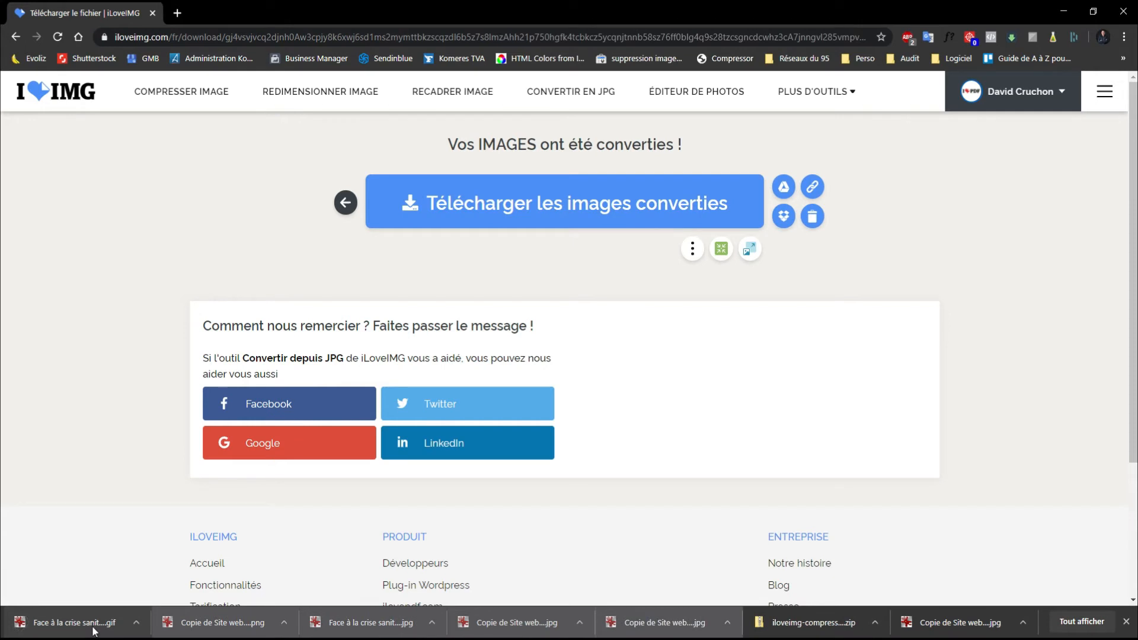
left_click(93, 630)
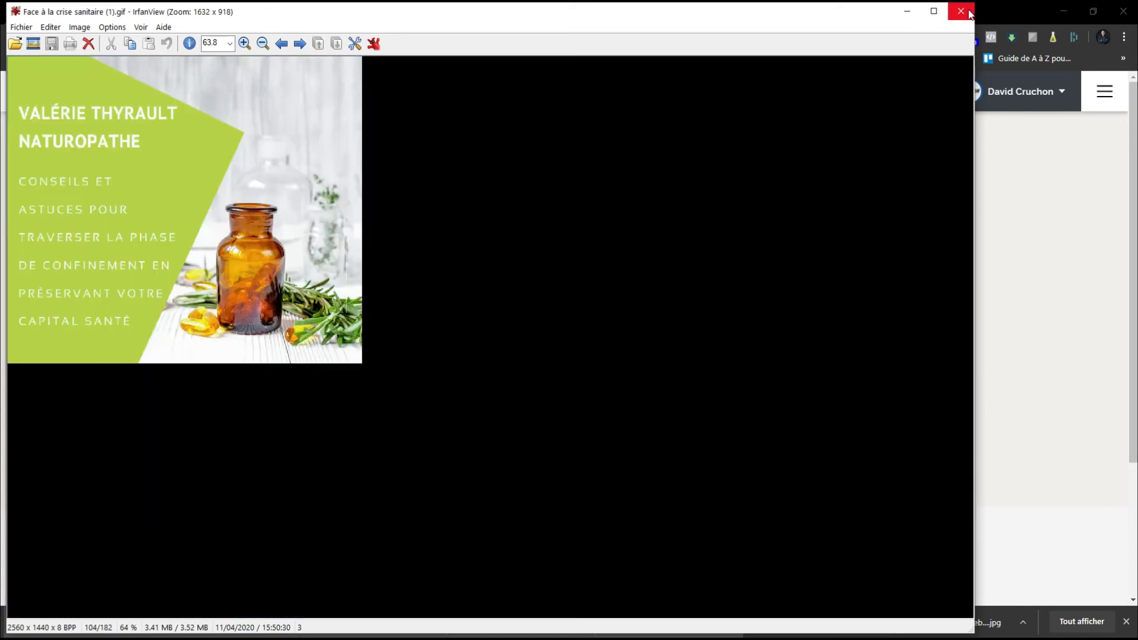
left_click(908, 12)
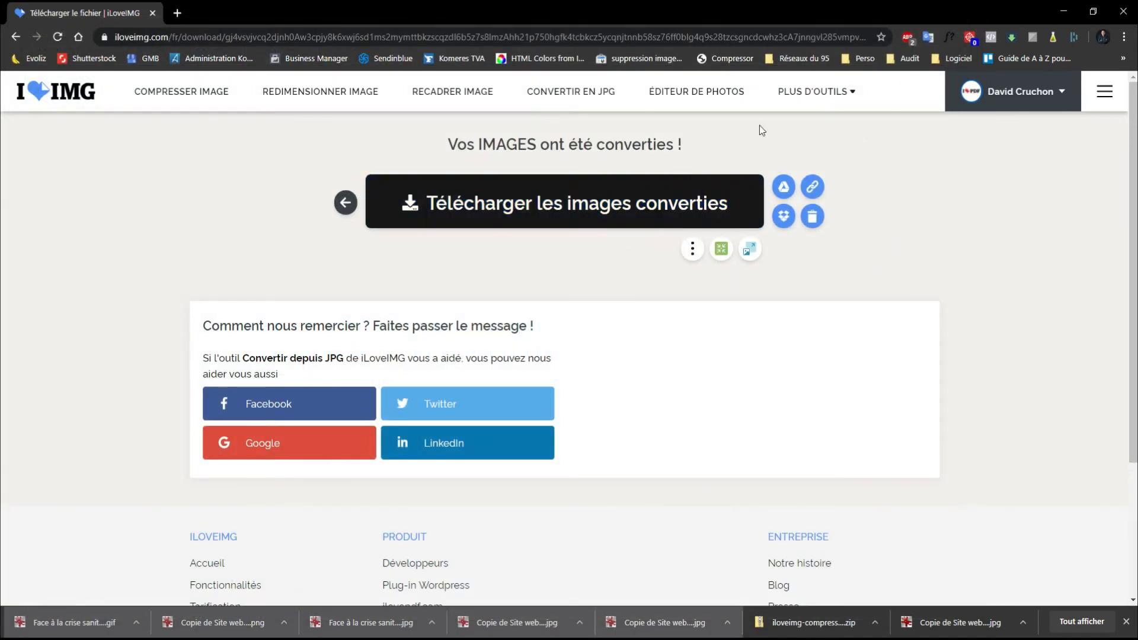
mouse_move(759, 265)
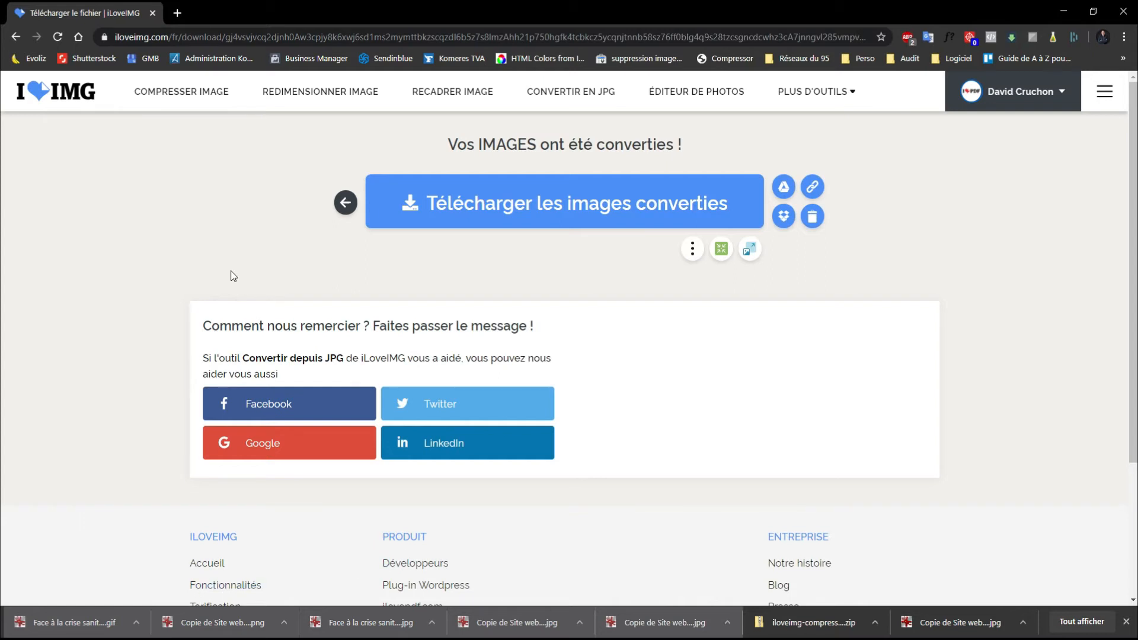
Return to the home page, open the Éditeur de photos tool and load the Komérès banner image into it.
left_click(70, 92)
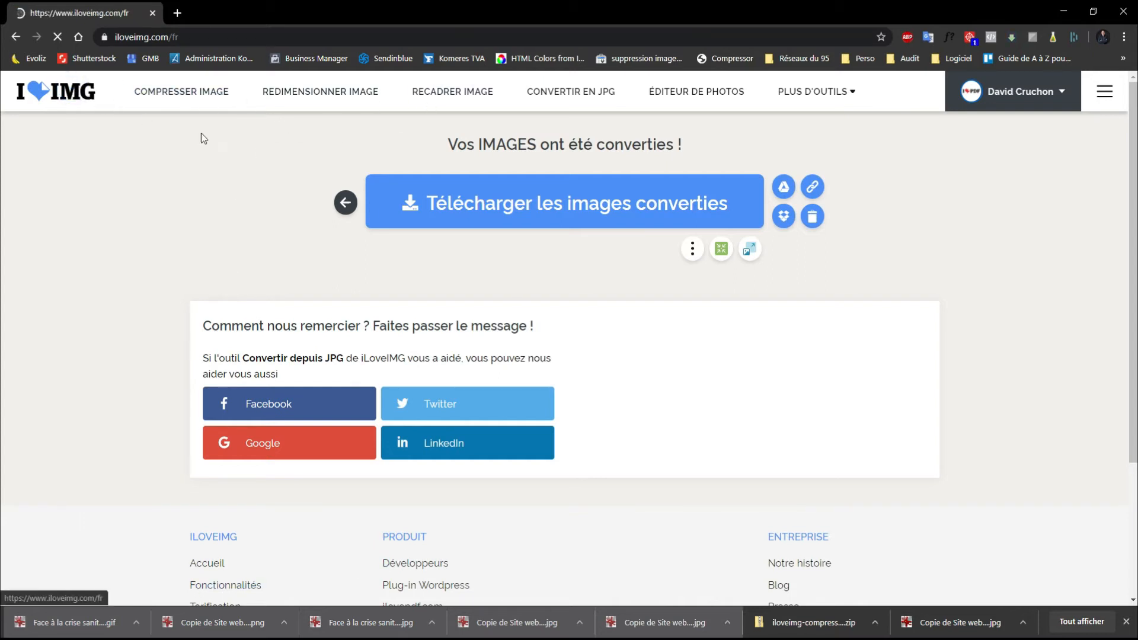
scroll(439, 415, "down", 1)
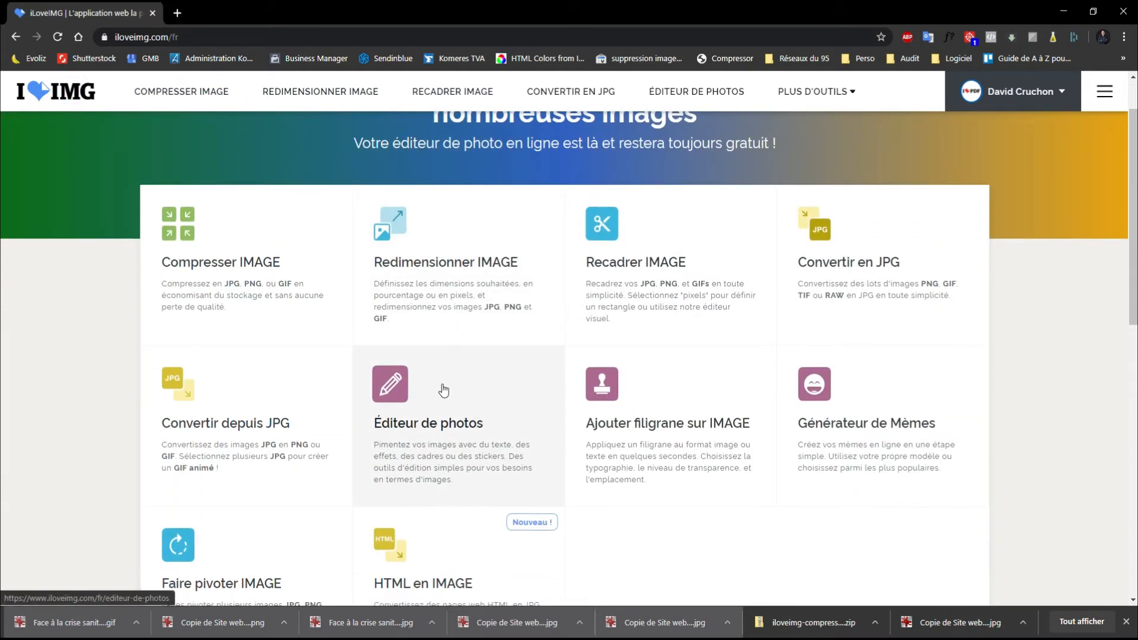
left_click(418, 402)
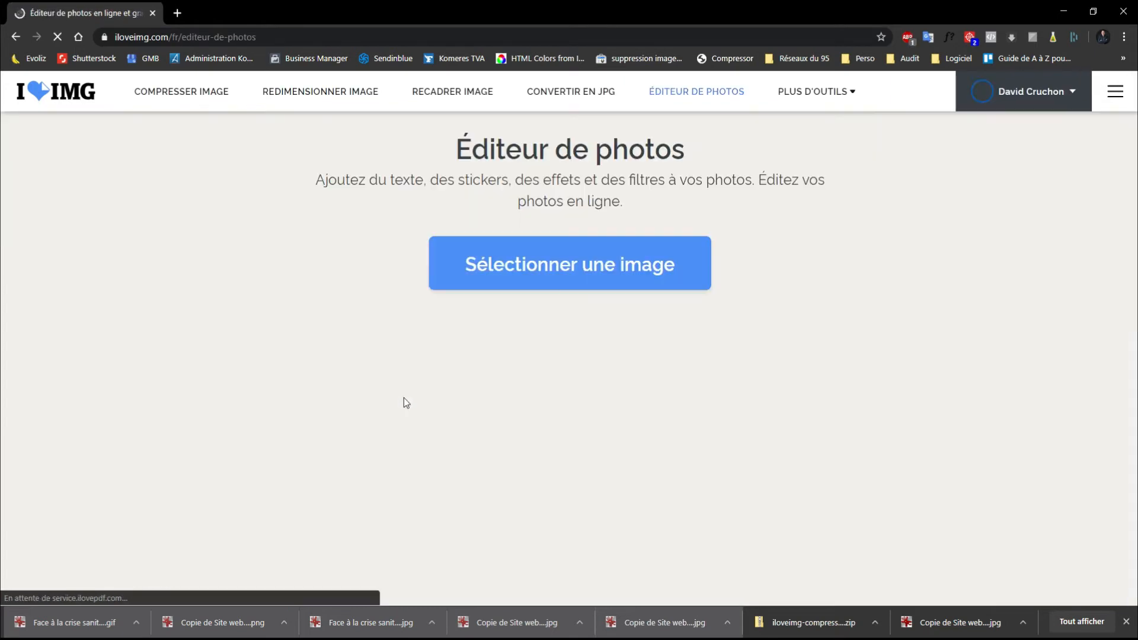
left_click(528, 279)
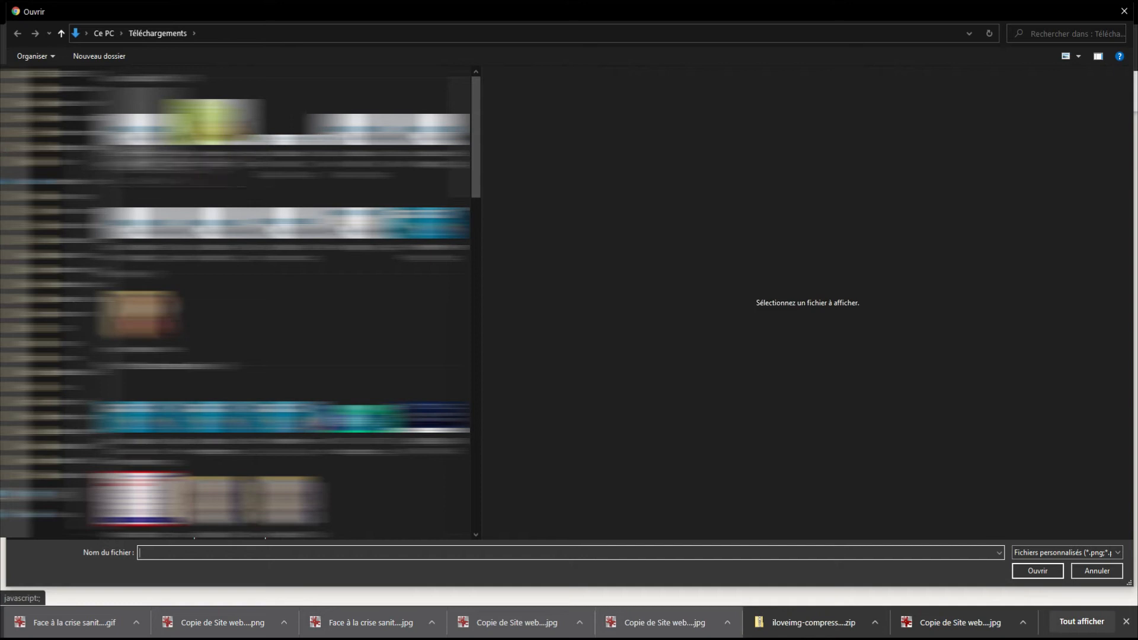
double_click(142, 129)
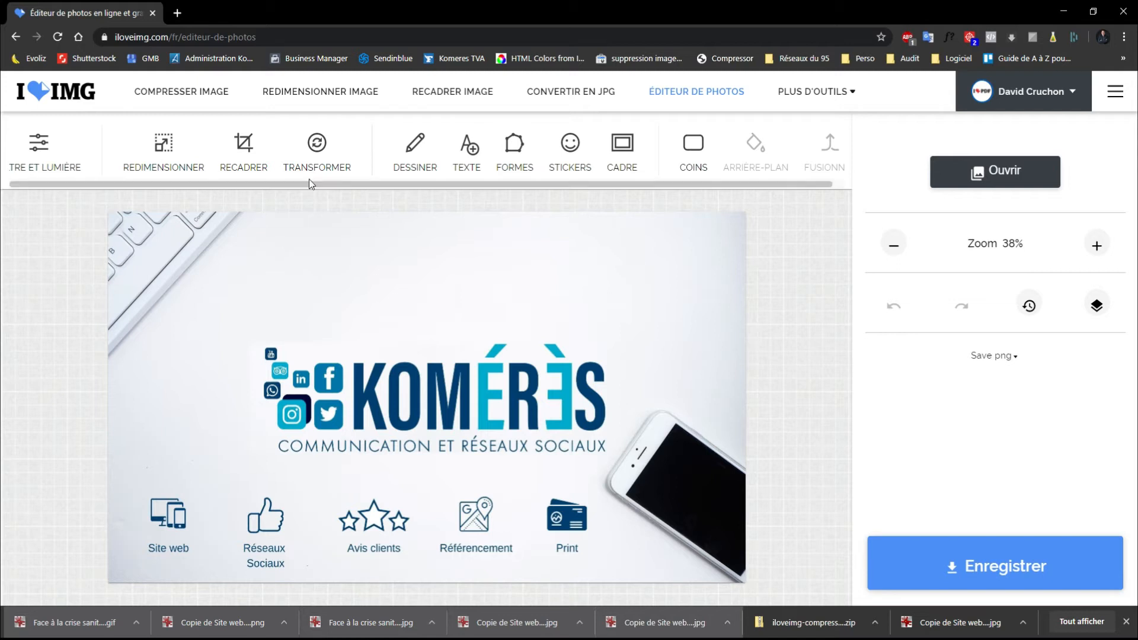
Try the Rendre Plus, Inverser, Kodachrome and Polaroid filters on the image and cancel the filter changes.
left_click(41, 155)
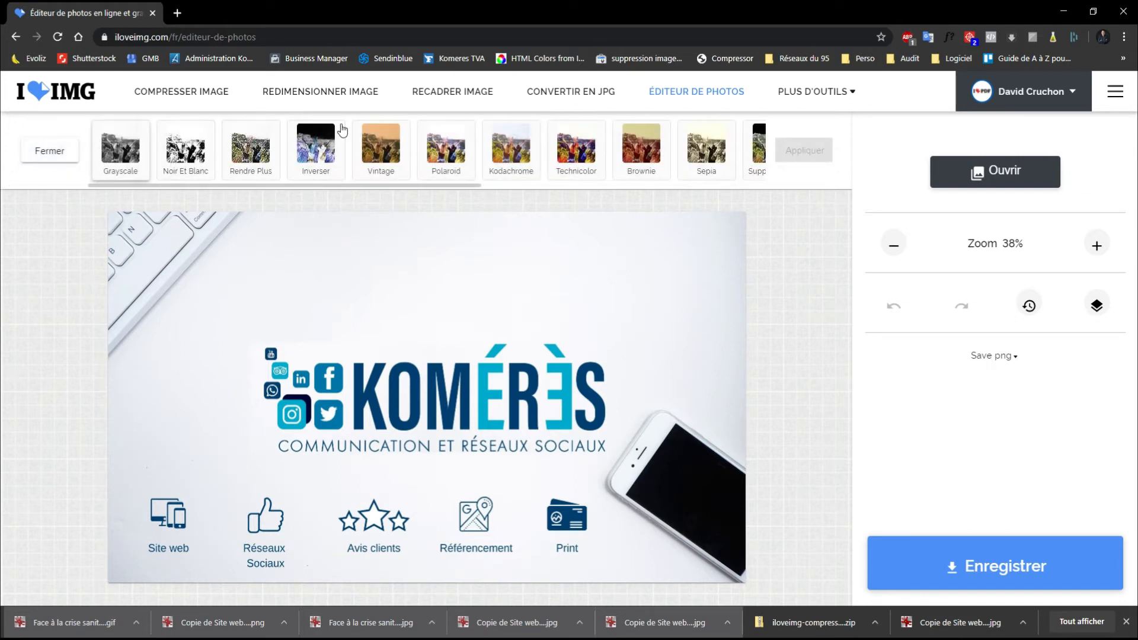
left_click(256, 163)
left_click(325, 154)
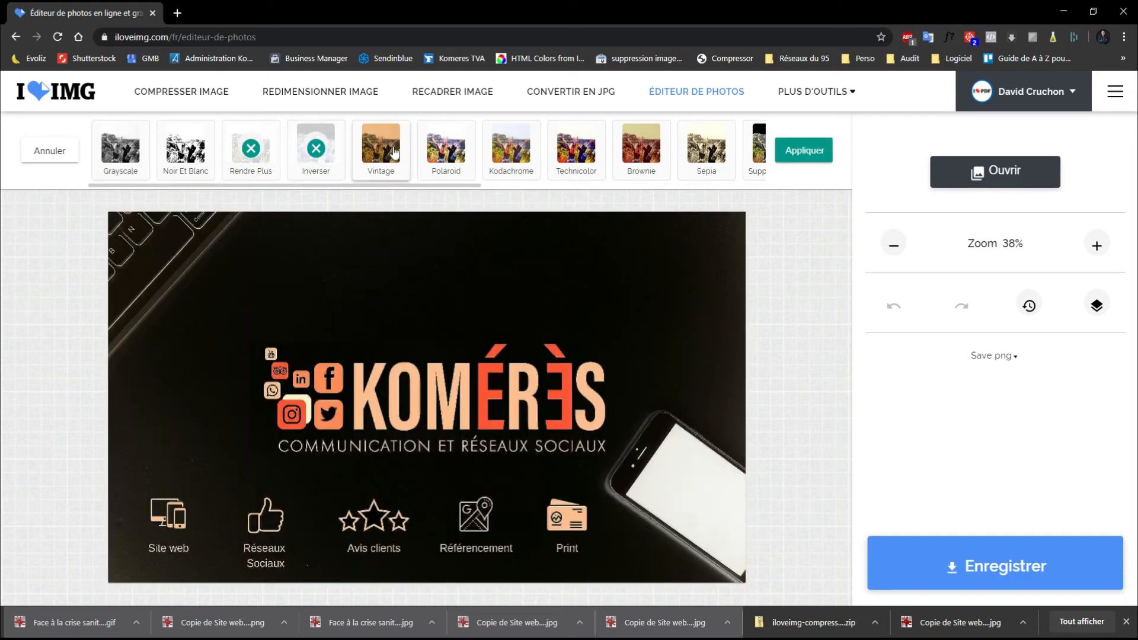
left_click(510, 148)
left_click(302, 151)
left_click(251, 148)
left_click(511, 148)
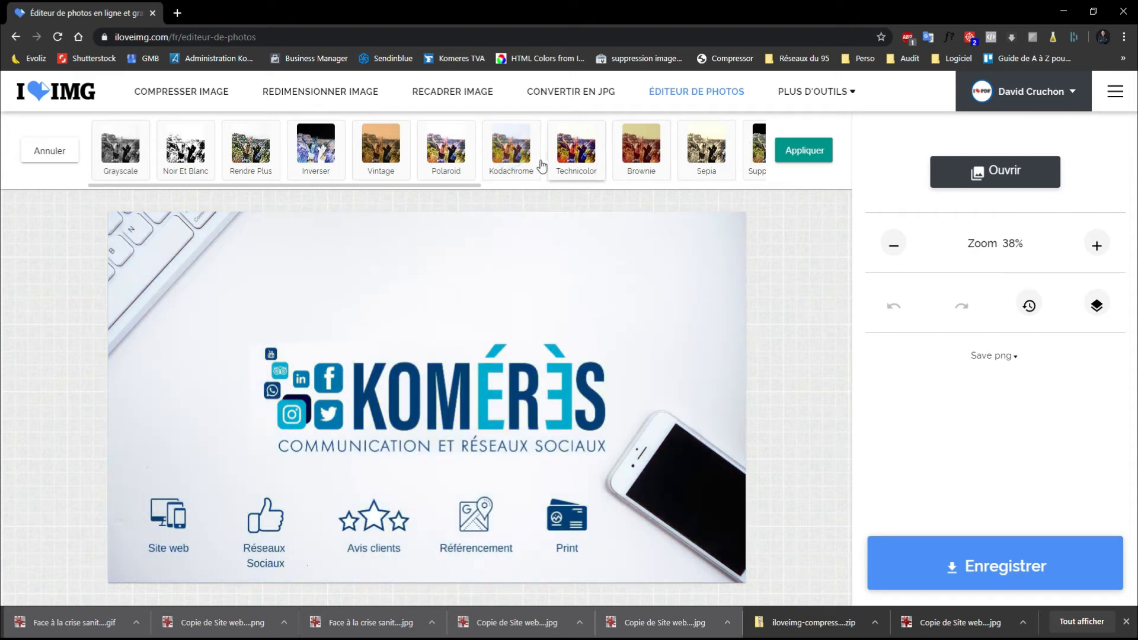
left_click(445, 147)
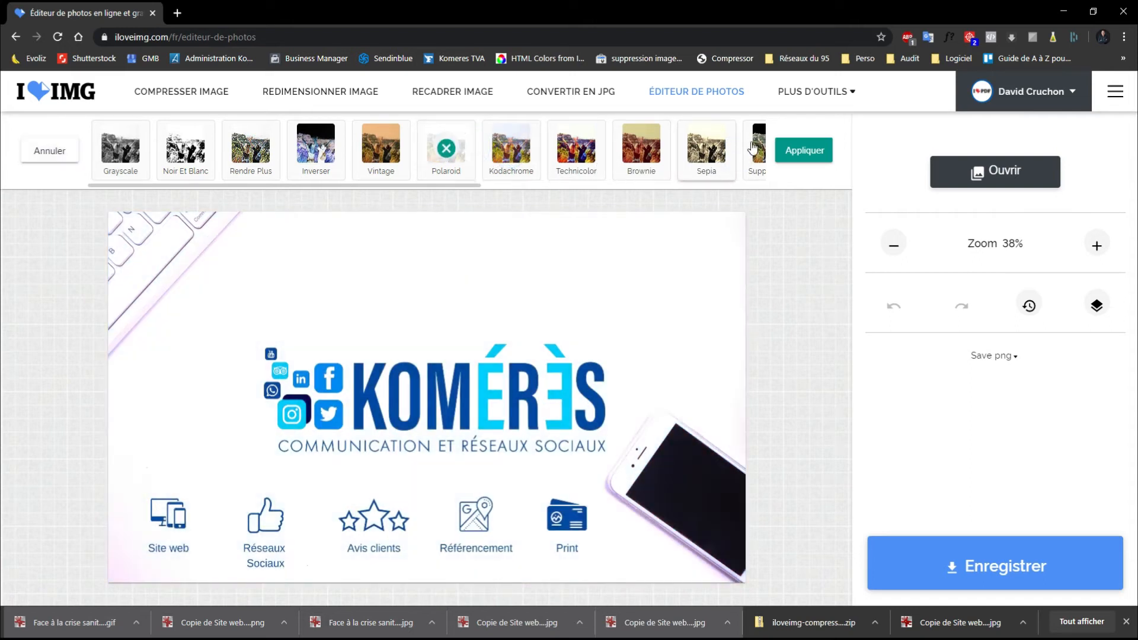
left_click(752, 151)
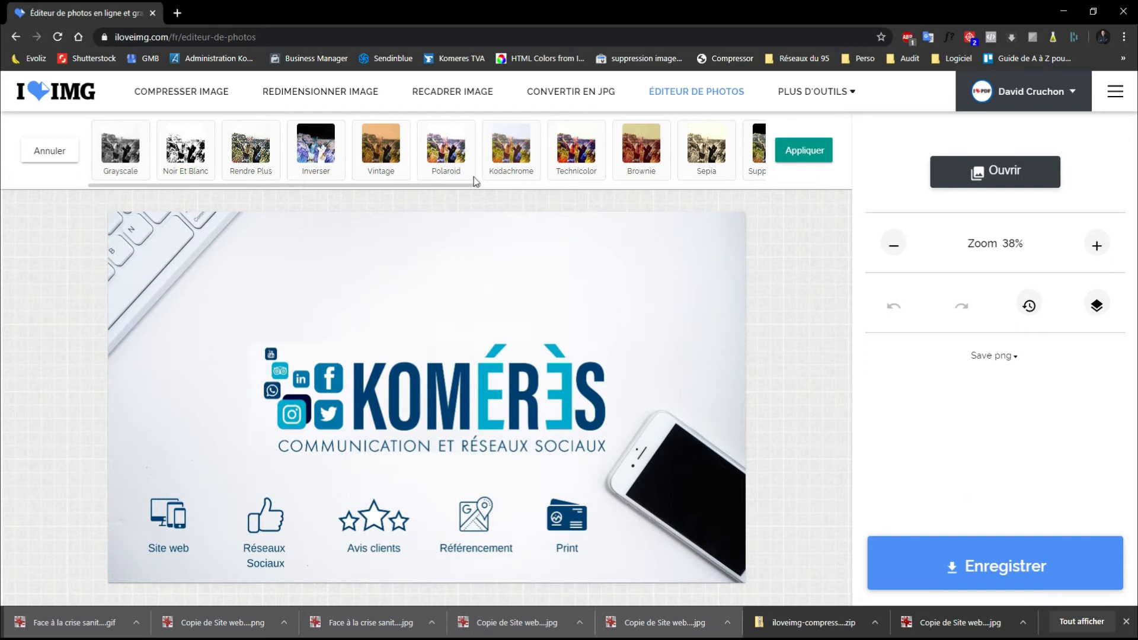
left_click(59, 151)
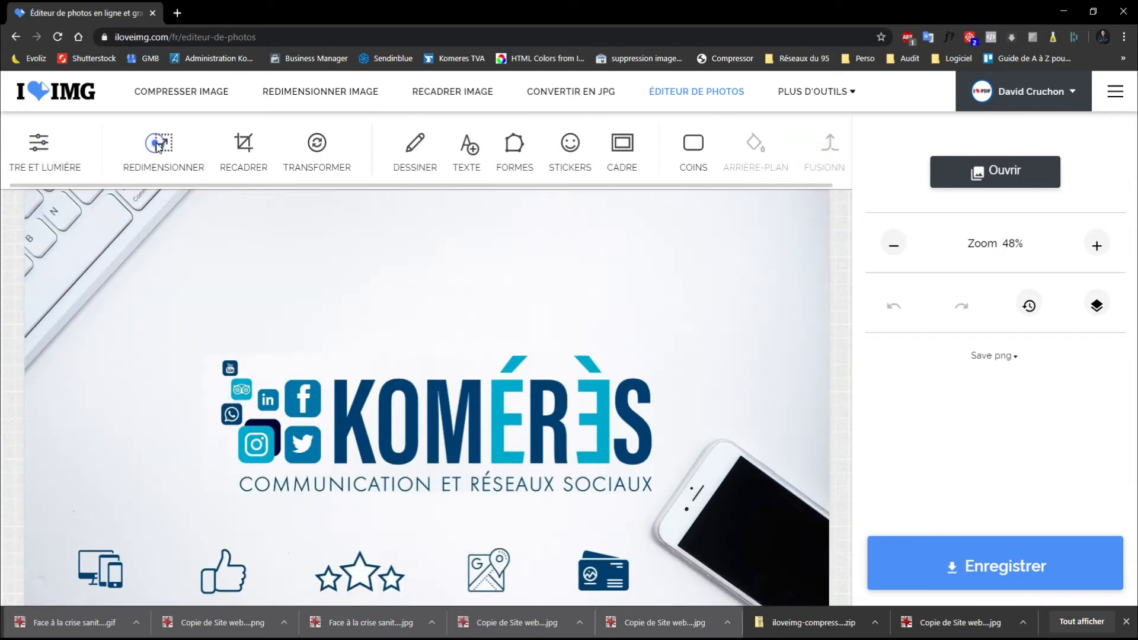
Reduce the image's size using percentages with its proportions kept and apply the resize.
left_click(159, 148)
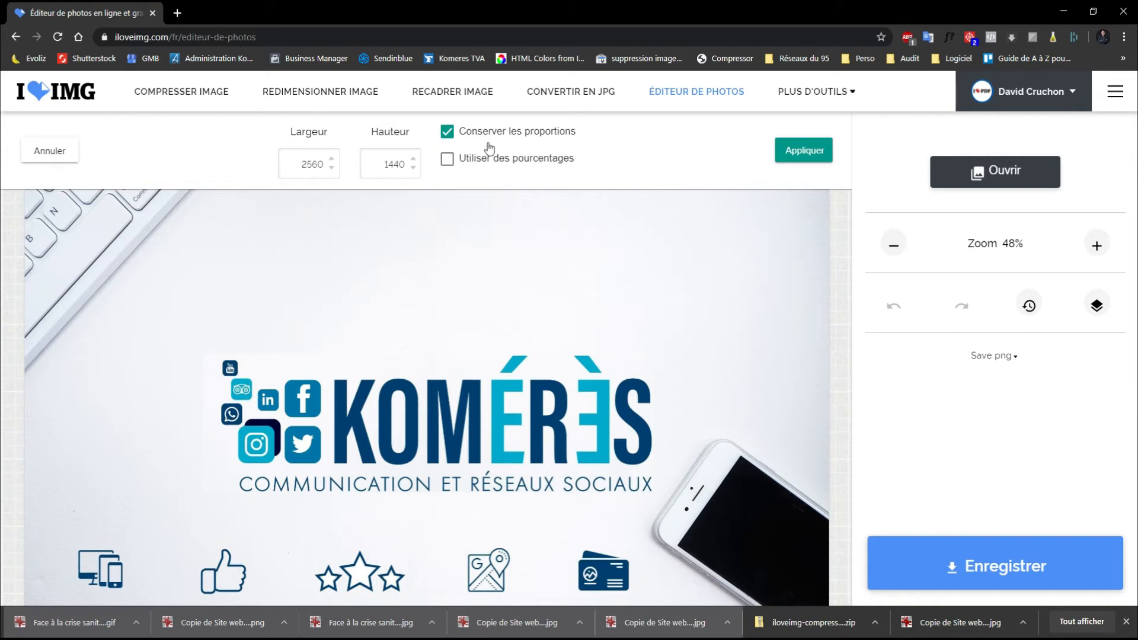
left_click(445, 166)
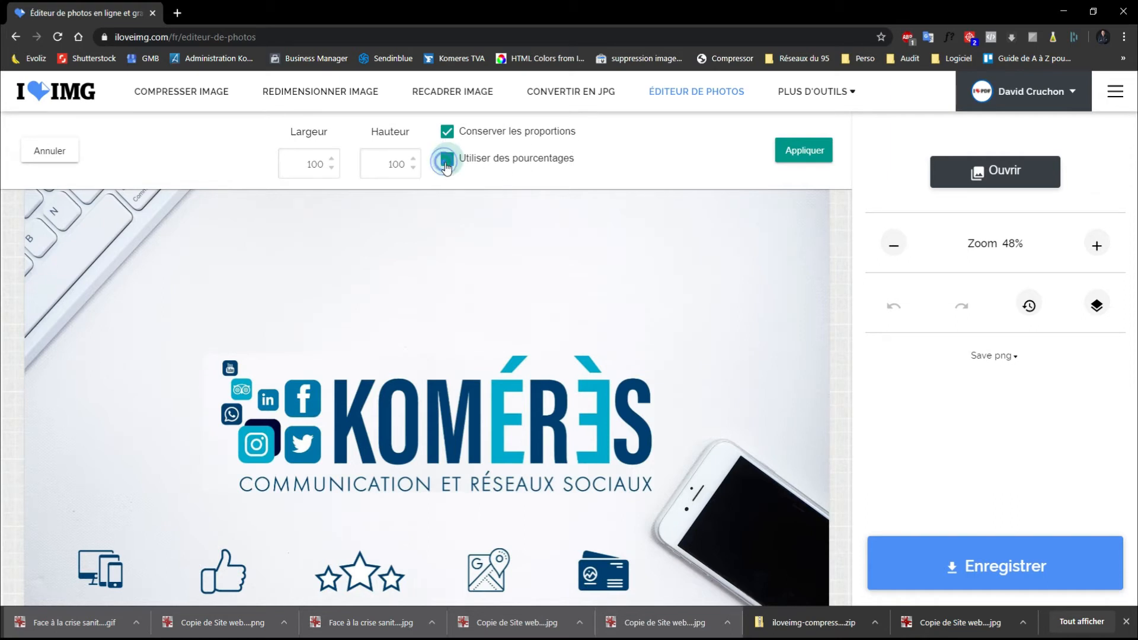
left_click(332, 167)
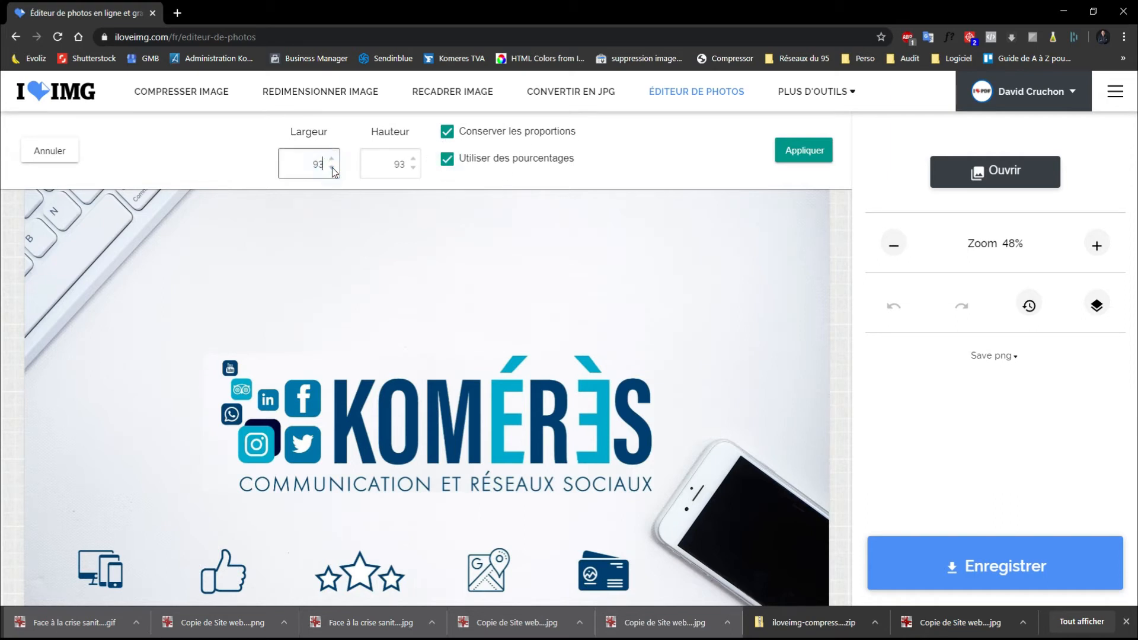
left_click(332, 168)
left_click(332, 168)
left_click(332, 168)
left_click(332, 168)
double_click(314, 165)
left_click(794, 156)
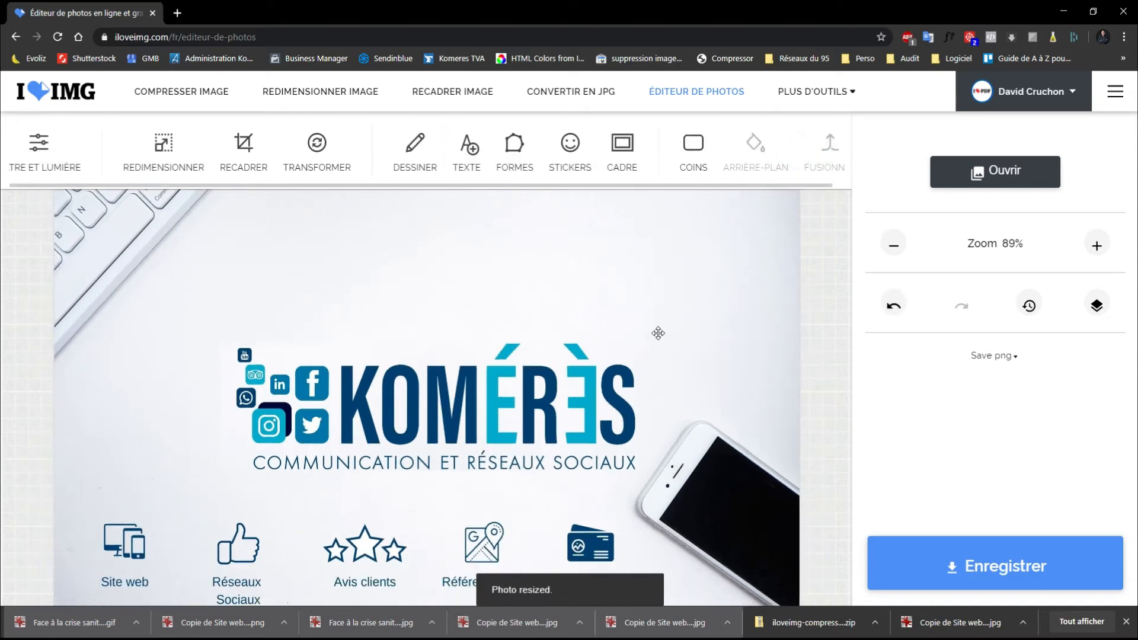
scroll(661, 336, "down", 3)
scroll(628, 354, "up", 1)
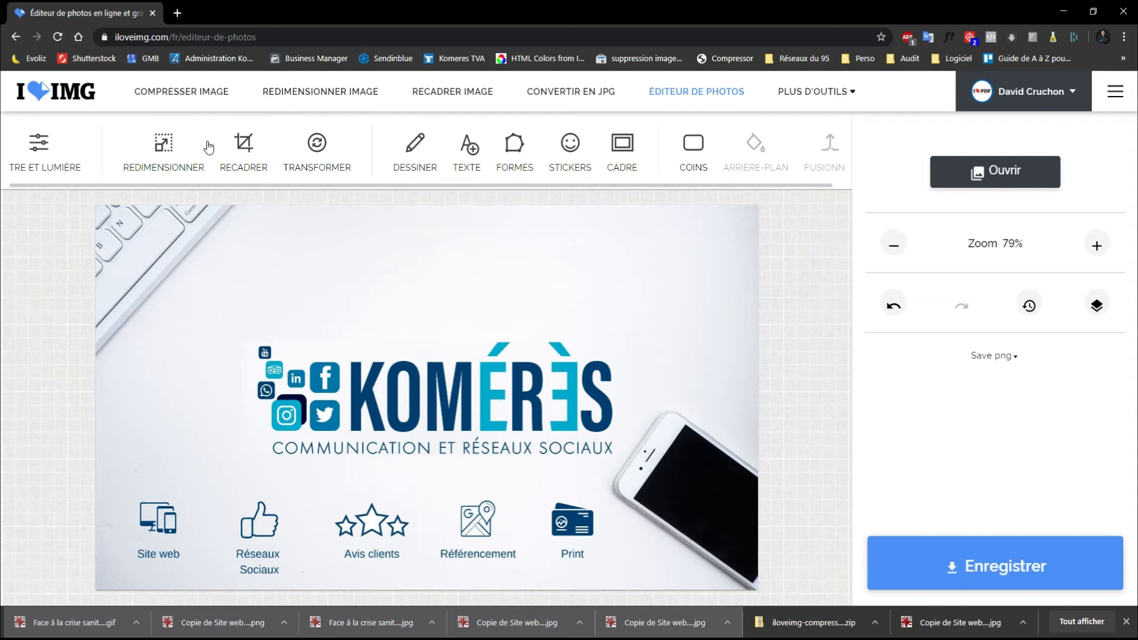
Frame the Komérès logo and the icons below it with a 16:9 crop area of about 846 × 476.
left_click(243, 147)
left_click_drag(100, 209, 171, 248)
left_click_drag(739, 248, 624, 317)
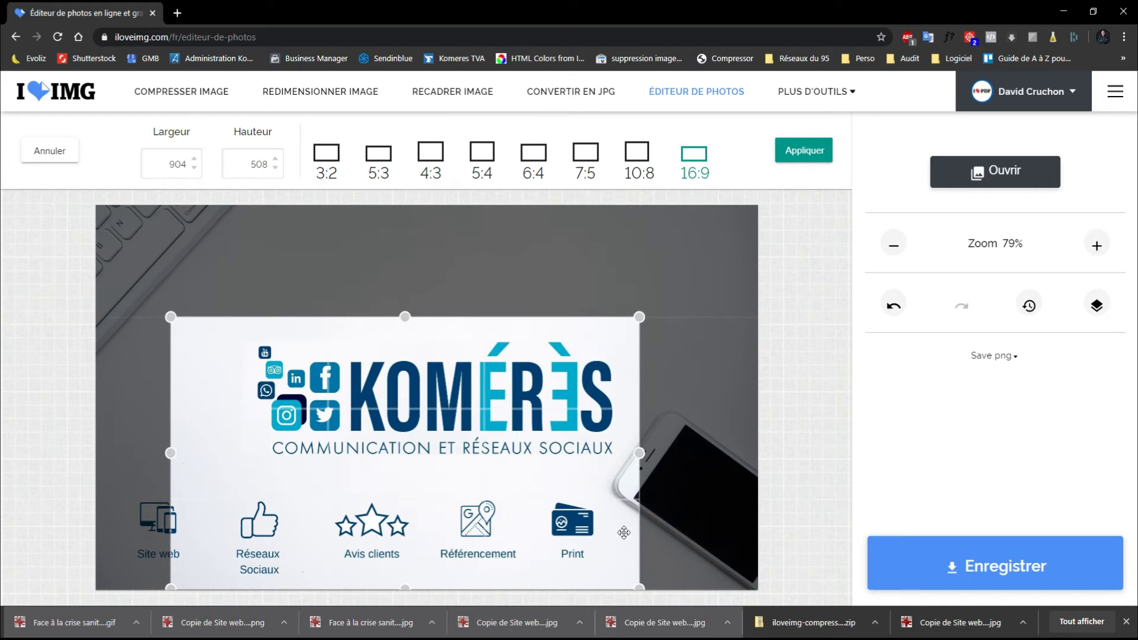
left_click_drag(176, 328, 207, 345)
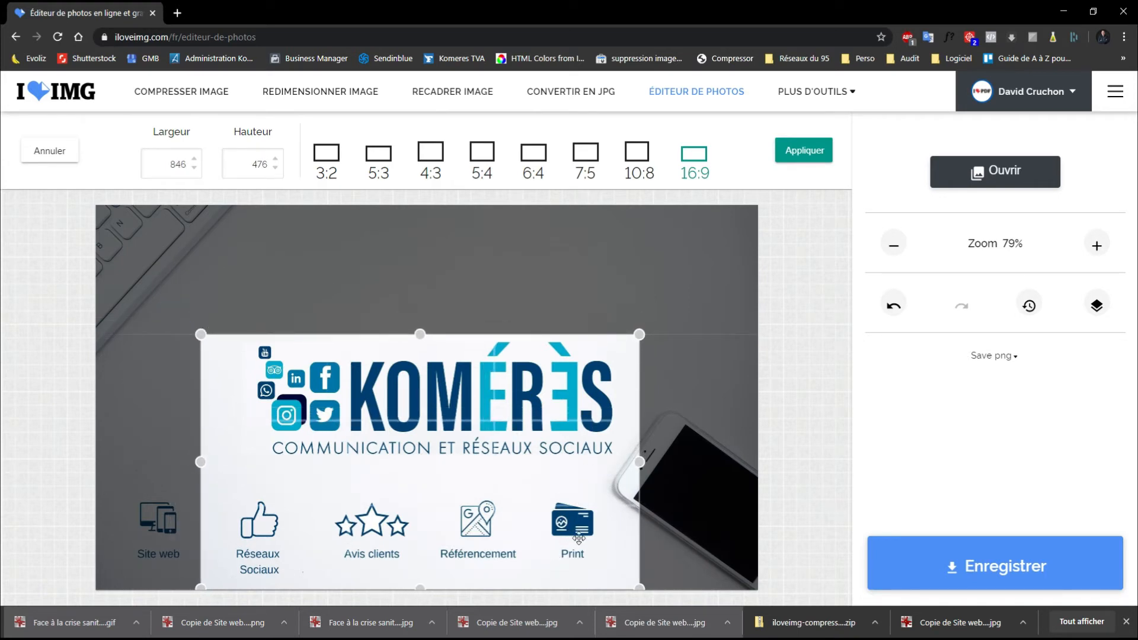
left_click_drag(424, 378, 461, 411)
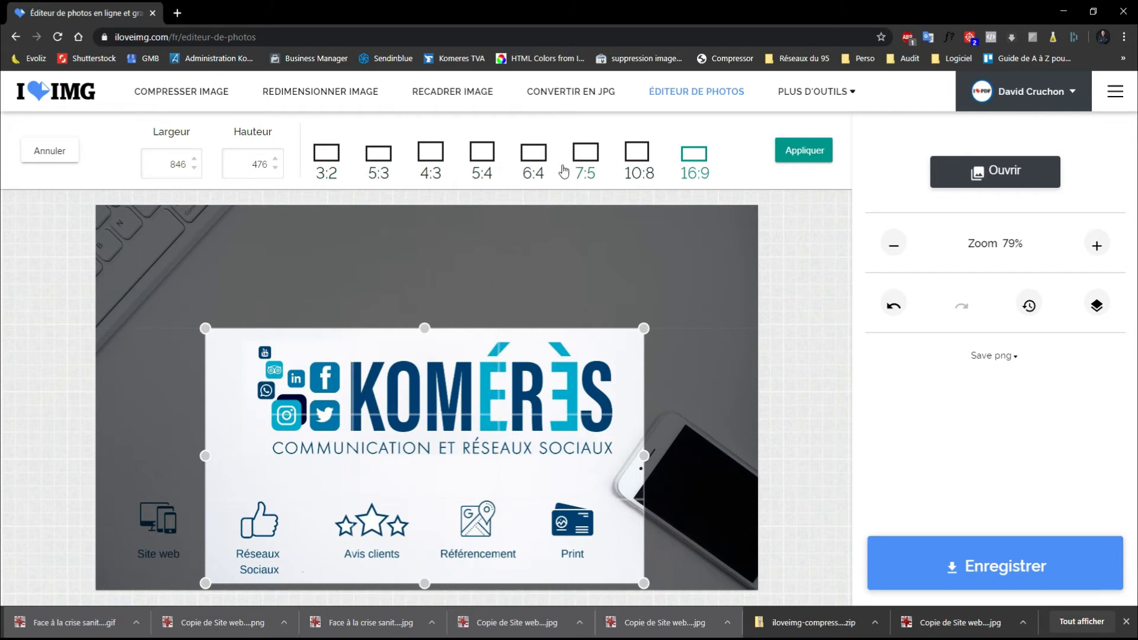
Switch the crop to 4:3, size it to about 731 × 548 around the logo and apply the crop.
left_click(436, 155)
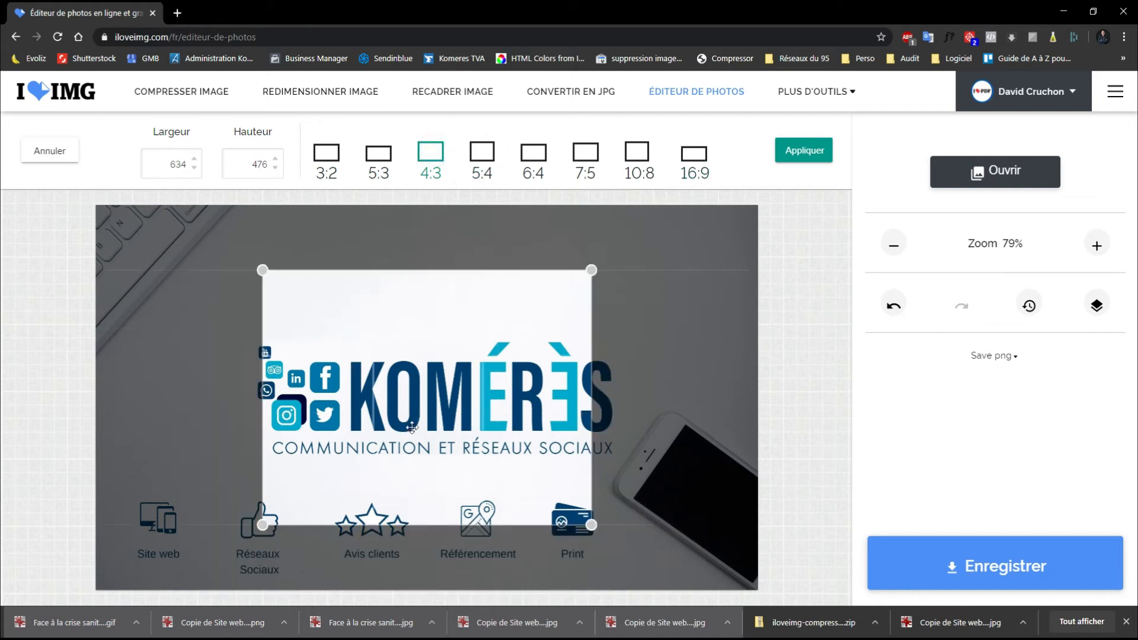
left_click_drag(262, 525, 212, 564)
left_click_drag(489, 498, 513, 521)
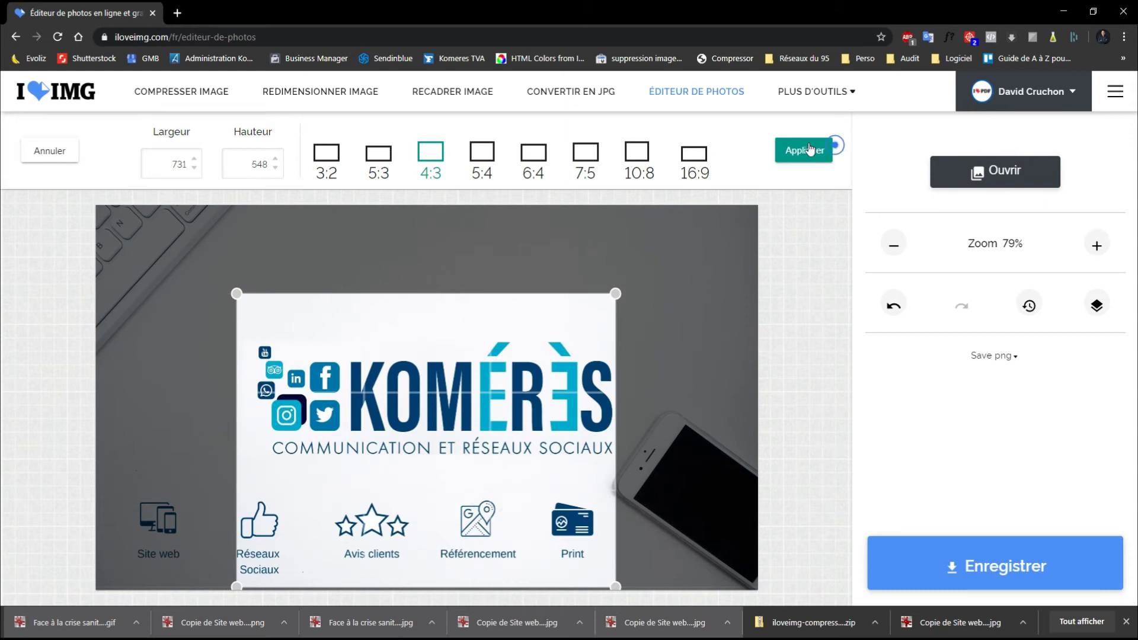
left_click(827, 155)
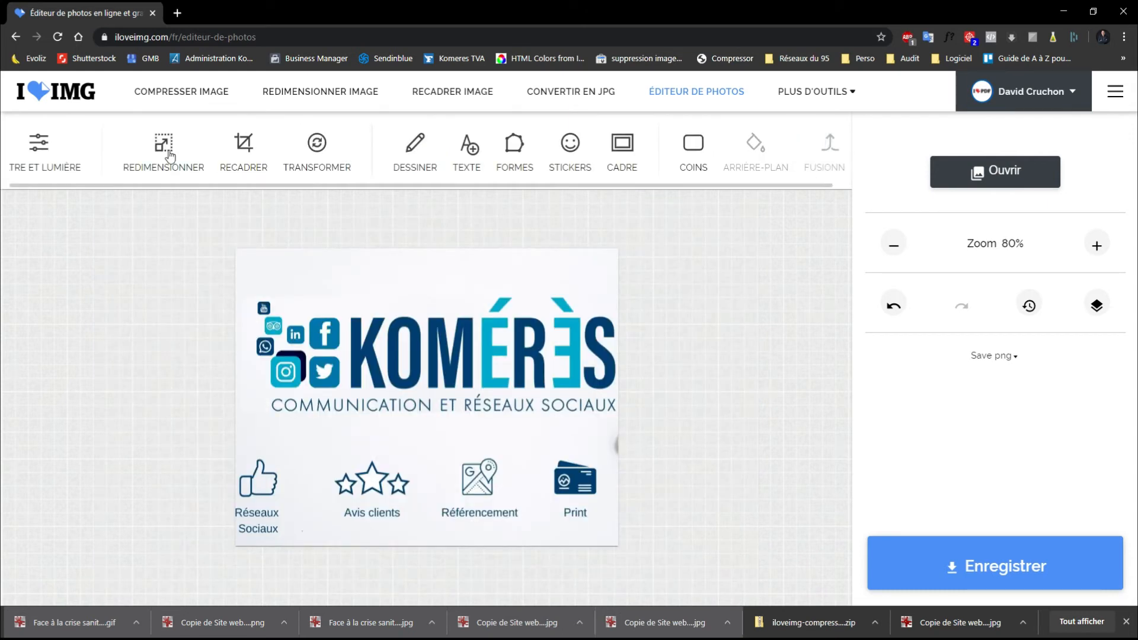
Try flipping the cropped image horizontally and vertically with the transform tool.
left_click(316, 148)
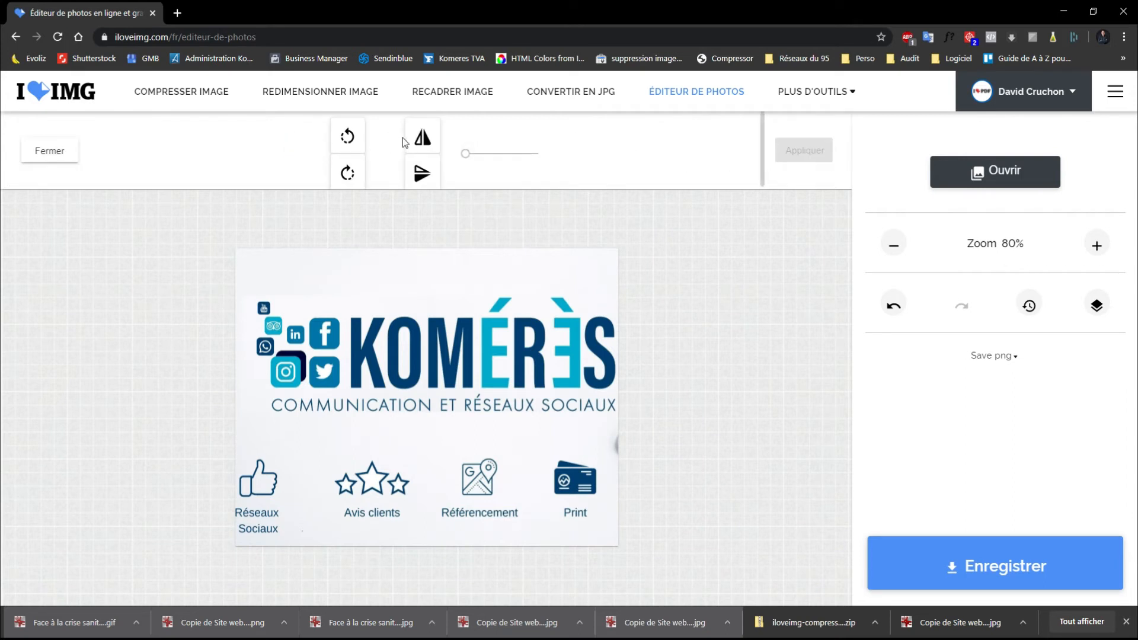
left_click(422, 137)
left_click(422, 137)
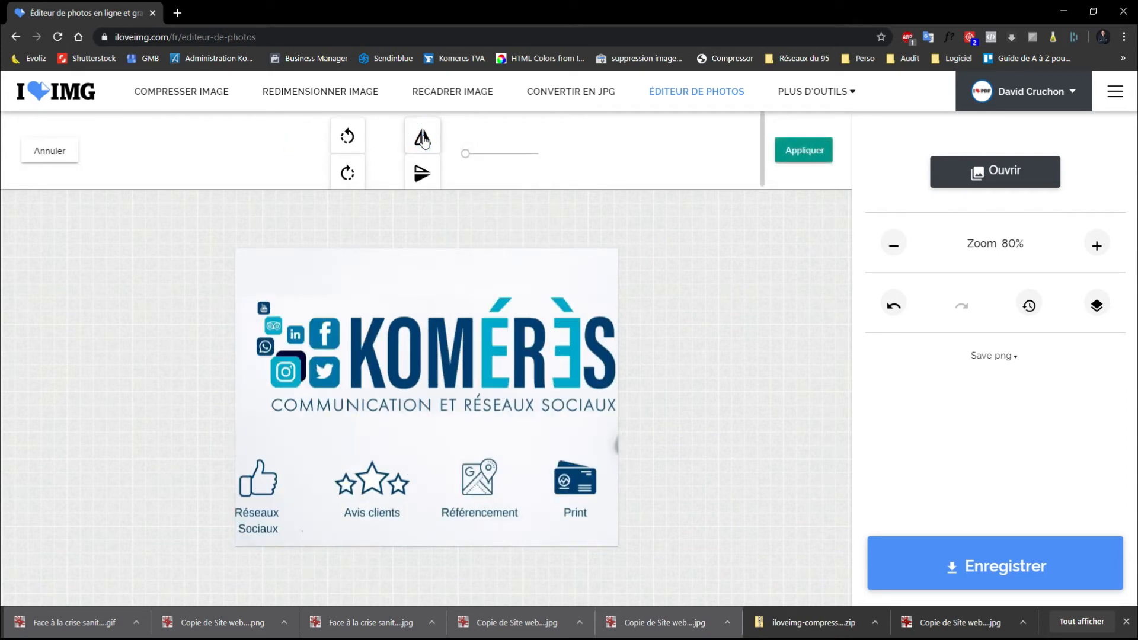
left_click(426, 161)
left_click(426, 162)
left_click(425, 161)
left_click(425, 162)
Try rotating the image by quarter turns in both directions and tilt it clockwise by a free angle.
left_click(350, 141)
left_click(350, 141)
left_click(350, 141)
left_click(351, 141)
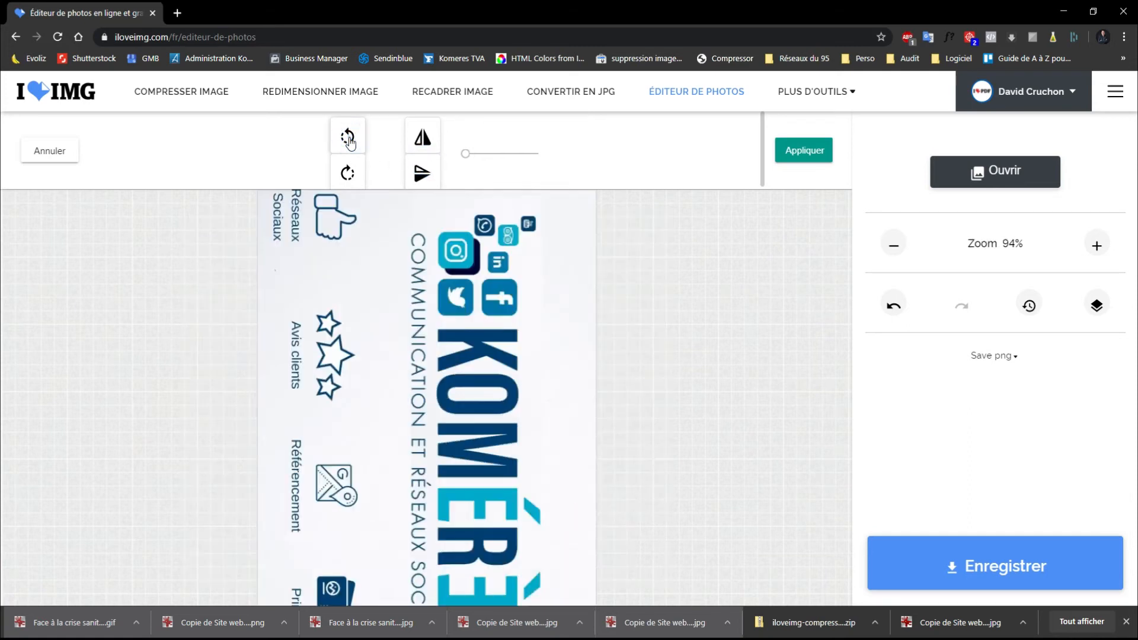
left_click(353, 177)
left_click(352, 177)
left_click(353, 176)
left_click(353, 176)
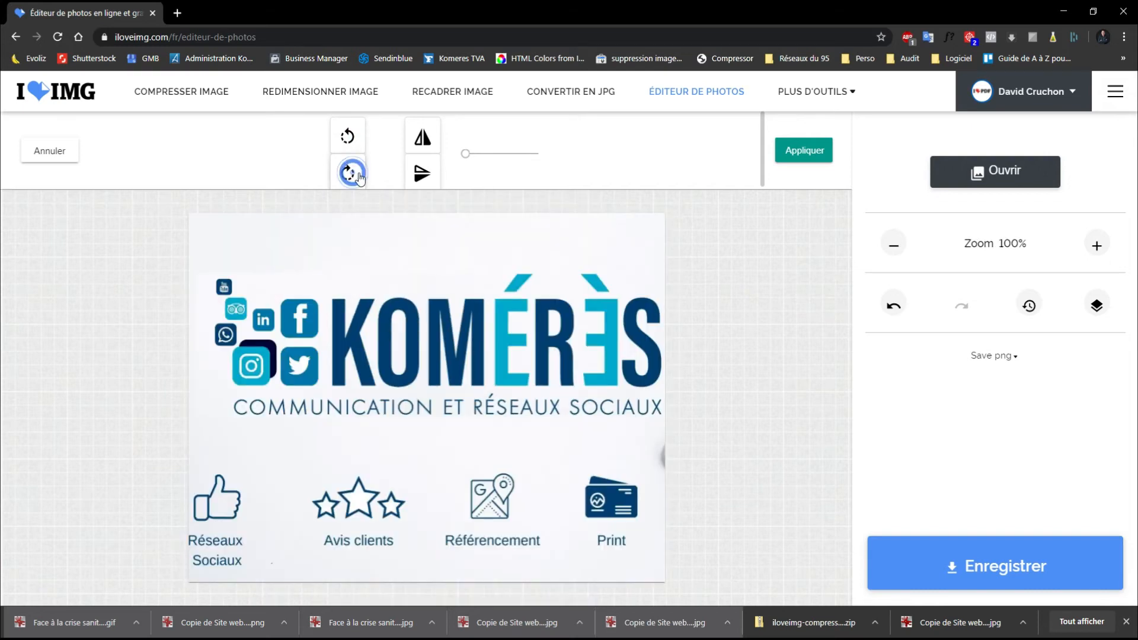
left_click_drag(464, 154, 475, 179)
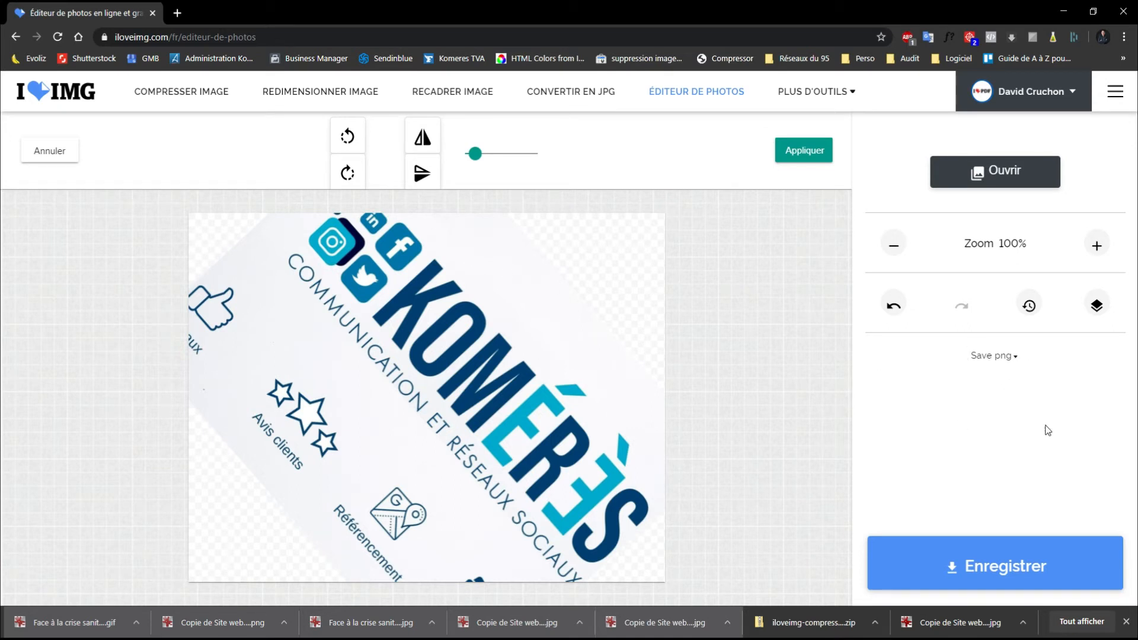
Set the save format to jpg and cancel the pending image transformations.
left_click(1004, 359)
left_click(999, 378)
left_click(70, 156)
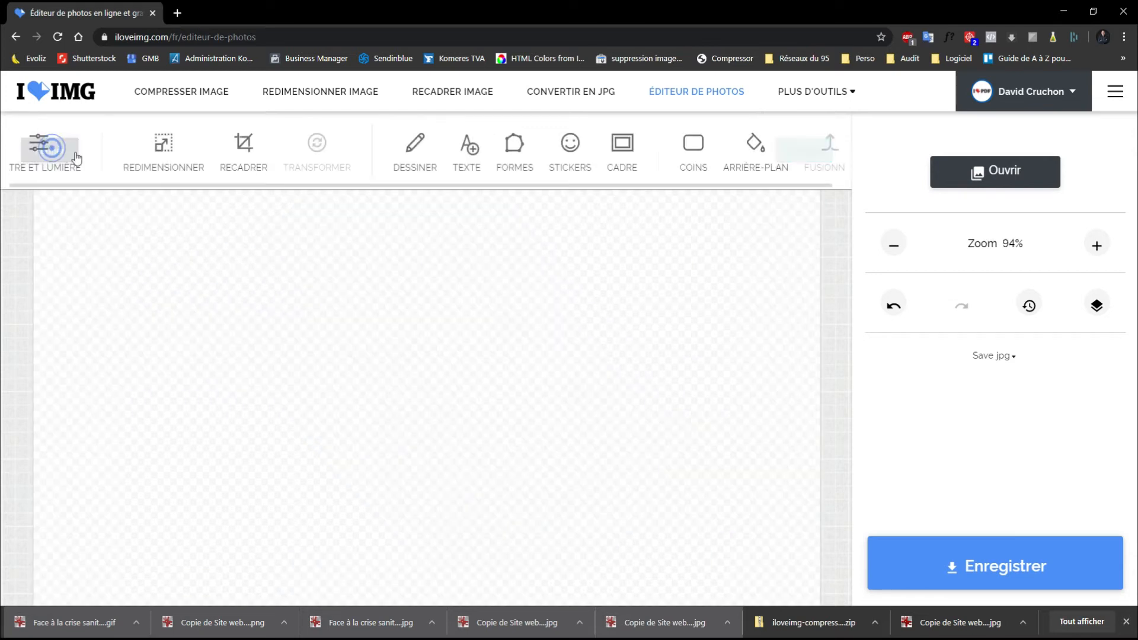
Undo the edits back to the applied resize and check the edit history.
left_click(428, 167)
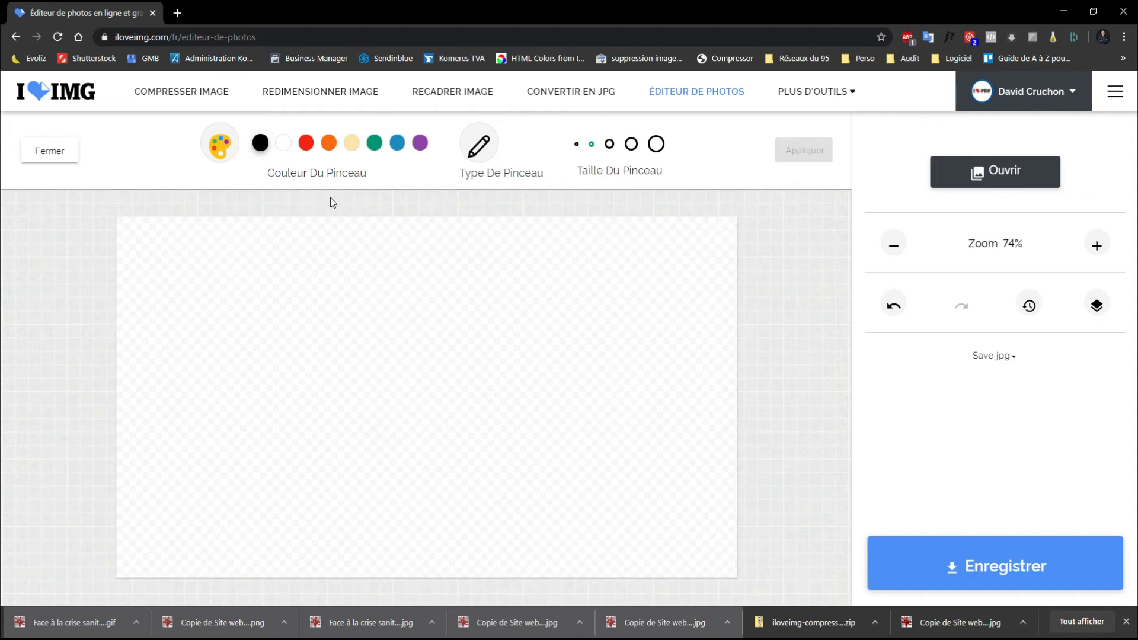
left_click(49, 151)
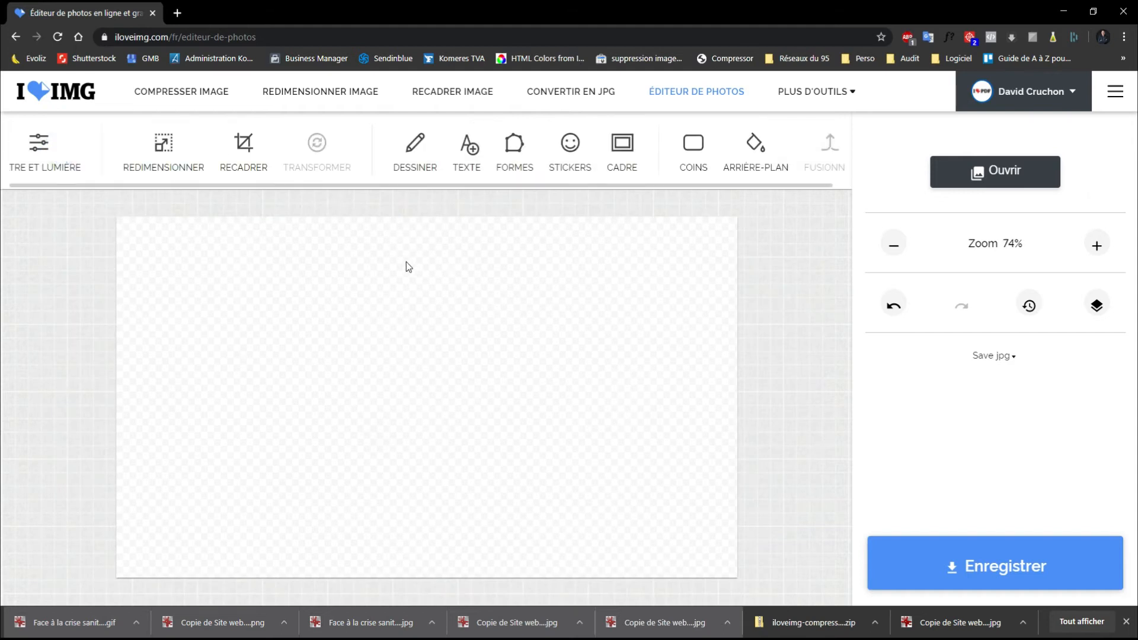
left_click(892, 304)
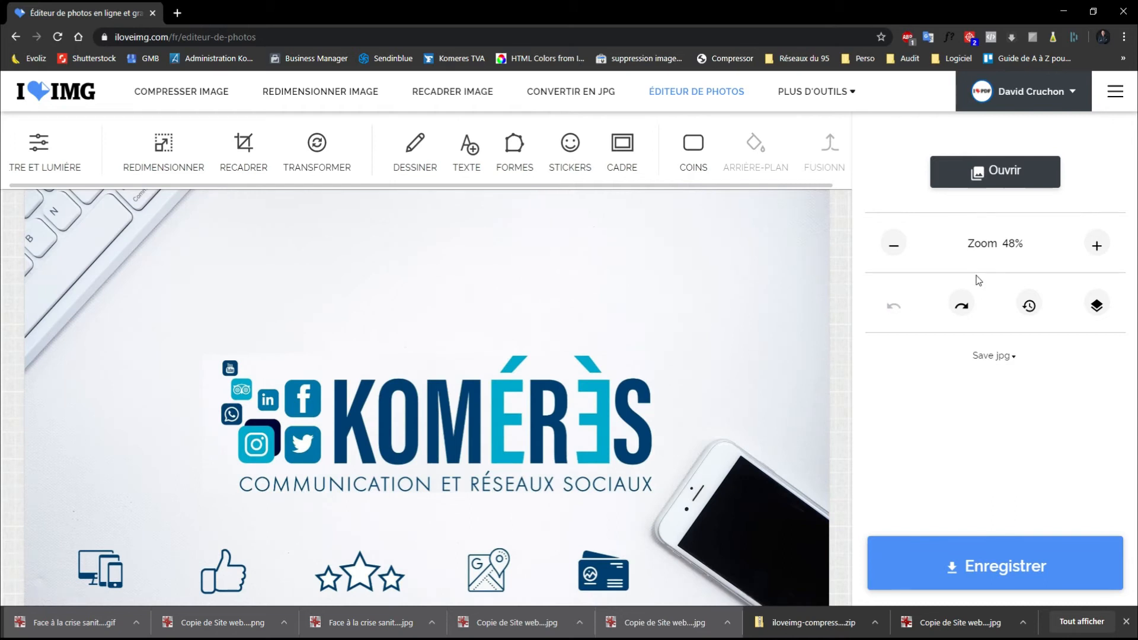
left_click(961, 305)
left_click(889, 304)
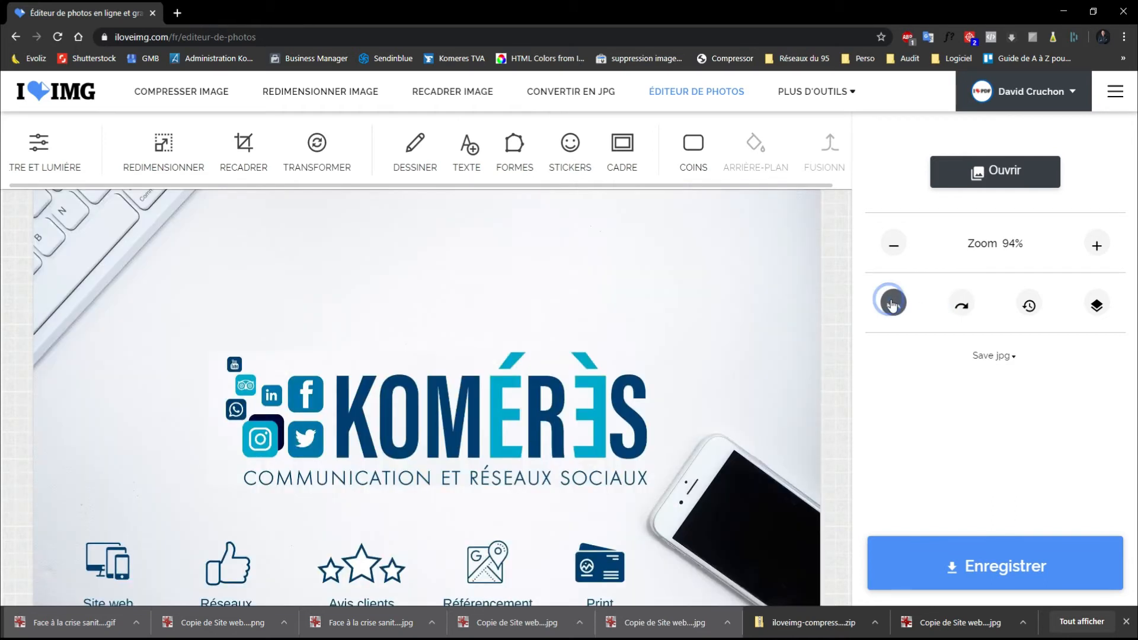
left_click(1030, 305)
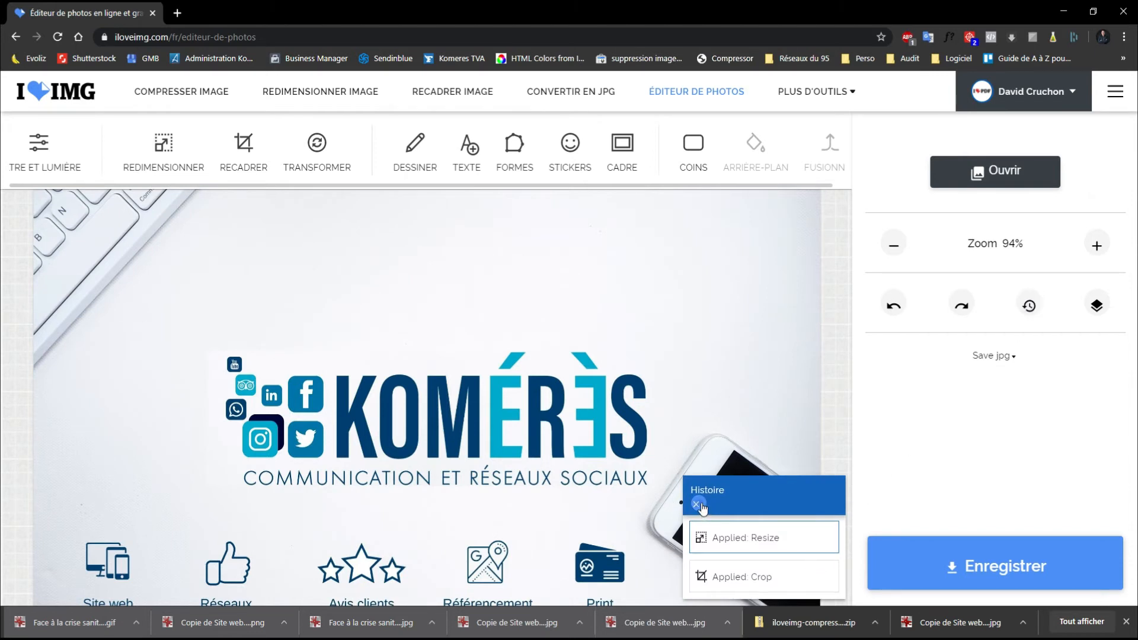
Start drawing, try the red brush colour and mix a custom dark grey-green one (#33493f).
left_click(416, 153)
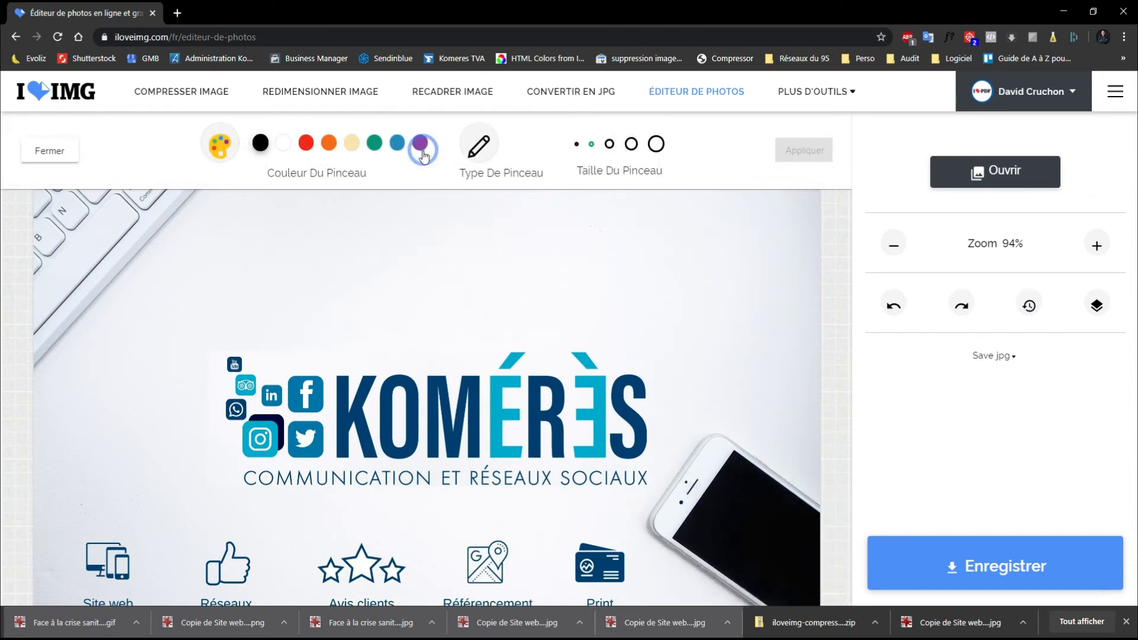
left_click(306, 142)
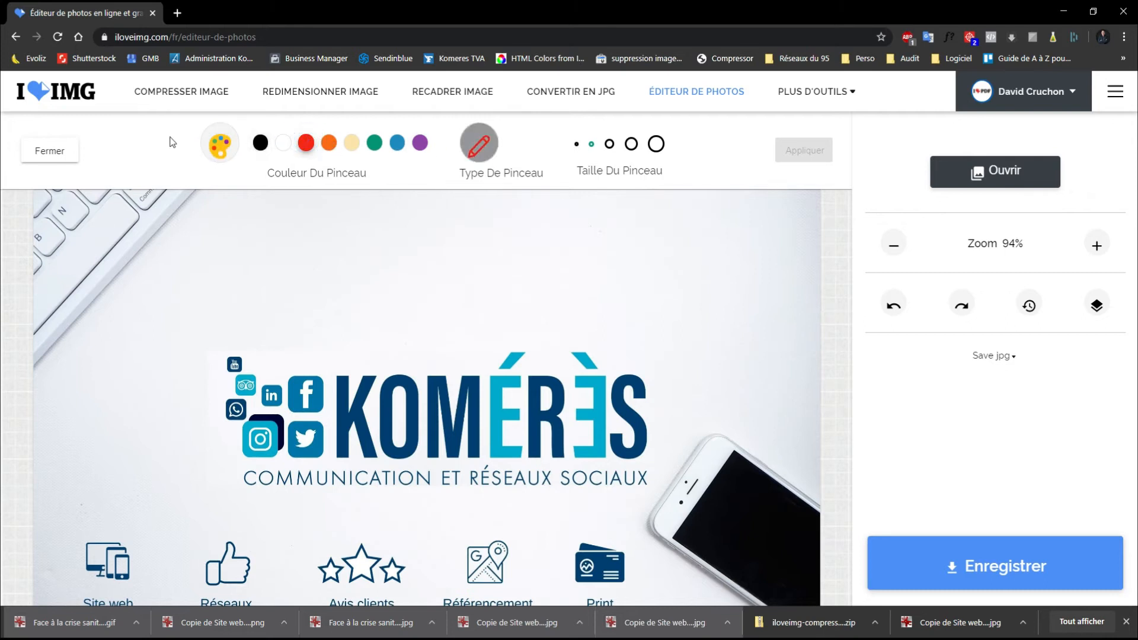
left_click(220, 150)
left_click(241, 318)
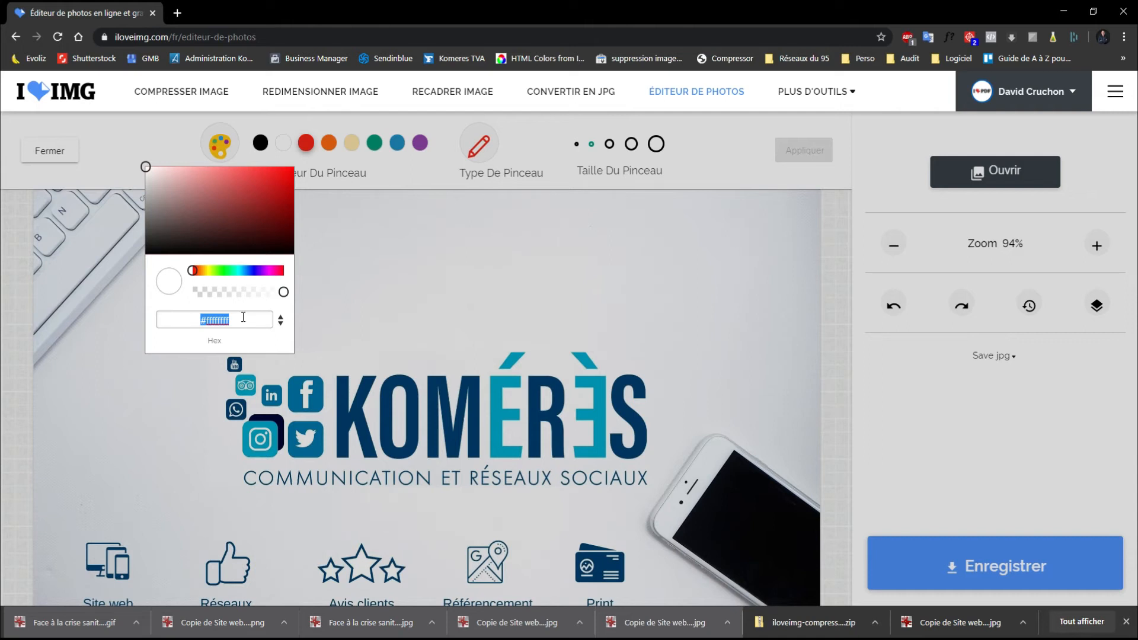
left_click_drag(210, 274, 231, 272)
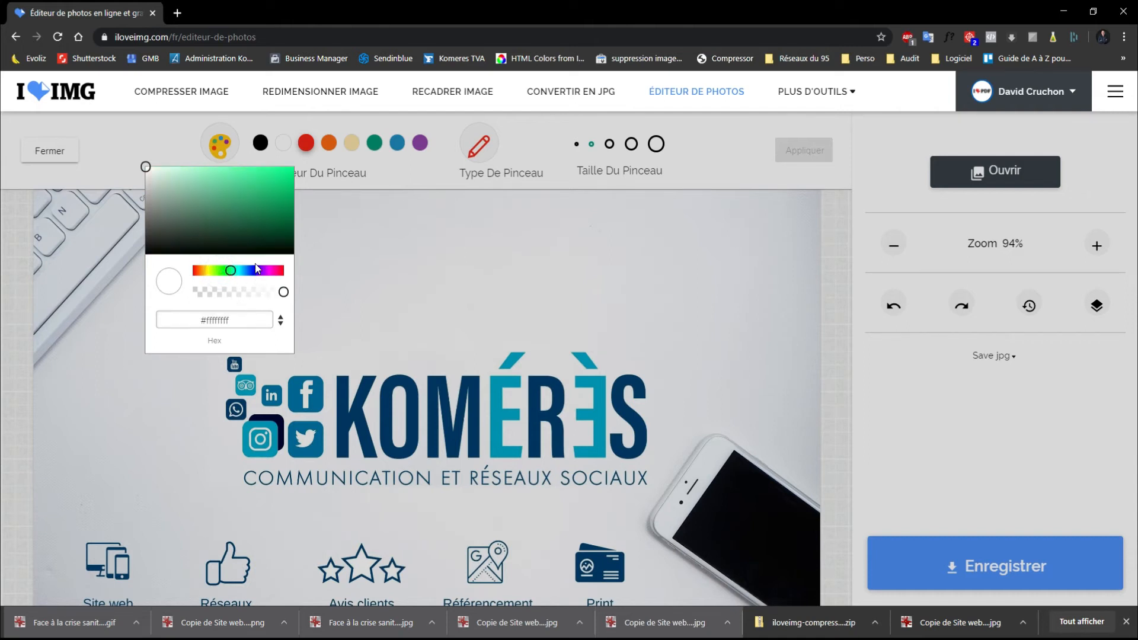
mouse_move(250, 222)
left_mouse_down()
mouse_move(216, 208)
mouse_move(215, 242)
mouse_move(191, 229)
left_mouse_up()
mouse_move(282, 291)
left_mouse_down()
mouse_move(233, 294)
mouse_move(281, 296)
left_mouse_up()
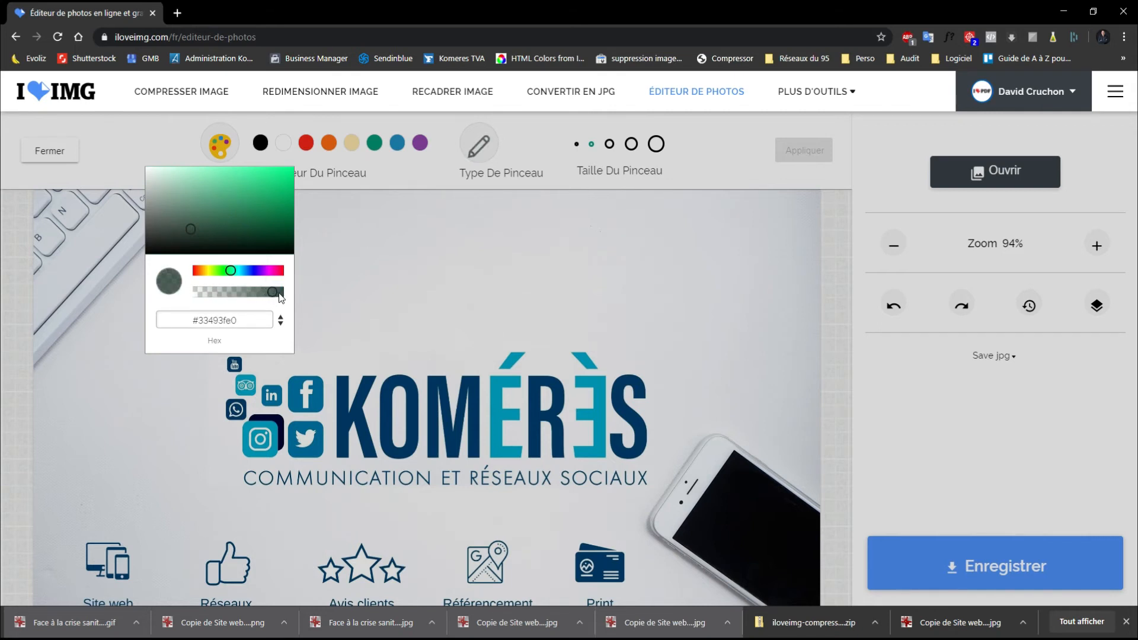
left_click(326, 292)
left_click(220, 143)
left_click(346, 259)
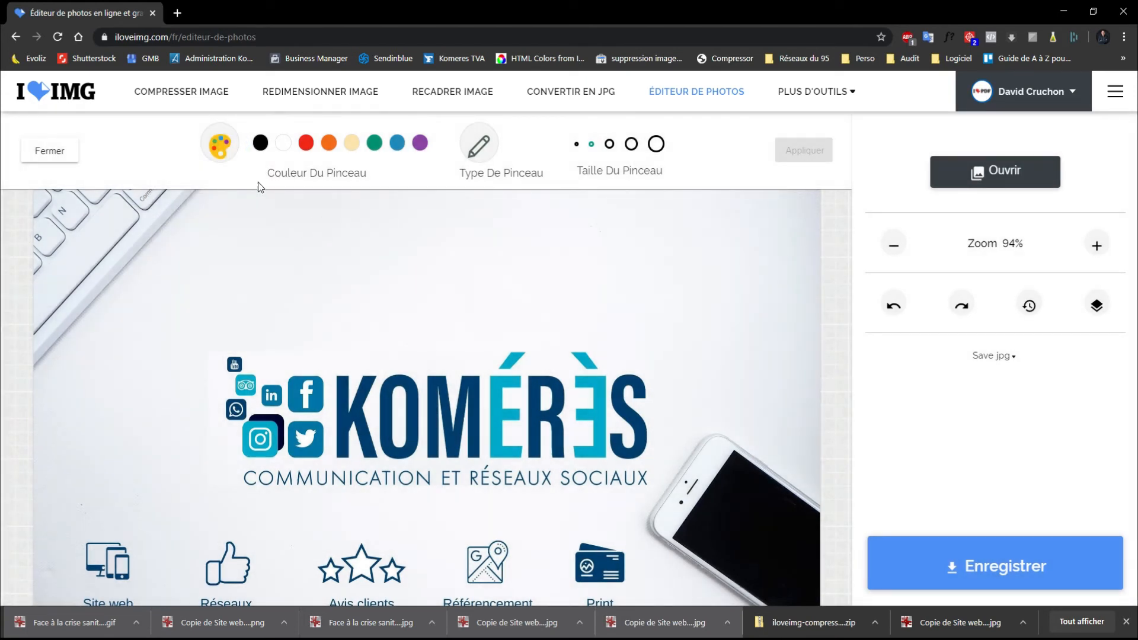
Try the solid brush at the second-largest size with two S-shaped strokes and a smiley over the banner, undoing and cancelling the drawing.
left_click(485, 150)
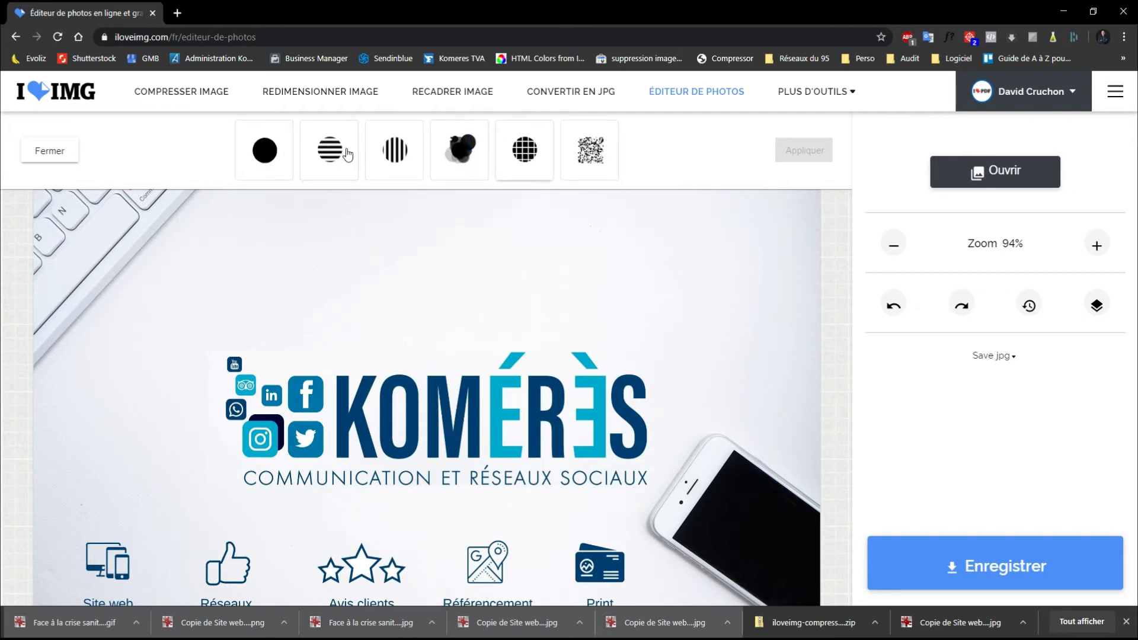
left_click(264, 150)
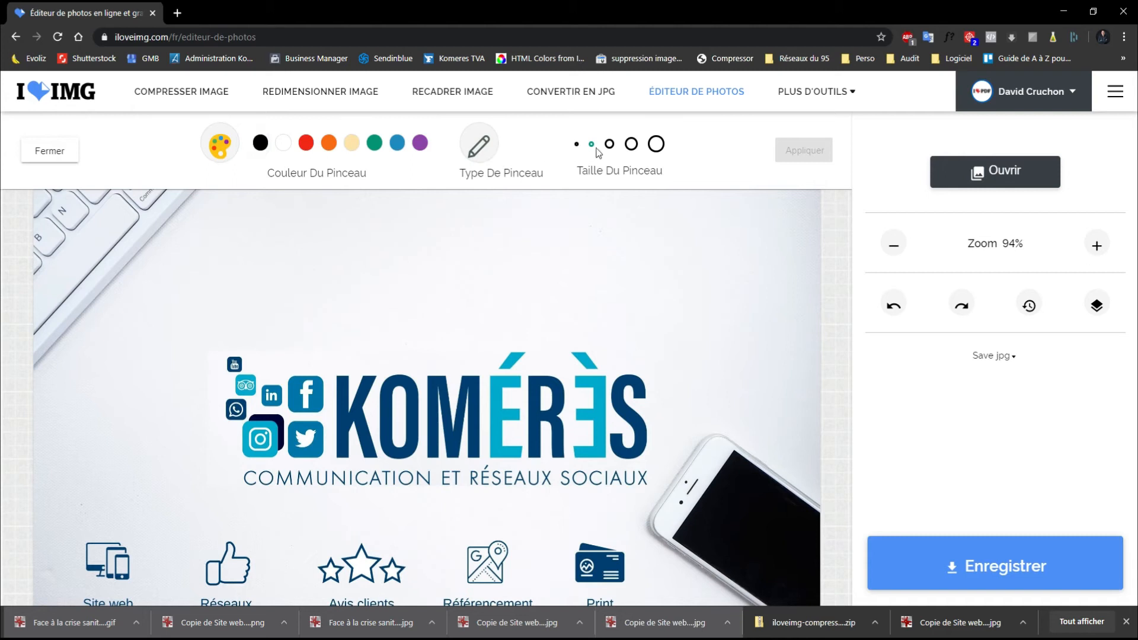
left_click(631, 144)
mouse_move(574, 267)
left_mouse_down()
mouse_move(532, 332)
mouse_move(444, 357)
left_mouse_up()
mouse_move(660, 258)
left_mouse_down()
mouse_move(703, 314)
mouse_move(695, 352)
left_mouse_up()
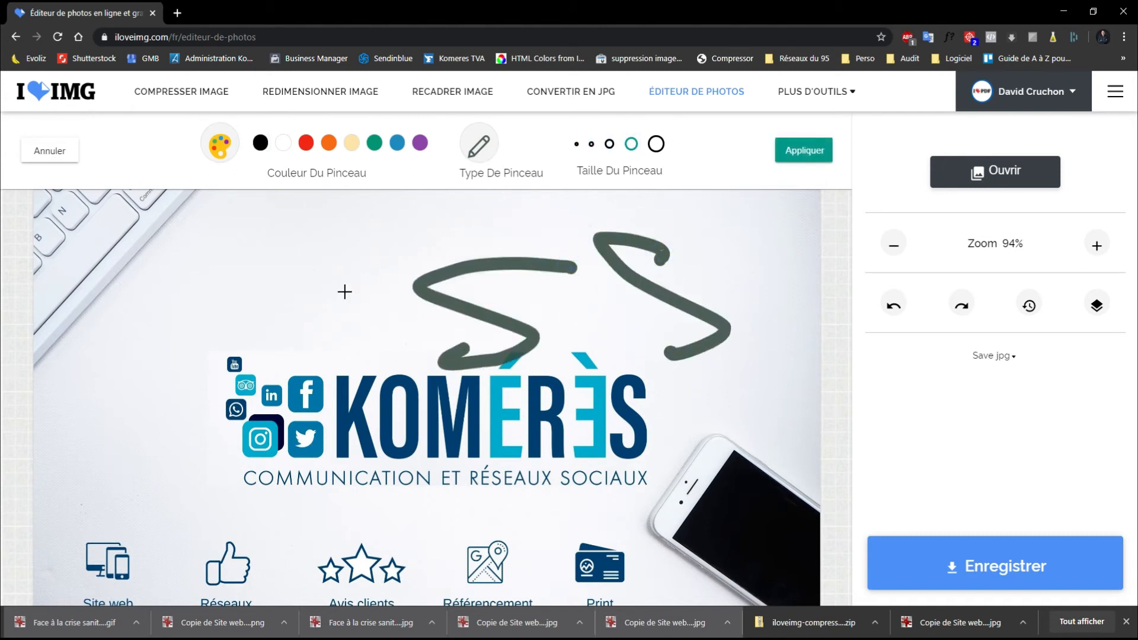
left_click_drag(295, 242, 347, 288)
left_click(240, 307)
left_click_drag(357, 333, 365, 357)
mouse_move(261, 367)
left_mouse_down()
mouse_move(373, 421)
mouse_move(418, 409)
left_mouse_up()
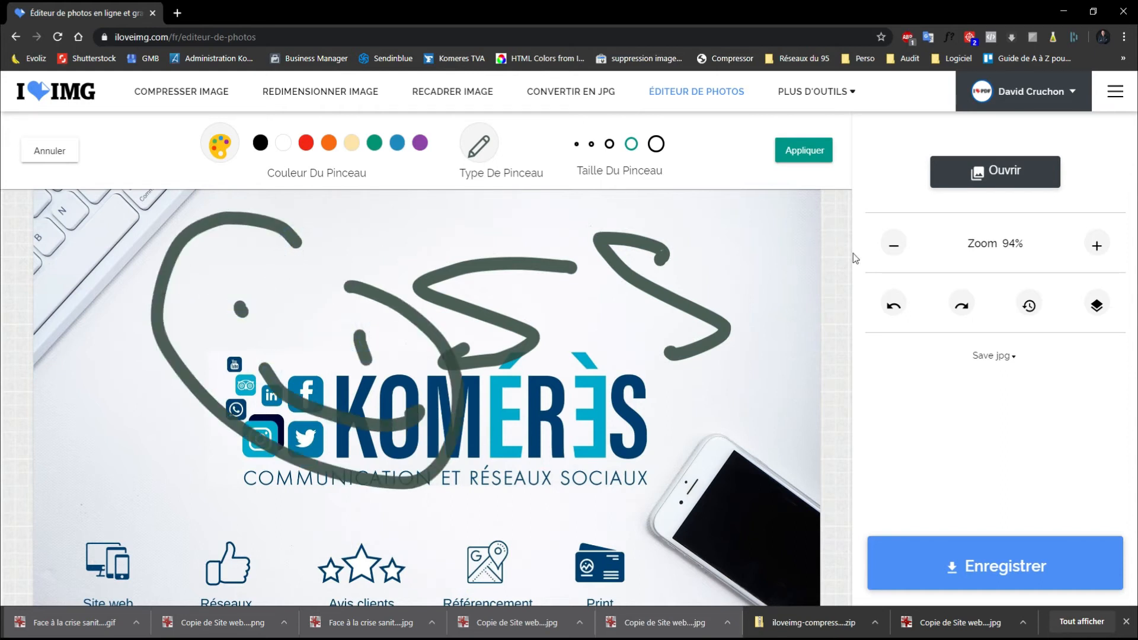
left_click(893, 305)
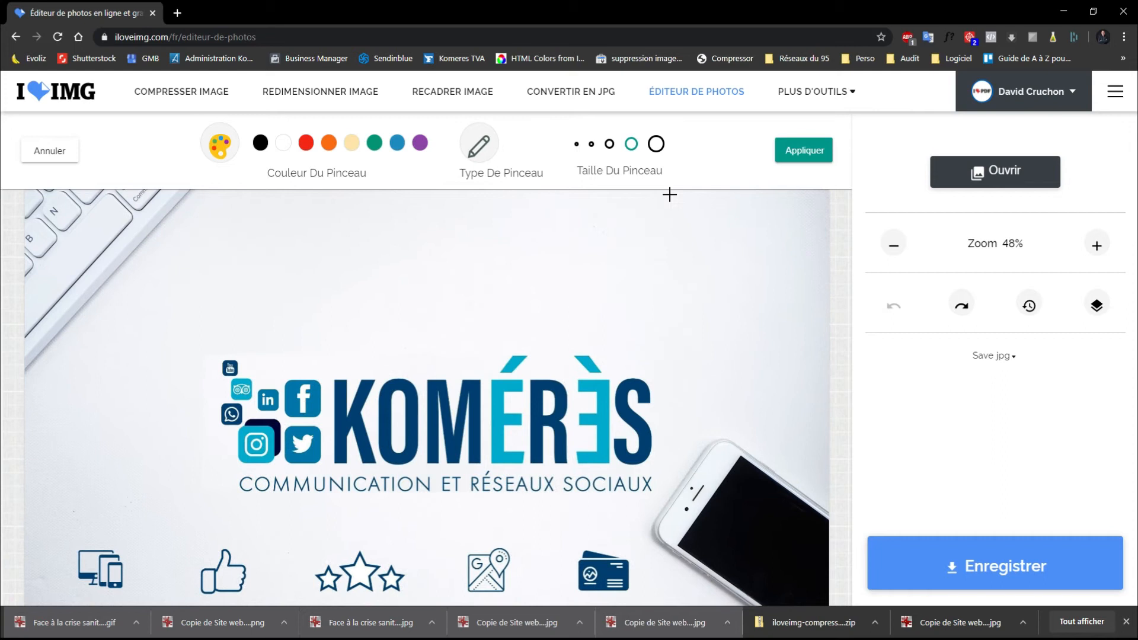
left_click(57, 152)
Add a text box to the image and place it above the Komérès logo.
left_click(468, 151)
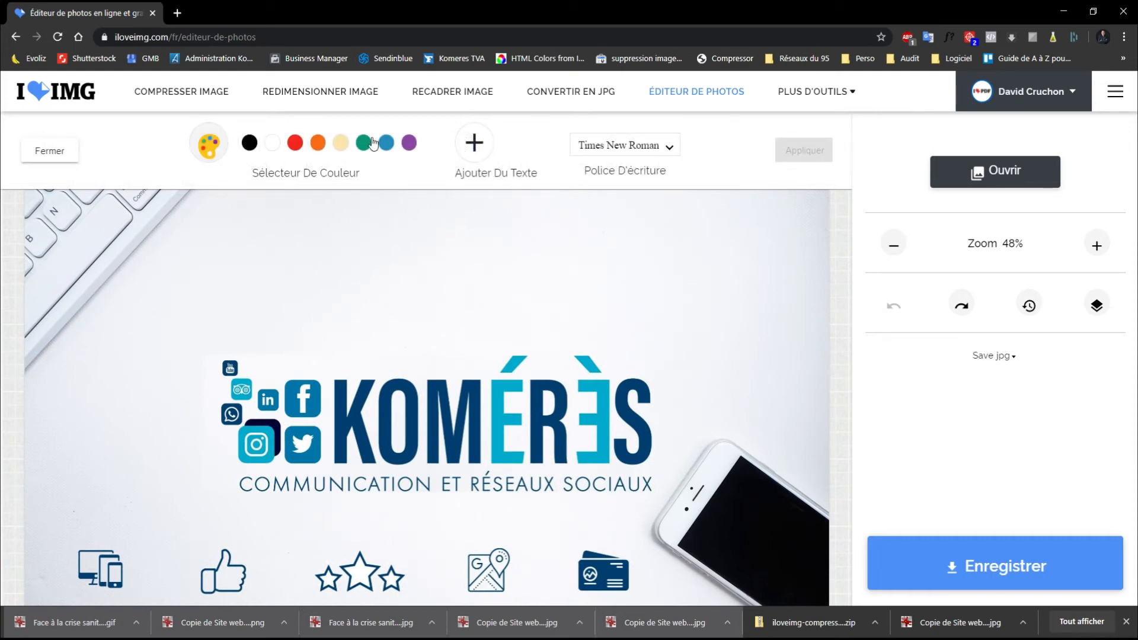
left_click(474, 143)
left_click_drag(374, 407, 369, 275)
Replace the text box's placeholder with "Salut ca va".
double_click(392, 295)
type("edede click here")
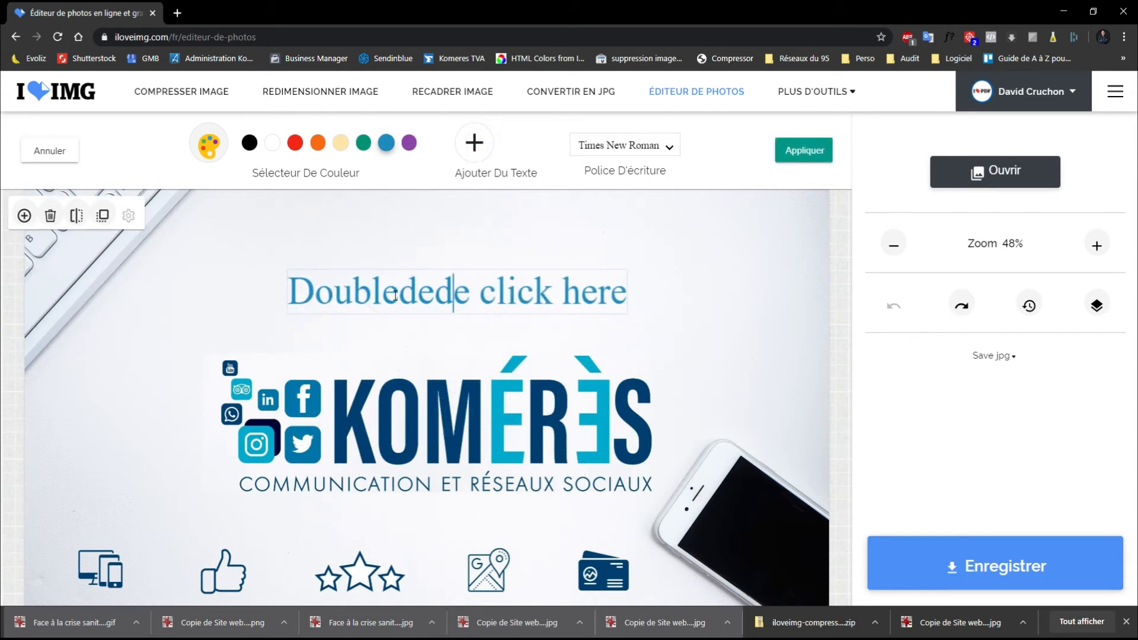
key("ctrl+a")
key("BackSpace")
type("ifd")
key("BackSpace")
key("BackSpace")
key("BackSpace")
type("Salut ca va")
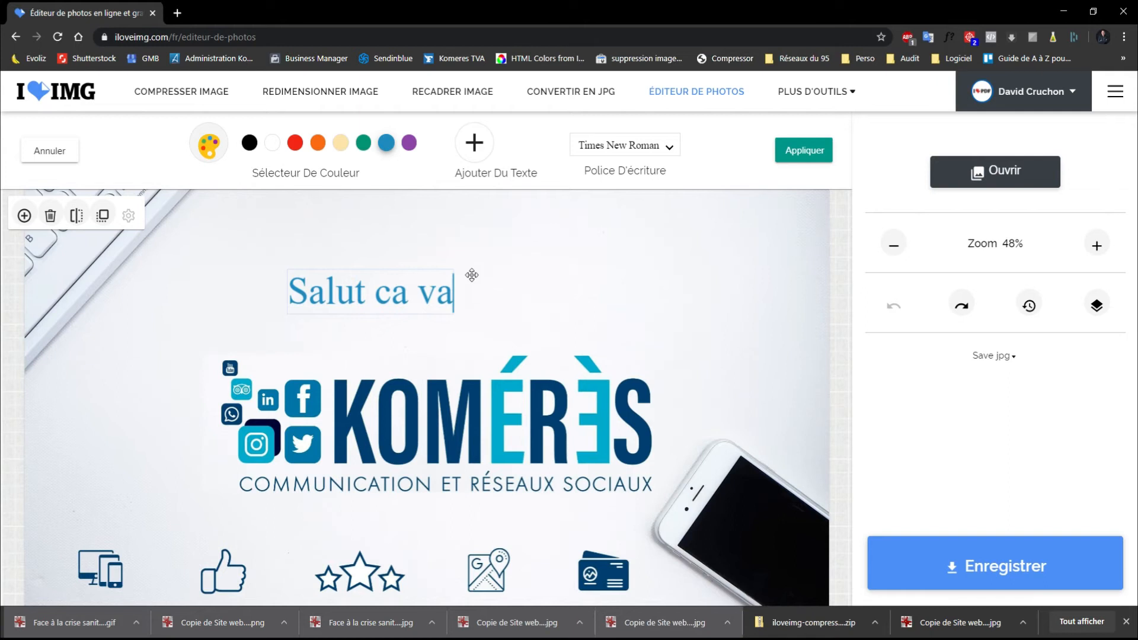
left_click(472, 275)
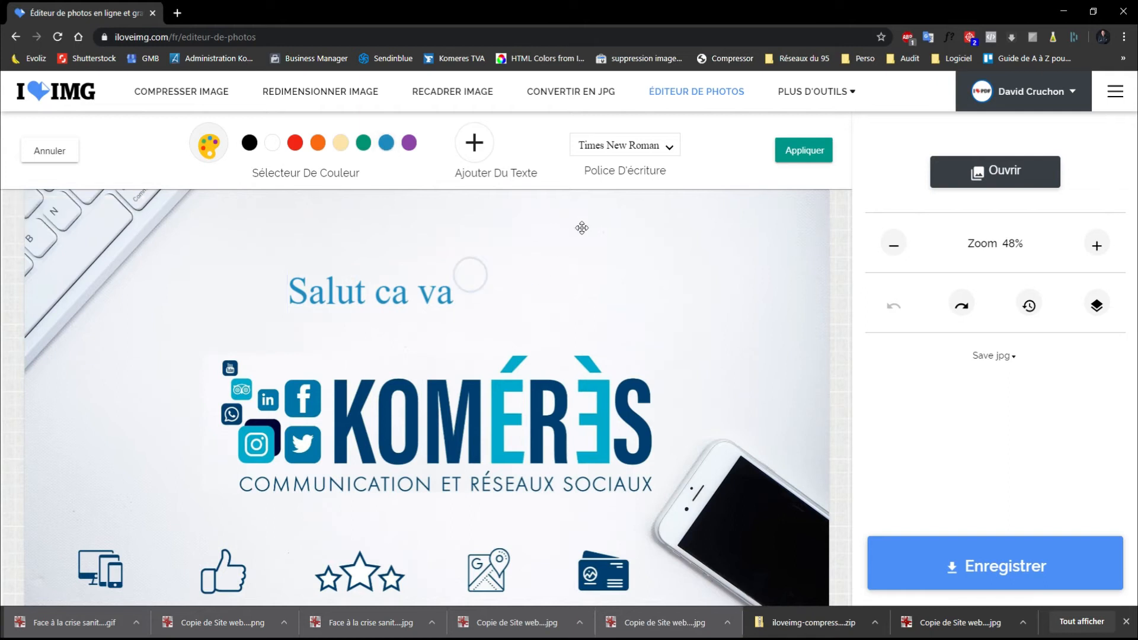
Try to choose a different Google font for the "Salut ca va" text above the logo.
left_click(651, 145)
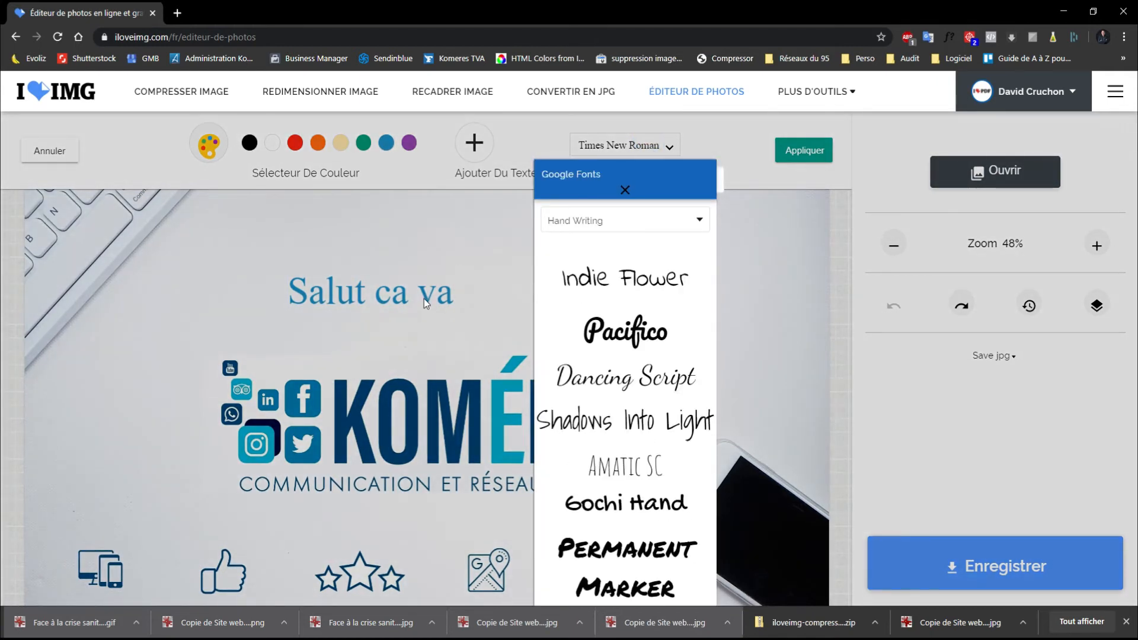
left_click(425, 299)
left_click(426, 294)
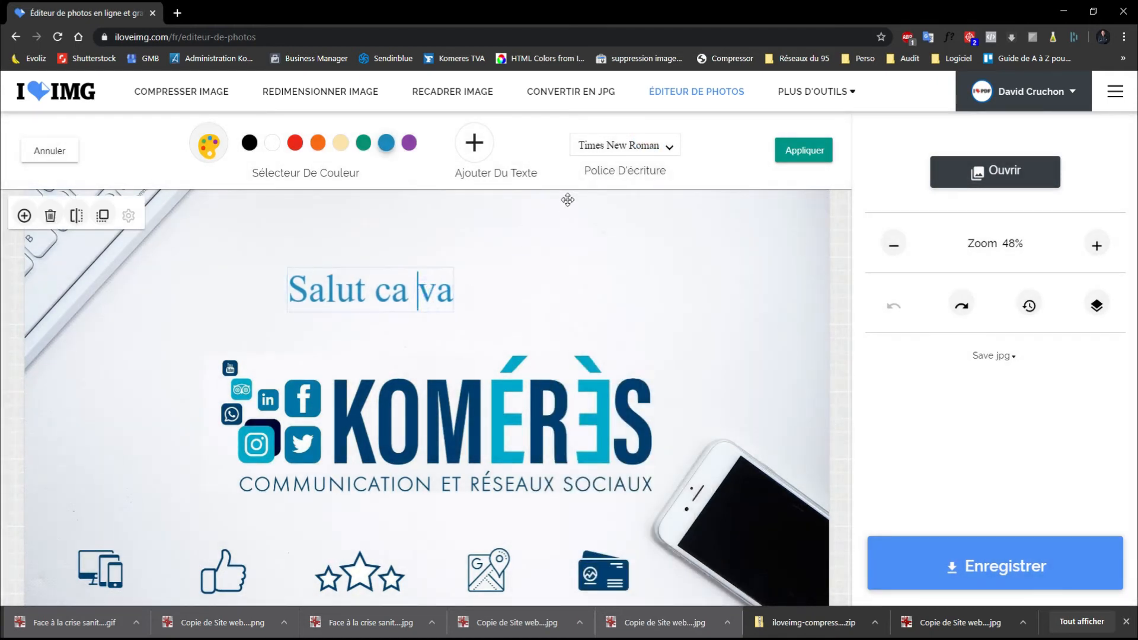
key("ctrl+a")
left_click(627, 153)
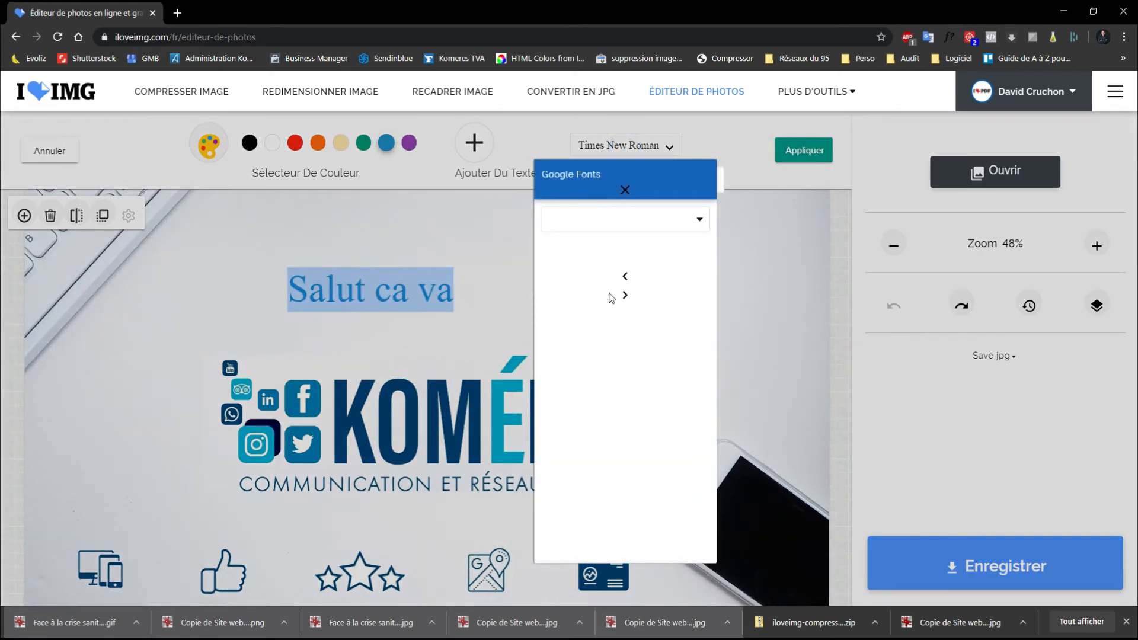
left_click(412, 233)
left_click(424, 291)
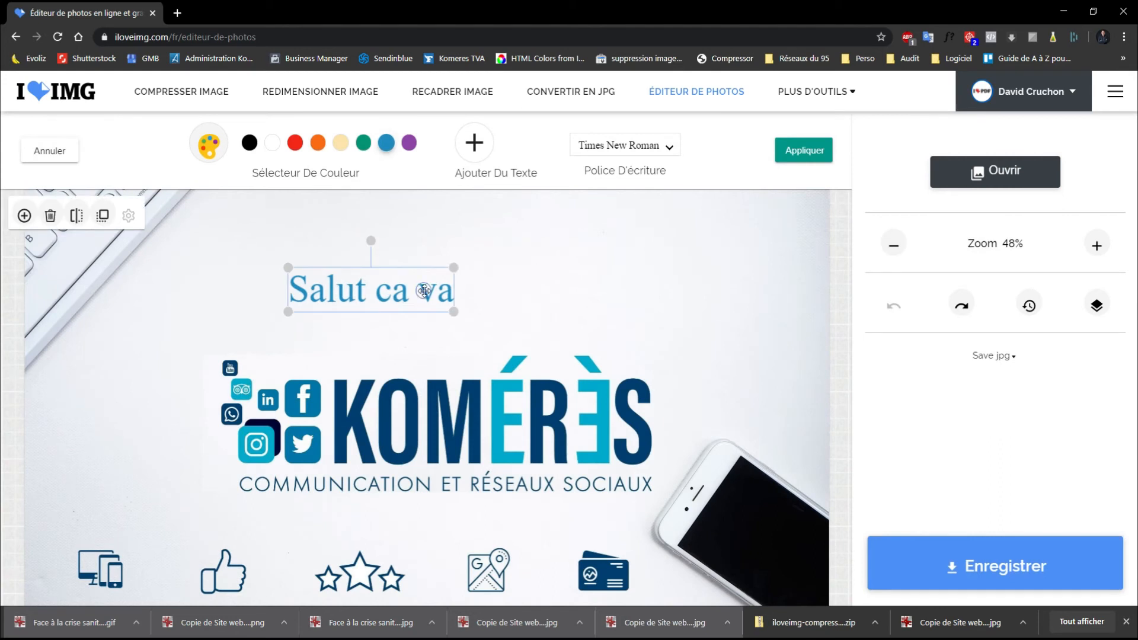
left_click(627, 156)
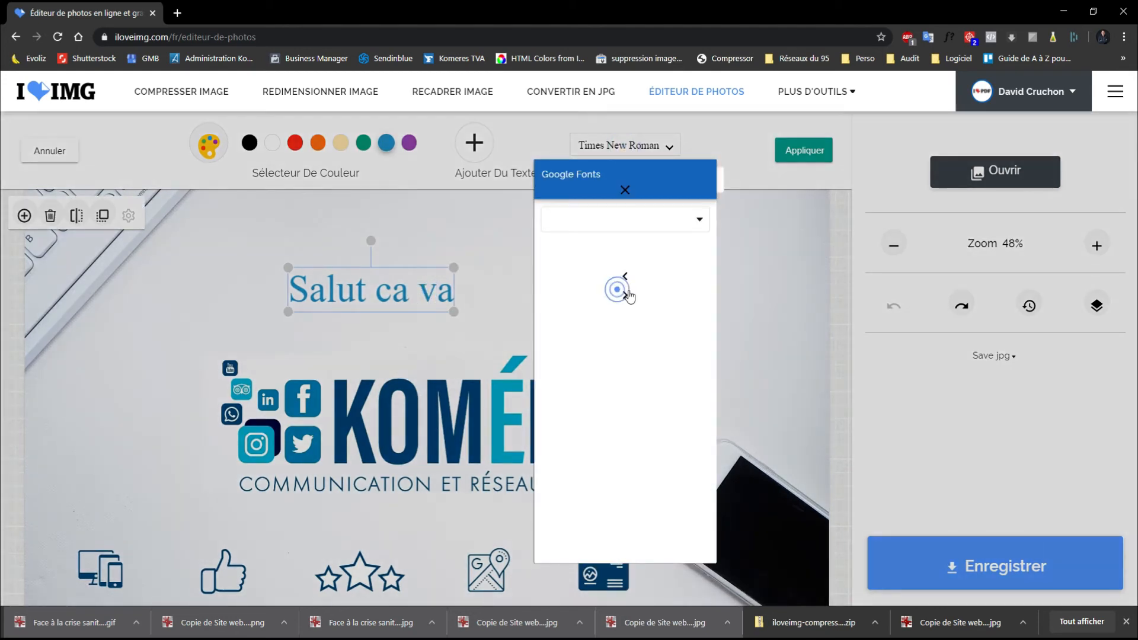
left_click(624, 190)
left_click(427, 228)
left_click_drag(387, 276, 389, 277)
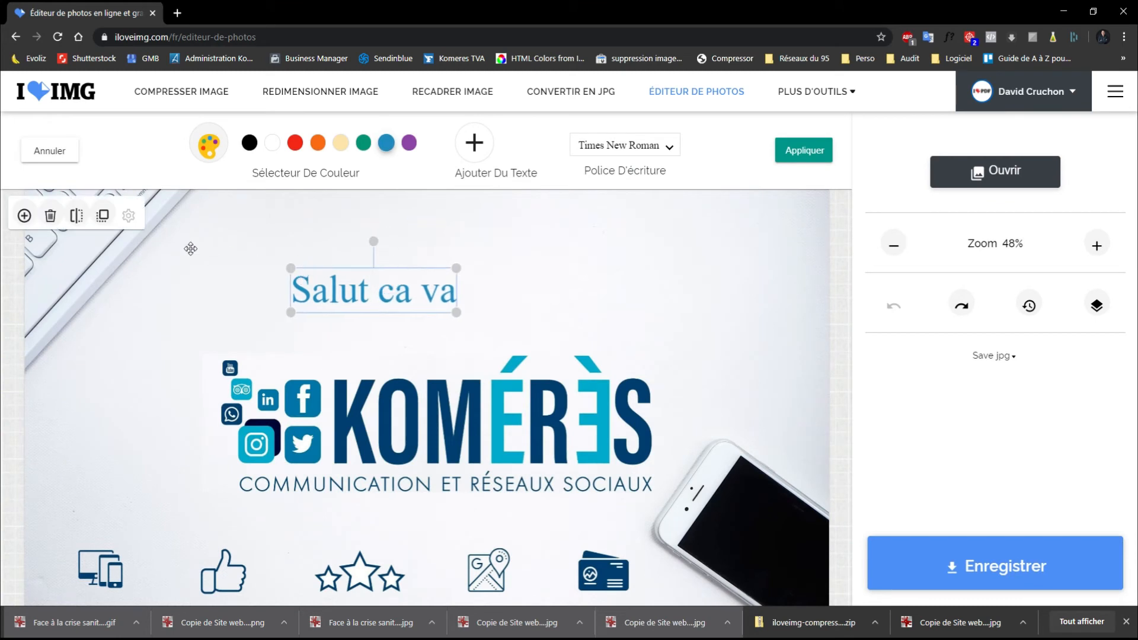
left_click(420, 251)
left_click(613, 148)
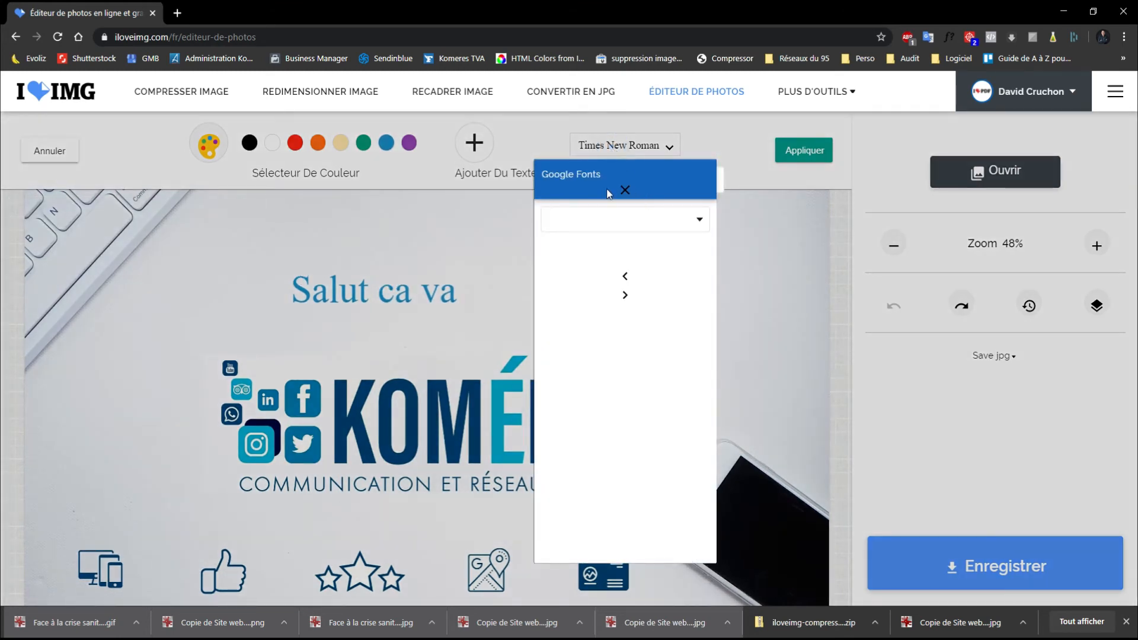
left_click(625, 190)
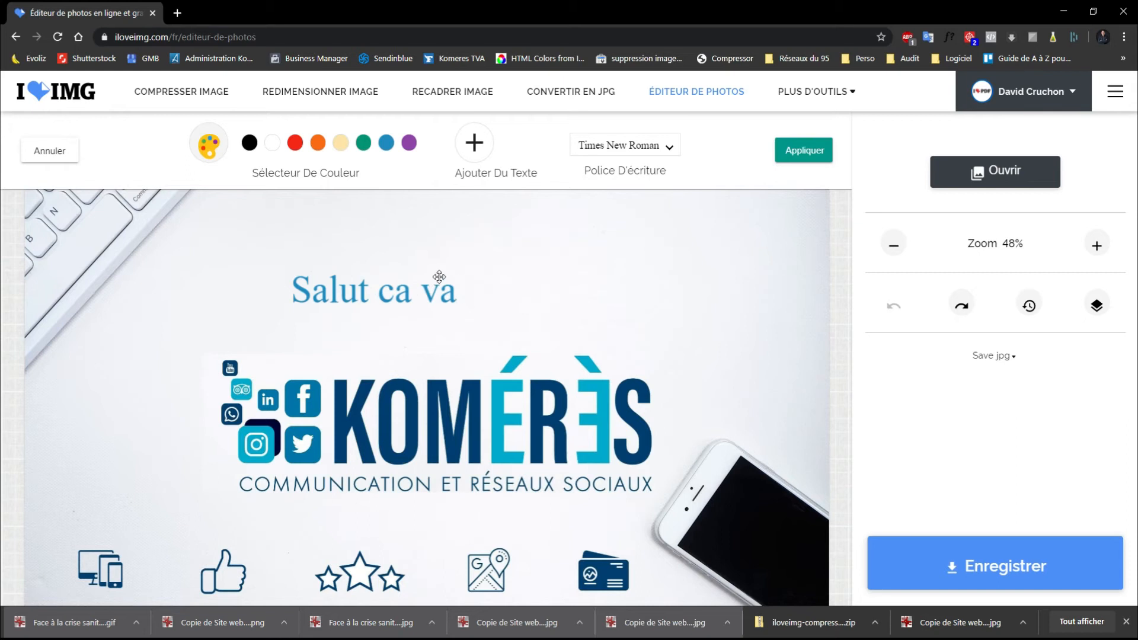
Delete the "Salut ca va" text box and leave text editing.
left_click(374, 278)
key("Delete")
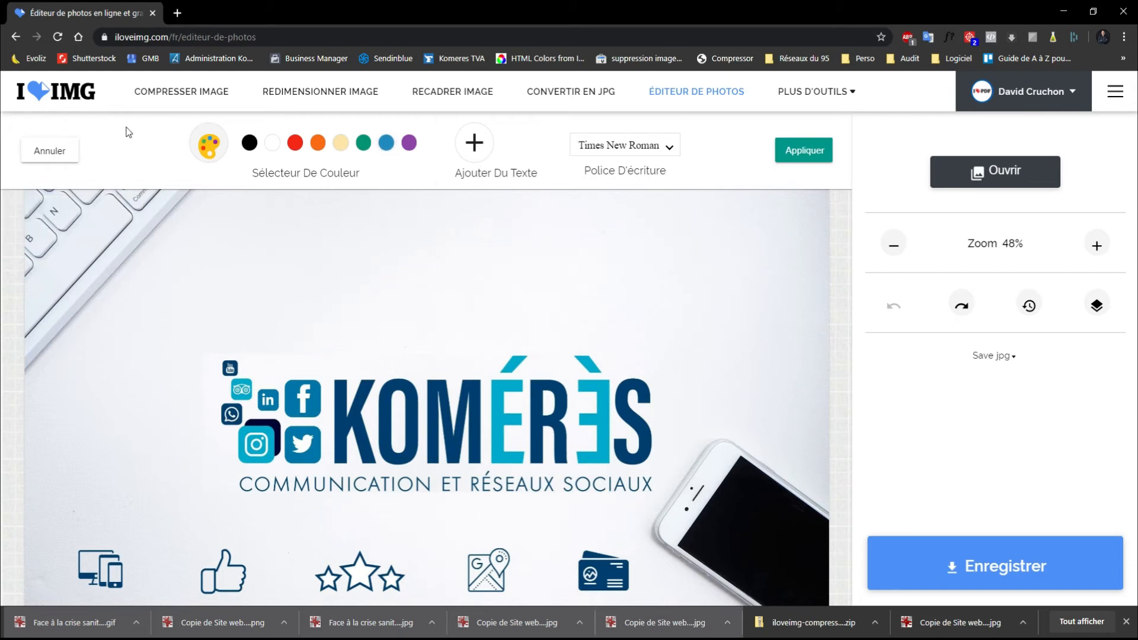
left_click(49, 151)
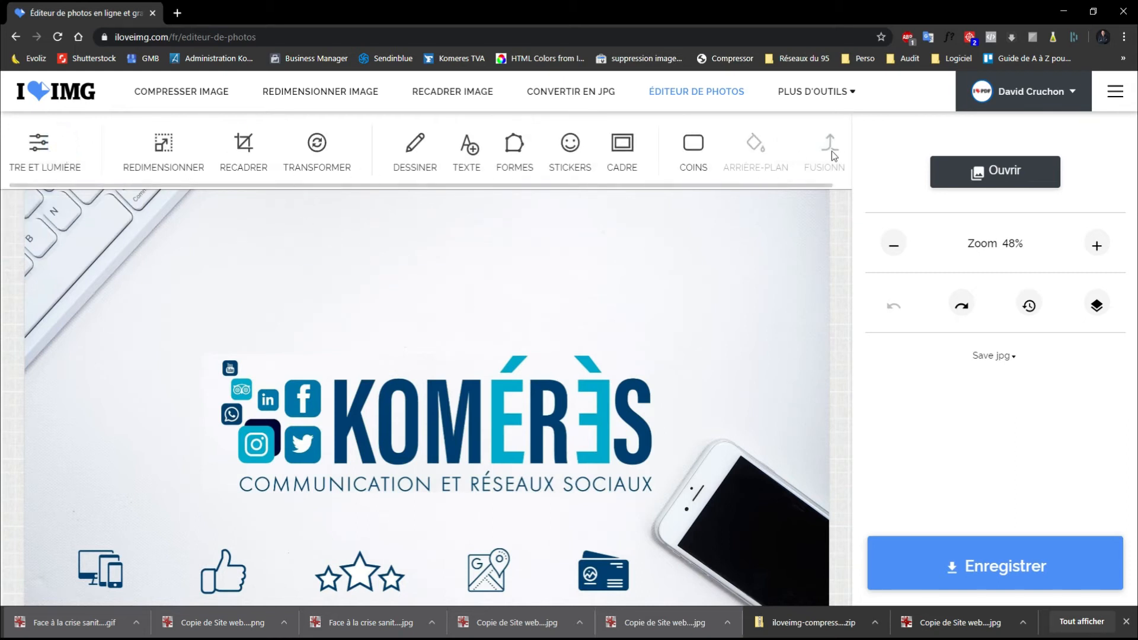
left_click(419, 151)
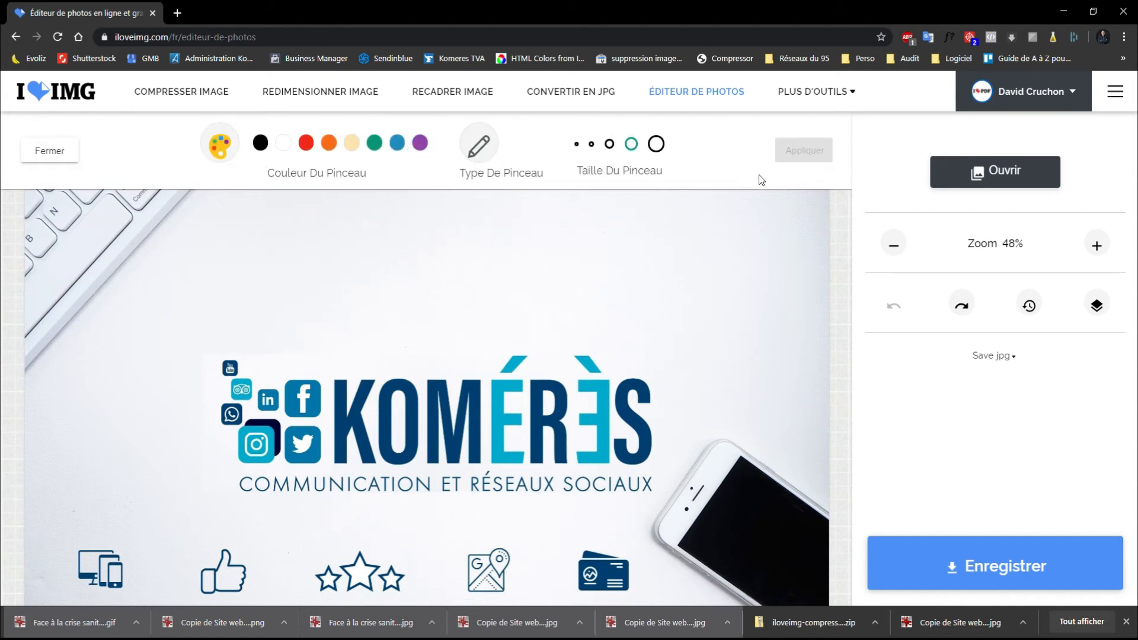
left_click(48, 150)
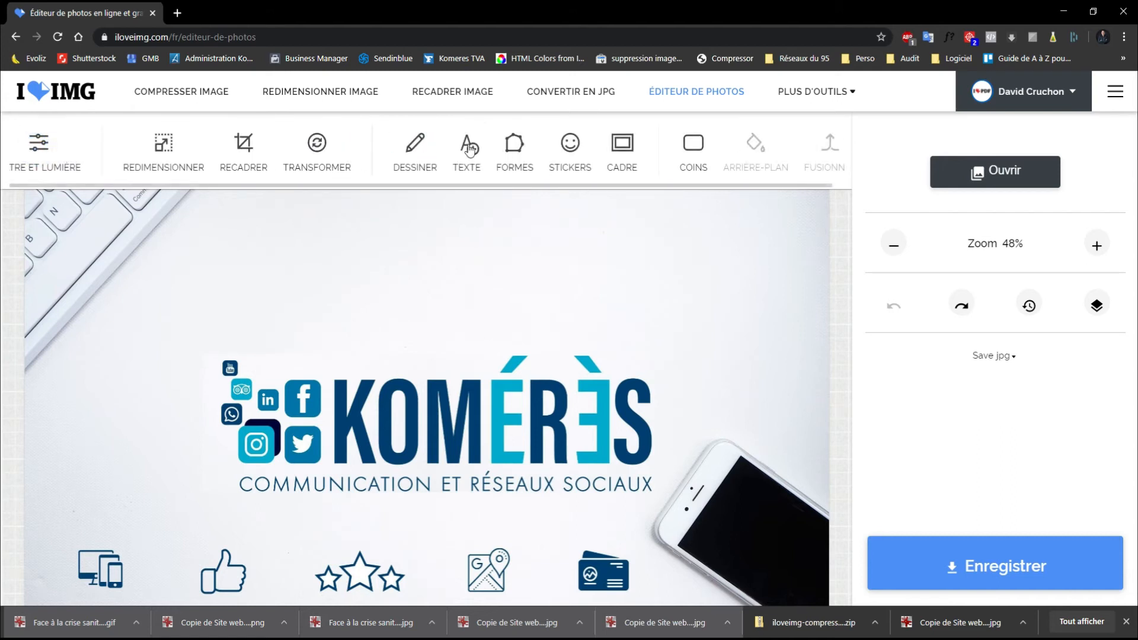
Add a rectangle shape, shift it slightly up over the Komérès logo and try to duplicate it.
left_click(506, 146)
left_click(167, 147)
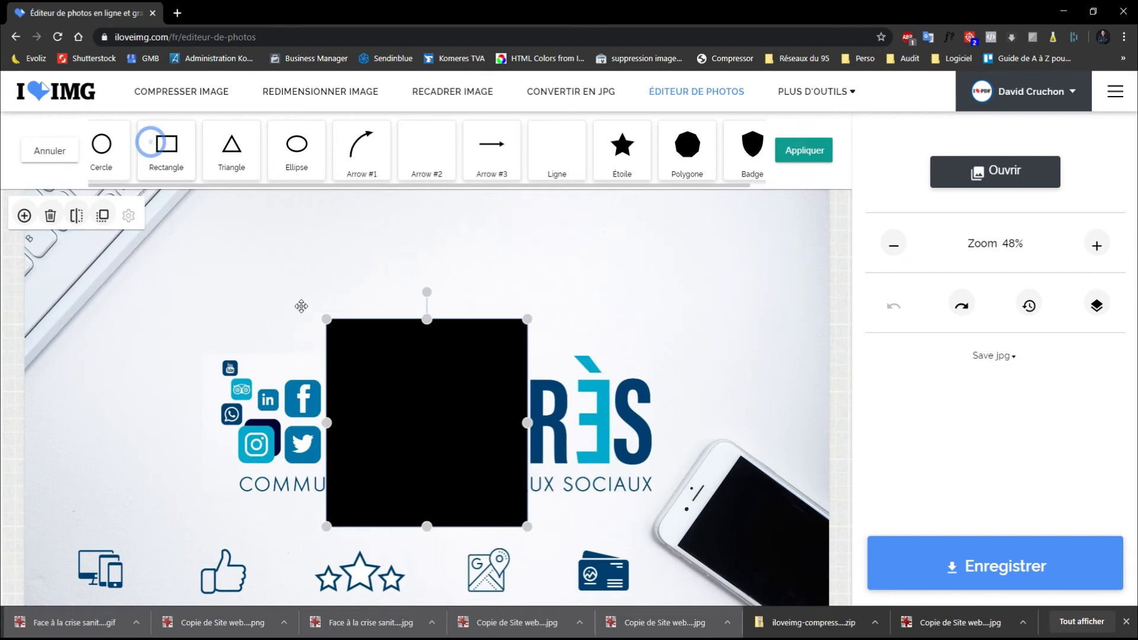
left_click_drag(444, 372, 420, 320)
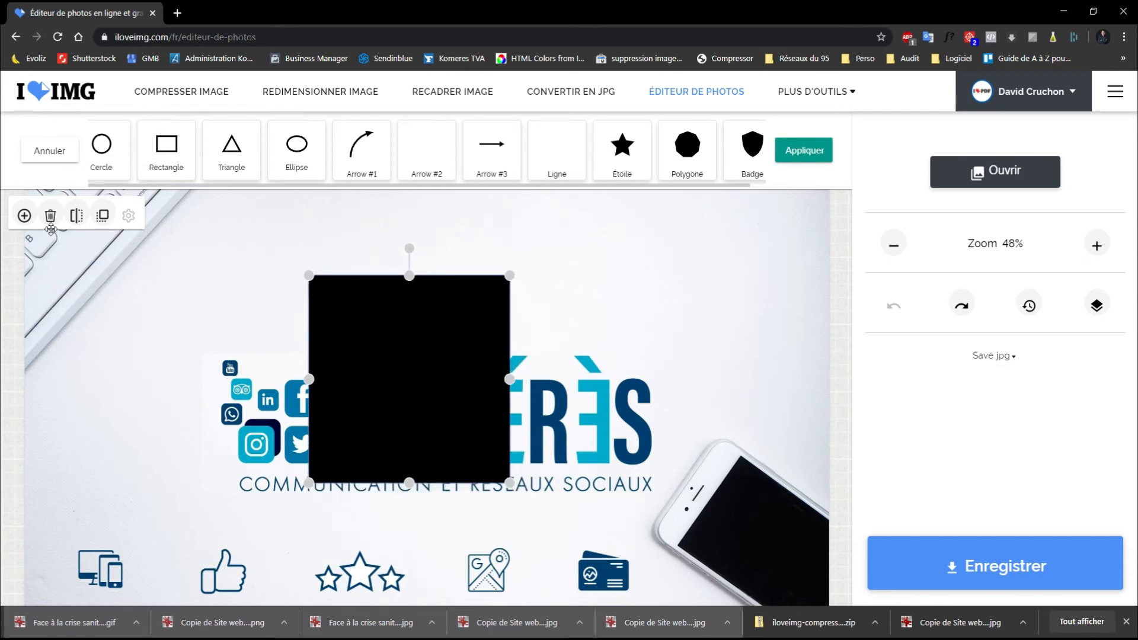
left_click(24, 216)
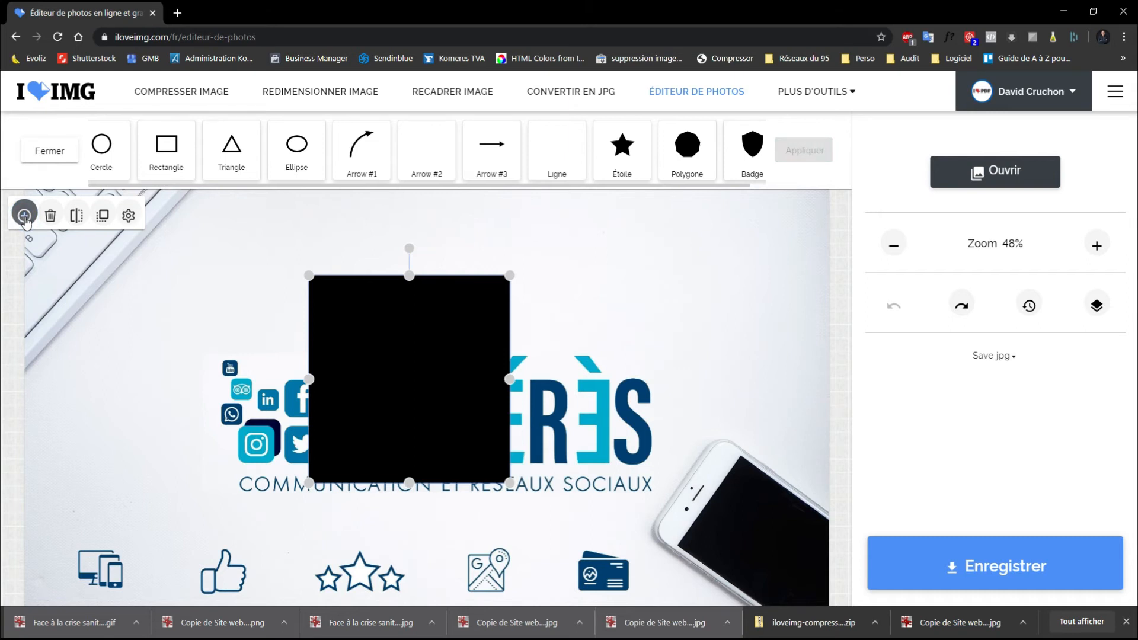
Shrink the black rectangle by its corner and place it in the empty area just above the logo.
left_click_drag(445, 374, 475, 348)
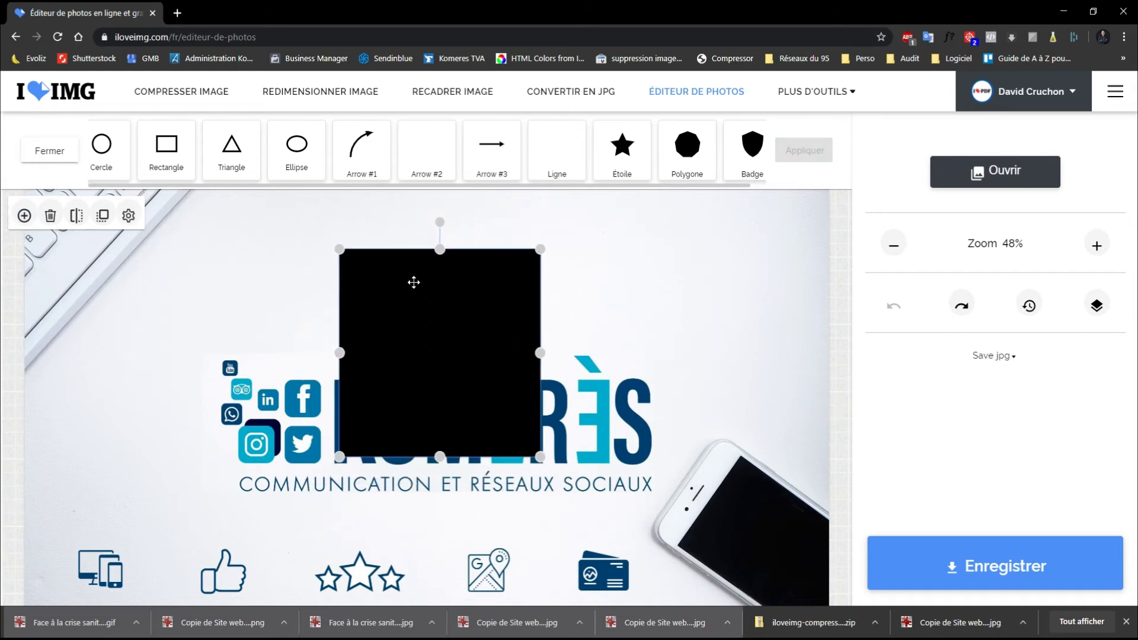
left_click_drag(438, 304, 440, 305)
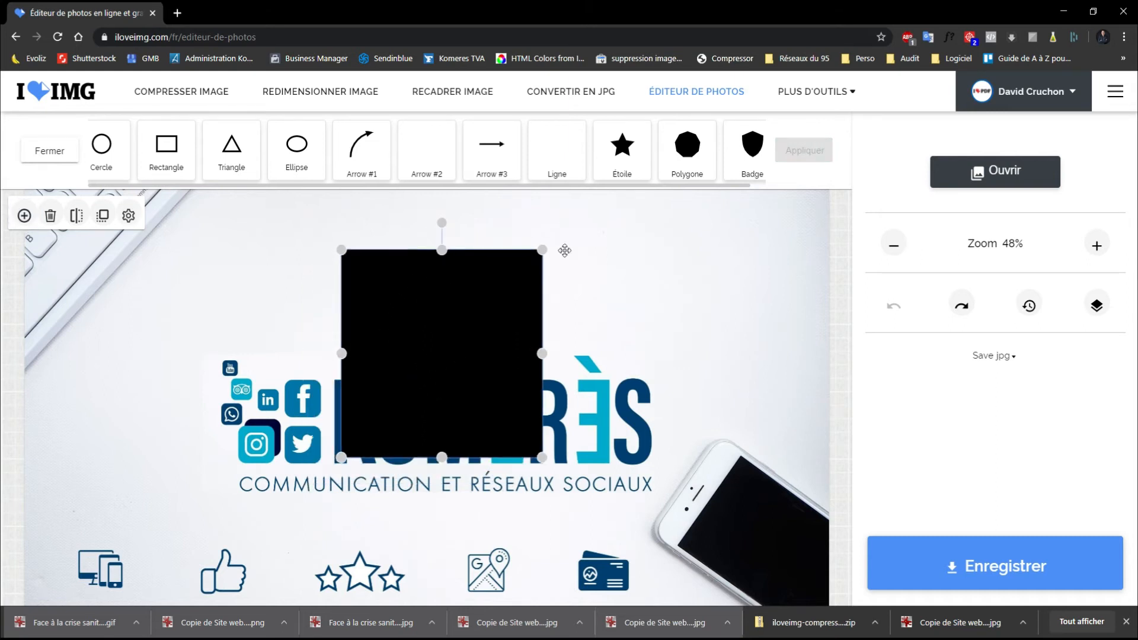
left_click_drag(541, 250, 476, 346)
left_click_drag(420, 396, 372, 293)
left_click(527, 293)
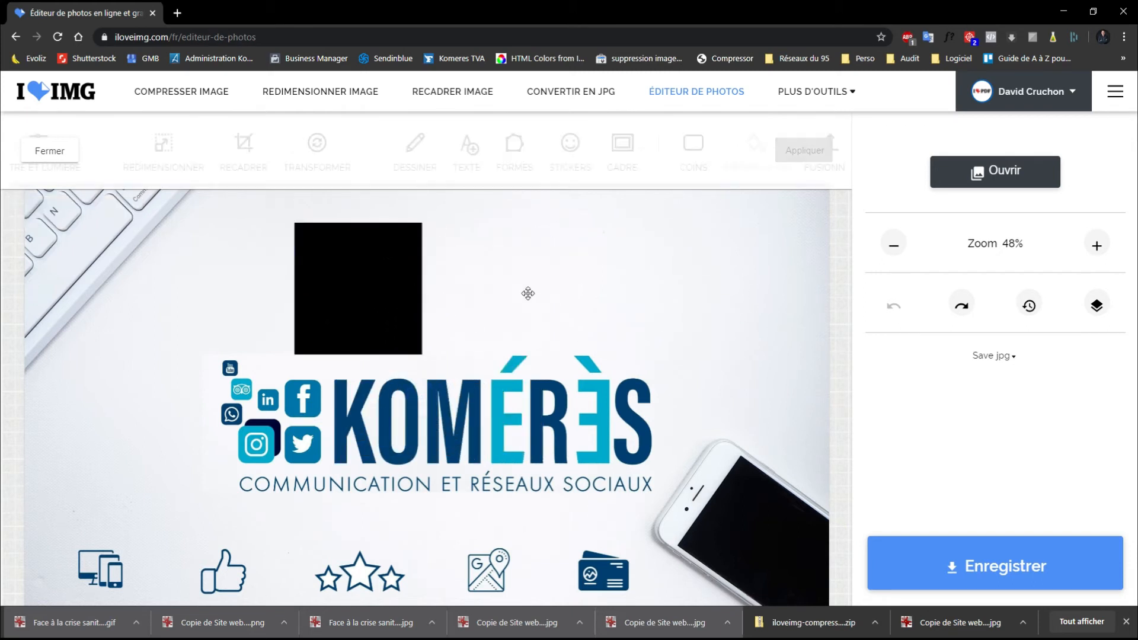
Change the black square's colour to orange and apply it.
left_click(346, 296)
left_click(528, 247)
left_click(350, 284)
left_click(280, 155)
left_click(440, 143)
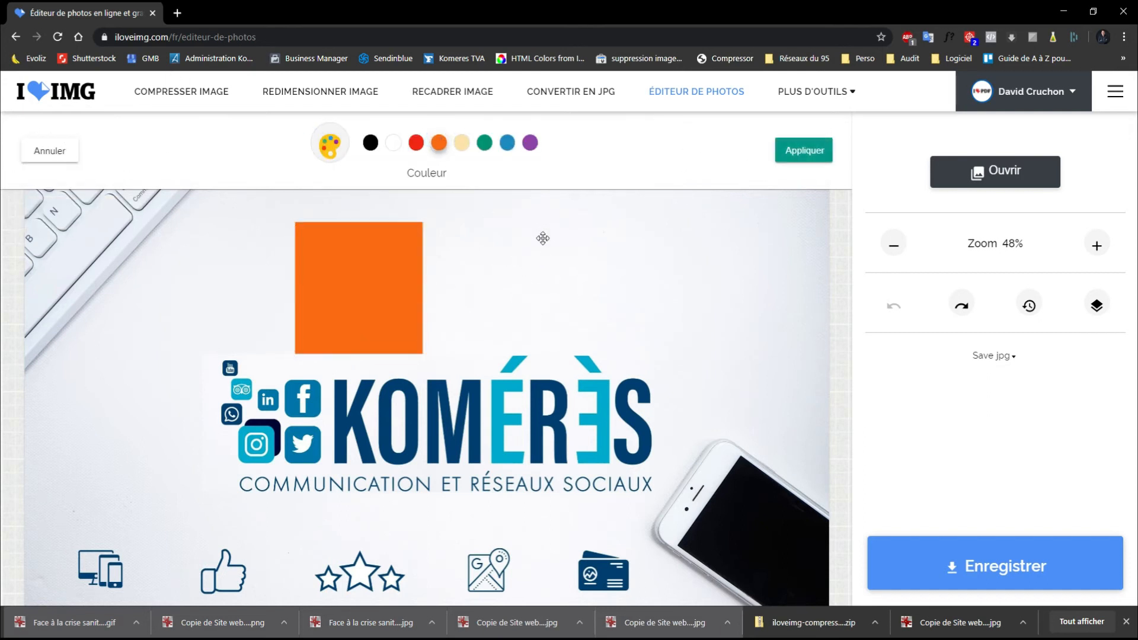
left_click(800, 151)
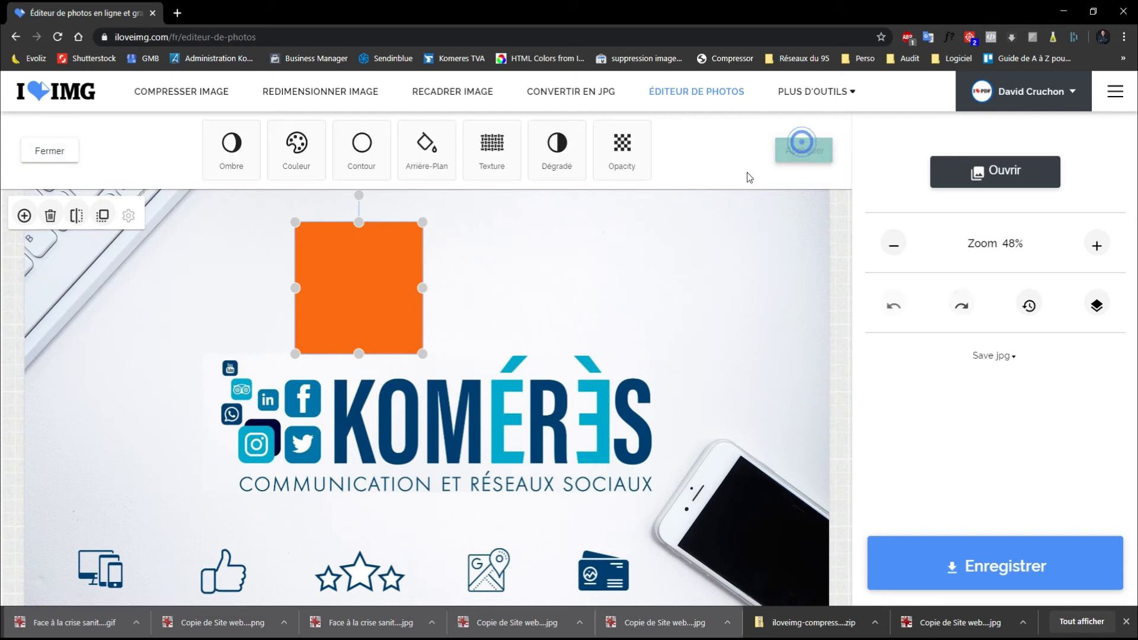
Apply a green background colour to the square and fill it with the black perforated texture.
left_click(420, 157)
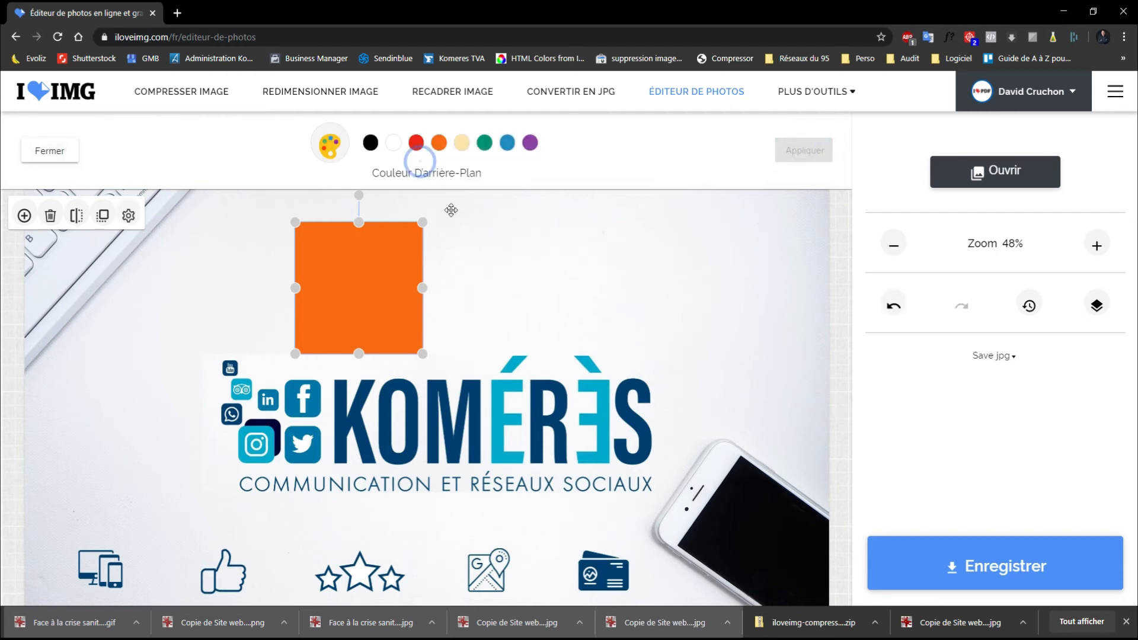
left_click(484, 143)
left_click(796, 153)
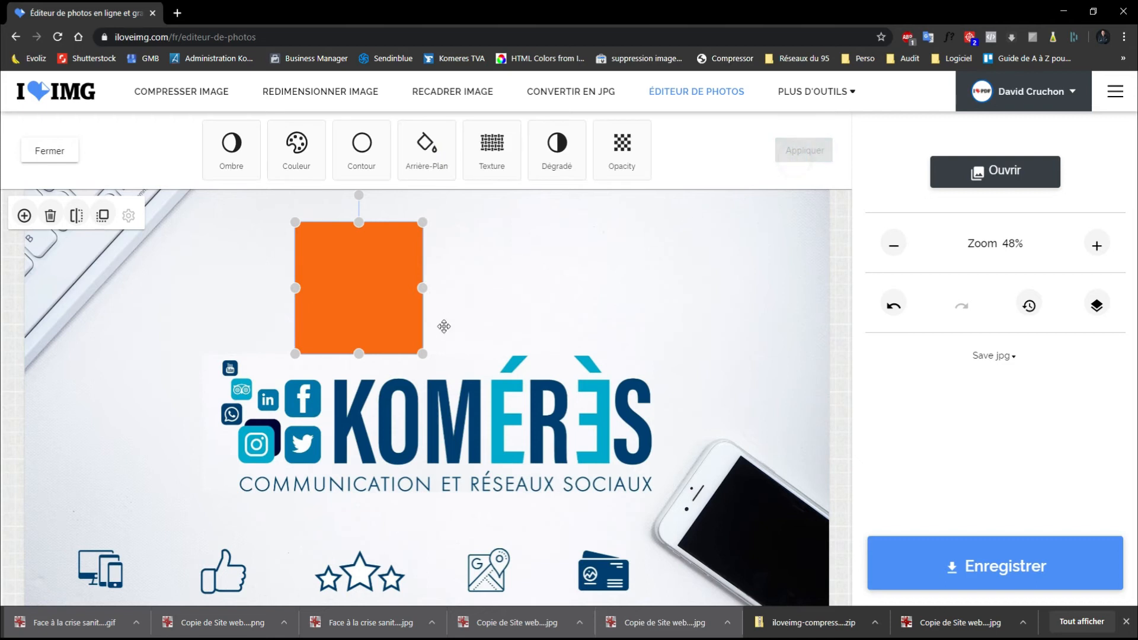
left_click(491, 166)
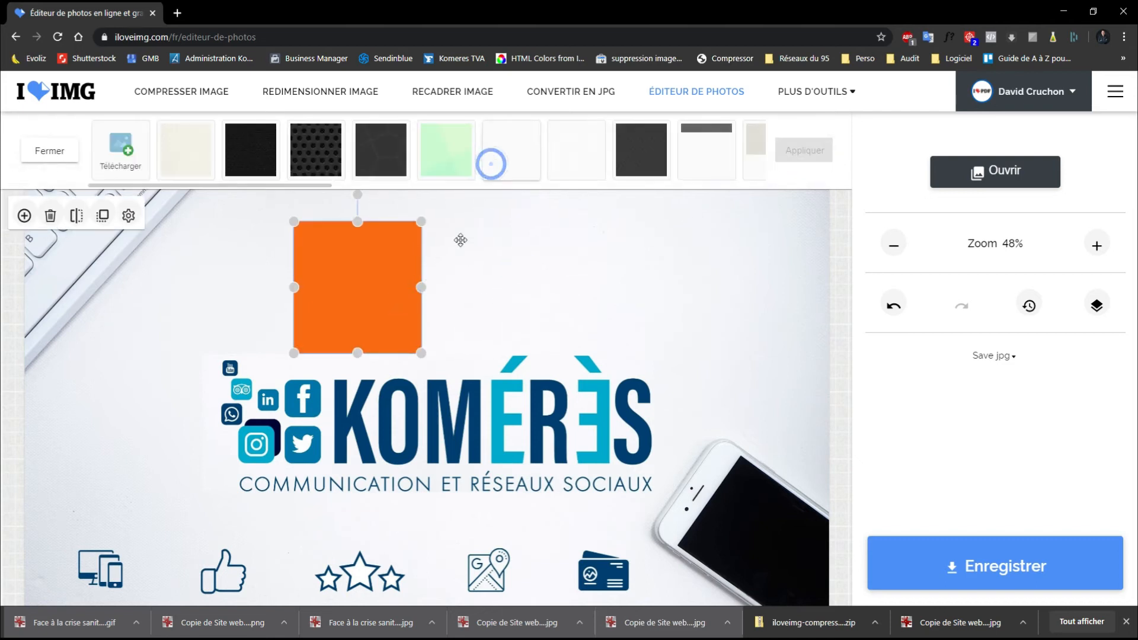
left_click(317, 157)
left_click(803, 150)
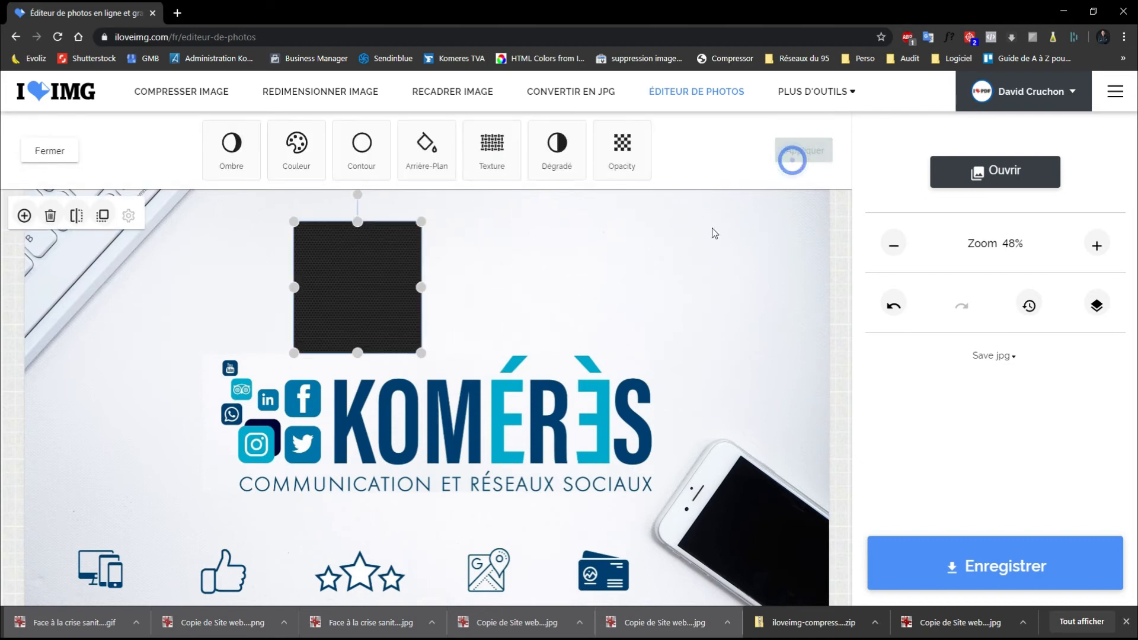
Fill the square with the olive-green gradient and try its opacity setting without reducing it.
left_click(556, 145)
left_click(427, 153)
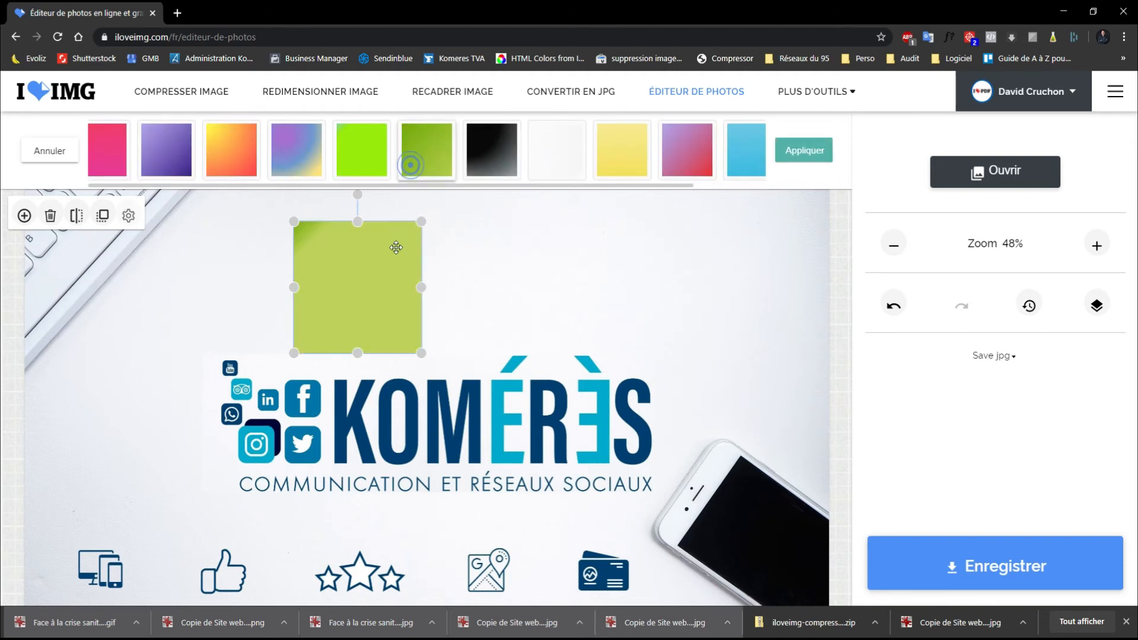
left_click(804, 150)
left_click(628, 162)
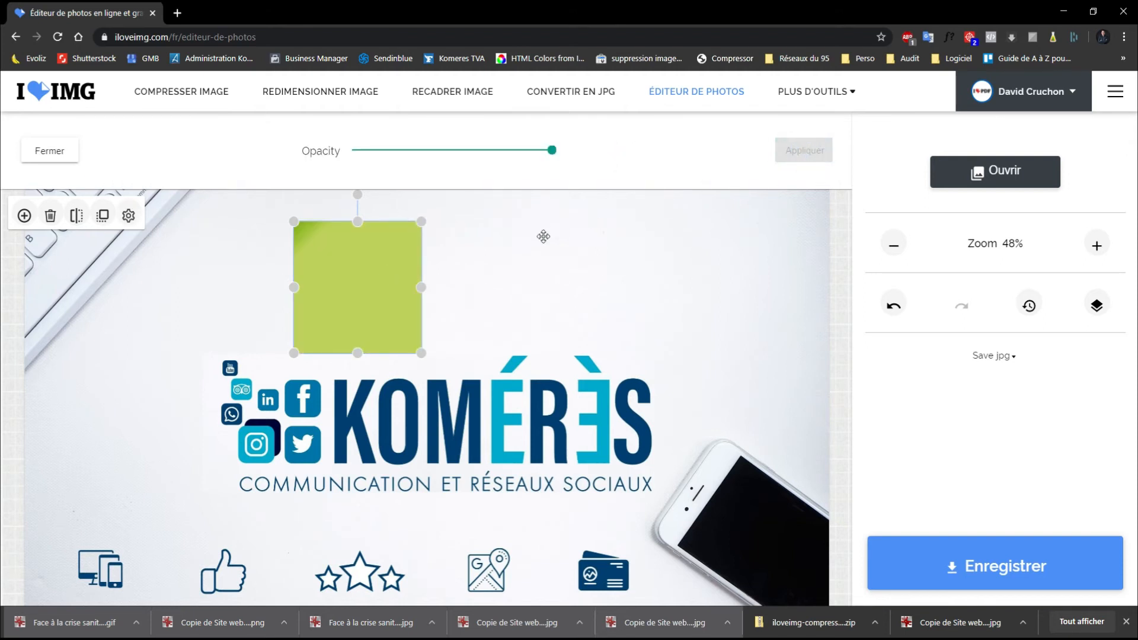
left_click_drag(552, 150, 606, 154)
left_click(62, 152)
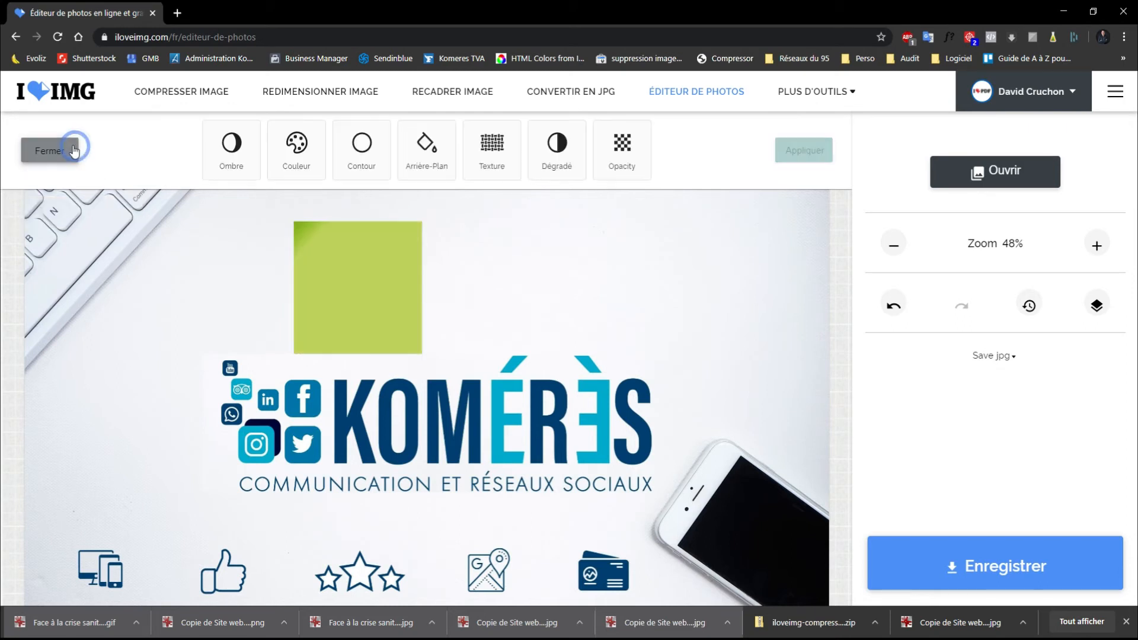
Delete the green square and leave the shape options.
left_click(398, 239)
key("Delete")
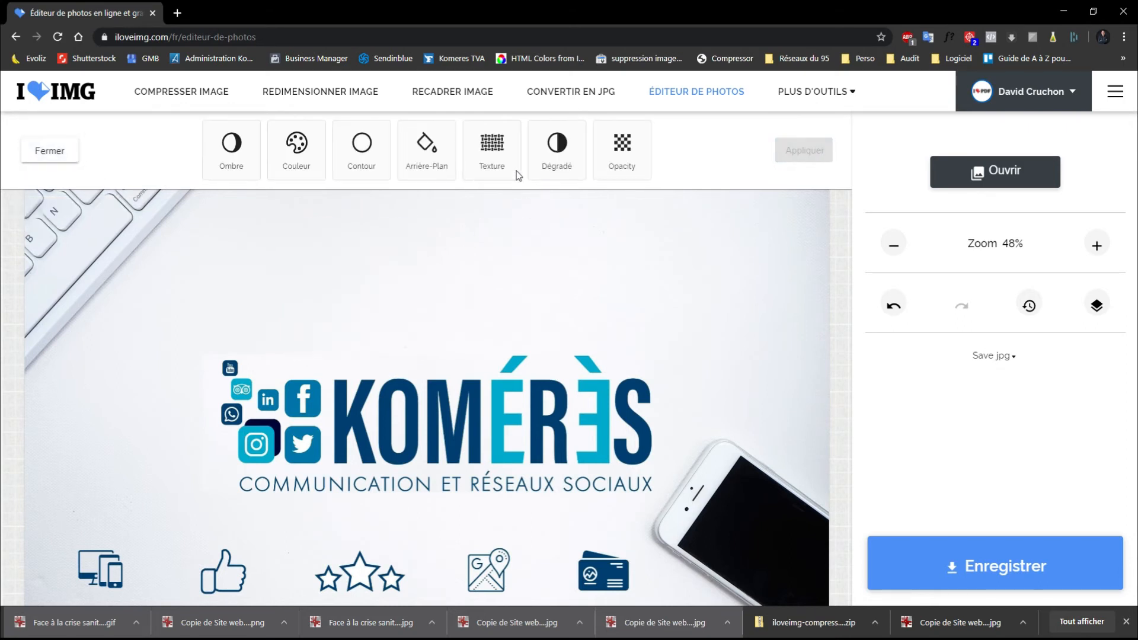
left_click(56, 152)
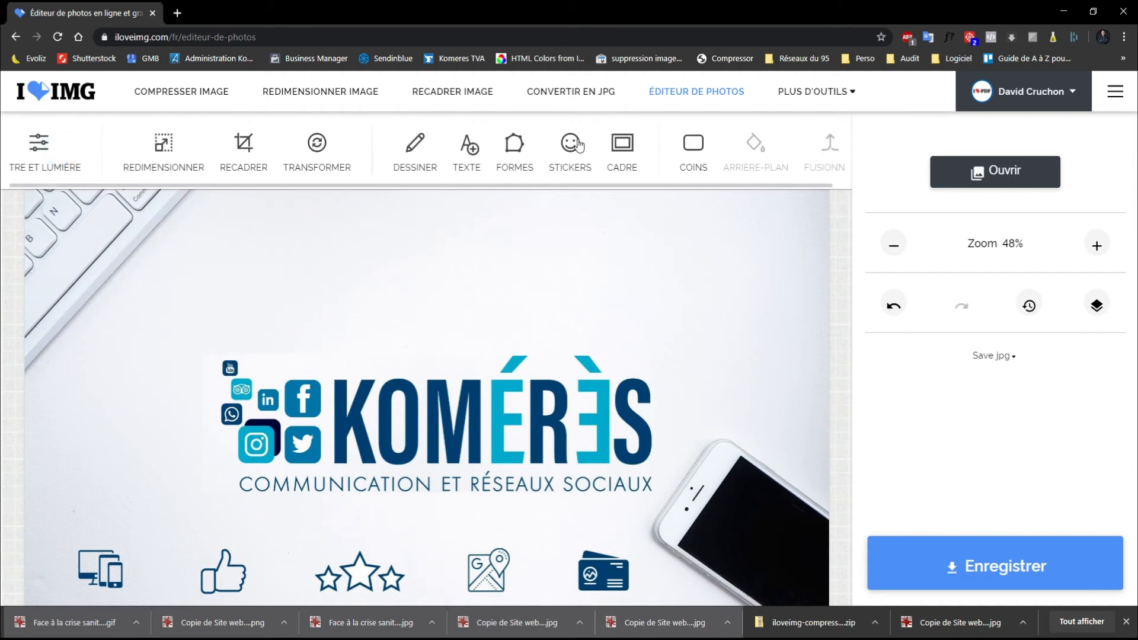
Try the Angel emoticon sticker, shrunk and placed above the logo, and discard it.
left_click(578, 145)
left_click(198, 151)
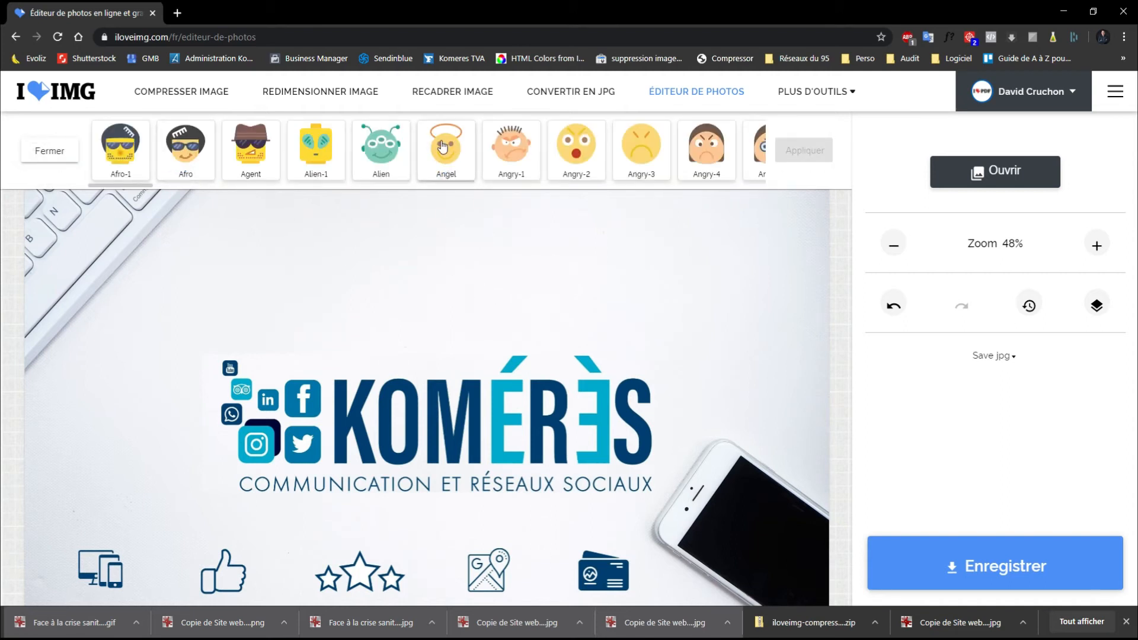
left_click(441, 146)
left_click_drag(457, 401, 419, 298)
left_click_drag(282, 212, 347, 274)
left_click_drag(415, 350, 465, 287)
left_click(634, 293)
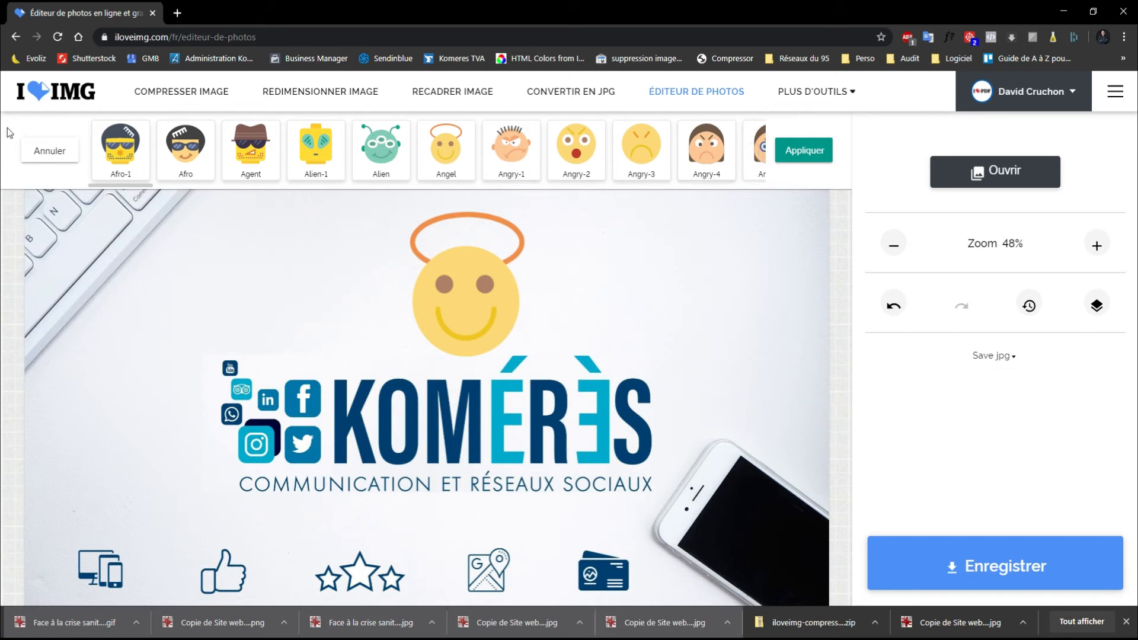
left_click(51, 152)
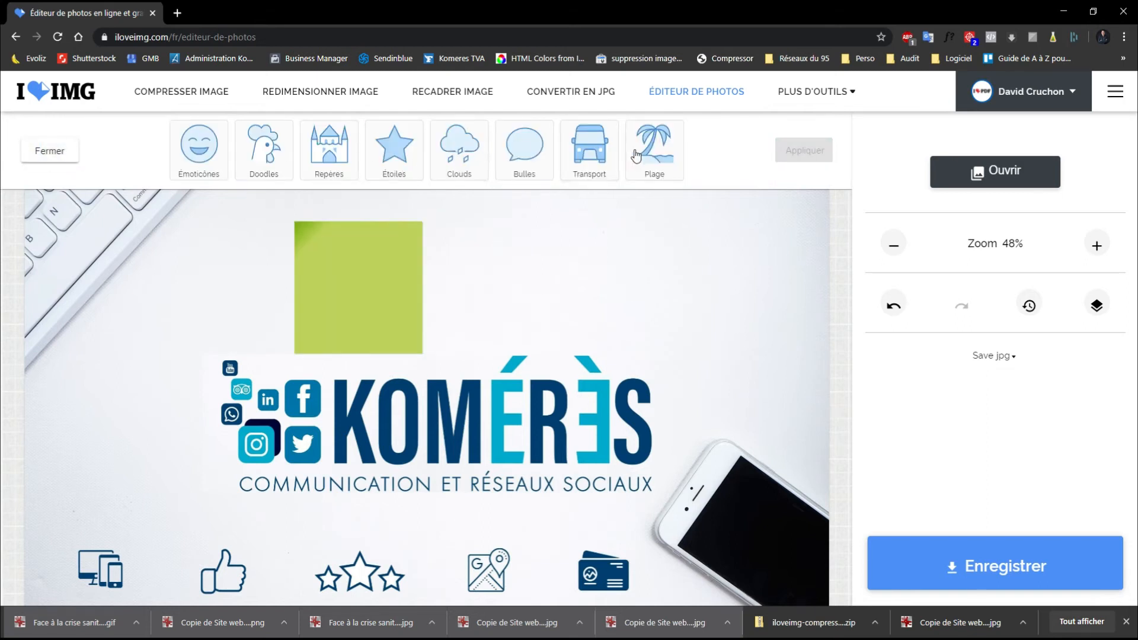
left_click(33, 163)
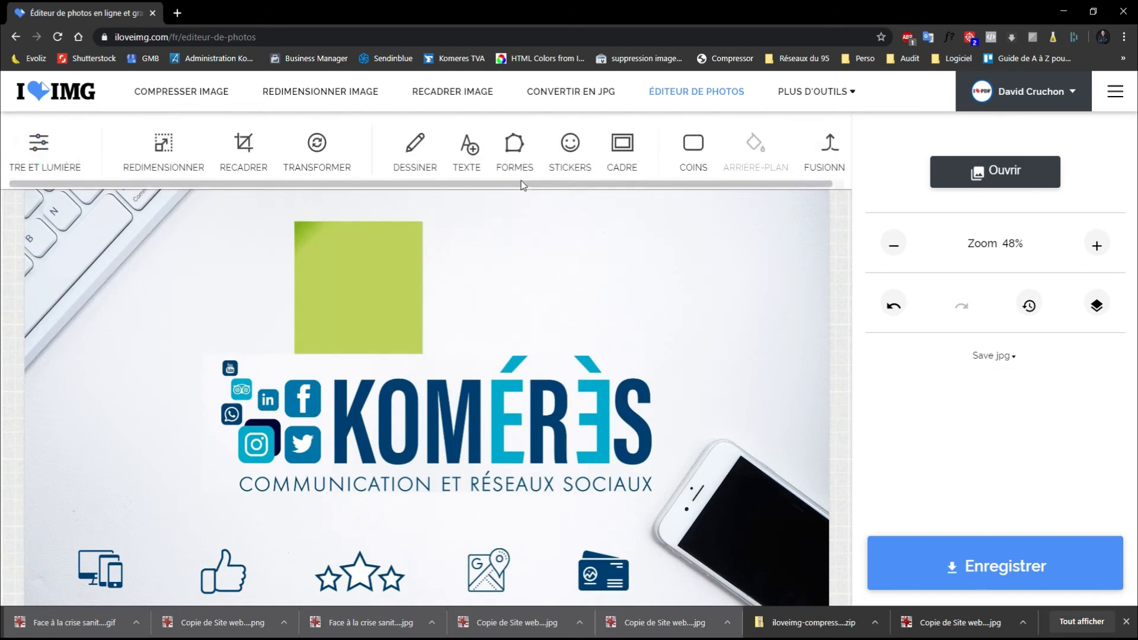
Preview several frames on the image, including Art #1, and choose Grunge #2.
left_click(623, 148)
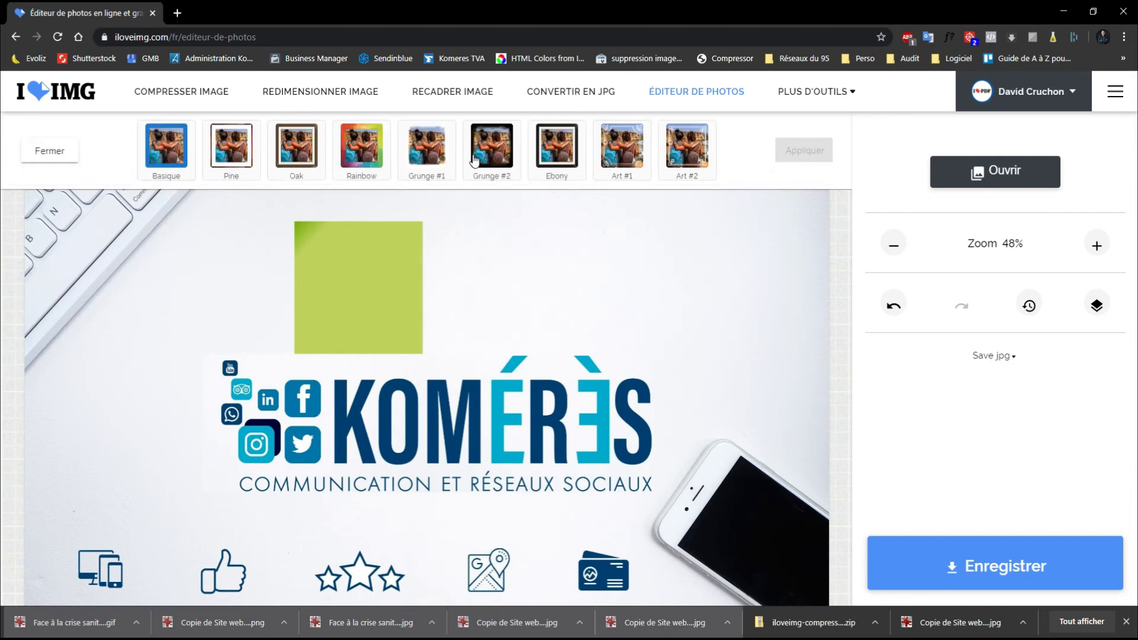
left_click(500, 147)
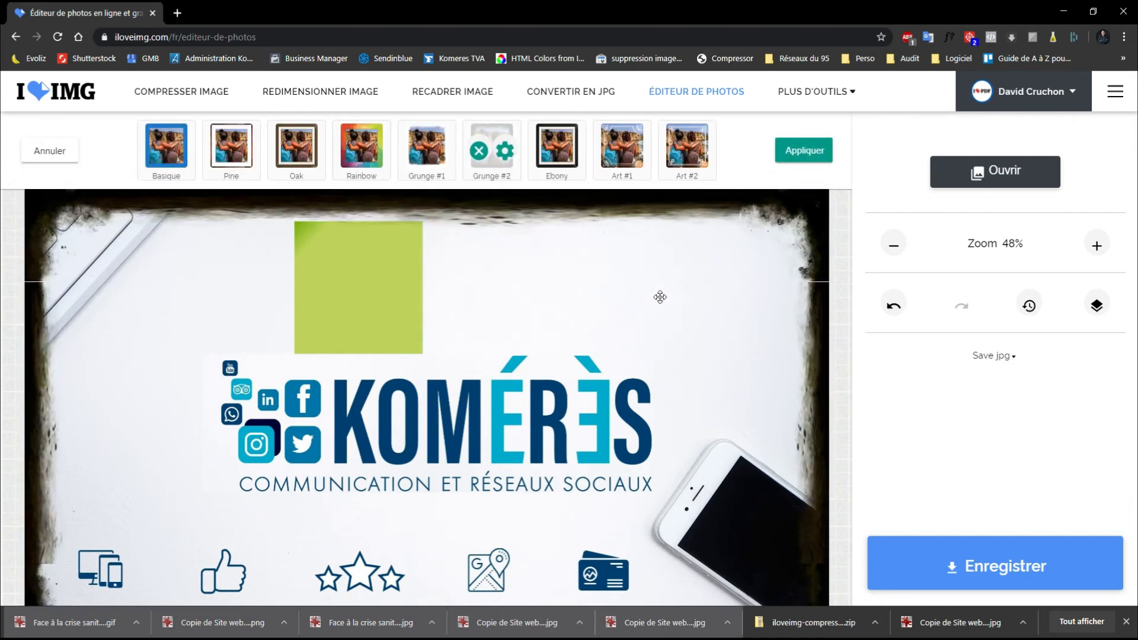
left_click(621, 148)
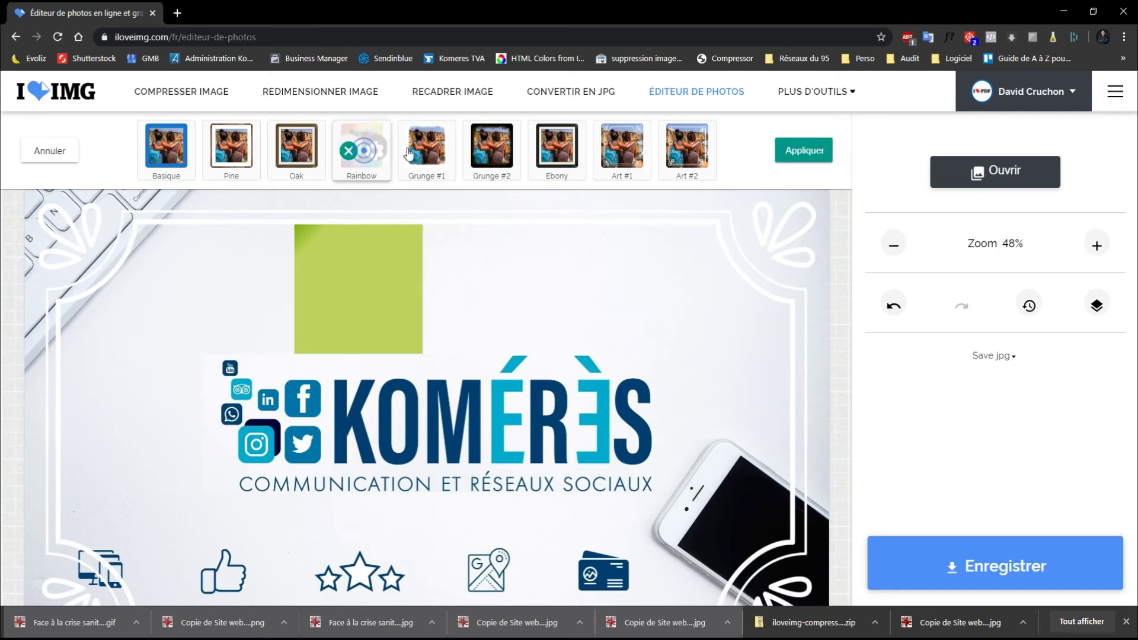
left_click(289, 160)
left_click(517, 155)
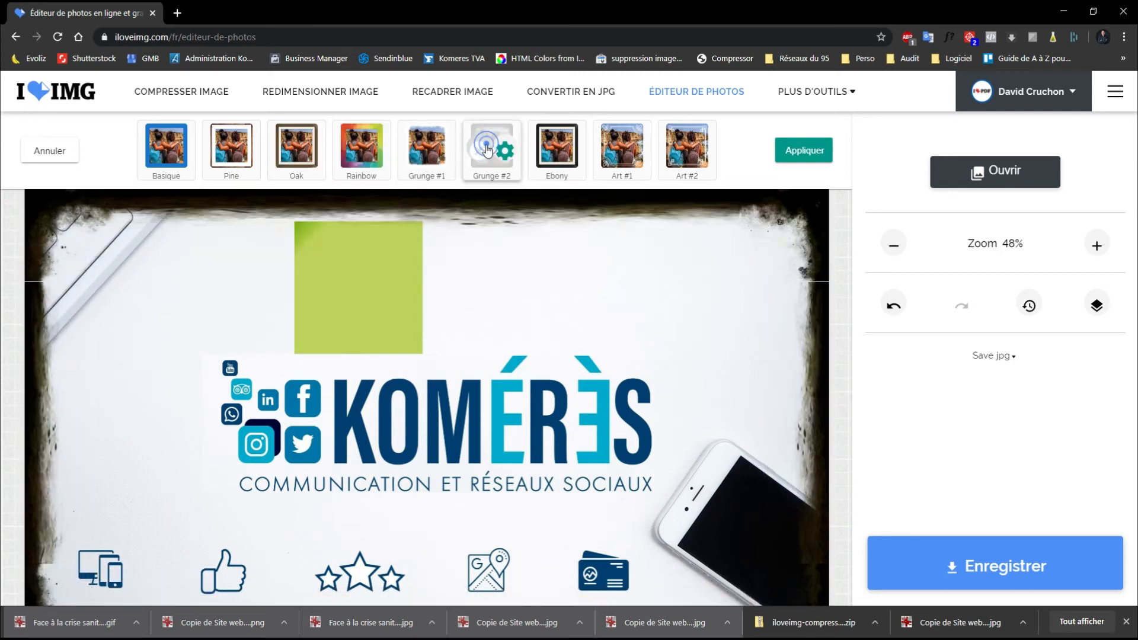
scroll(677, 357, "down", 1)
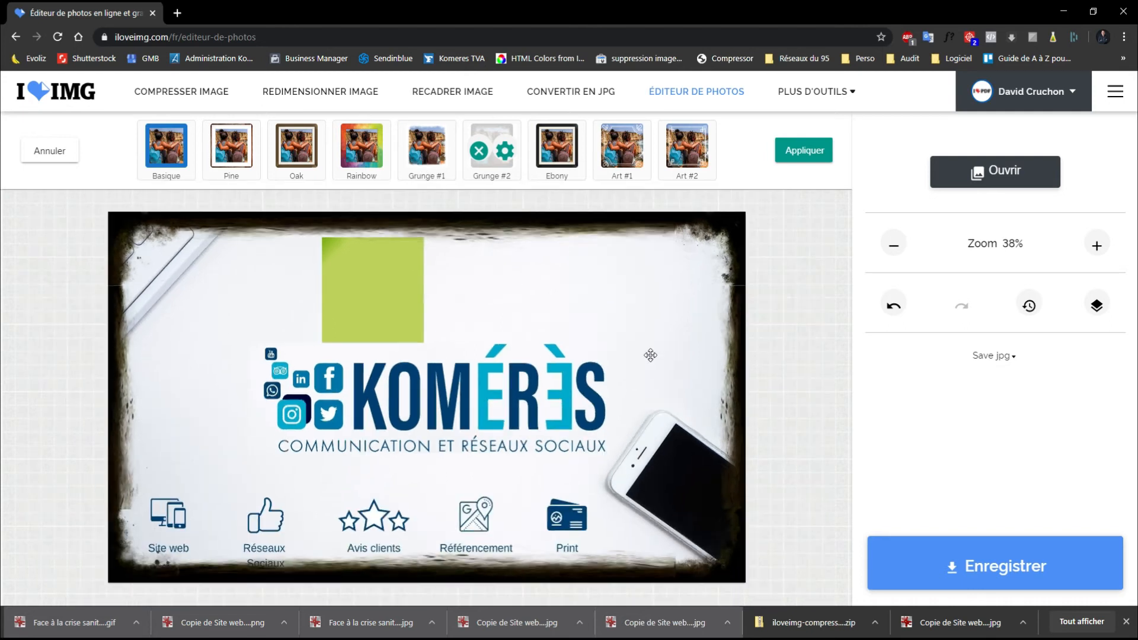
Delete the green square above the logo and apply the chosen frame to the image.
left_click(394, 296)
key("Delete")
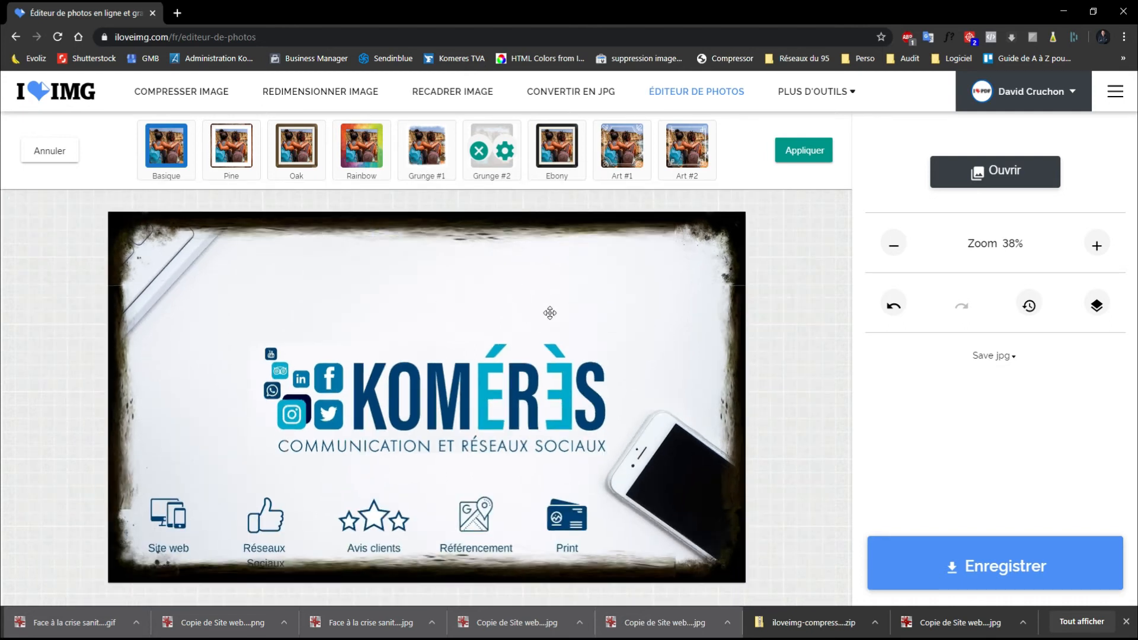
left_click(802, 147)
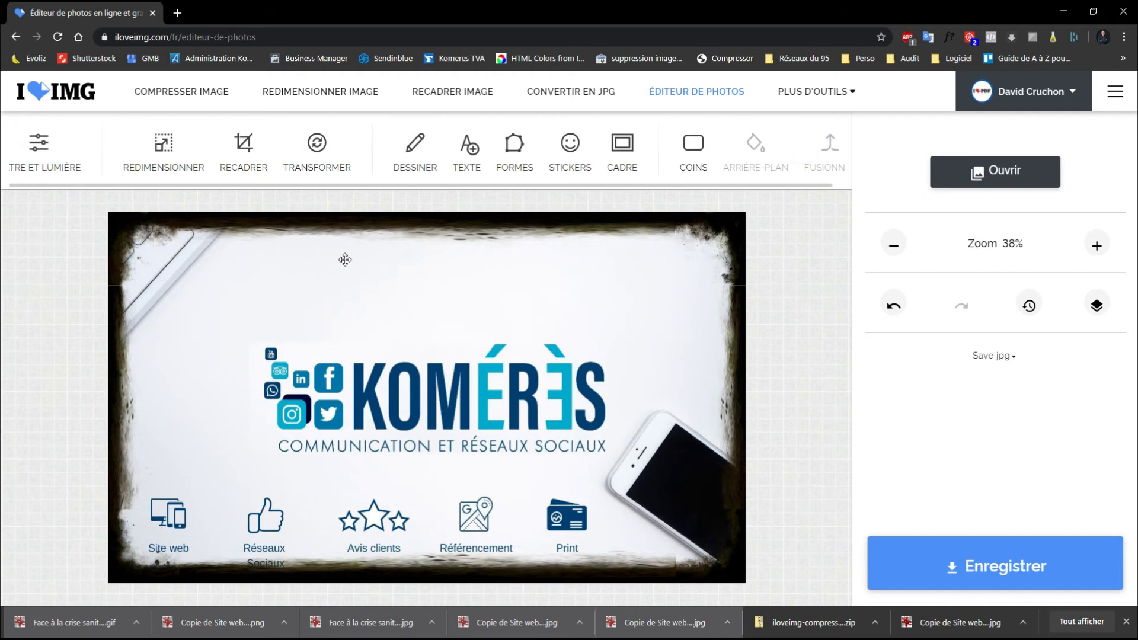
Try to round the image's corners with the radius at its maximum.
left_click(695, 143)
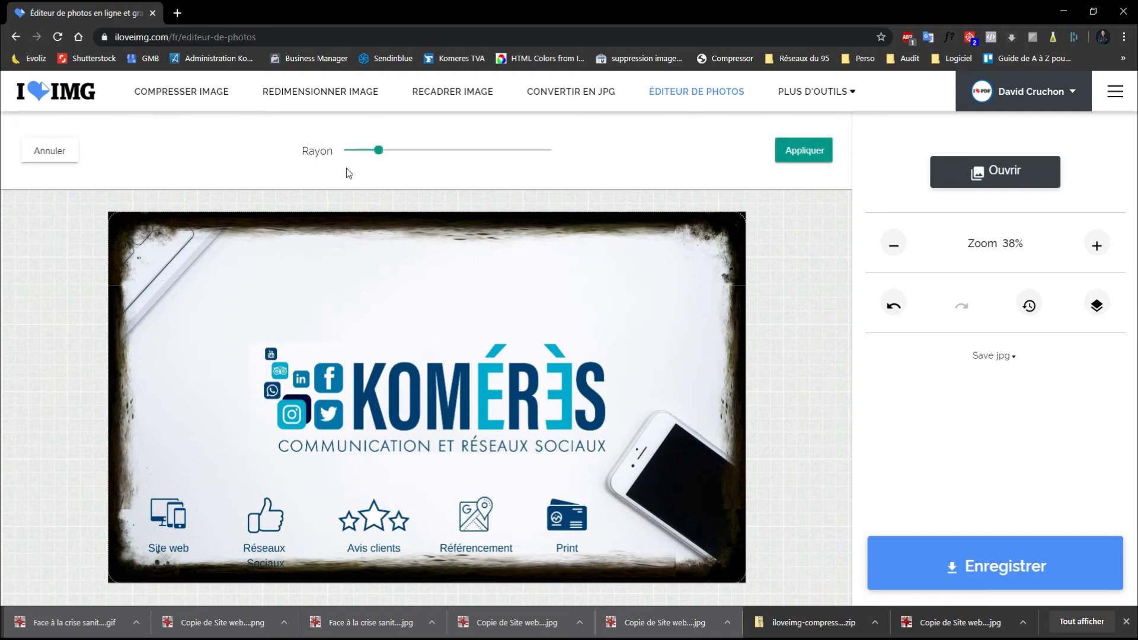
left_click_drag(379, 150, 723, 155)
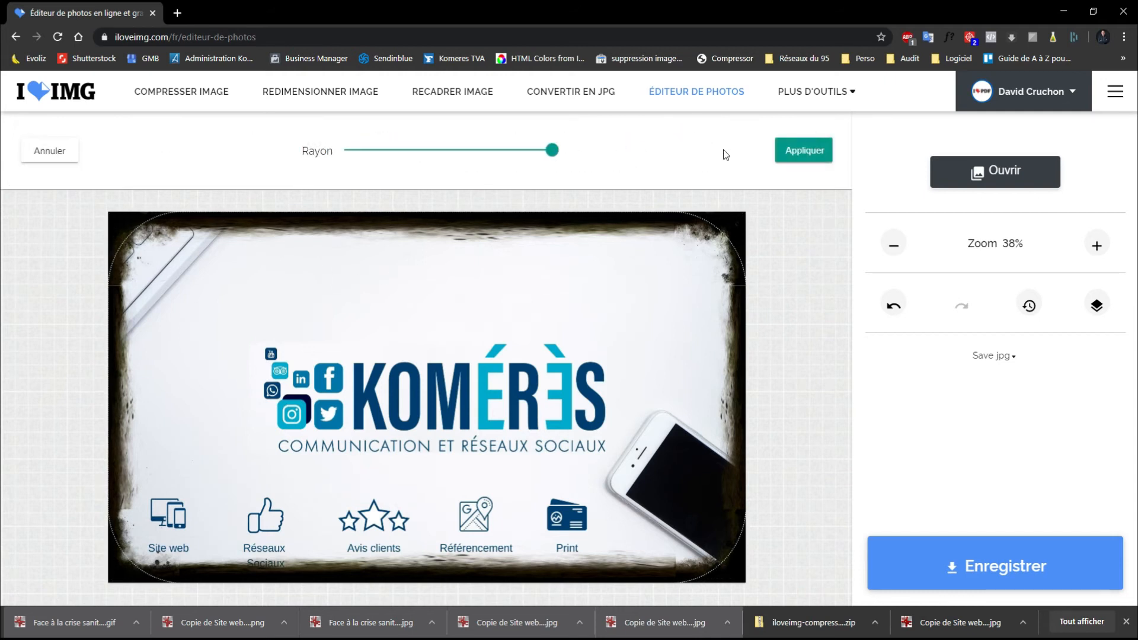
left_click(804, 150)
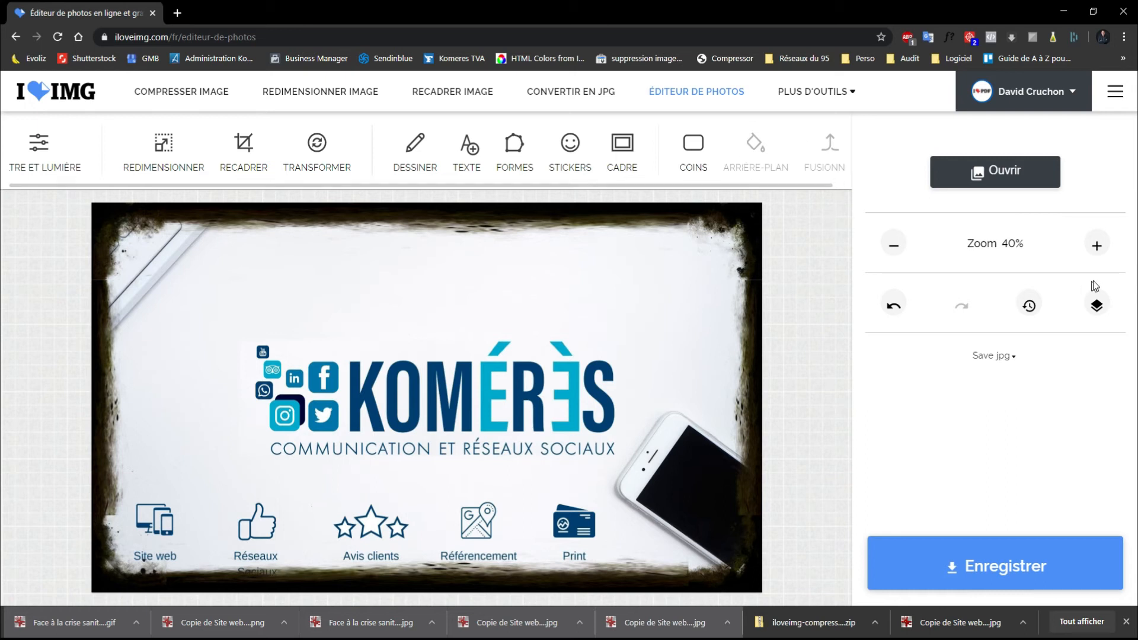
Try the editor's zoom controls by zooming the image out and back in to 40%.
left_click(892, 246)
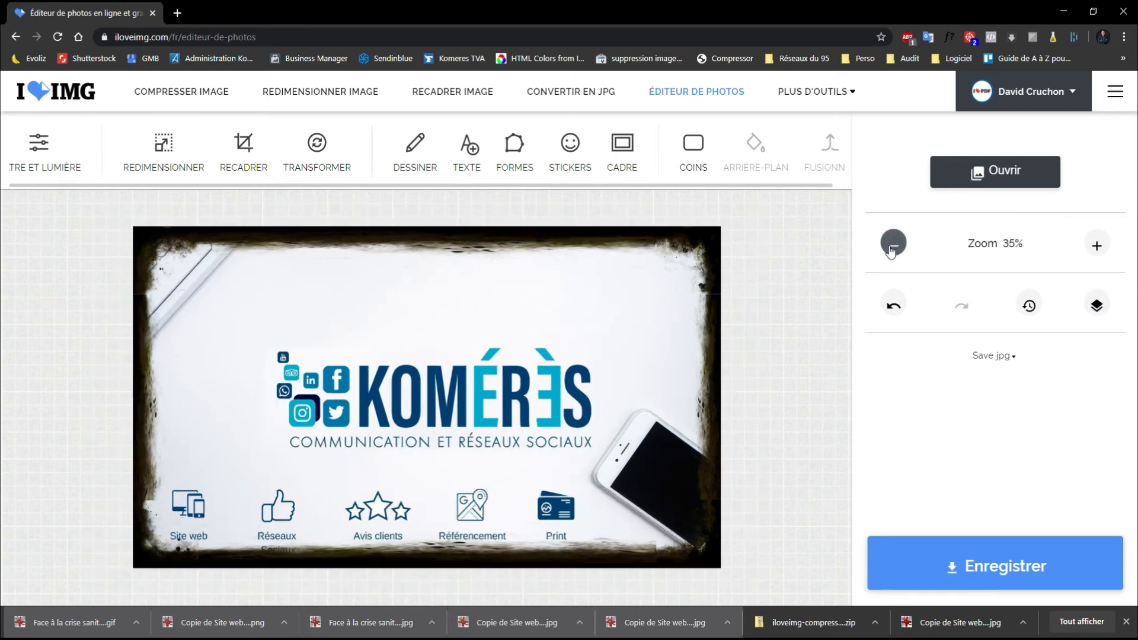
left_click(892, 244)
left_click(1097, 245)
left_click(1097, 245)
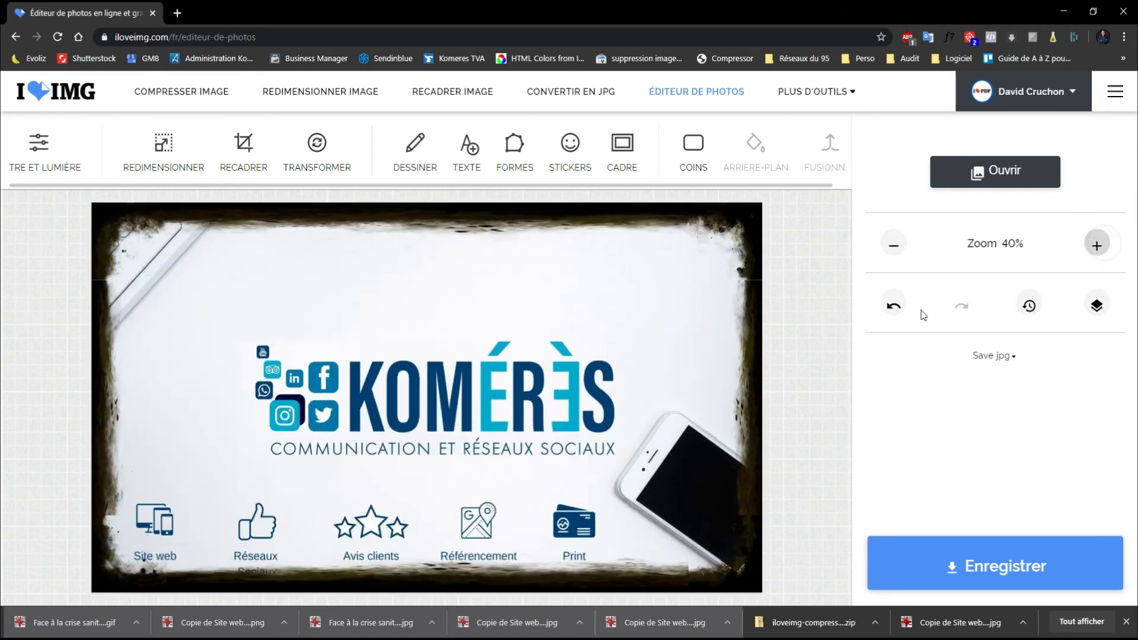
Examine the objects list of the framed image, hiding and showing it again.
left_click(1097, 306)
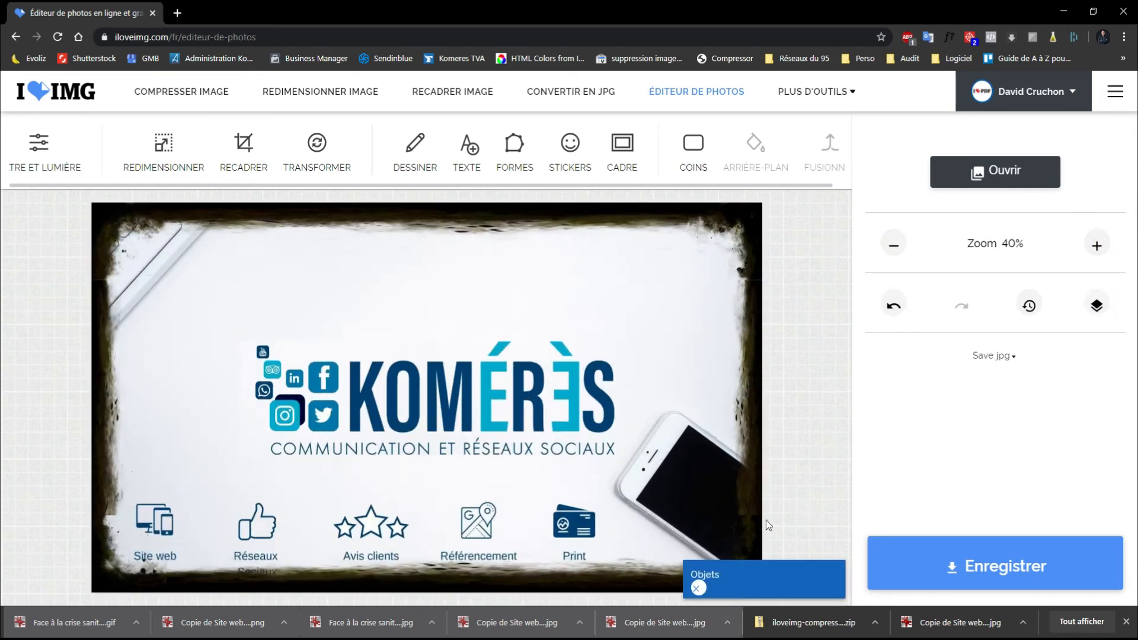
left_click(642, 354)
left_click(1097, 306)
left_click(1097, 306)
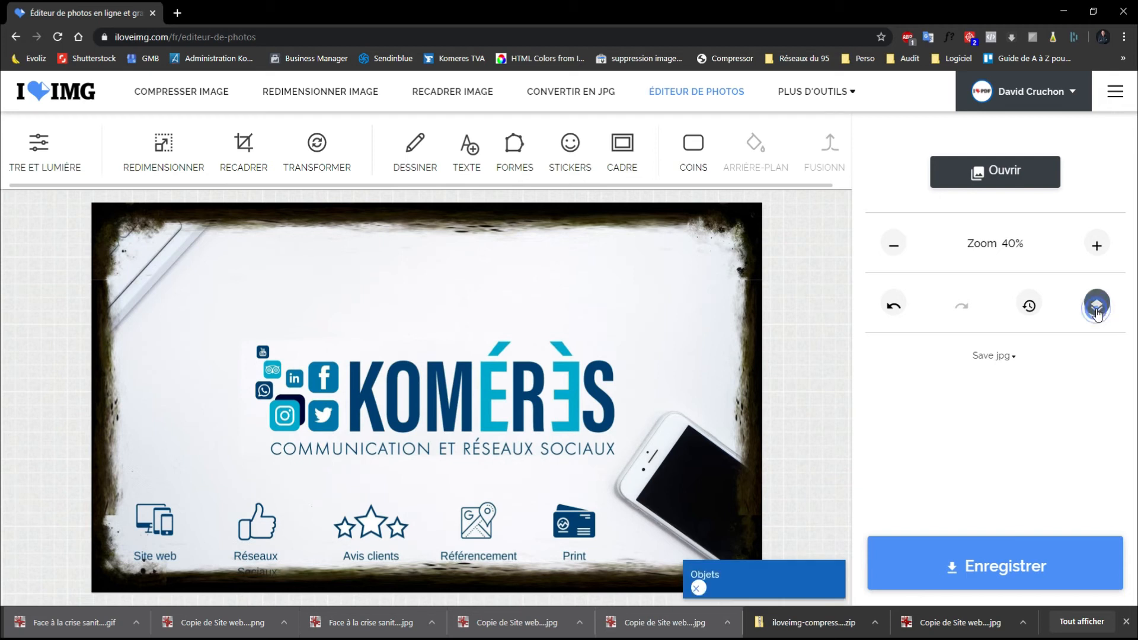
left_click(700, 589)
left_click(1097, 305)
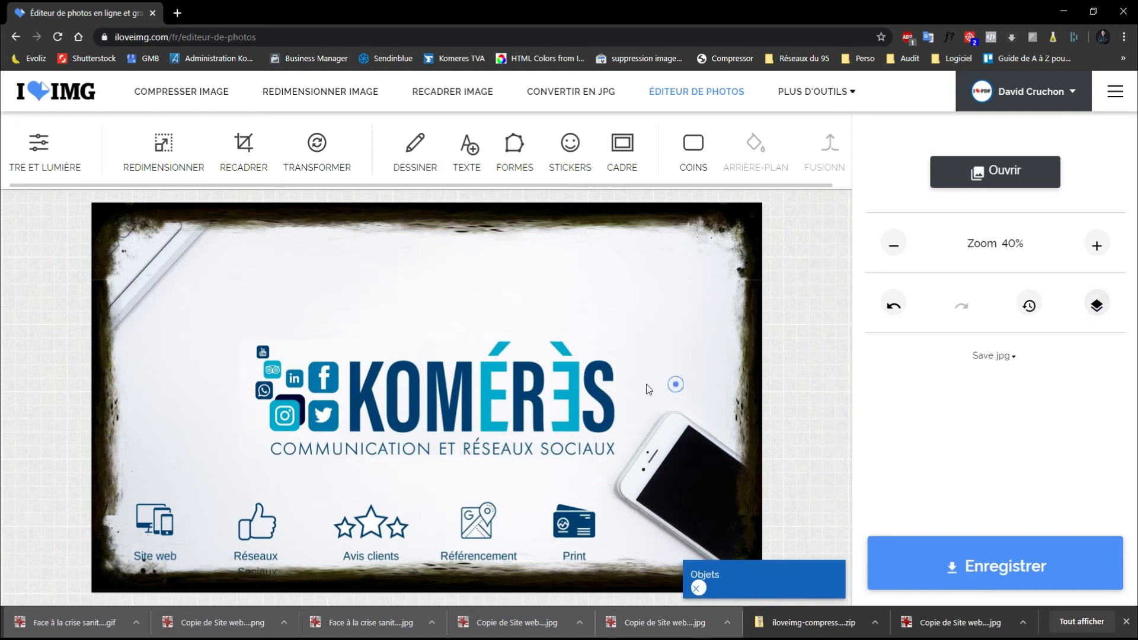
scroll(791, 340, "down", 2)
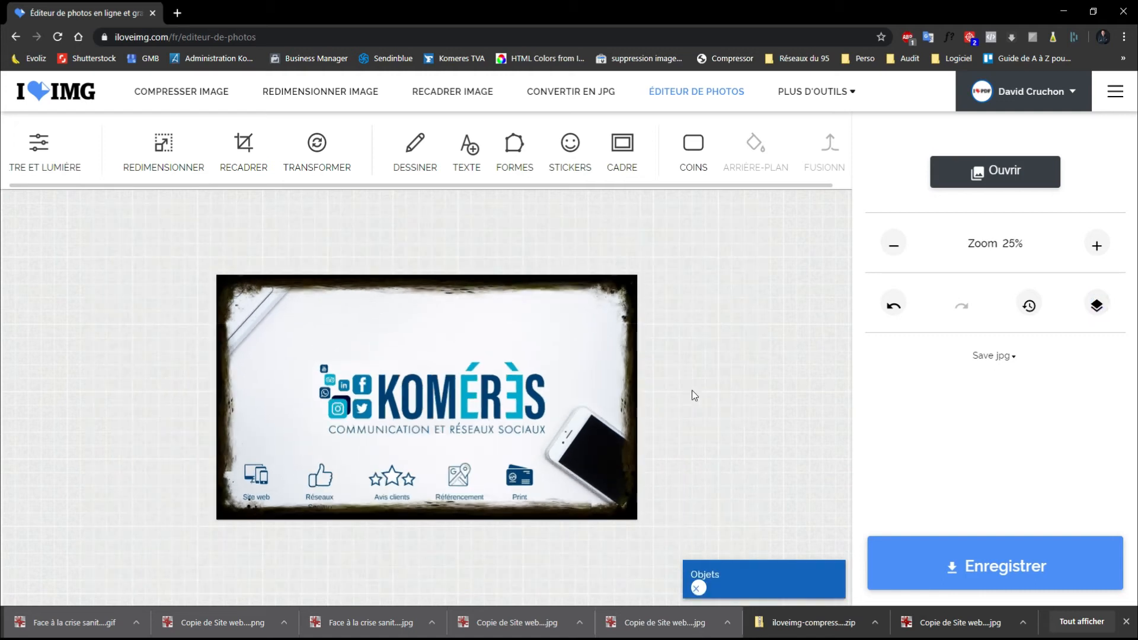
left_click(1100, 300)
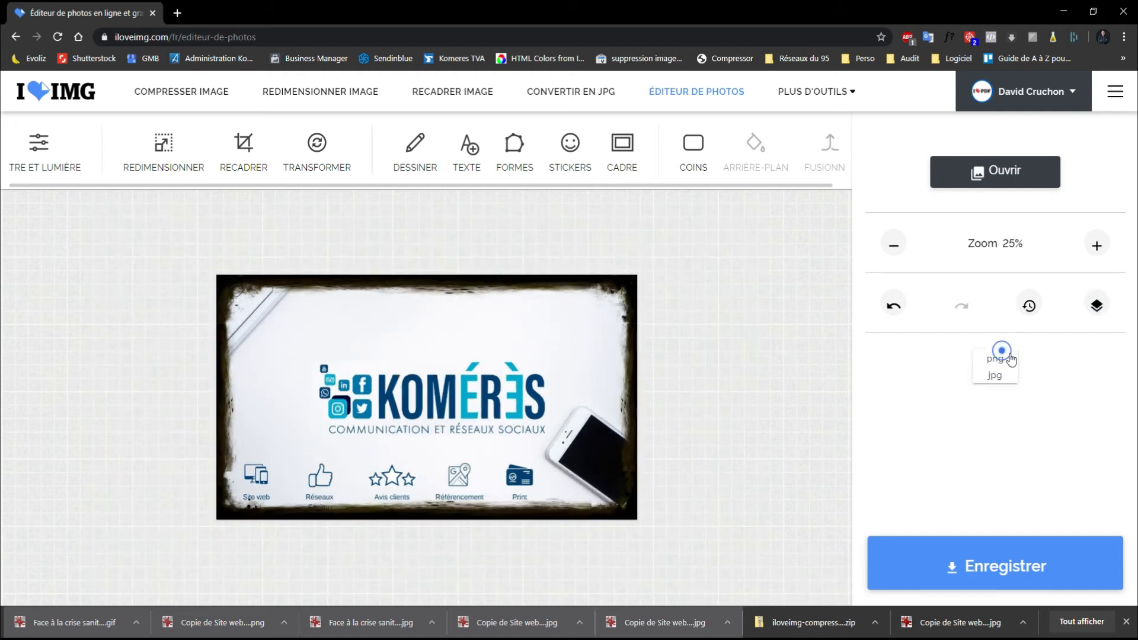
left_click(1106, 303)
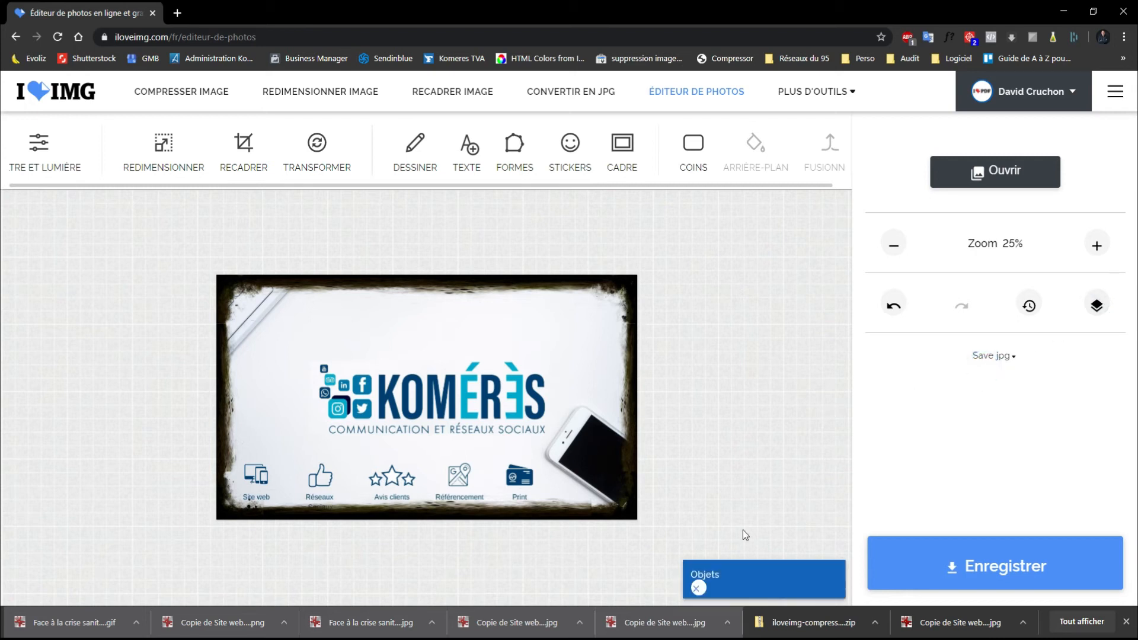
left_click(532, 438)
Add a black rectangle shape, show the objects list and move the rectangle over the right part of the logo.
left_click(514, 149)
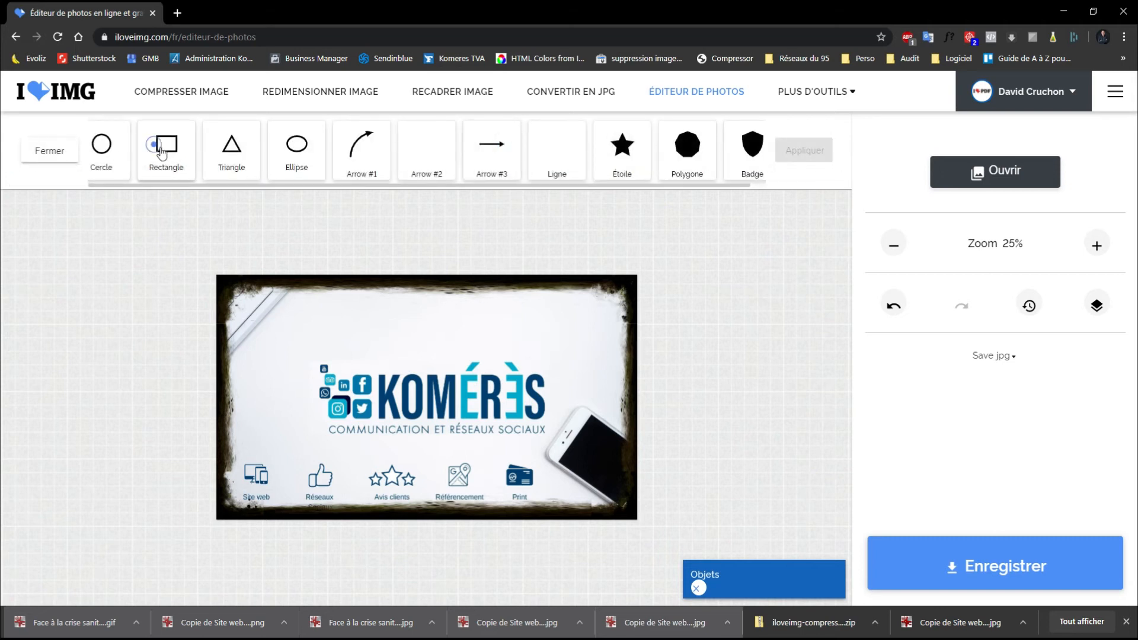
left_click(166, 148)
left_click(1097, 304)
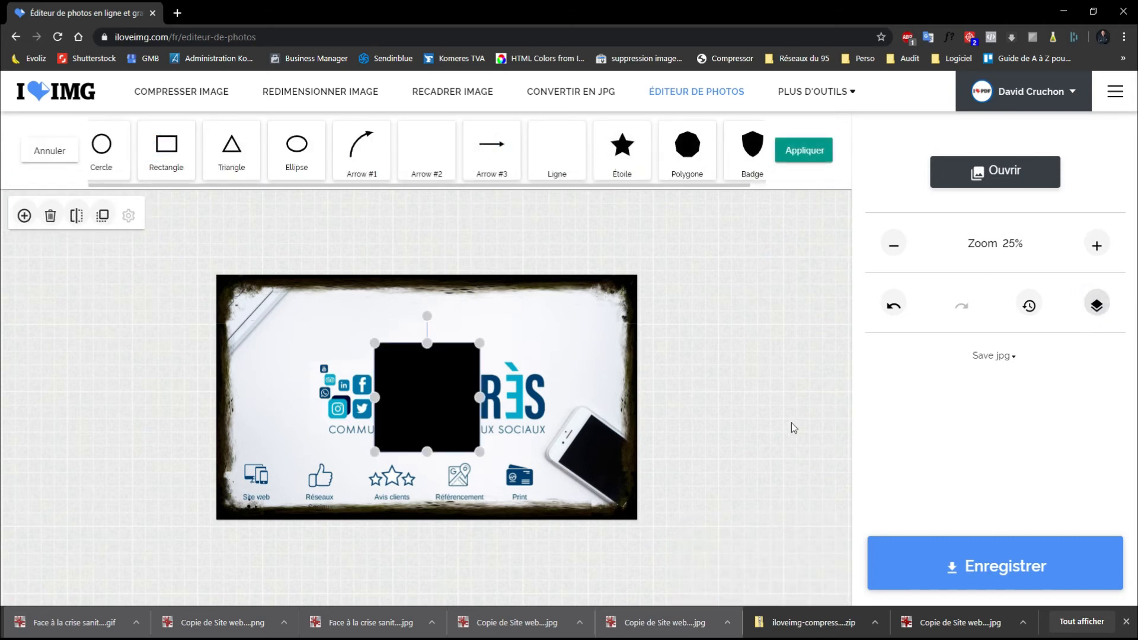
left_click_drag(451, 415, 517, 408)
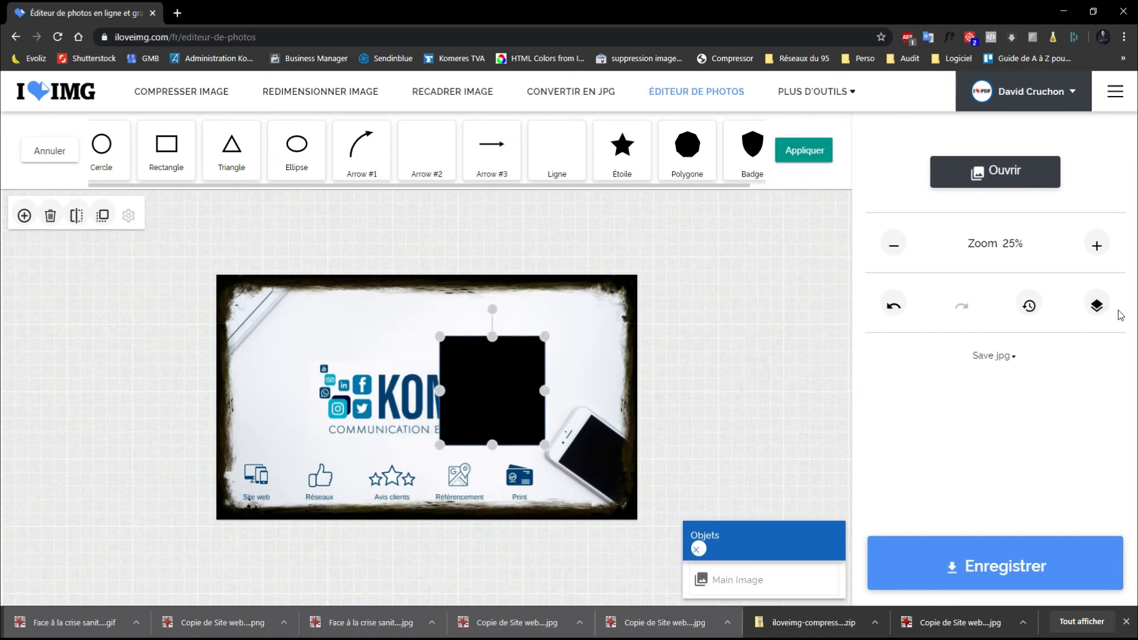
Hide the objects list, delete the black rectangle and leave the shape options without applying.
left_click(365, 376)
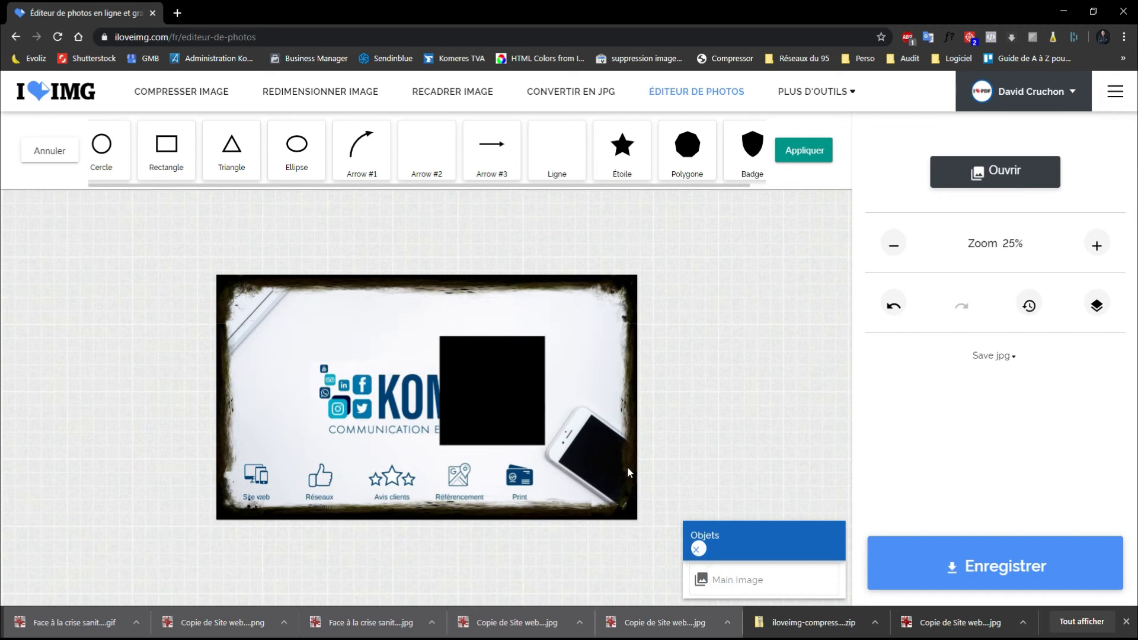
left_click(698, 551)
left_click(484, 393)
key("Delete")
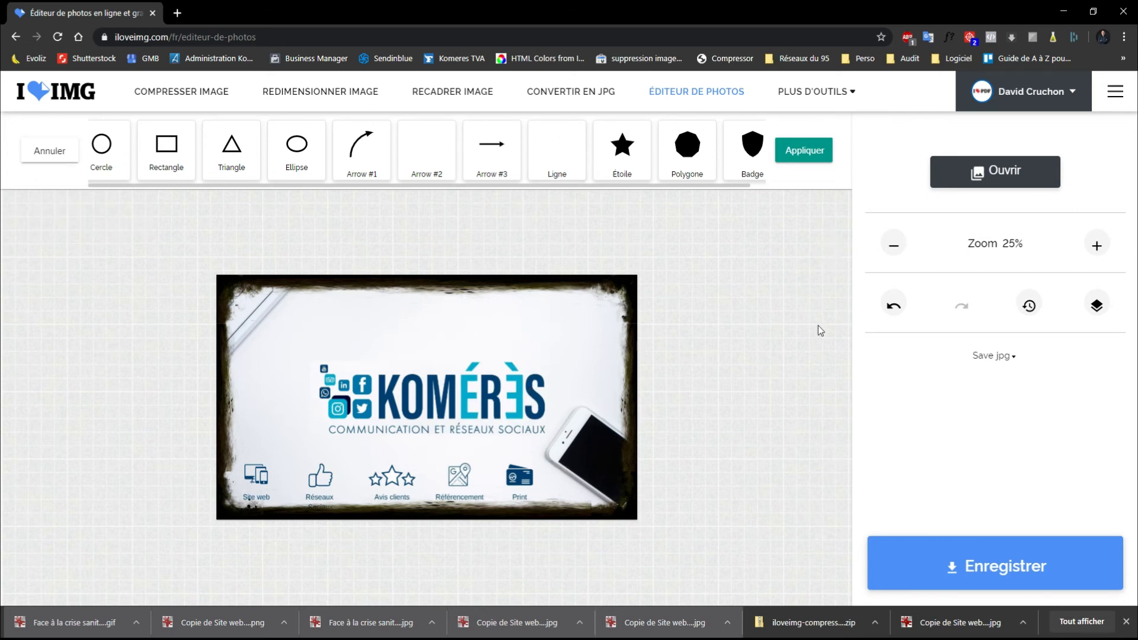
left_click(49, 150)
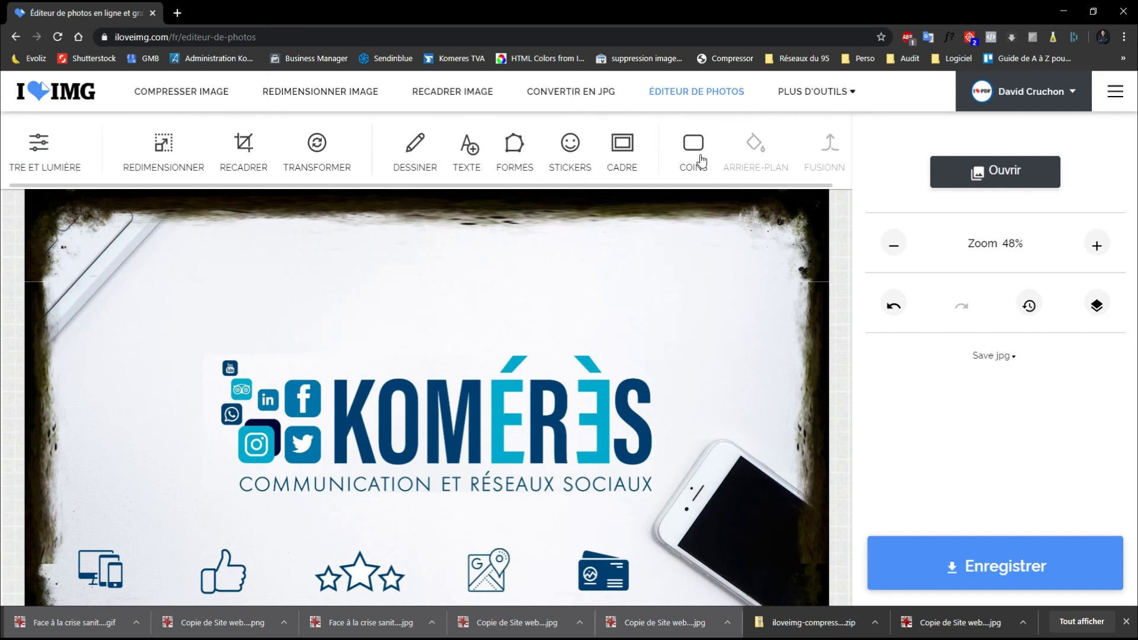
Save the framed image as a JPG, view the downloaded image.jpg in IrfanView and close it.
left_click(956, 564)
left_click(93, 627)
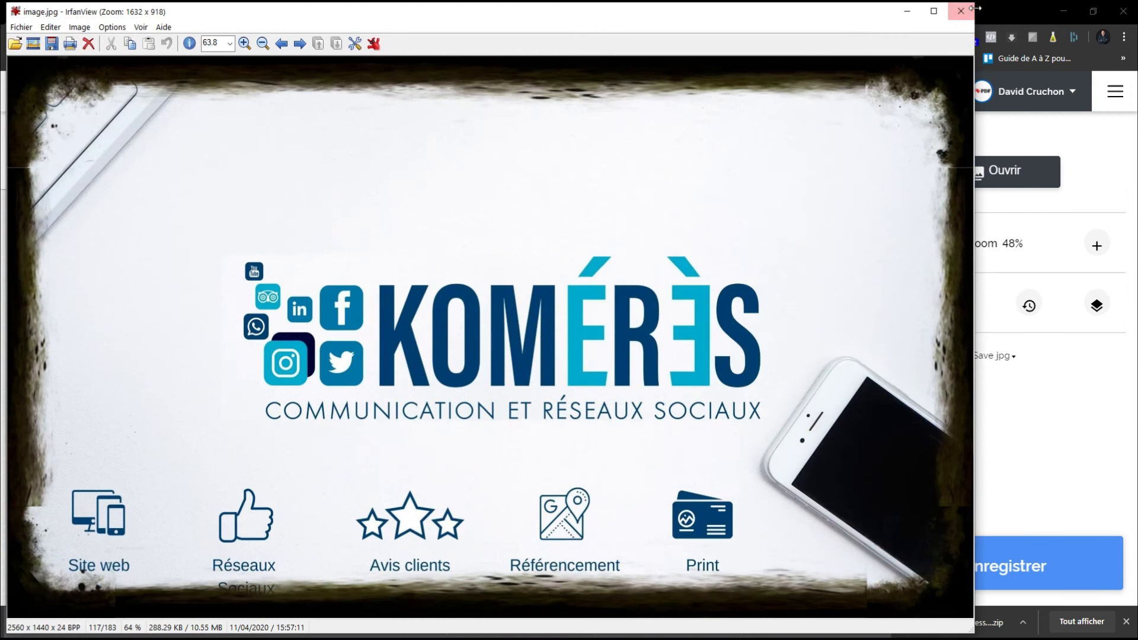
left_click(966, 12)
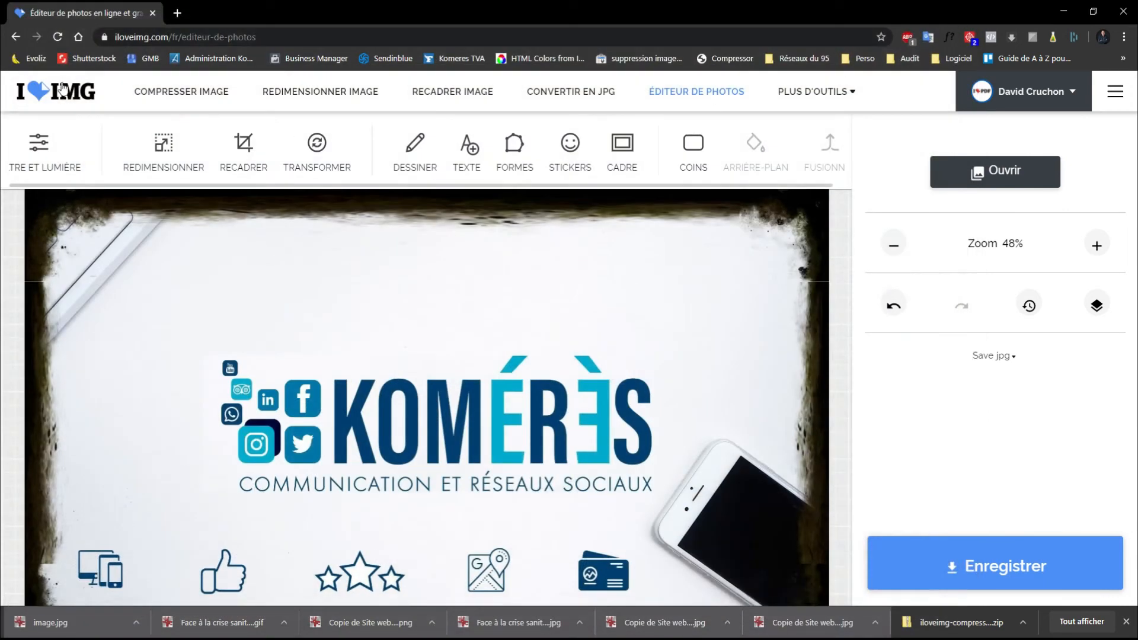
Return to the iLoveIMG home page, open the image watermark tool and load image.jpg from the downloads folder.
left_click(62, 89)
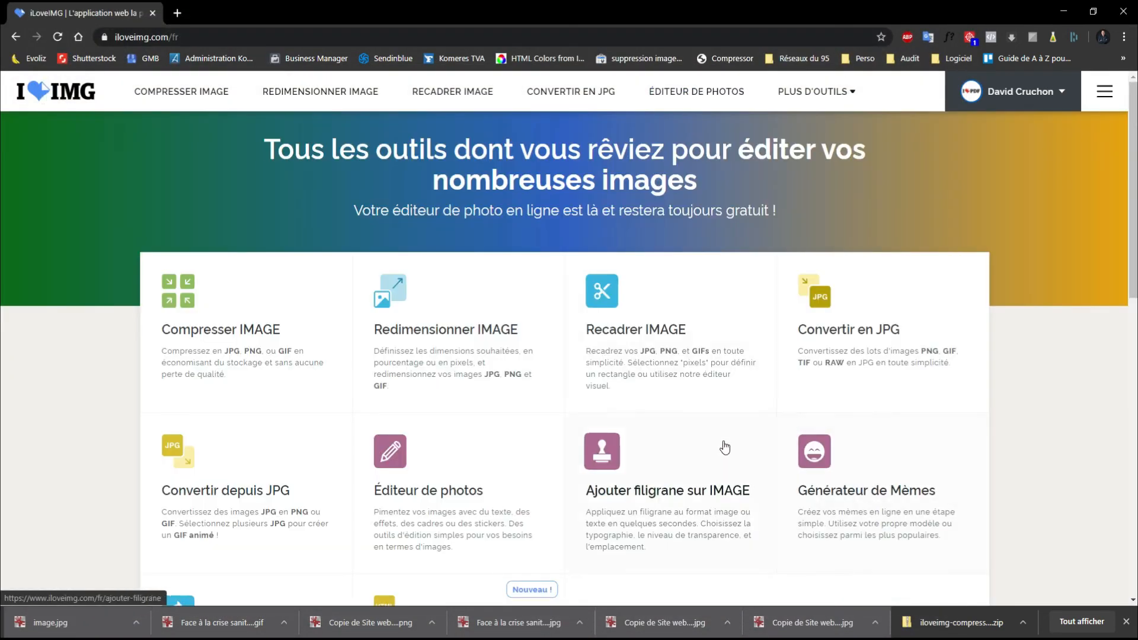
scroll(724, 447, "down", 2)
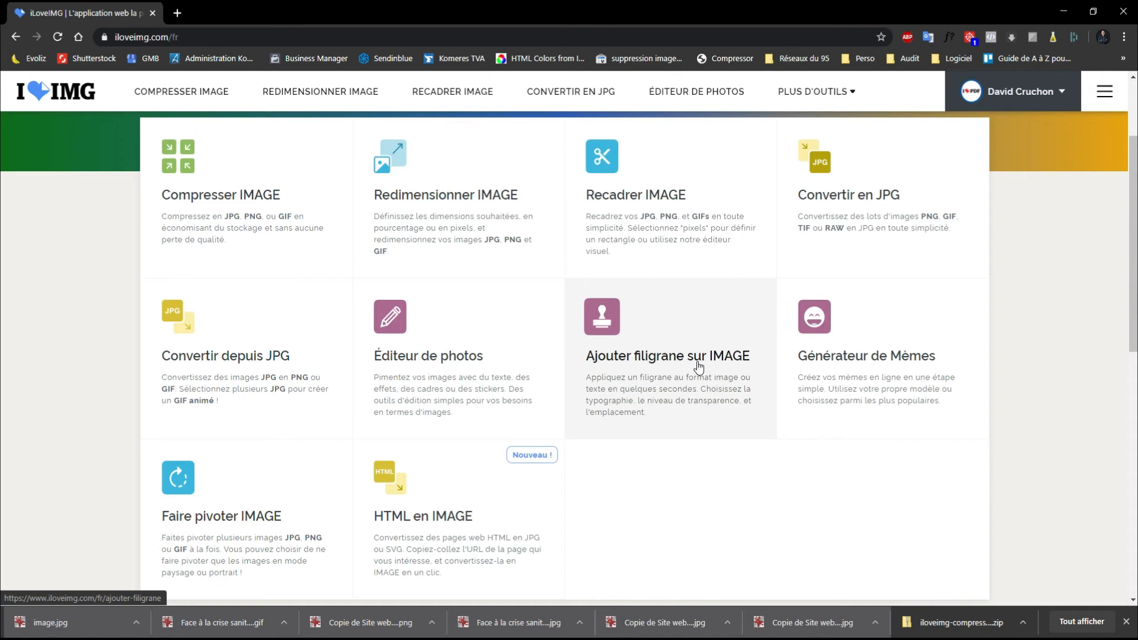
left_click(697, 364)
left_click(554, 260)
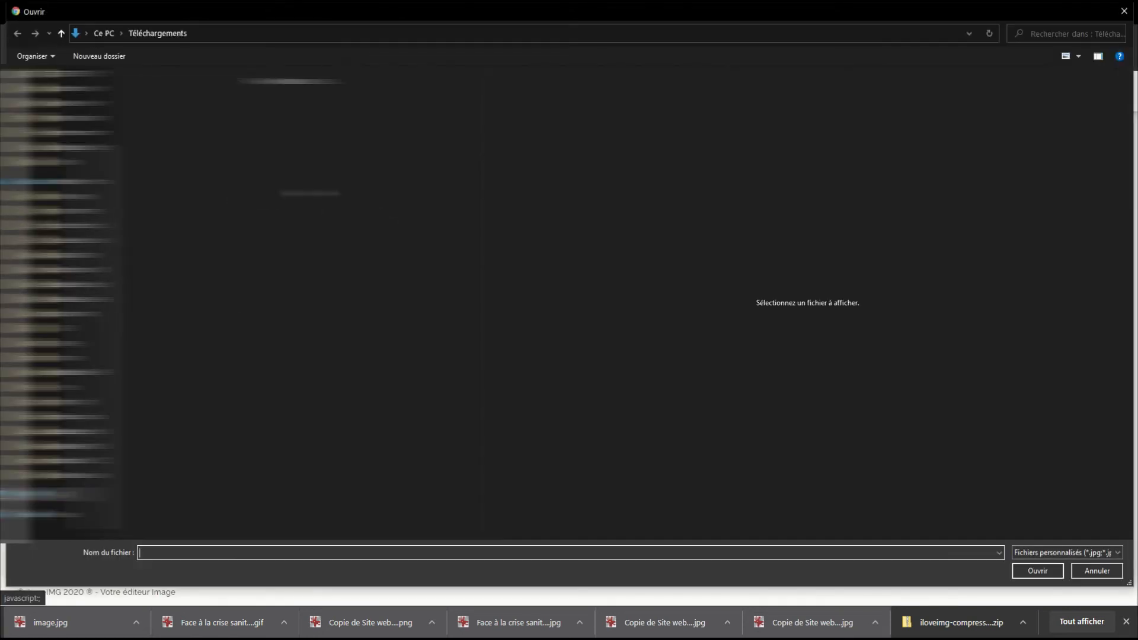
double_click(140, 120)
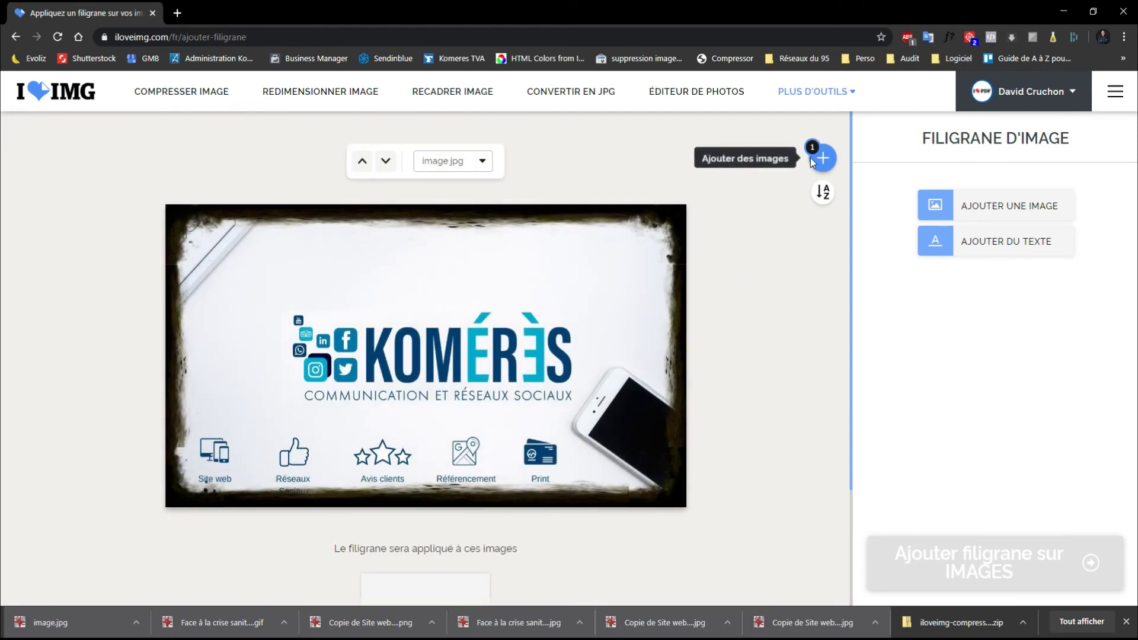
Add Com' Finement #9.jpg and a Face à la crise sanitaire JPG from the computer to the images for watermarking.
mouse_move(806, 167)
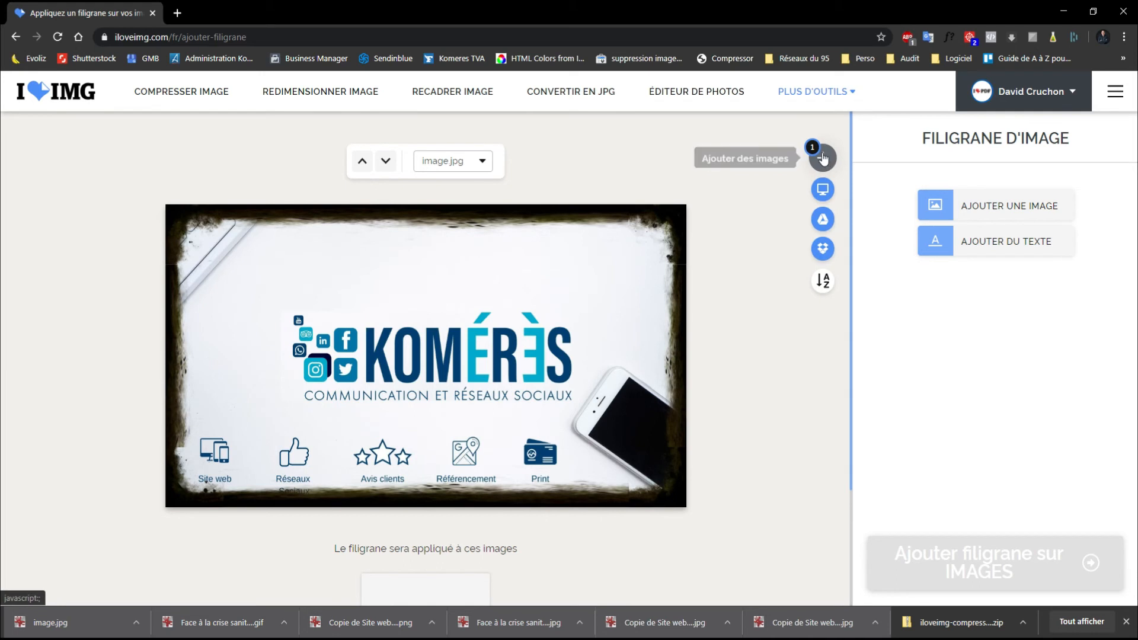
left_click(823, 189)
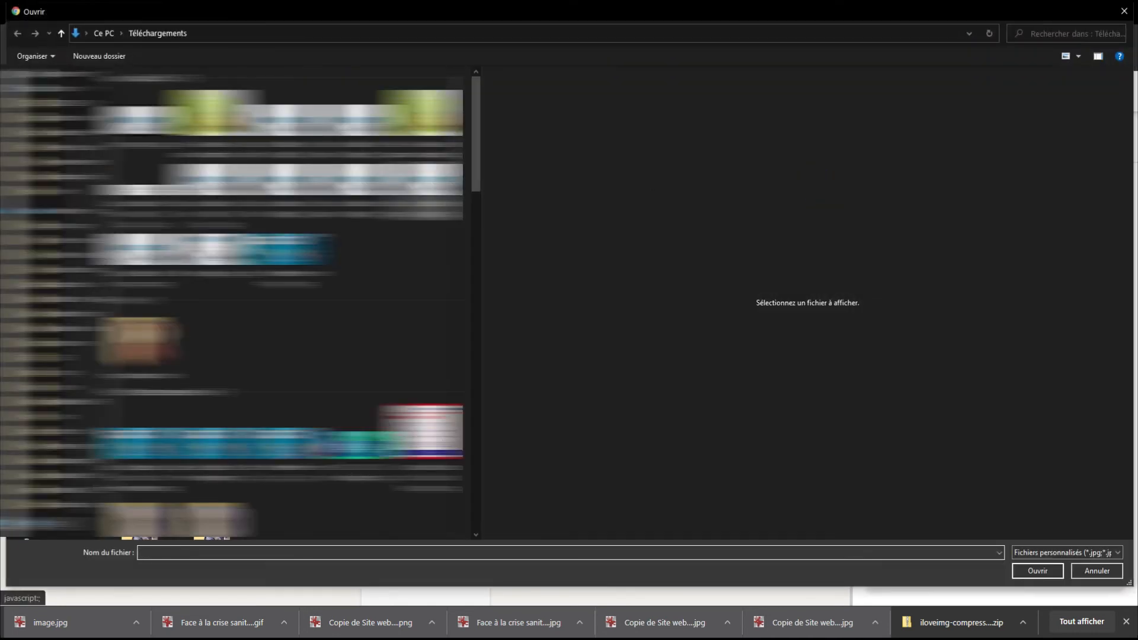
double_click(285, 244)
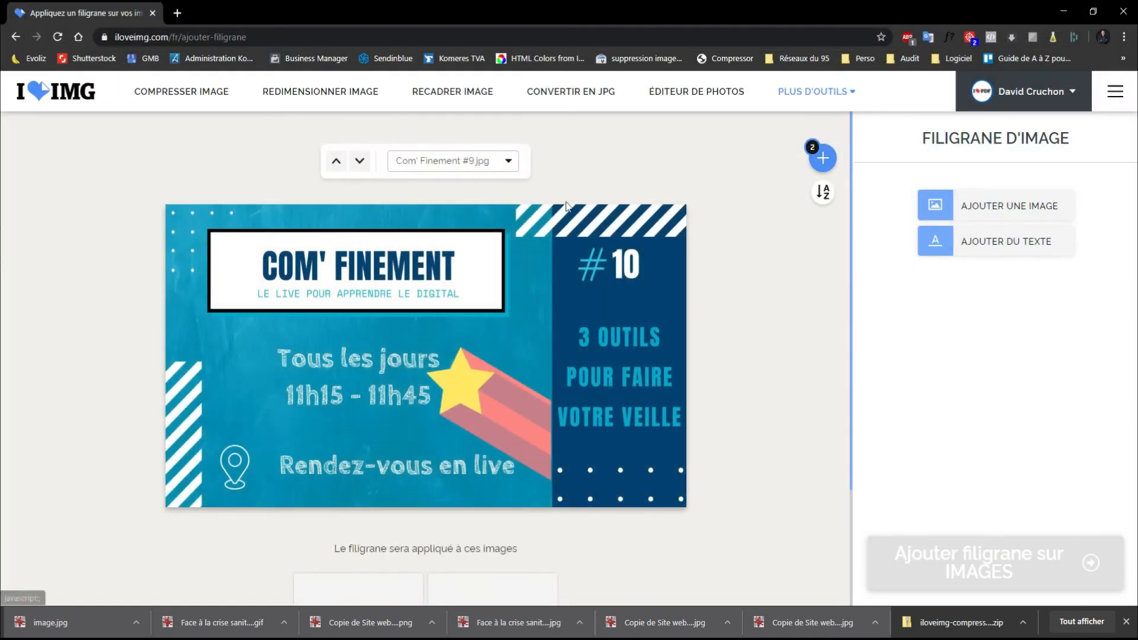
mouse_move(822, 160)
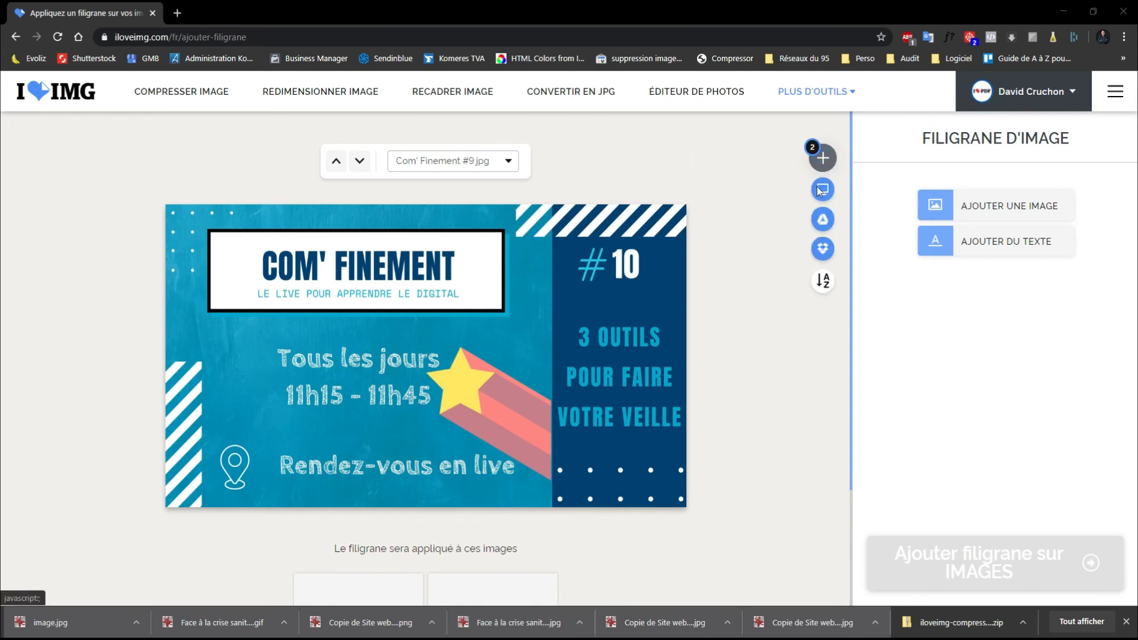
left_click(822, 189)
double_click(425, 132)
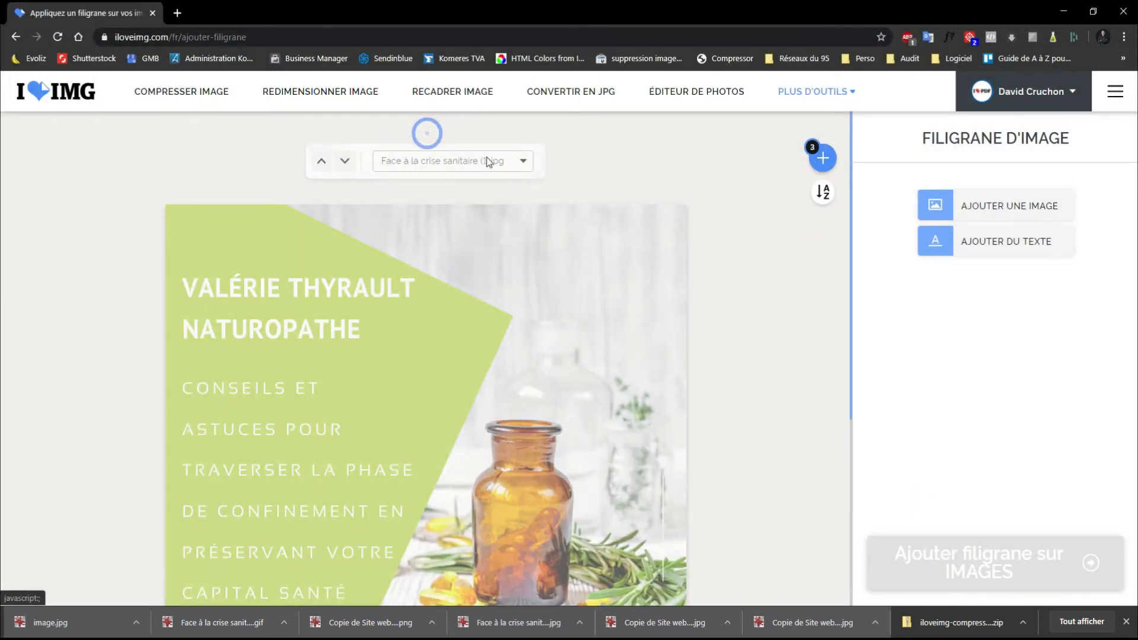
Look through the images queued for watermarking and open the watermark image chooser without choosing a file.
scroll(742, 318, "down", 5)
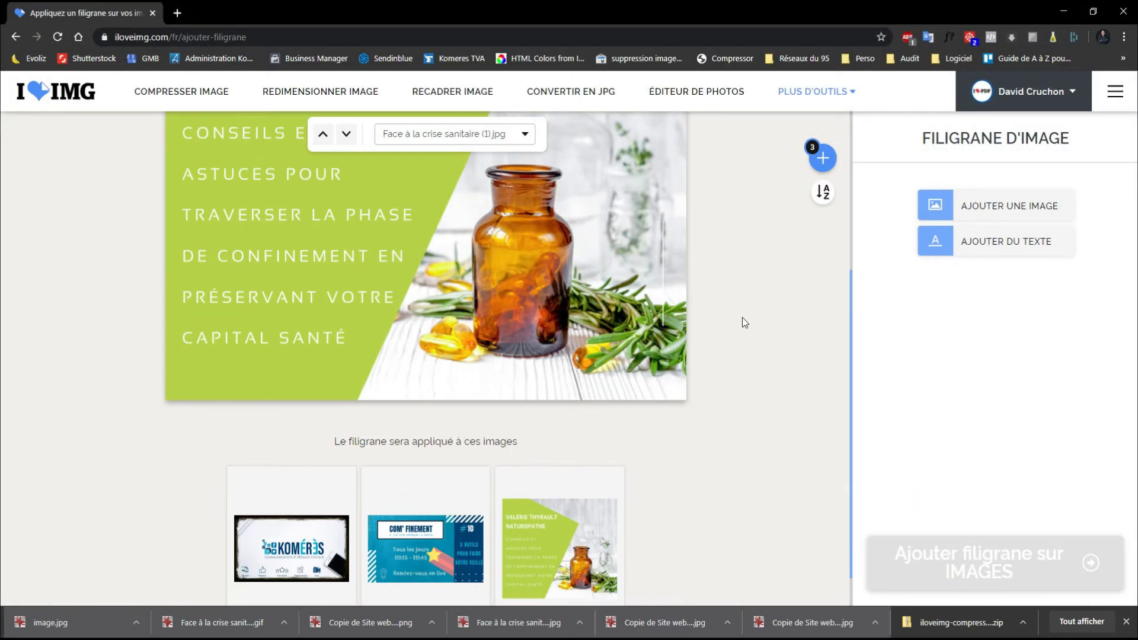
scroll(660, 312, "up", 5)
scroll(485, 542, "down", 5)
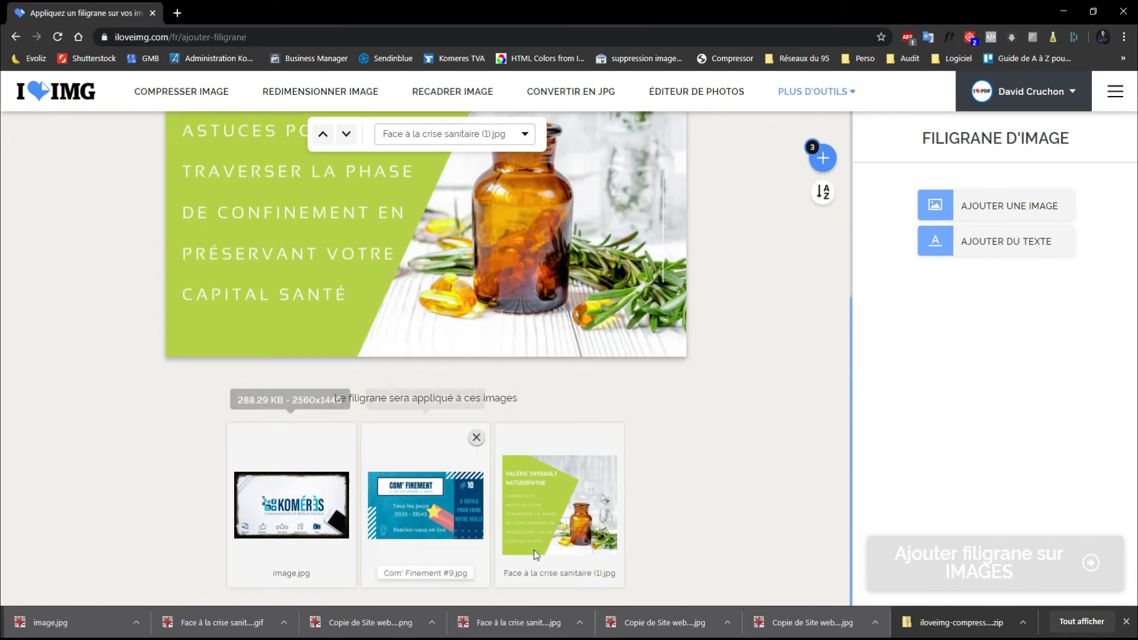
scroll(763, 299, "up", 5)
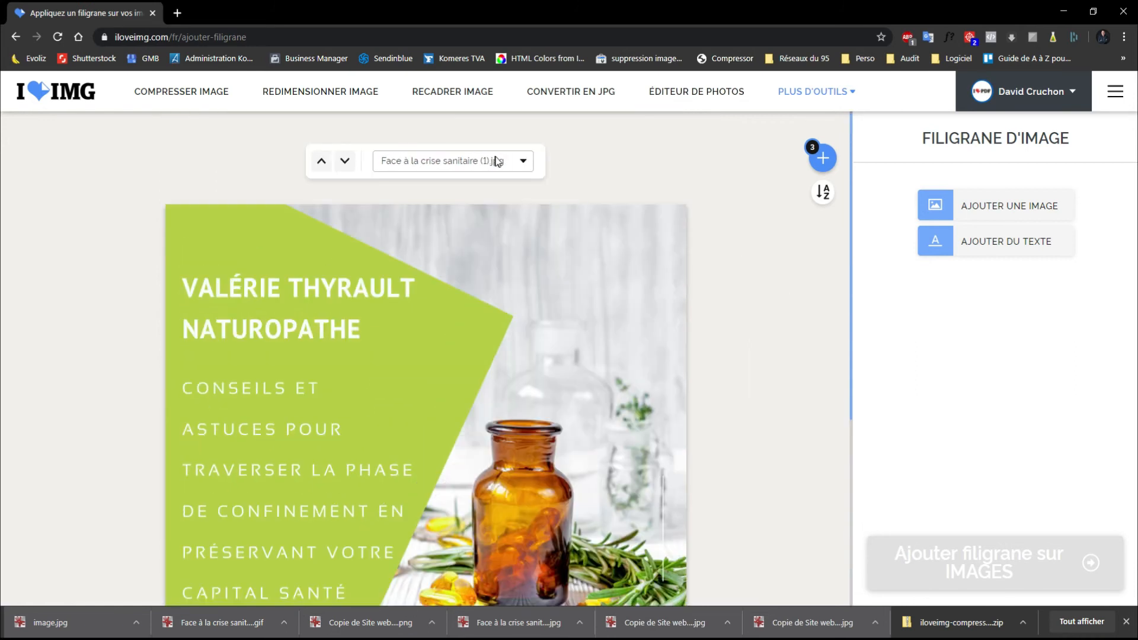
left_click(1003, 206)
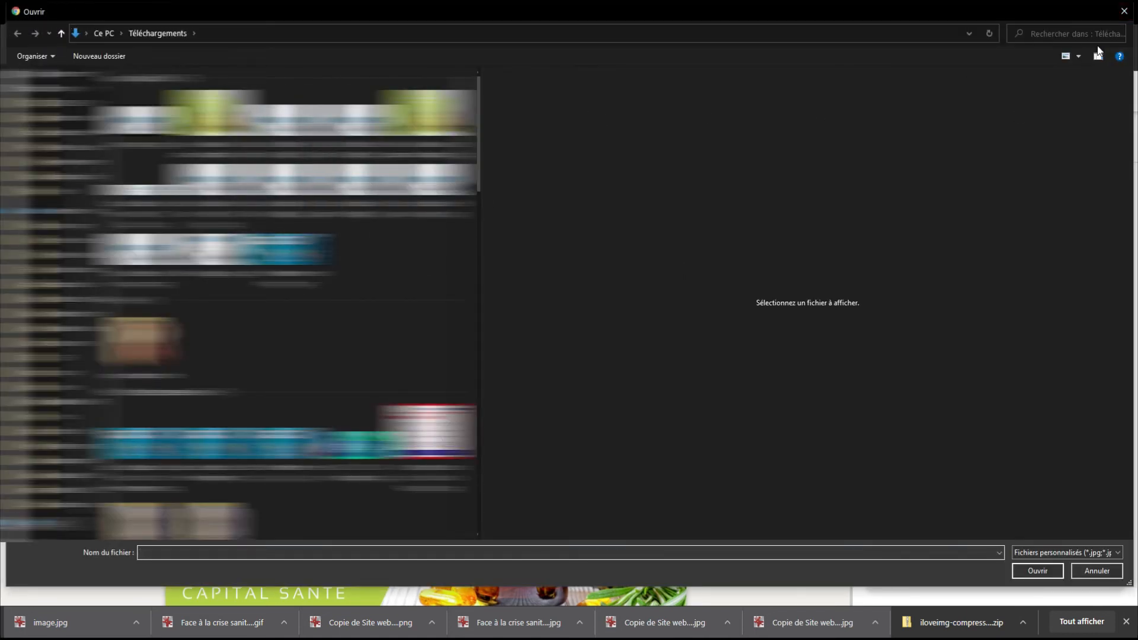
left_click(1124, 11)
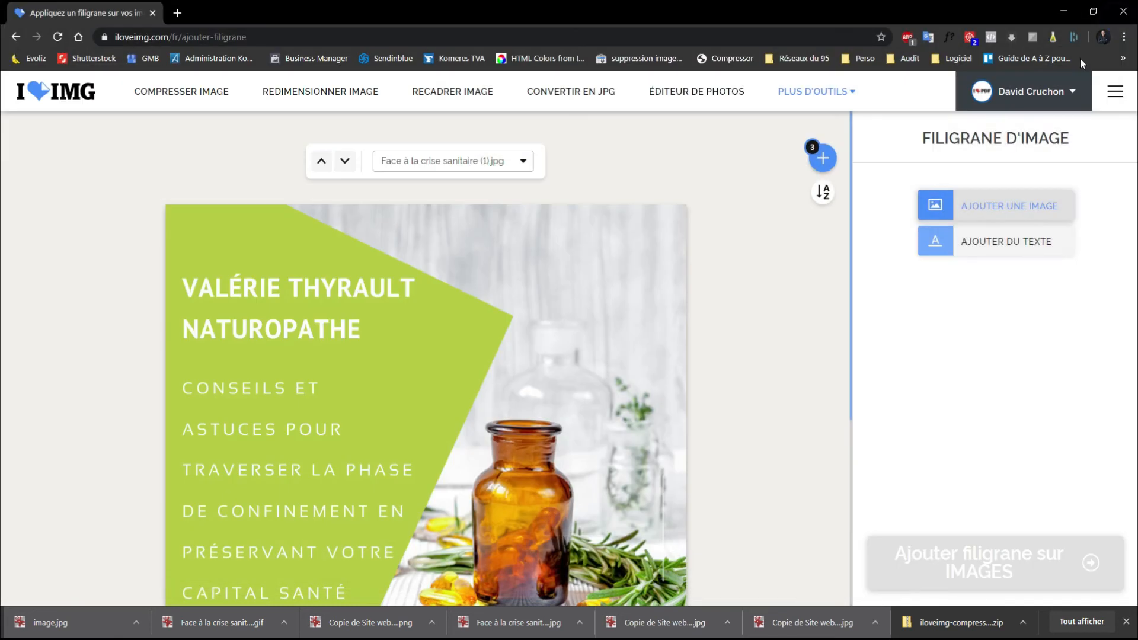
Add a text watermark reading "Komeres" in the middle of the image.
left_click(971, 243)
left_click_drag(374, 199, 496, 409)
type("P")
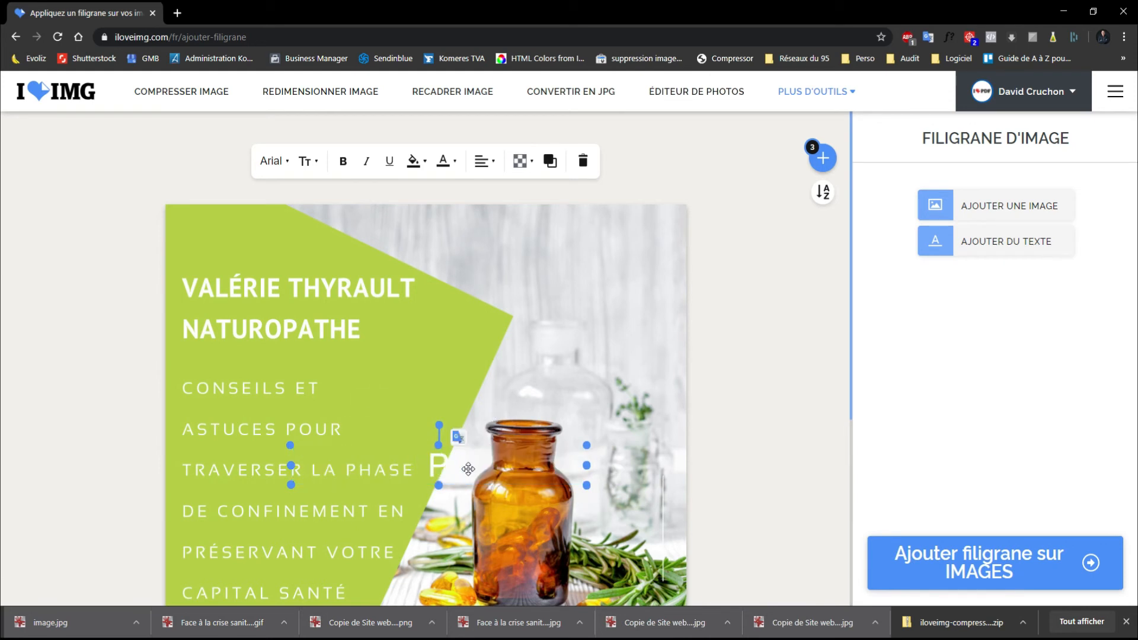
key("BackSpace")
type("Komeres")
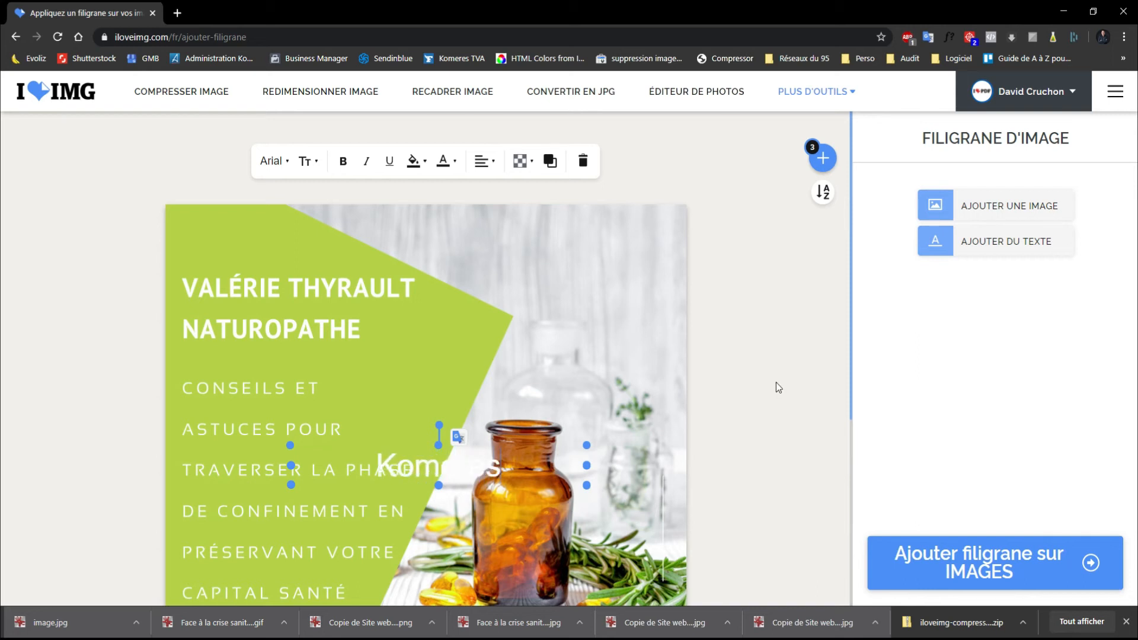
left_click(542, 401)
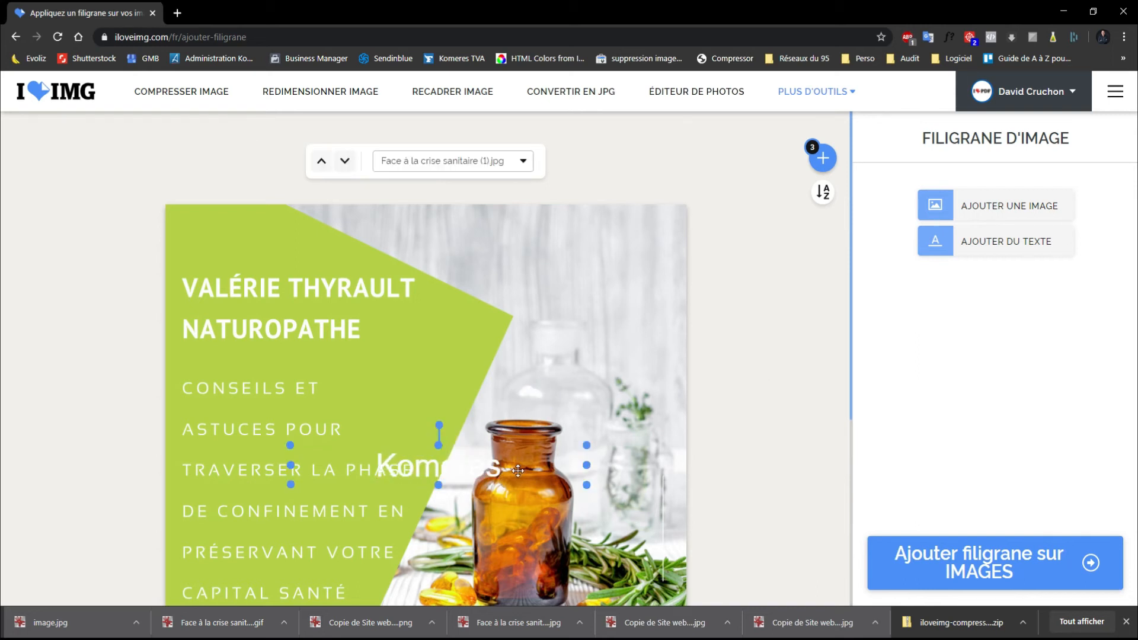
Set the Komeres font color to blue, try a magenta font shadow and reset the shadow to transparent.
left_click(426, 451)
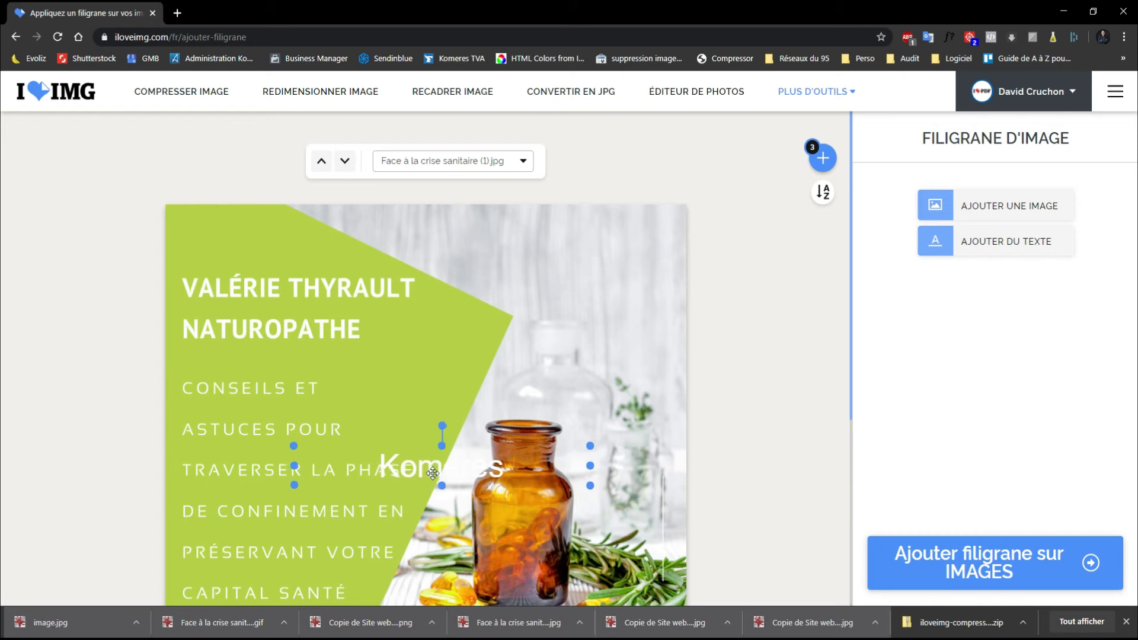
double_click(415, 466)
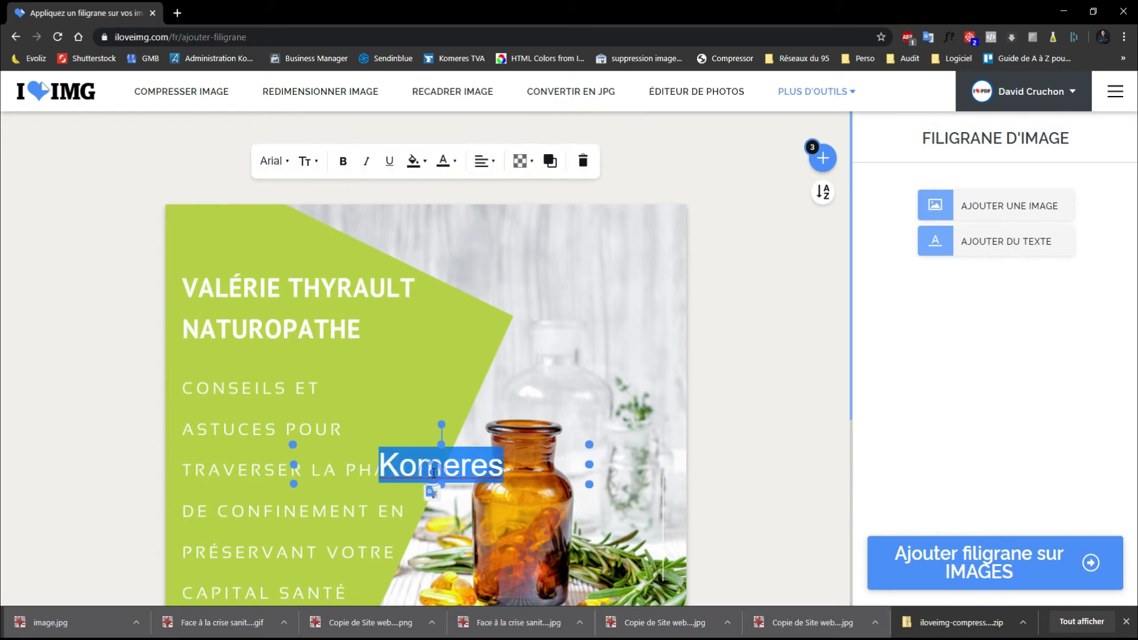
left_click(445, 161)
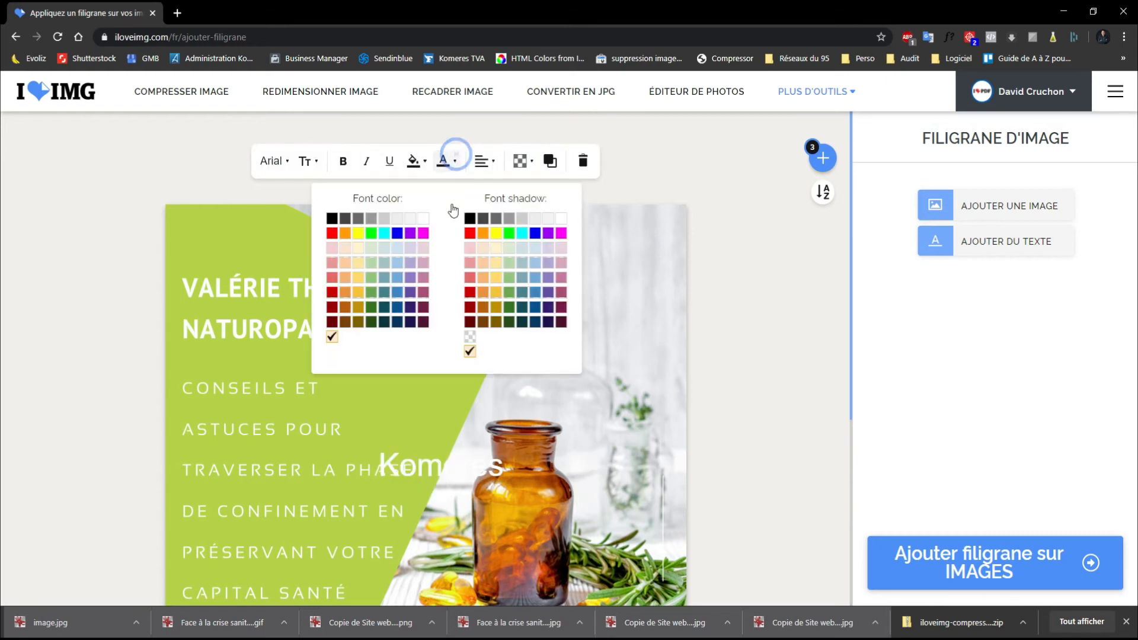
left_click(398, 233)
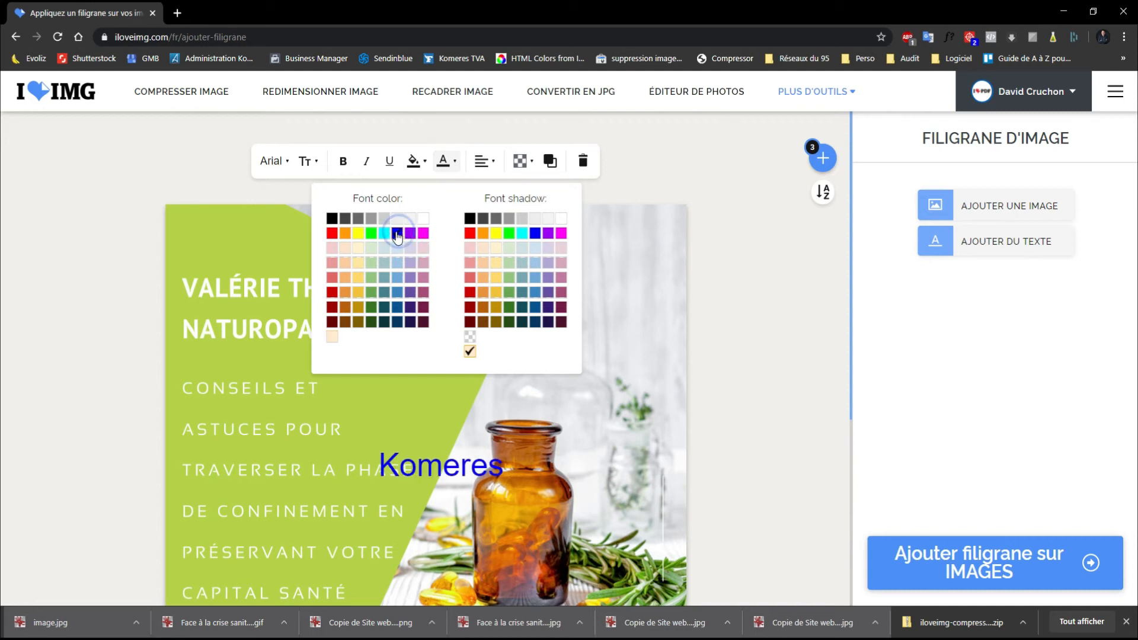
left_click(561, 235)
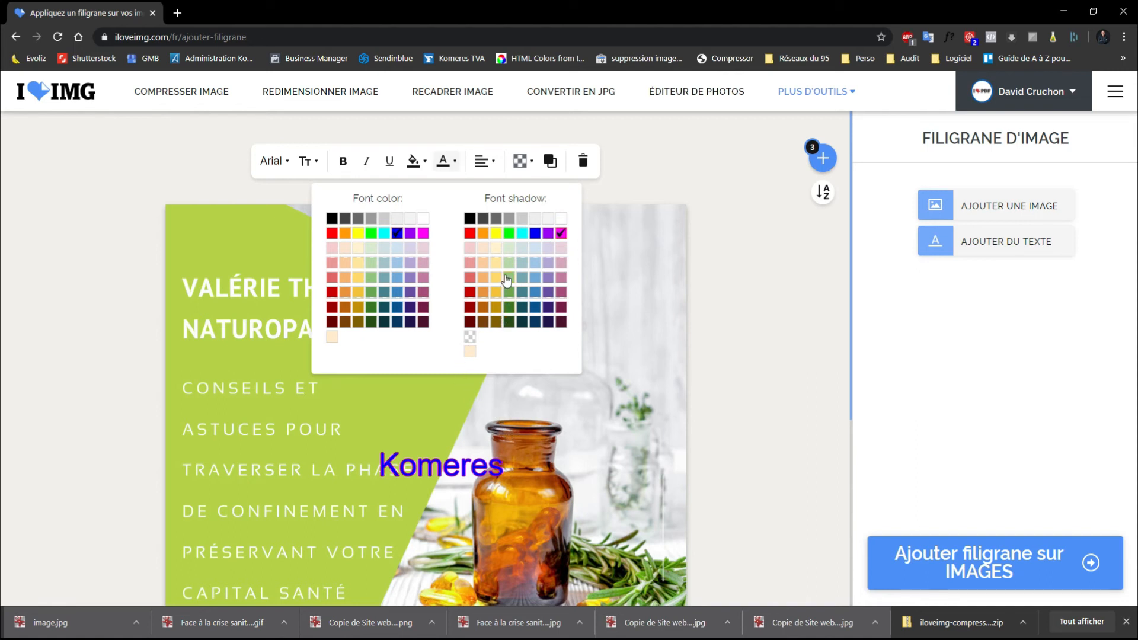
left_click(470, 337)
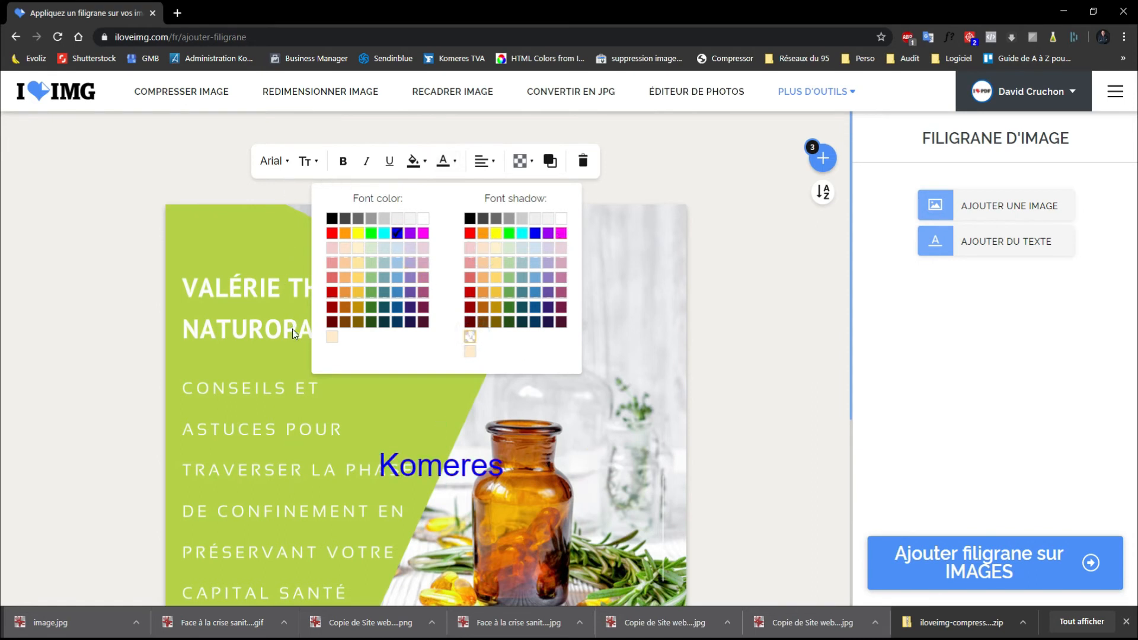
left_click(289, 348)
Narrow the Komeres text box slightly and set its font to Courier at size 74.
left_click(454, 473)
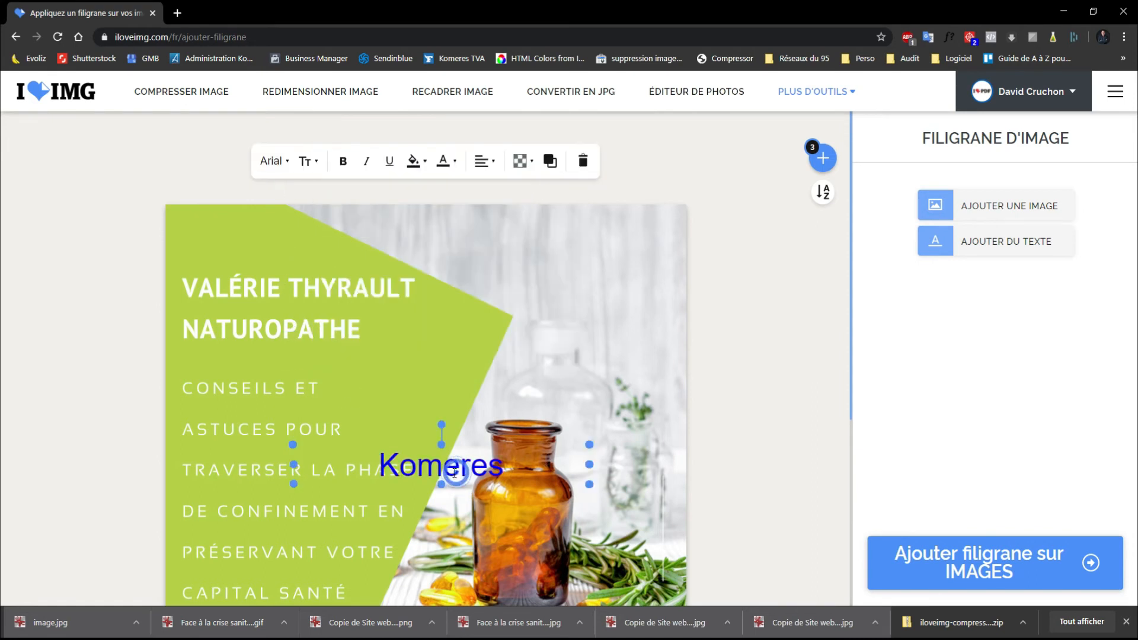
left_click(576, 372)
left_click_drag(585, 456, 581, 454)
left_click(524, 474)
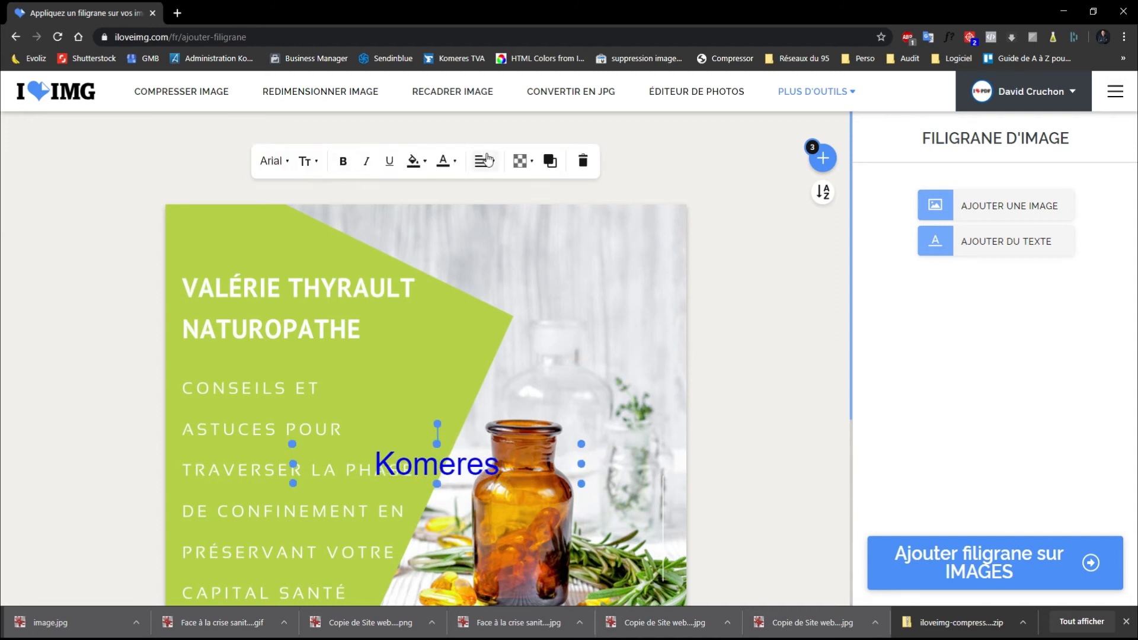
left_click(343, 160)
left_click(342, 161)
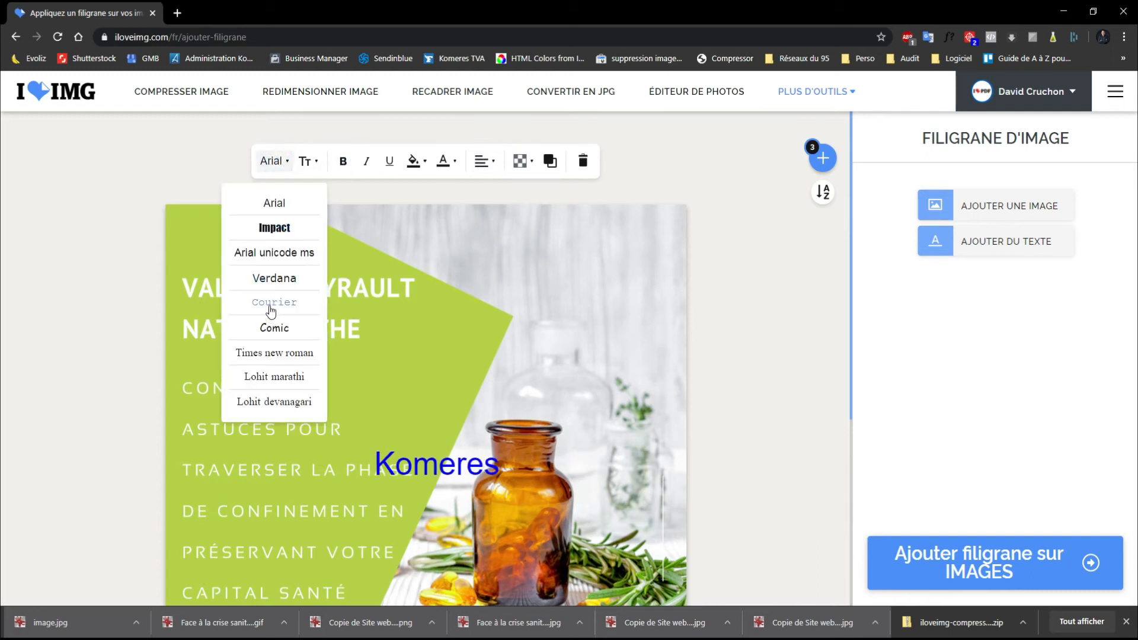
left_click(270, 302)
left_click(316, 164)
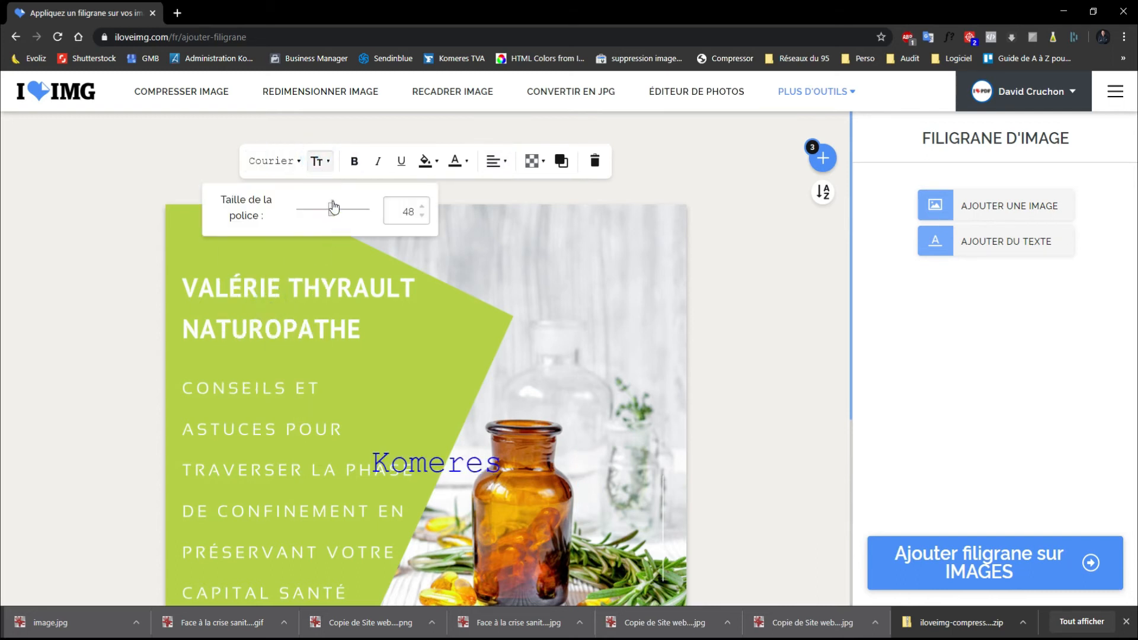
left_click_drag(333, 208, 349, 208)
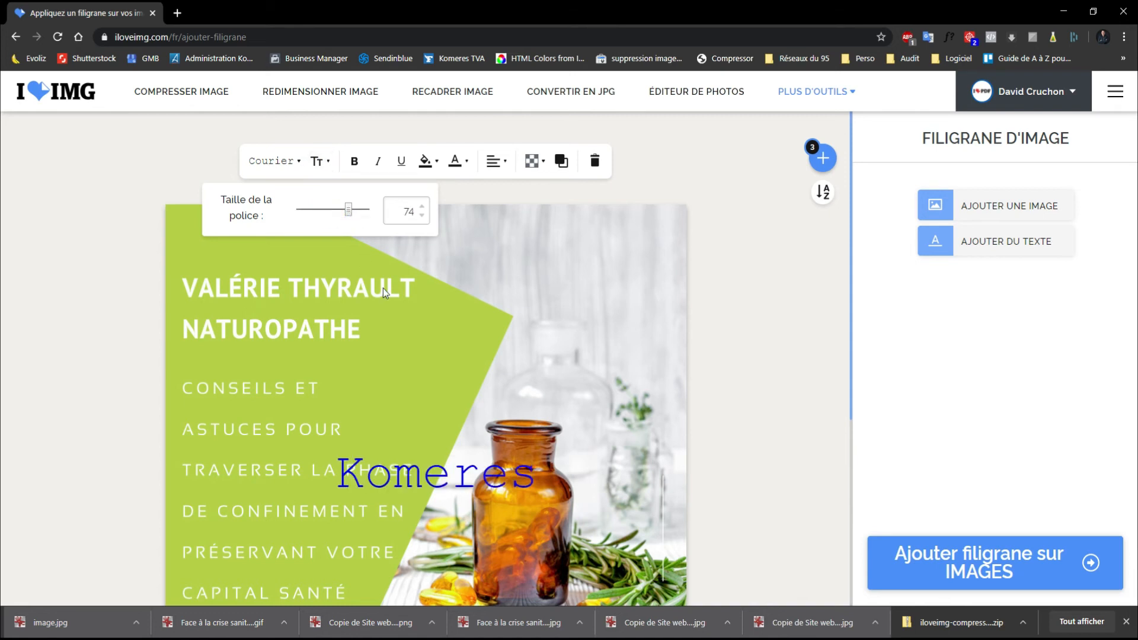
Give the Komeres text watermark a cyan background color.
left_click(433, 168)
left_click(434, 234)
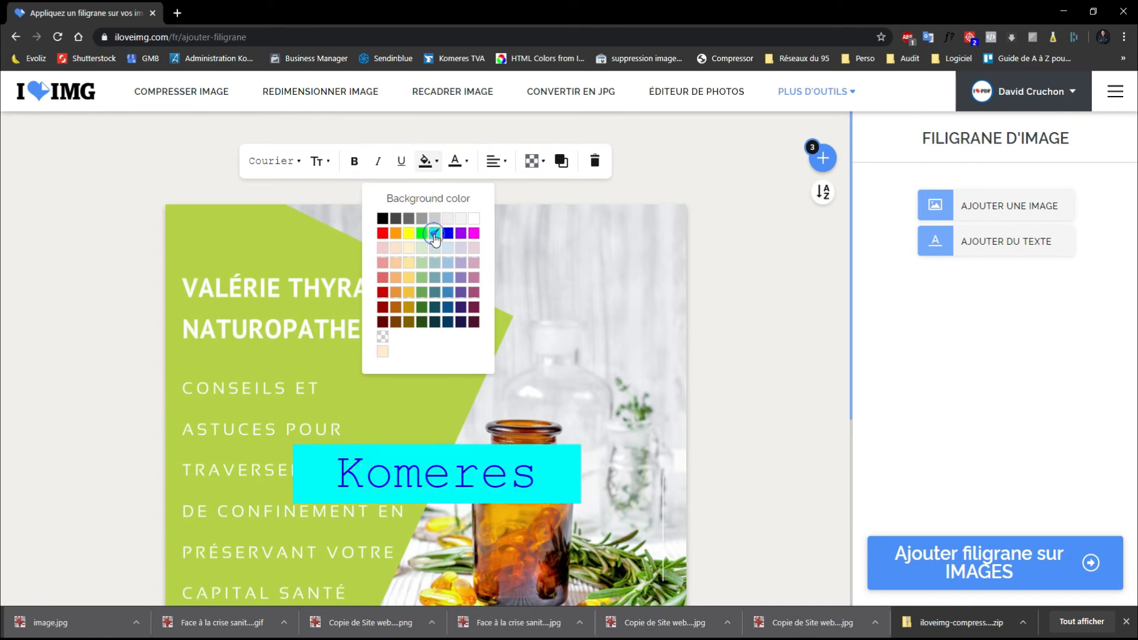
left_click(546, 283)
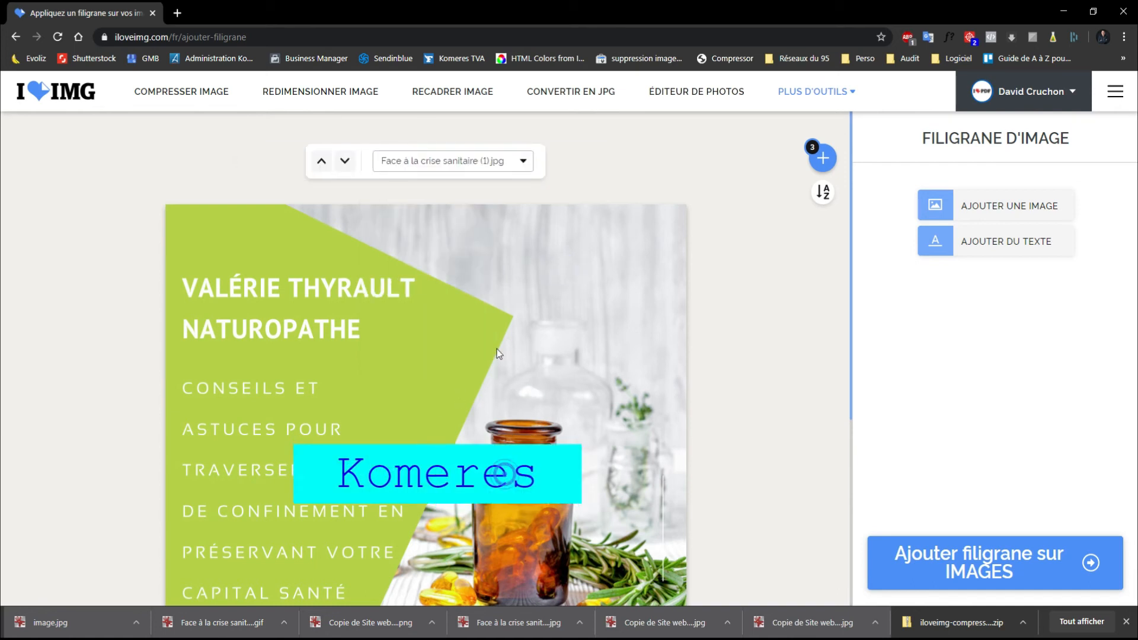
Move the Komeres watermark up slightly and set its opacity to 27.
left_click(495, 474)
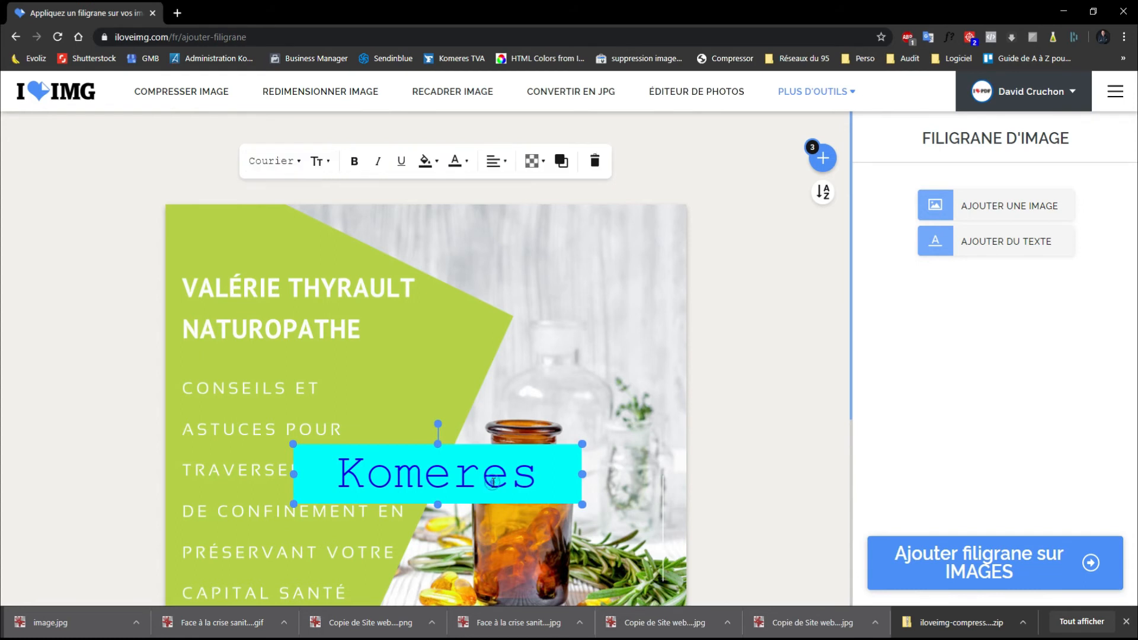
left_click(537, 165)
mouse_move(565, 207)
left_mouse_down()
mouse_move(536, 207)
mouse_move(573, 209)
left_mouse_up()
left_click_drag(476, 470, 474, 437)
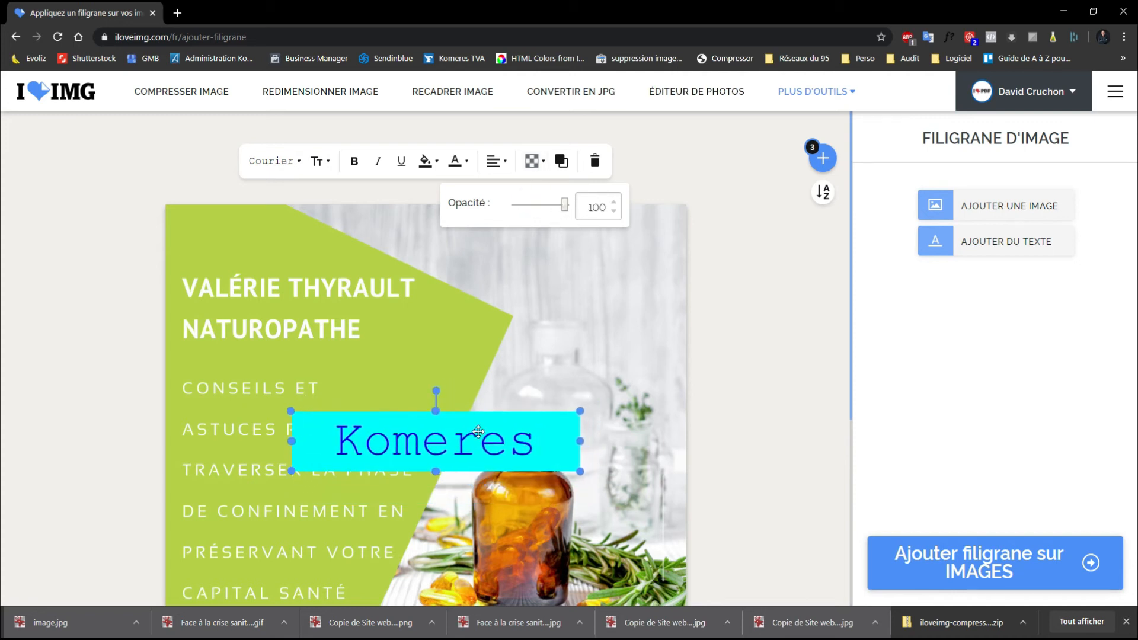
left_click_drag(565, 211, 528, 209)
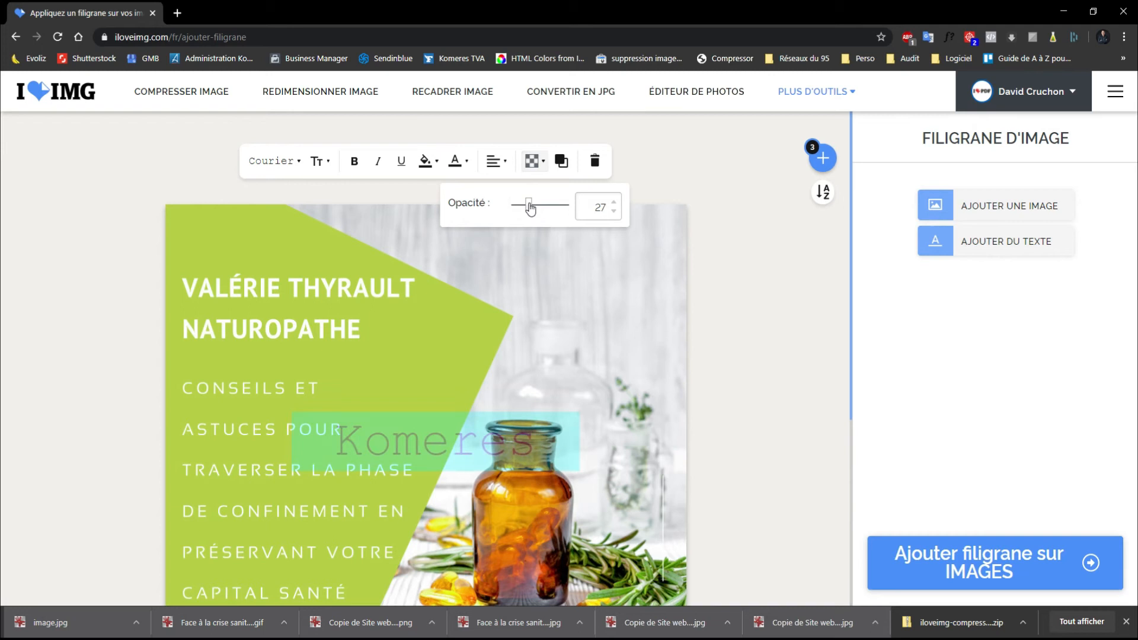
left_click(481, 394)
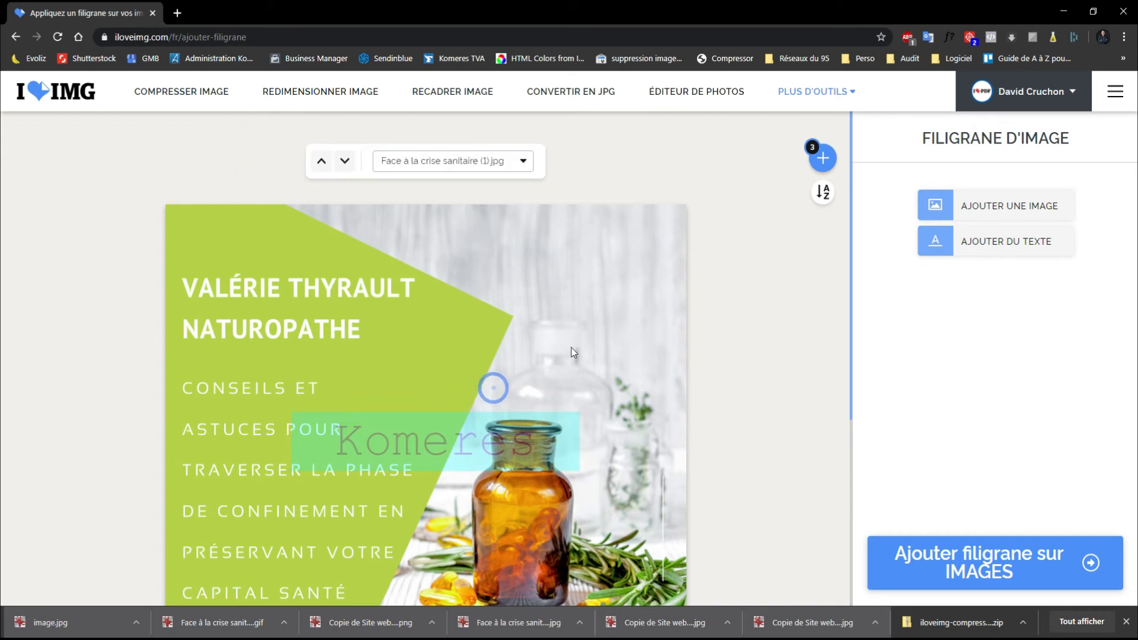
Lower the Komeres watermark's opacity a little further to make it fainter.
left_click(492, 425)
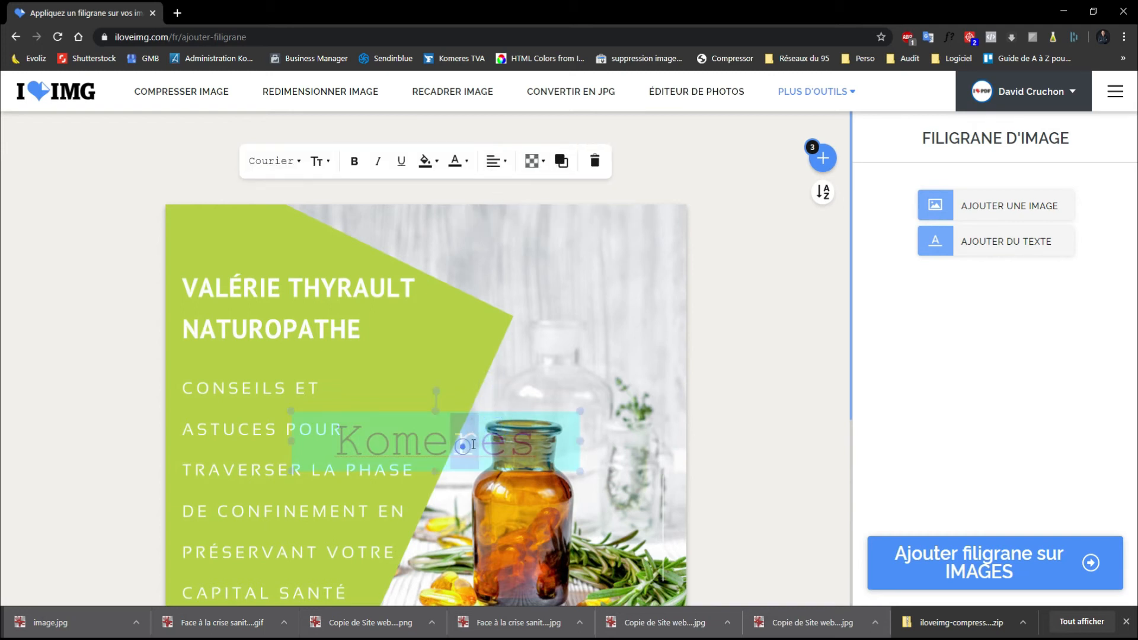
left_click(528, 359)
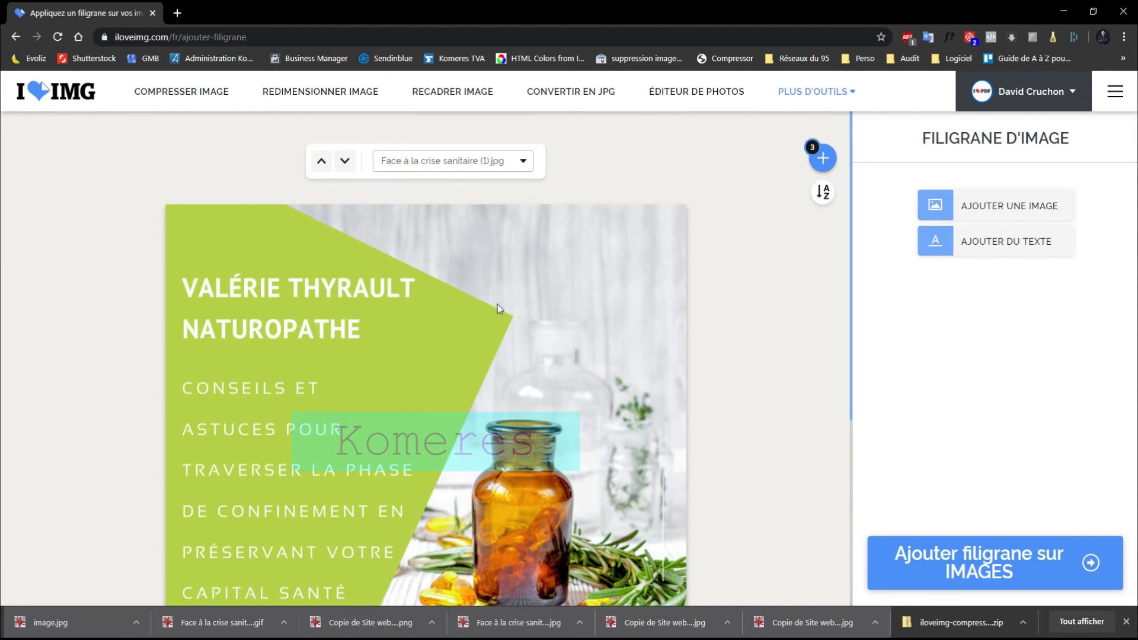
left_click(453, 451)
left_click(526, 164)
left_click_drag(528, 208, 521, 208)
left_click(527, 341)
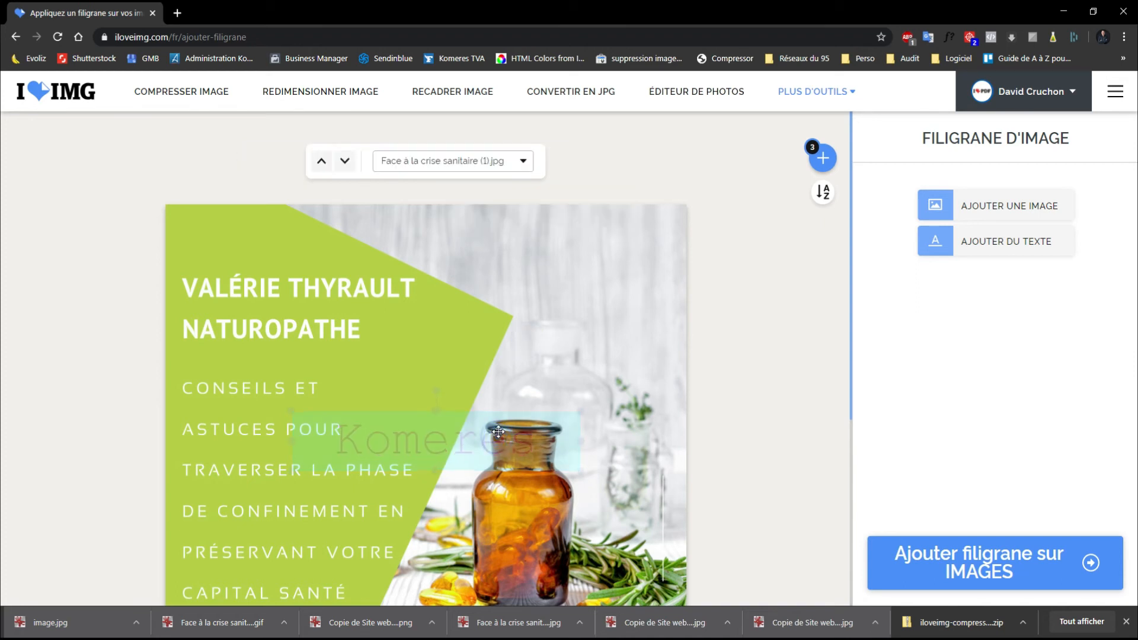
Set the Komeres watermark's opacity to 100.
left_click(479, 447)
left_click(455, 441)
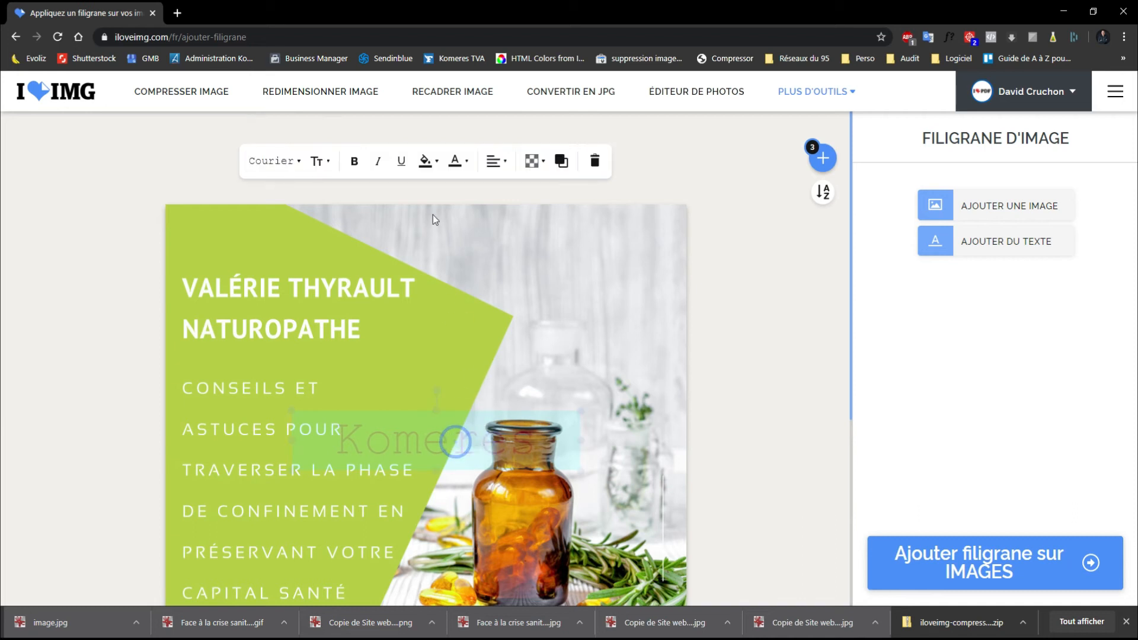
left_click(532, 161)
left_click_drag(522, 214, 565, 205)
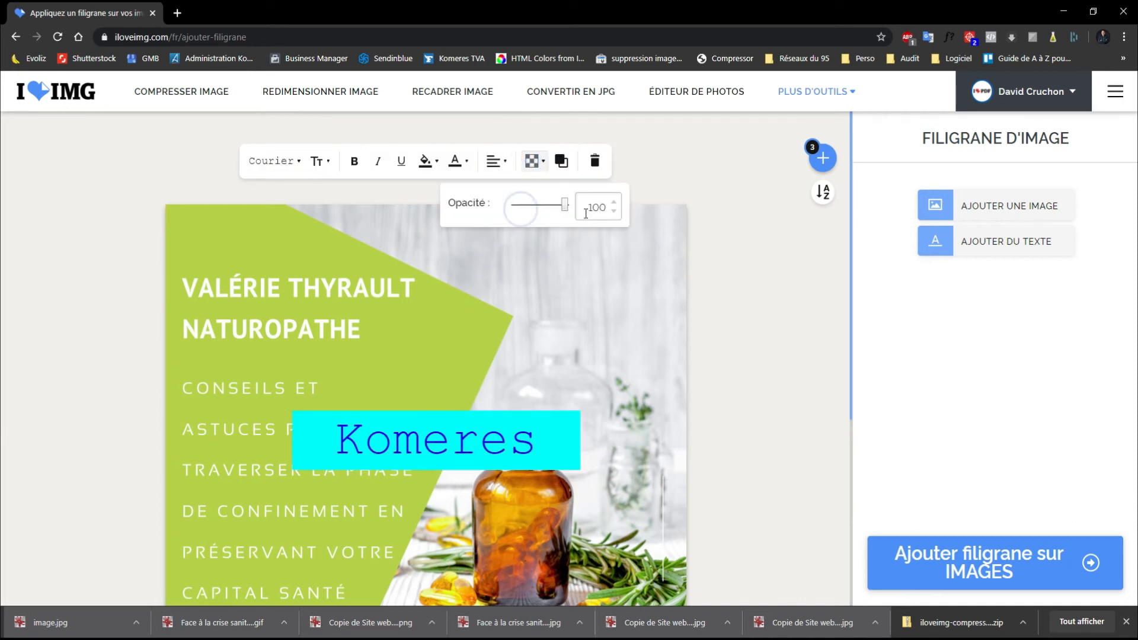
Delete the Komeres text from the watermark box and set its background color to transparent.
double_click(417, 449)
key("BackSpace")
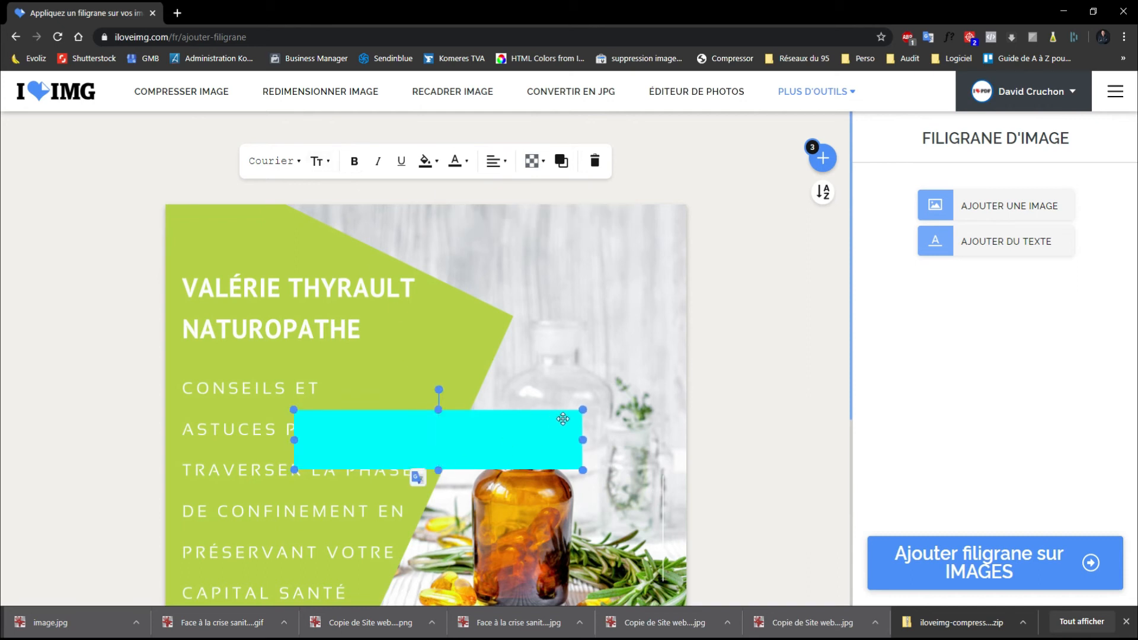
left_click(428, 162)
left_click(435, 233)
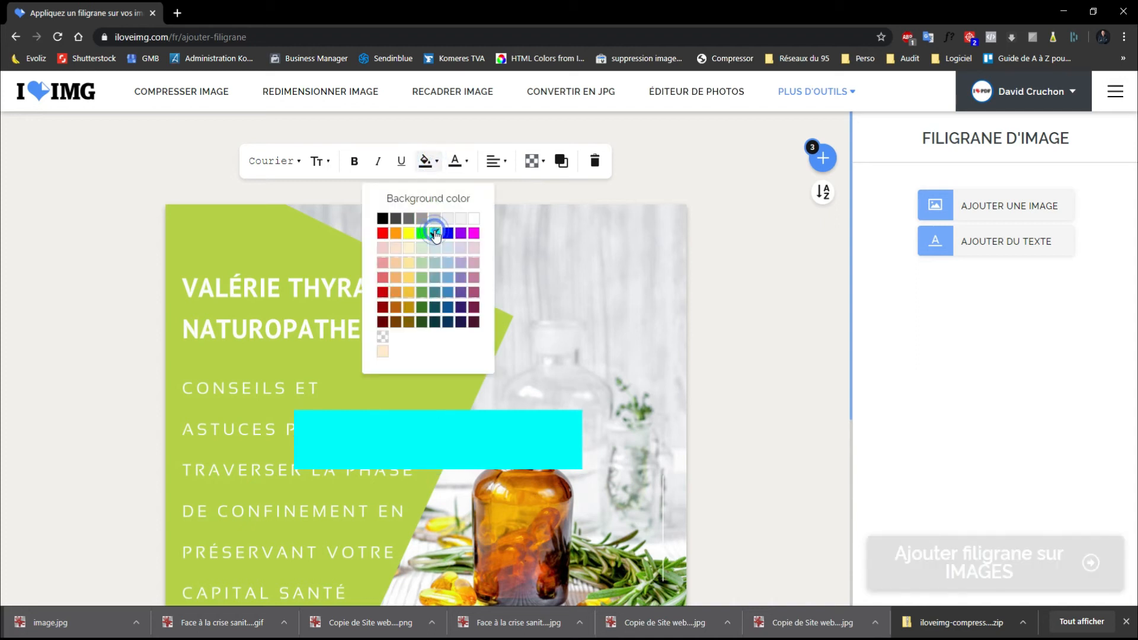
left_click(383, 344)
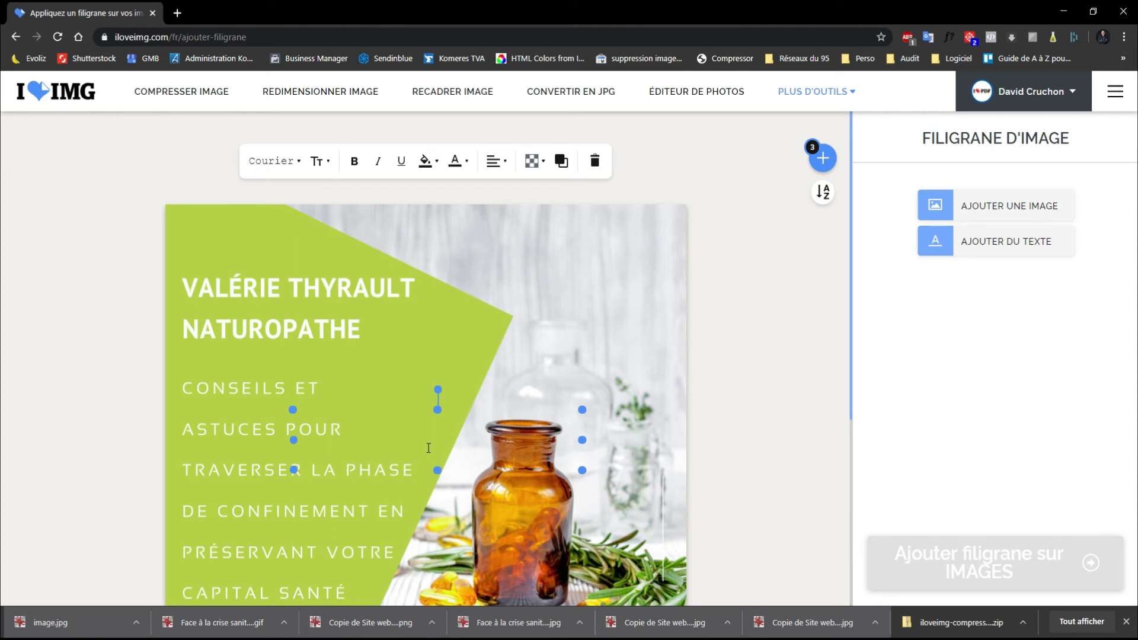
Enter the presenter's full name as the watermark text in the emptied box.
left_click(429, 447)
type("david")
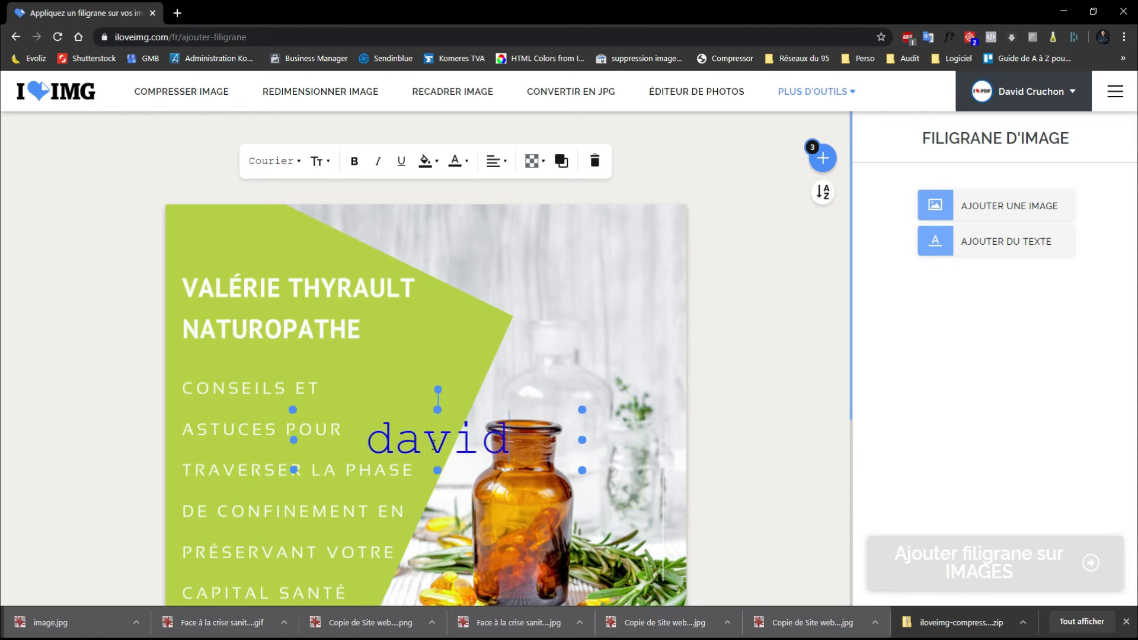
type(" cruchon")
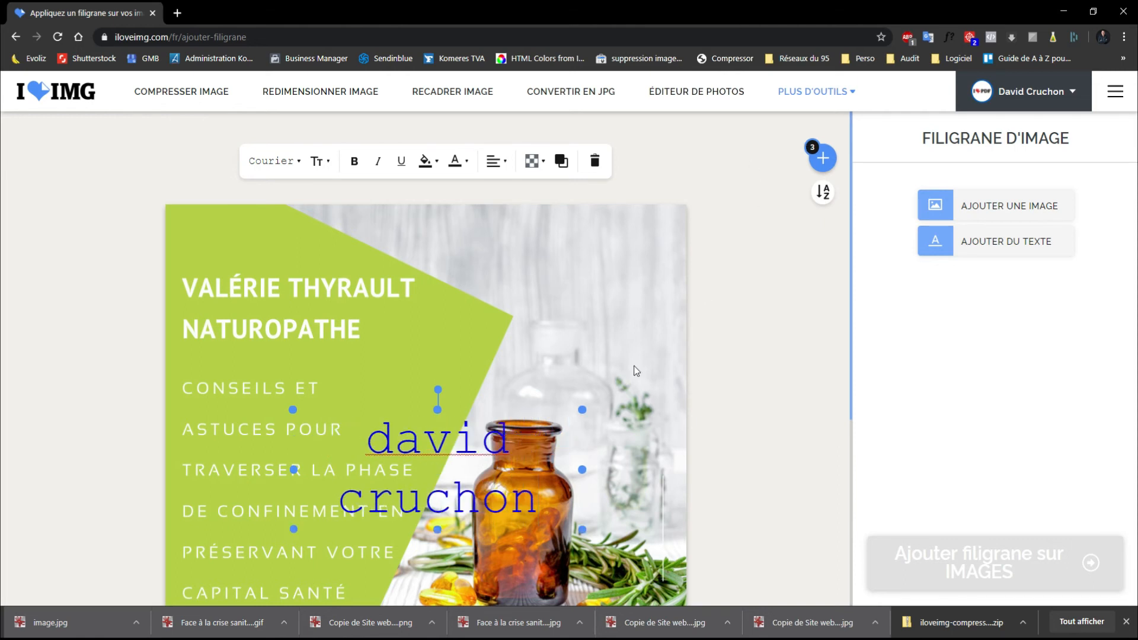
Shrink the name watermark's text to a small size and set its font to Comic.
key("ctrl+a")
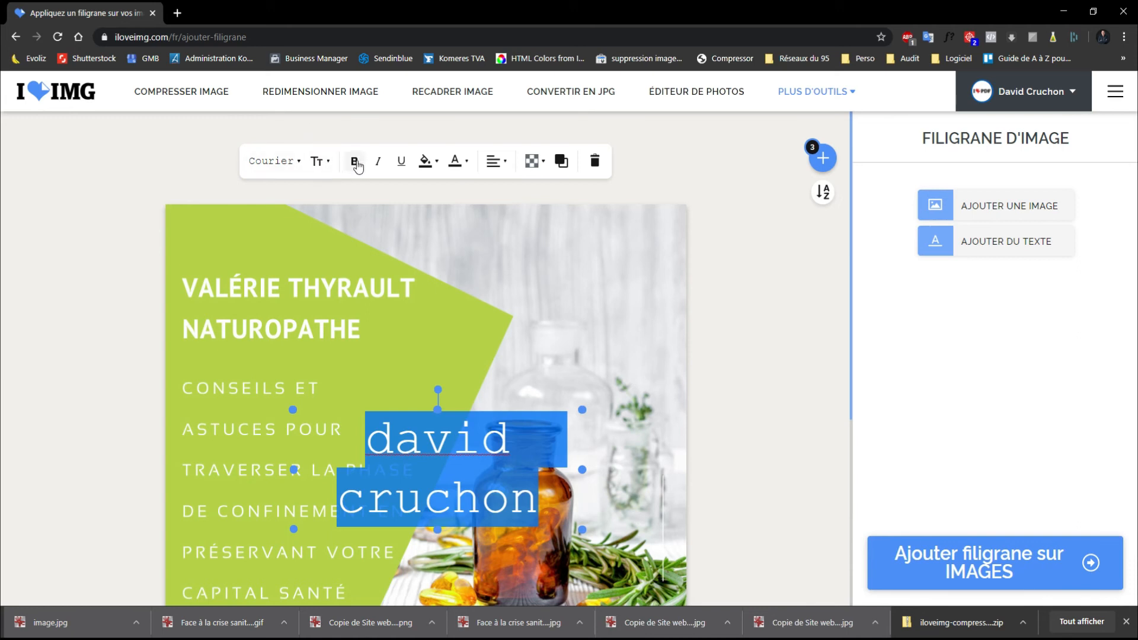
left_click(318, 161)
left_click_drag(320, 210, 309, 212)
left_click(313, 208)
left_click(274, 161)
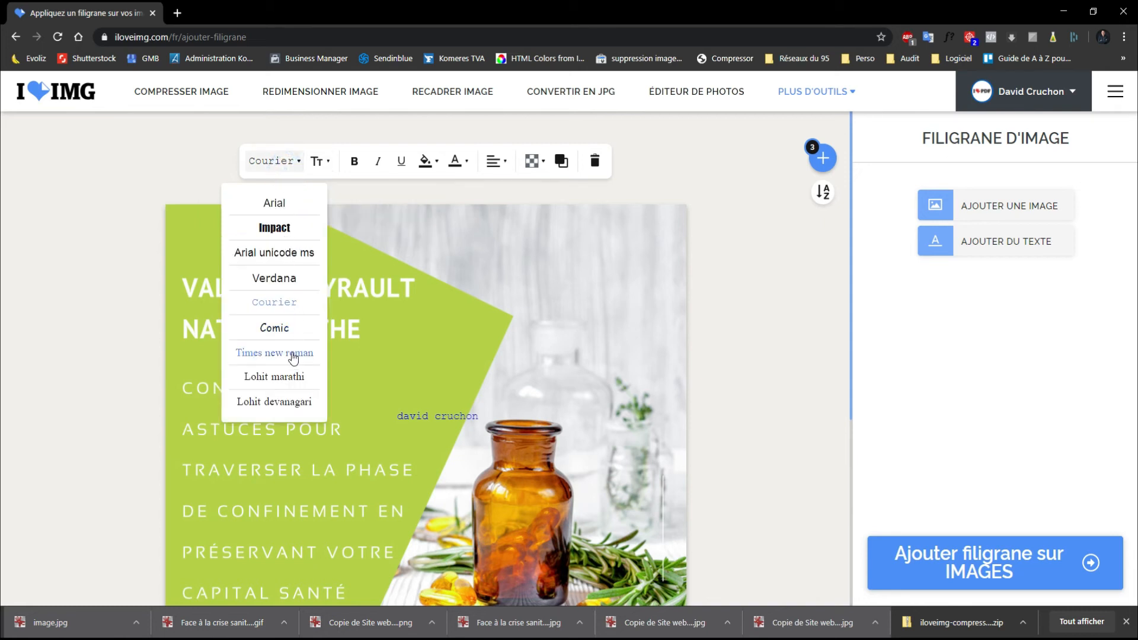
scroll(279, 329, "down", 2)
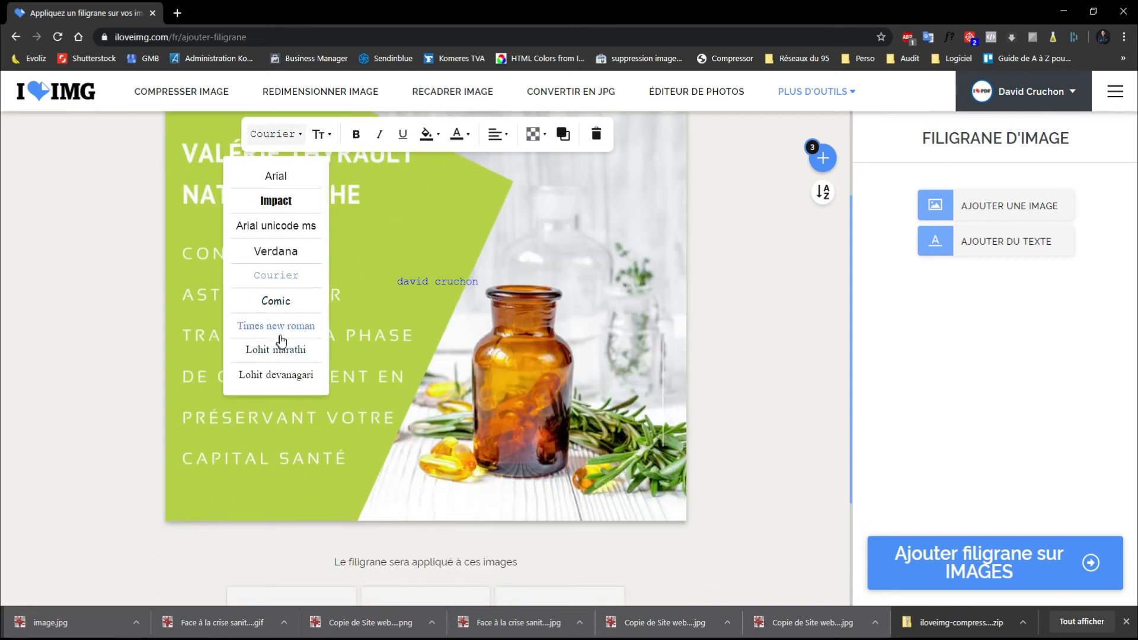
left_click(282, 301)
Narrow the name watermark's box and move it to the lower-right corner of the naturopath image.
left_click(437, 279)
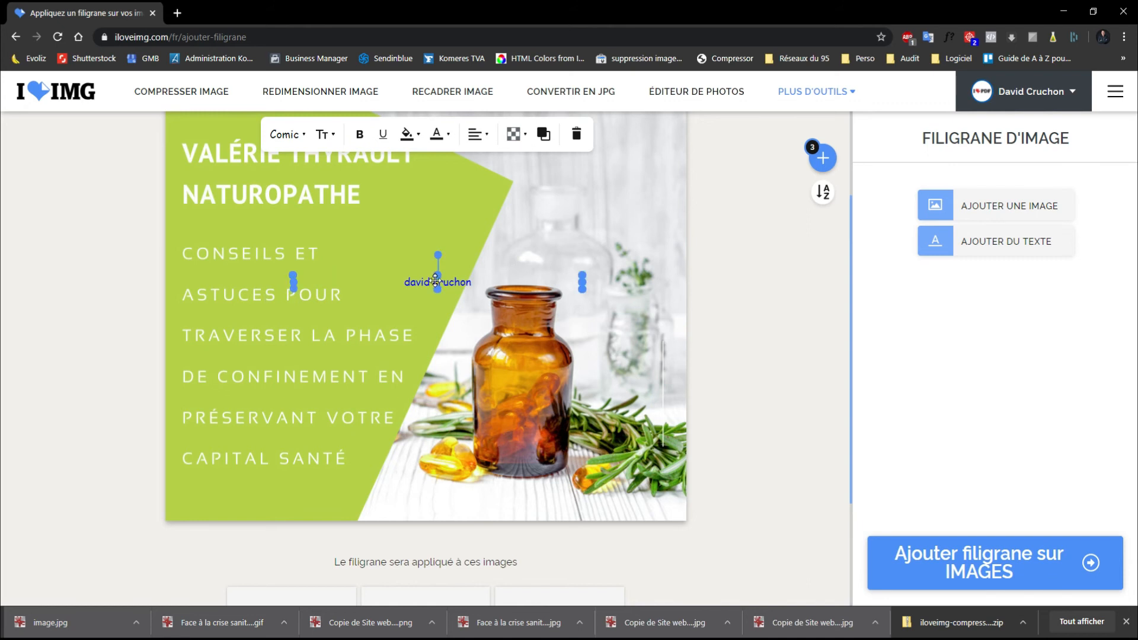
left_click_drag(296, 281, 628, 504)
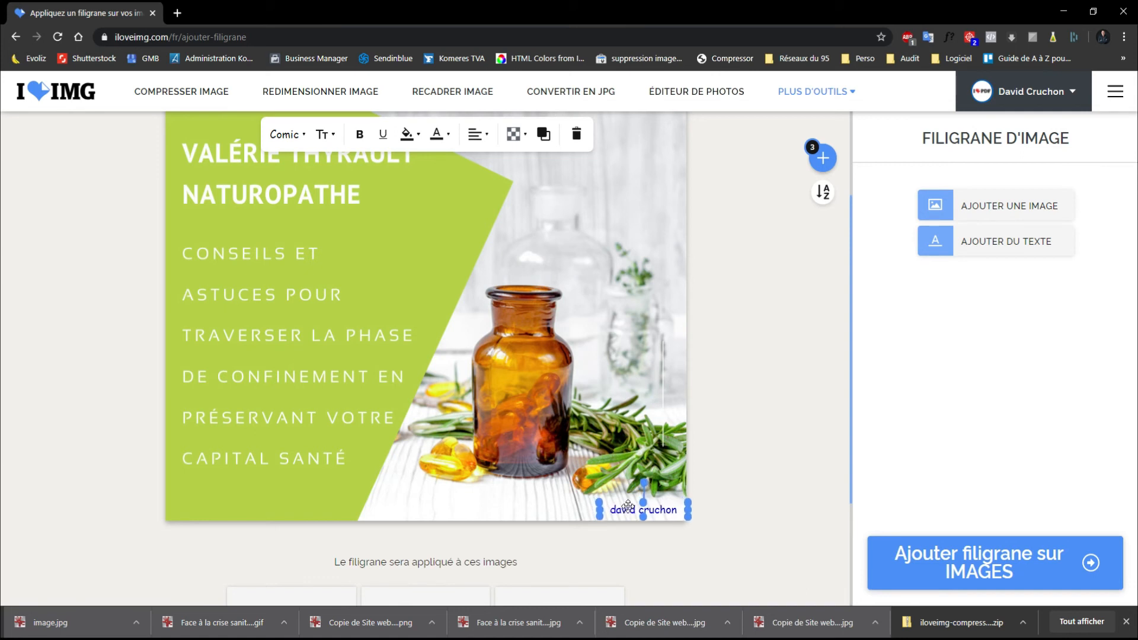
left_click(728, 465)
Examine the small name watermark's placement in the image's corner and its formatting options.
scroll(620, 457, "up", 2)
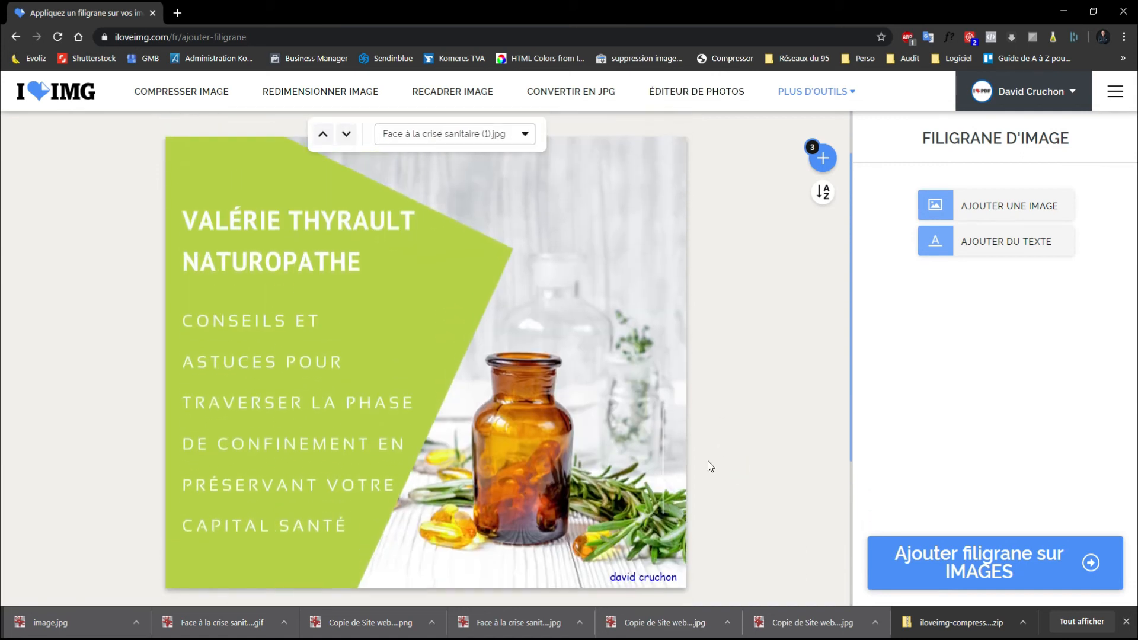
scroll(682, 249, "up", 1)
scroll(744, 356, "down", 2)
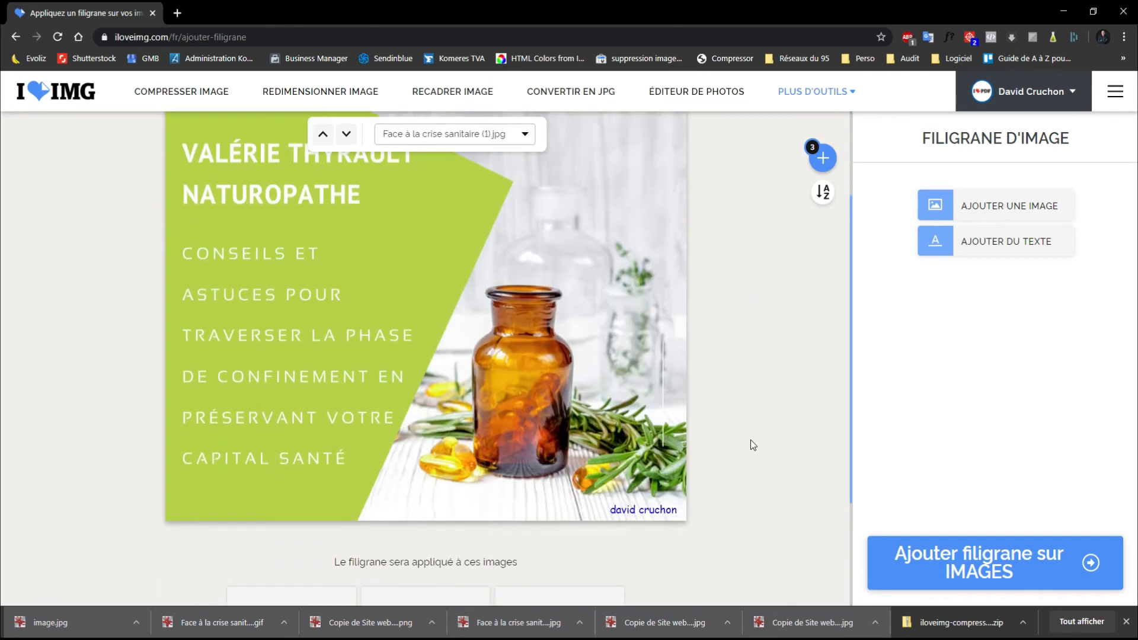
scroll(623, 379, "up", 2)
scroll(656, 546, "down", 1)
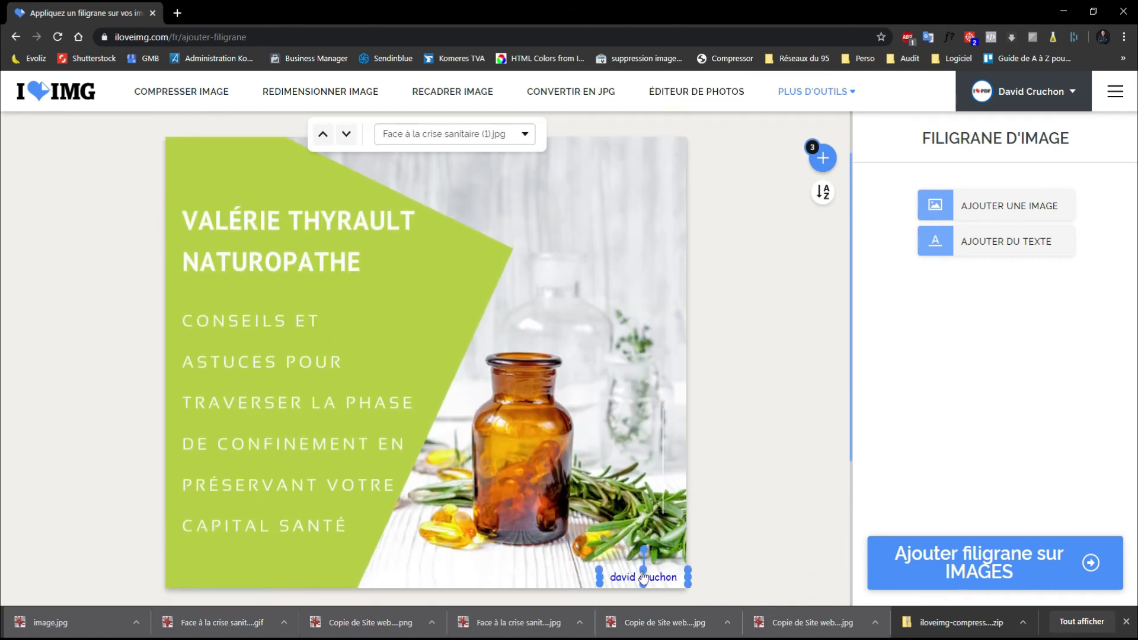
left_click(640, 574)
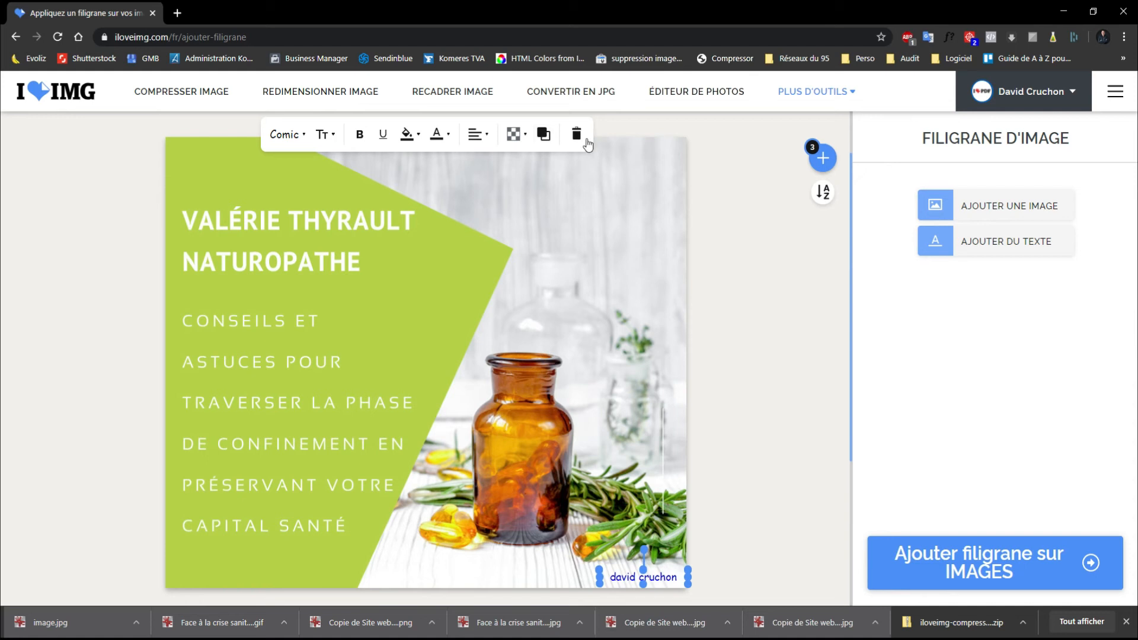
Apply the name watermark to all loaded images and download the watermarked files.
scroll(717, 332, "down", 3)
left_click(723, 297)
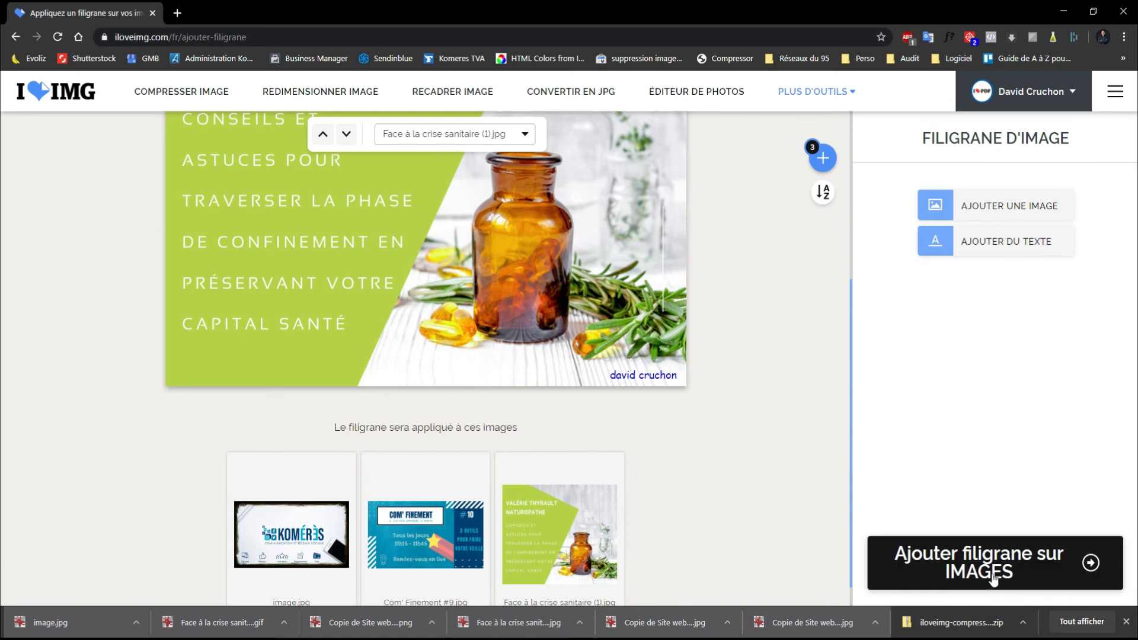
left_click(993, 570)
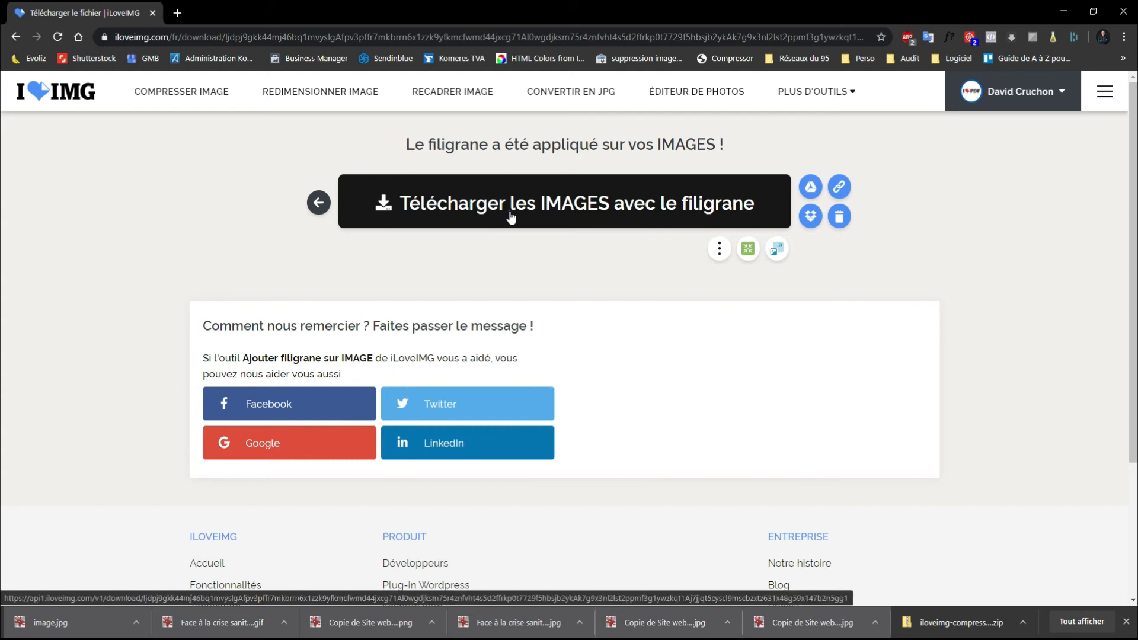
left_click(511, 218)
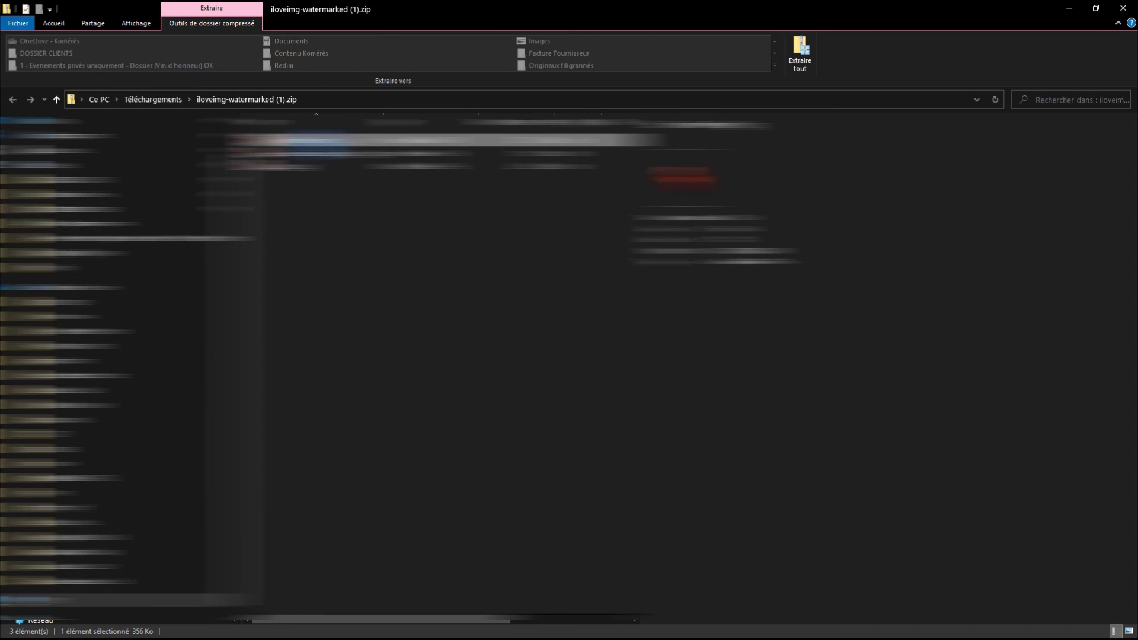
Inspect the watermark in Com' Finement #9.jpg, Face à la crise sanitaire (1).jpg and image.jpg from the downloaded archive, closing each image.
double_click(319, 142)
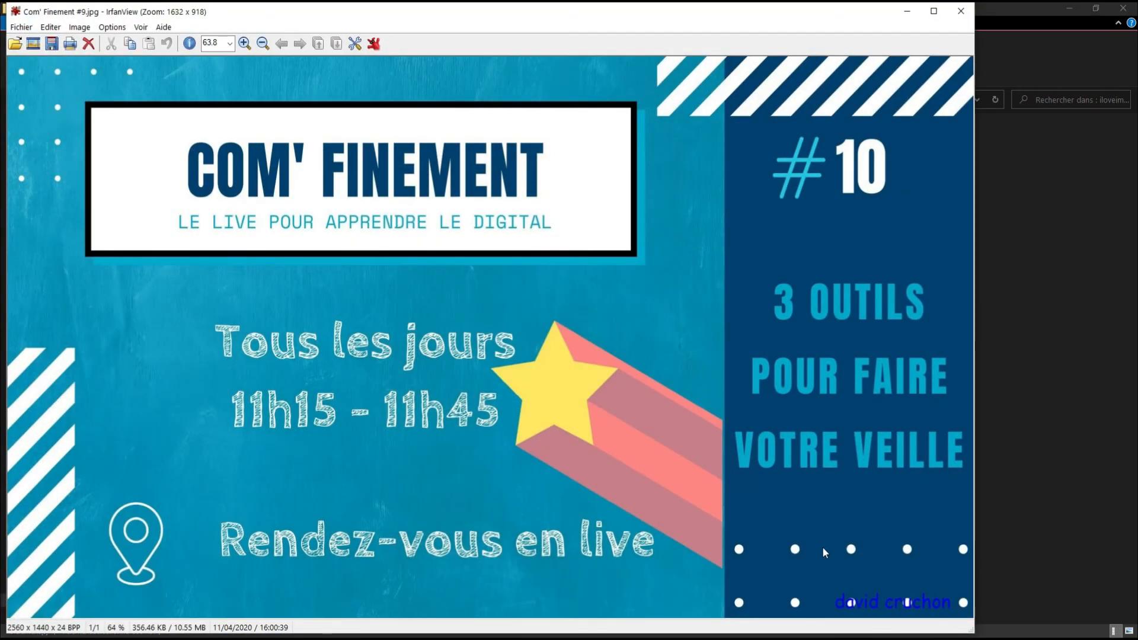
scroll(824, 548, "down", 1)
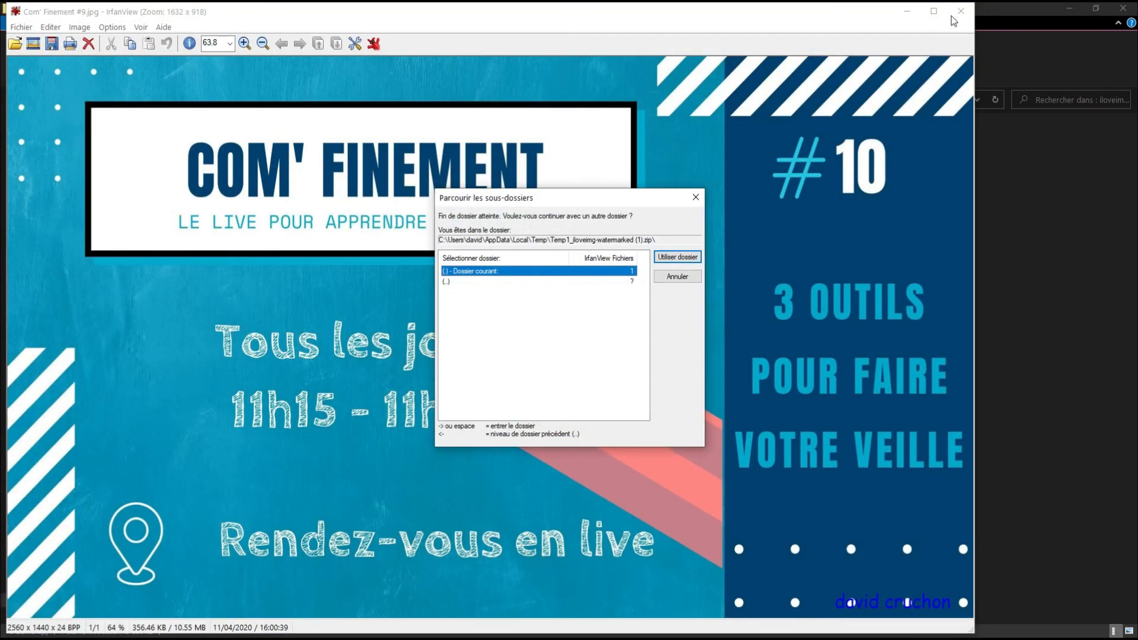
key("Escape")
key("Escape")
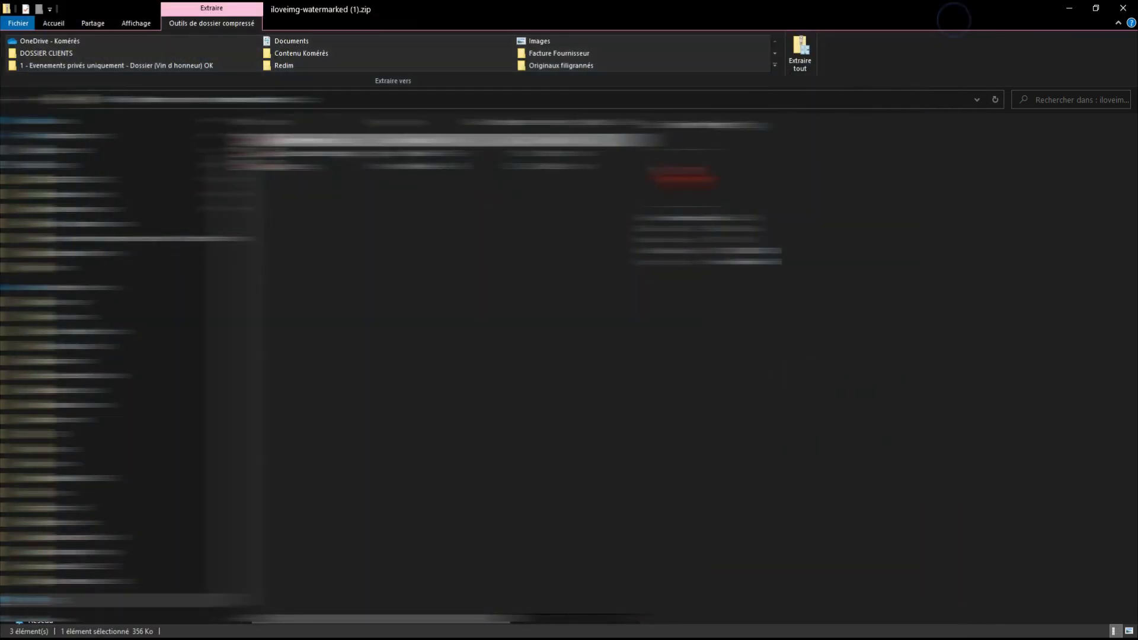
left_click(332, 154)
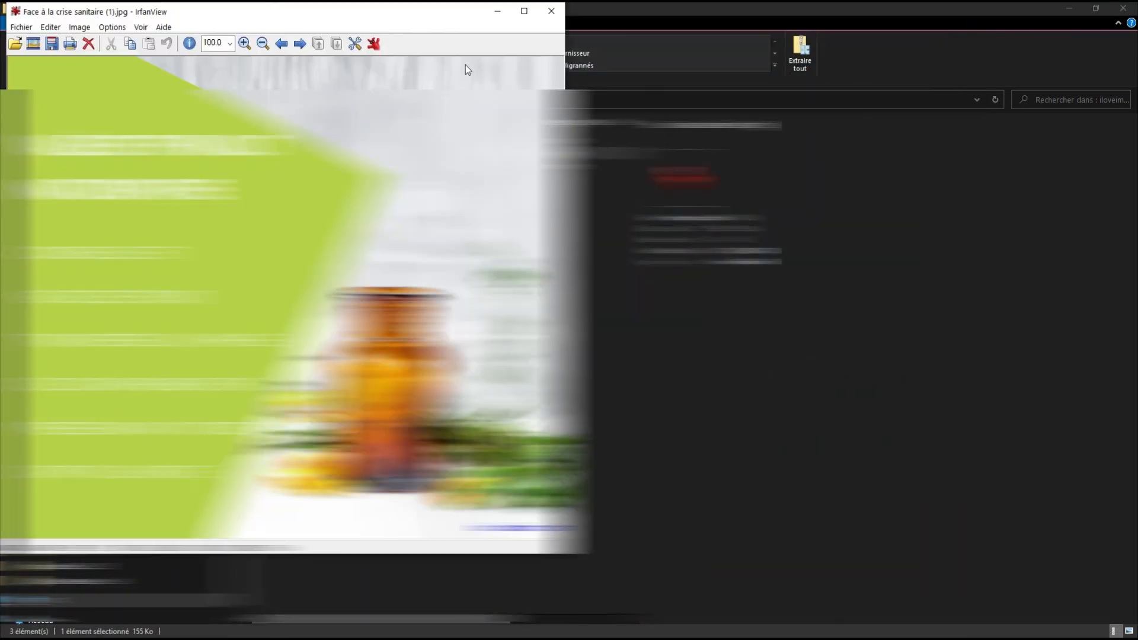
left_click(550, 11)
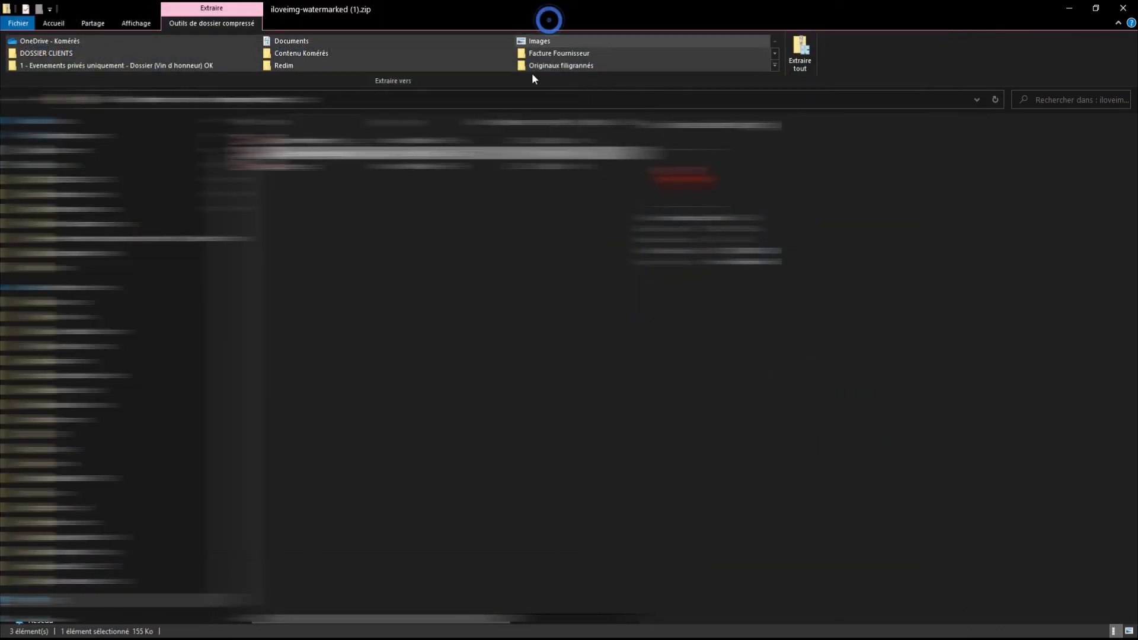
double_click(322, 167)
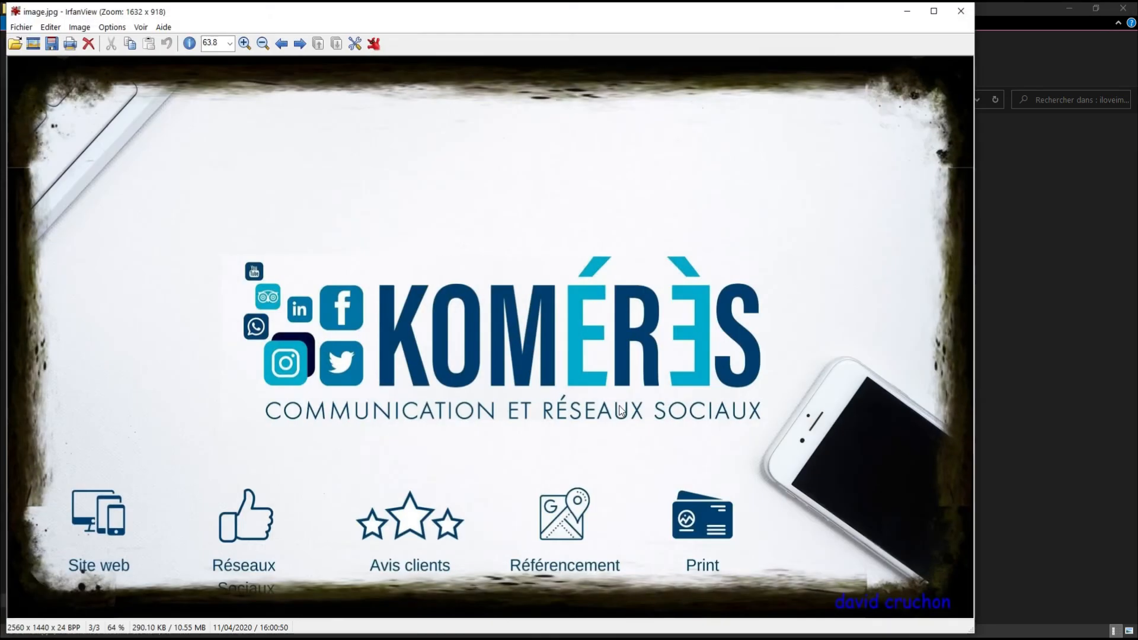
left_click(961, 10)
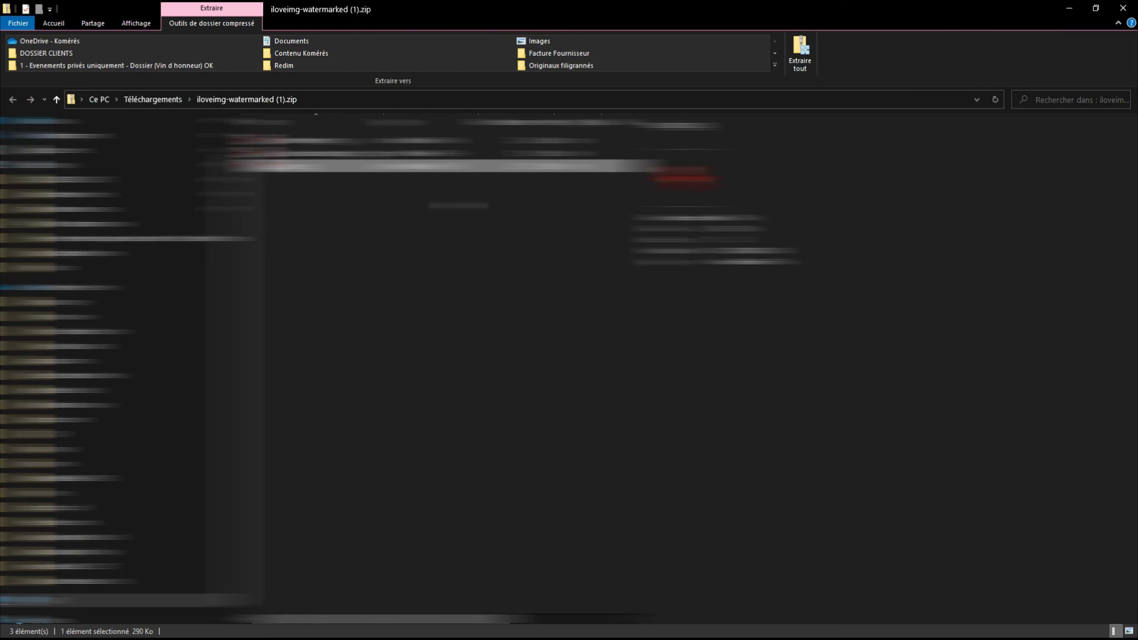
Switch back to the browser and return to the tool overview on the iLoveIMG home page.
key("alt+Tab")
left_click(316, 201)
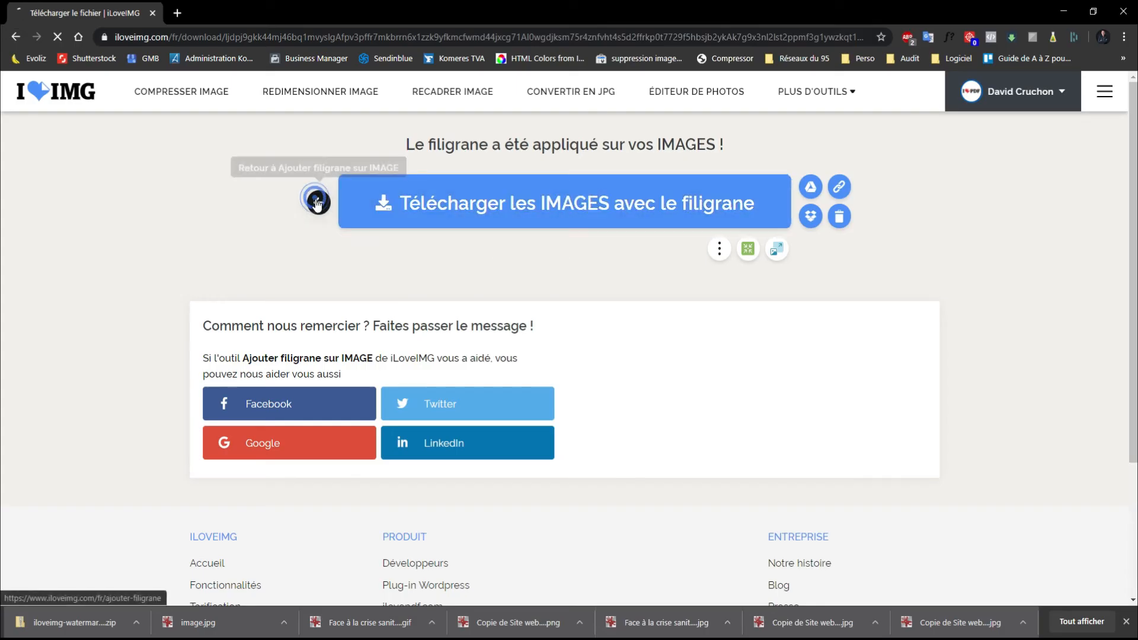
left_click(64, 94)
scroll(539, 401, "down", 2)
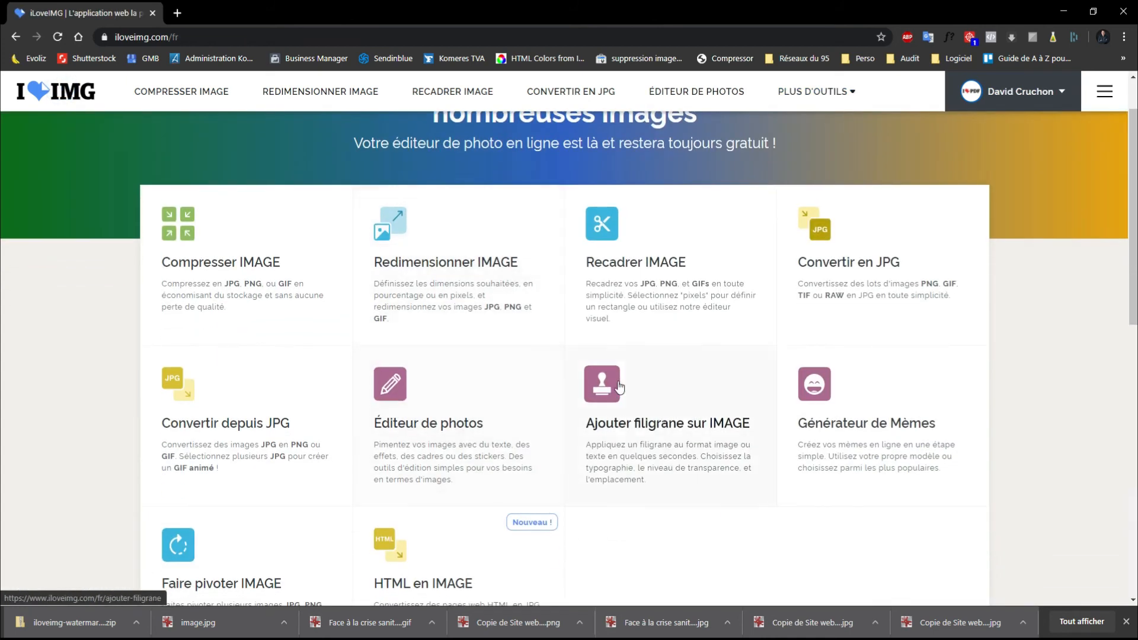
scroll(620, 386, "down", 1)
scroll(701, 278, "down", 1)
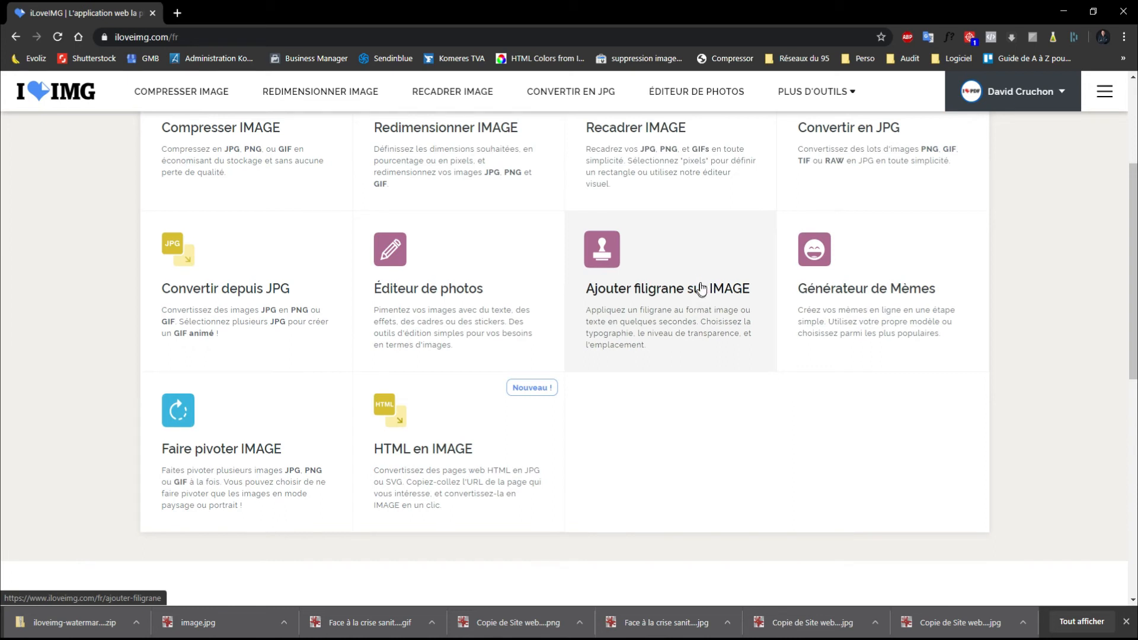
Open the Faire pivoter IMAGE tool and load image.jpg into it.
left_click(268, 456)
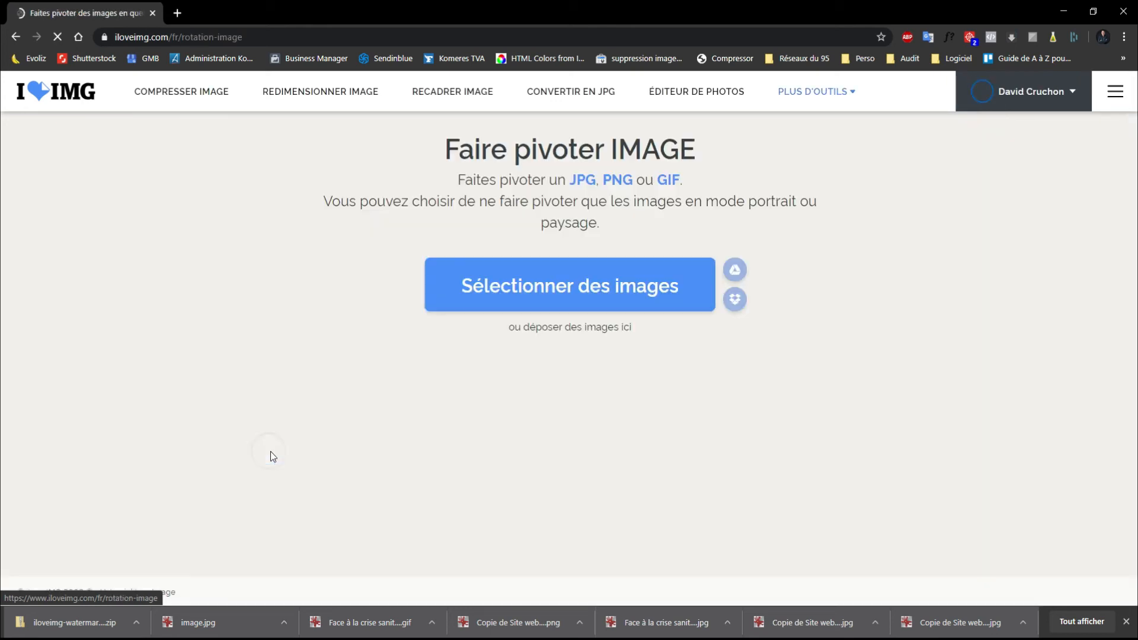
left_click(594, 294)
double_click(160, 117)
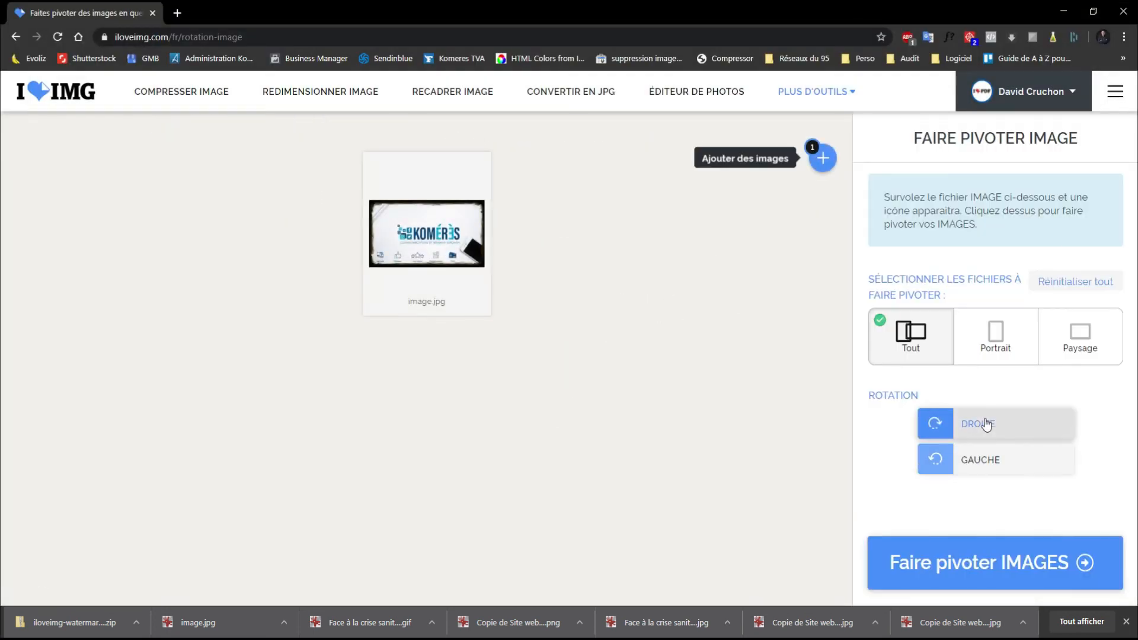
Try the portrait and landscape file filters, reselect Tout, and rotate image.jpg to the right through a full turn.
left_click(984, 334)
left_click(1059, 330)
left_click(910, 333)
left_click(977, 425)
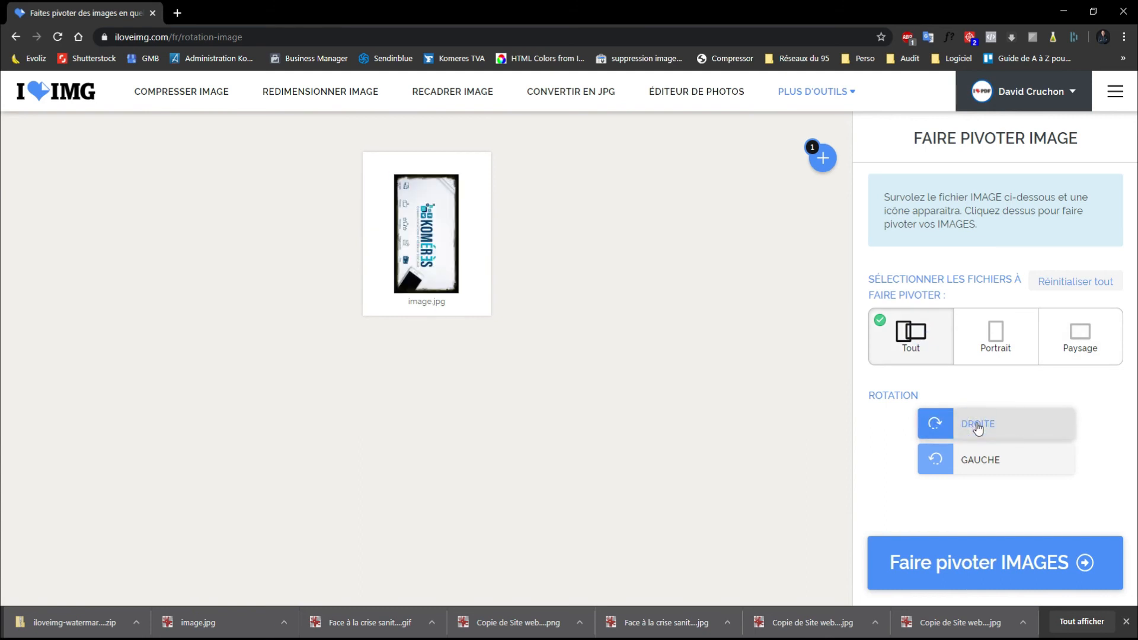
left_click(978, 428)
left_click(978, 428)
left_click(978, 427)
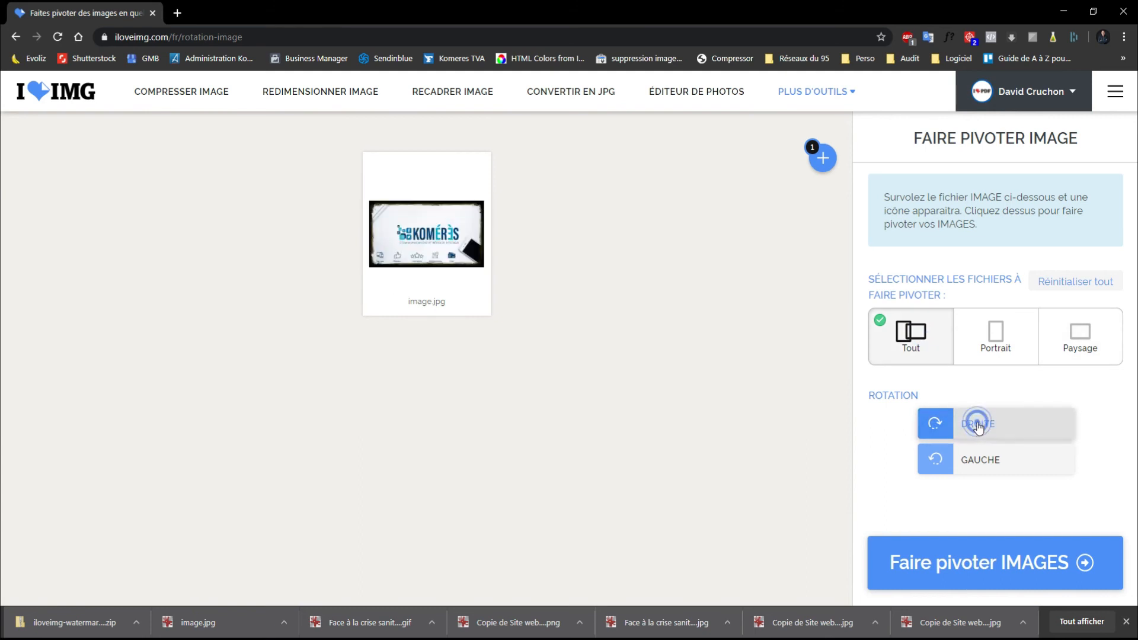
Cycle the file selection for rotation through Portrait, Paysage and Tout, ending on Paysage.
left_click(995, 328)
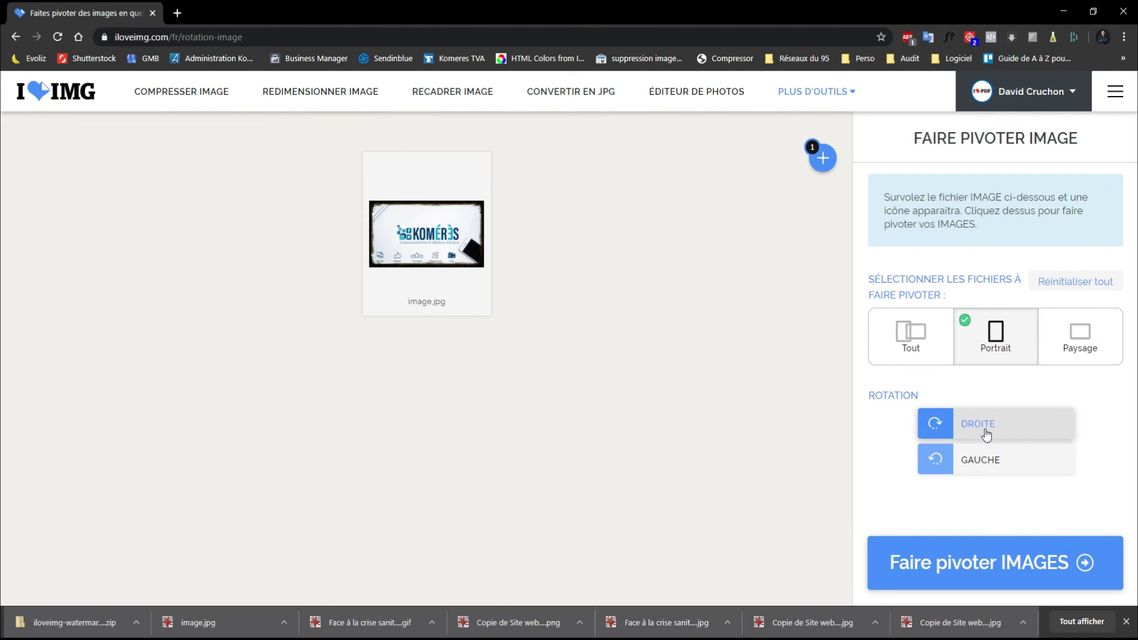
left_click(1067, 355)
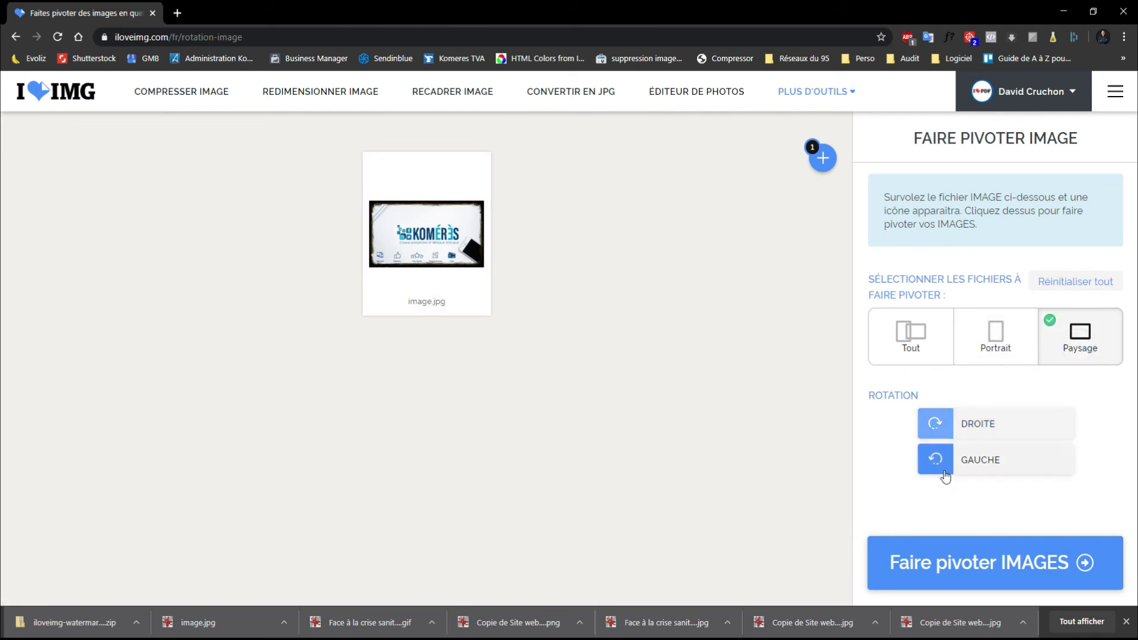
left_click(911, 335)
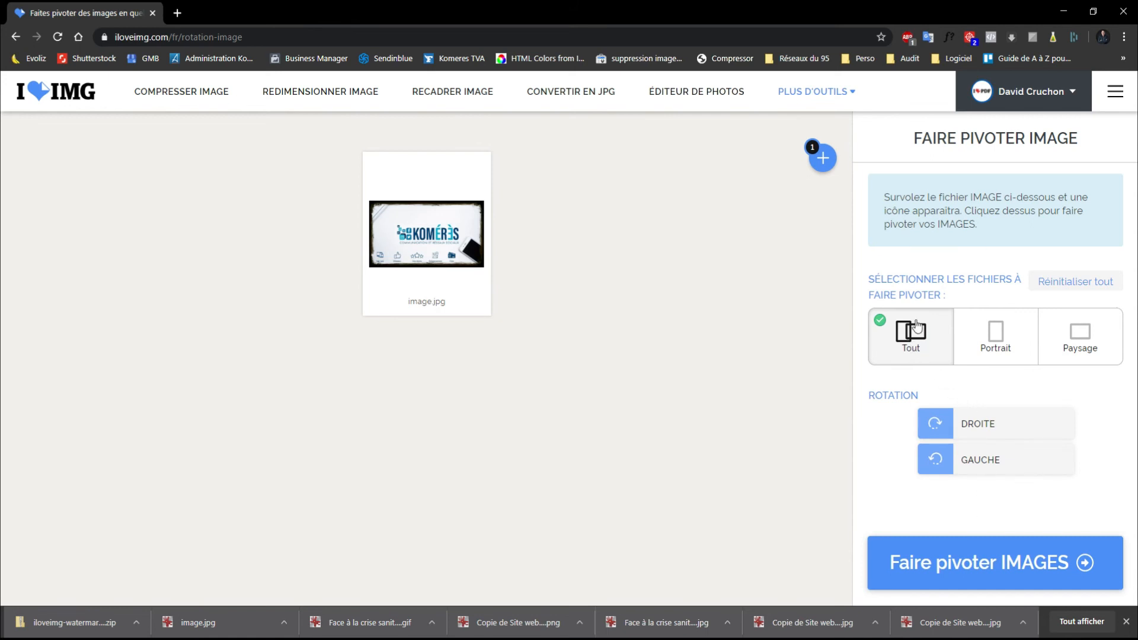
left_click(995, 335)
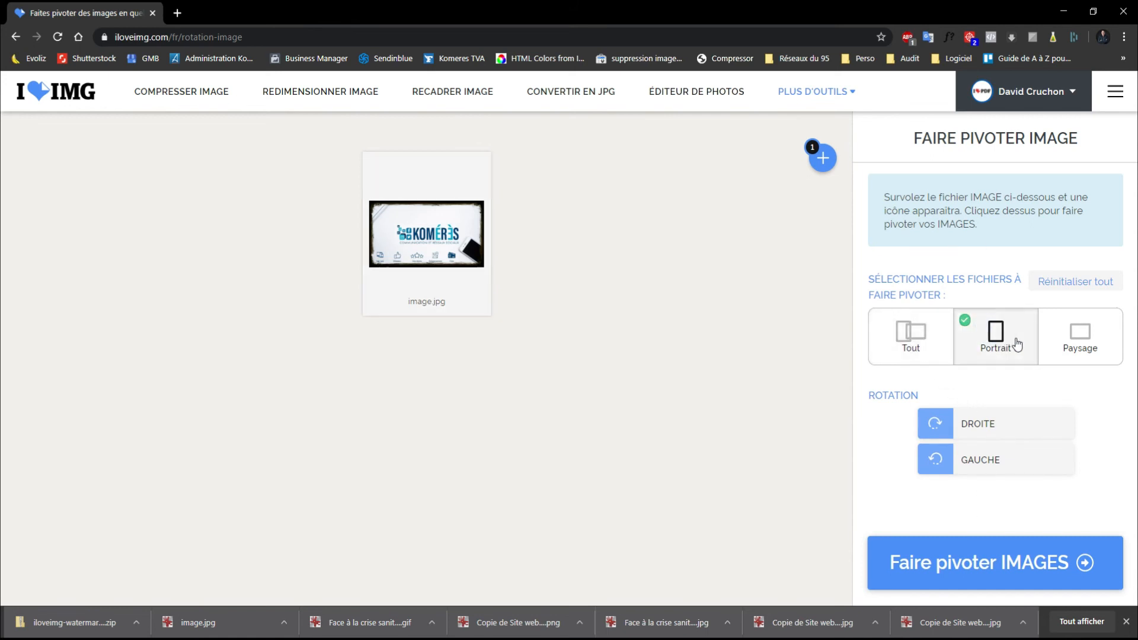
left_click(1102, 329)
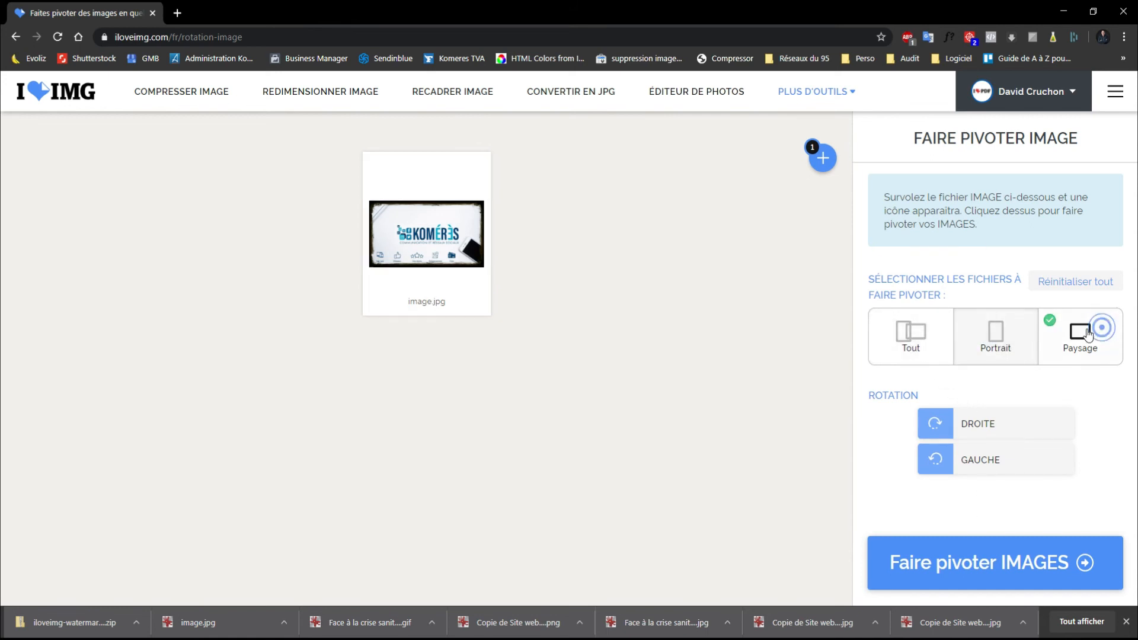
Rotate the landscape image.jpg once to the right, and turn it left repeatedly until it is upright.
left_click(973, 428)
left_click(976, 461)
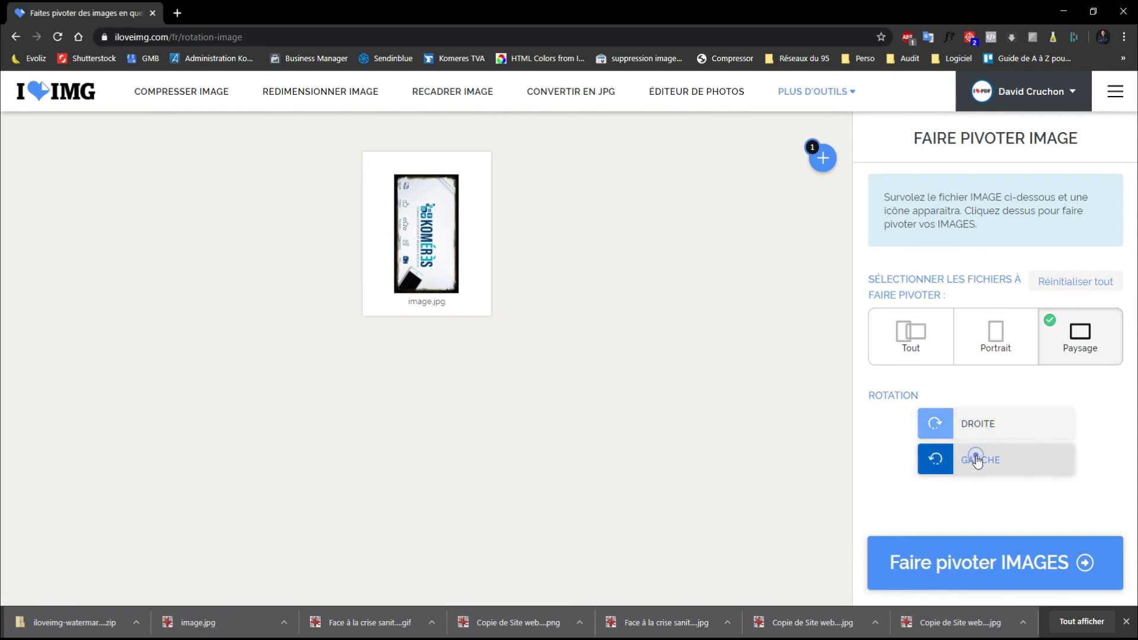
left_click(977, 462)
left_click(978, 462)
left_click(977, 462)
left_click(977, 461)
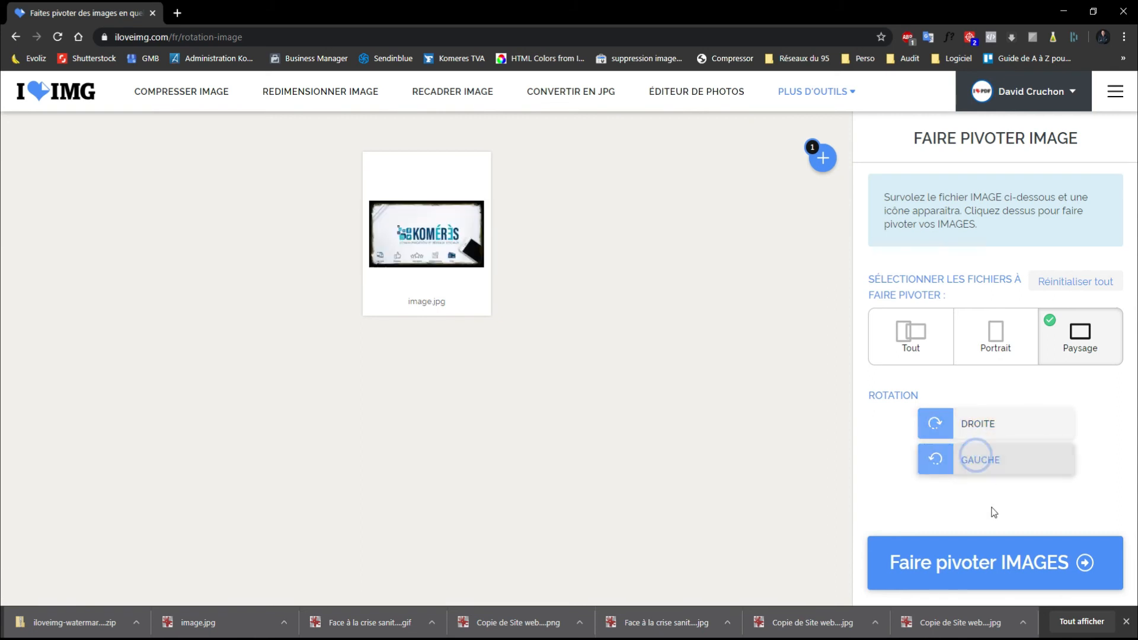
Process image.jpg with the rotation tool and go back to the iLoveIMG home page.
left_click(992, 574)
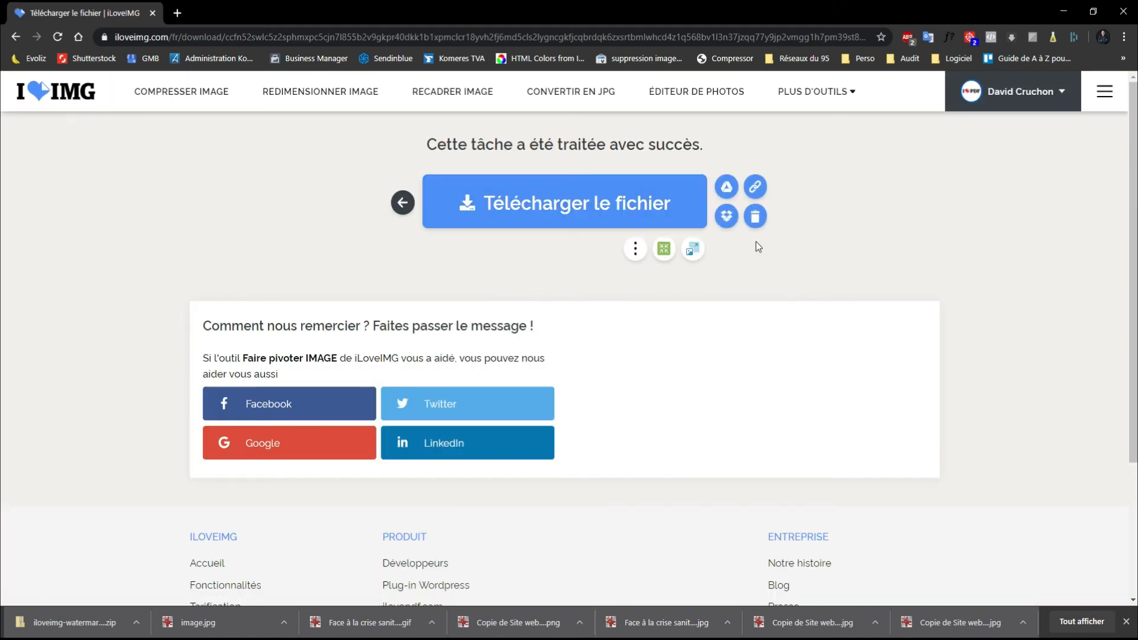
left_click(80, 102)
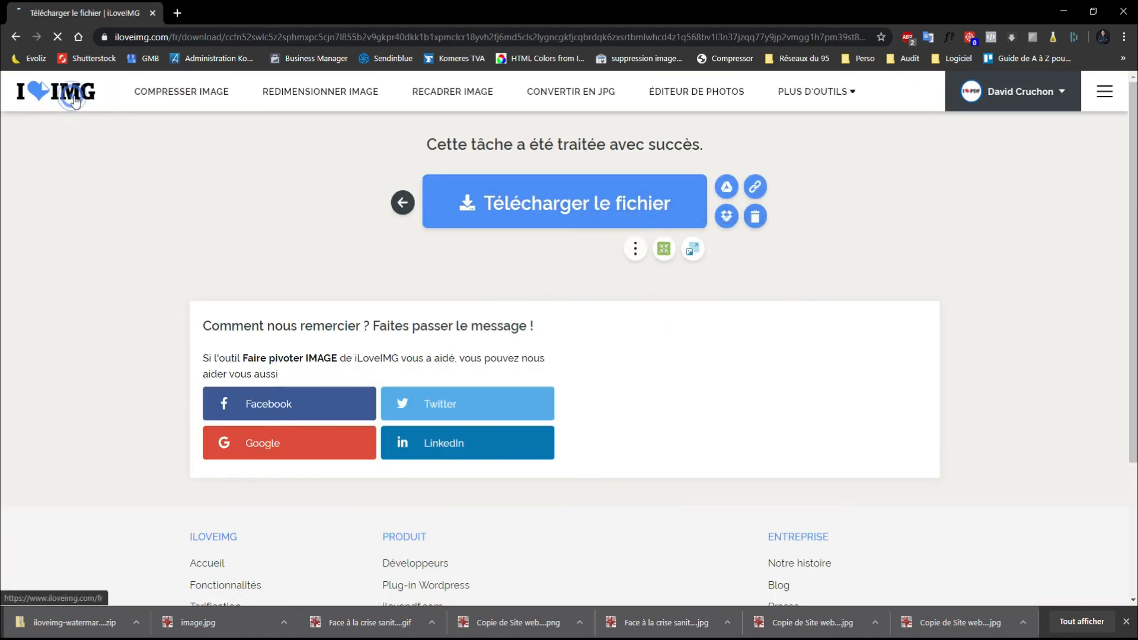
Open the Générateur de Mèmes tool and its gallery of meme templates.
scroll(887, 408, "down", 1)
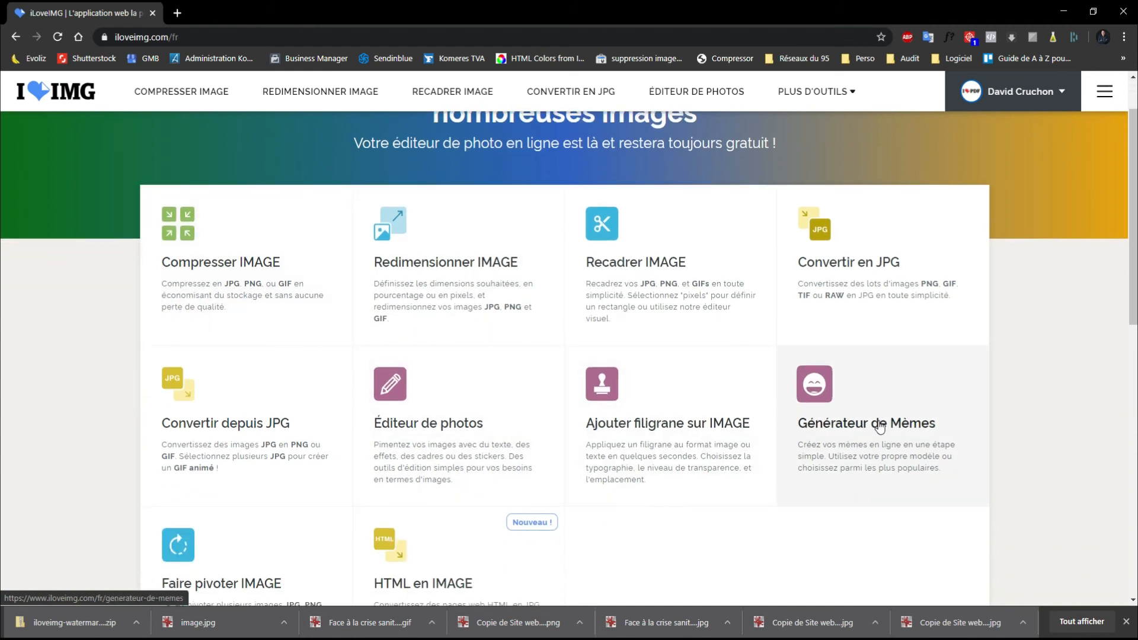
left_click(882, 420)
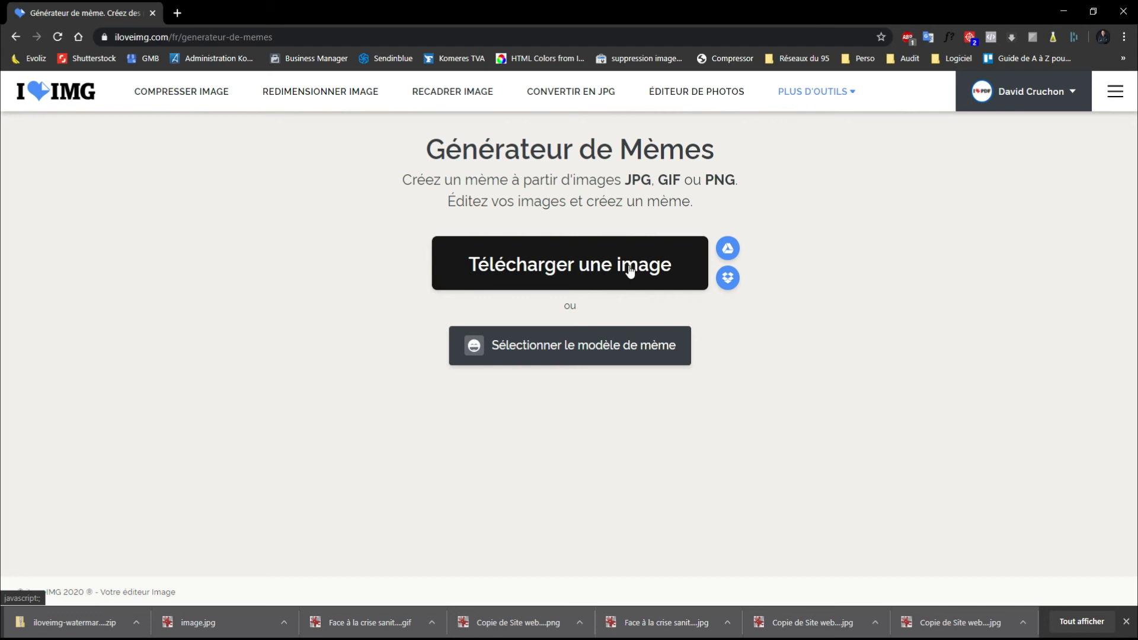
left_click(610, 348)
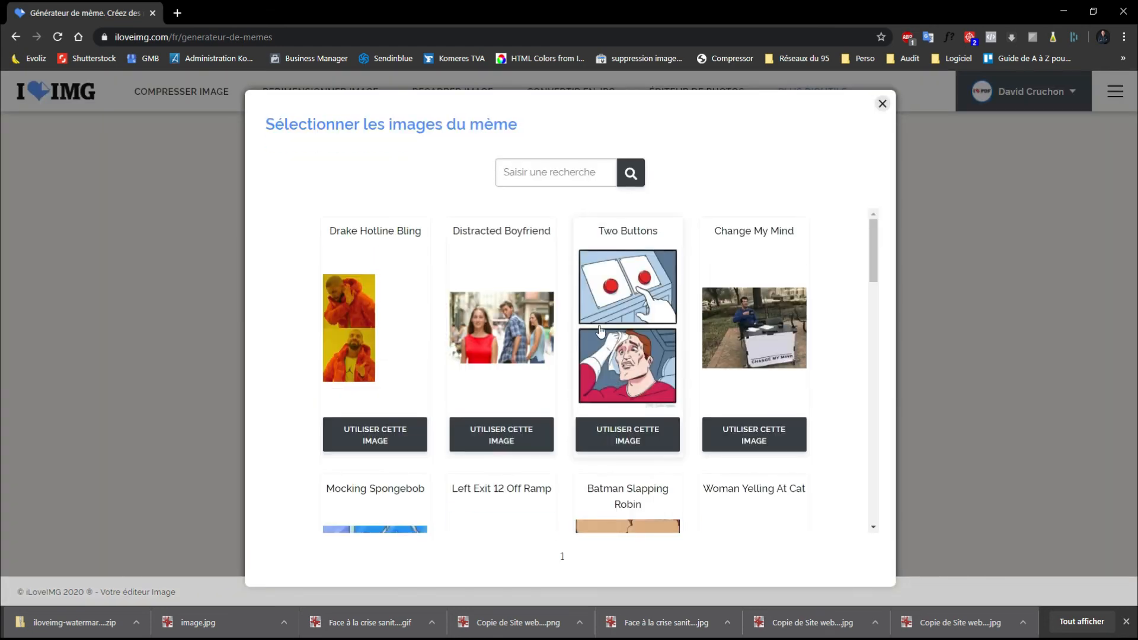
Browse the meme template gallery and choose the The Rock Driving template.
scroll(508, 317, "down", 1)
scroll(498, 326, "up", 1)
scroll(488, 339, "down", 1)
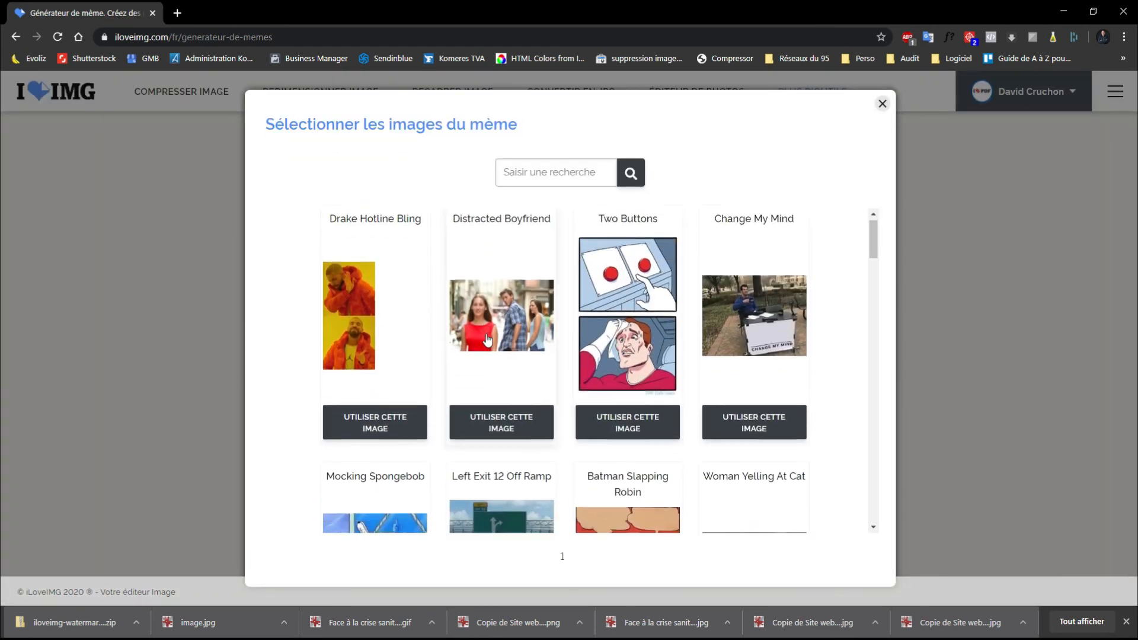
scroll(516, 318, "down", 6)
scroll(531, 332, "down", 7)
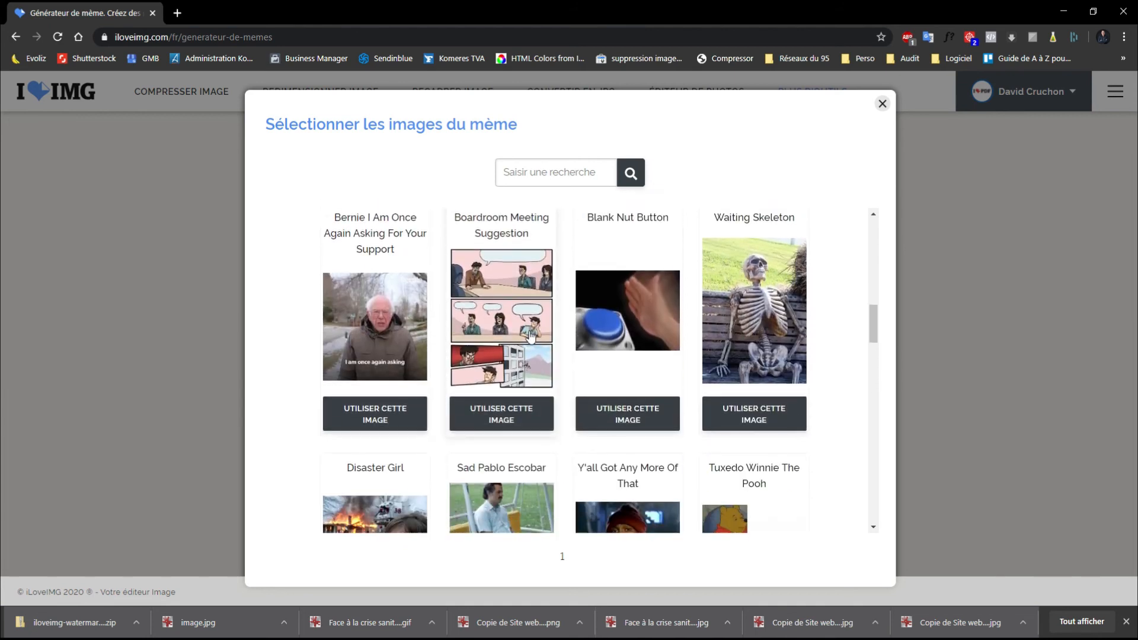
scroll(523, 323, "down", 2)
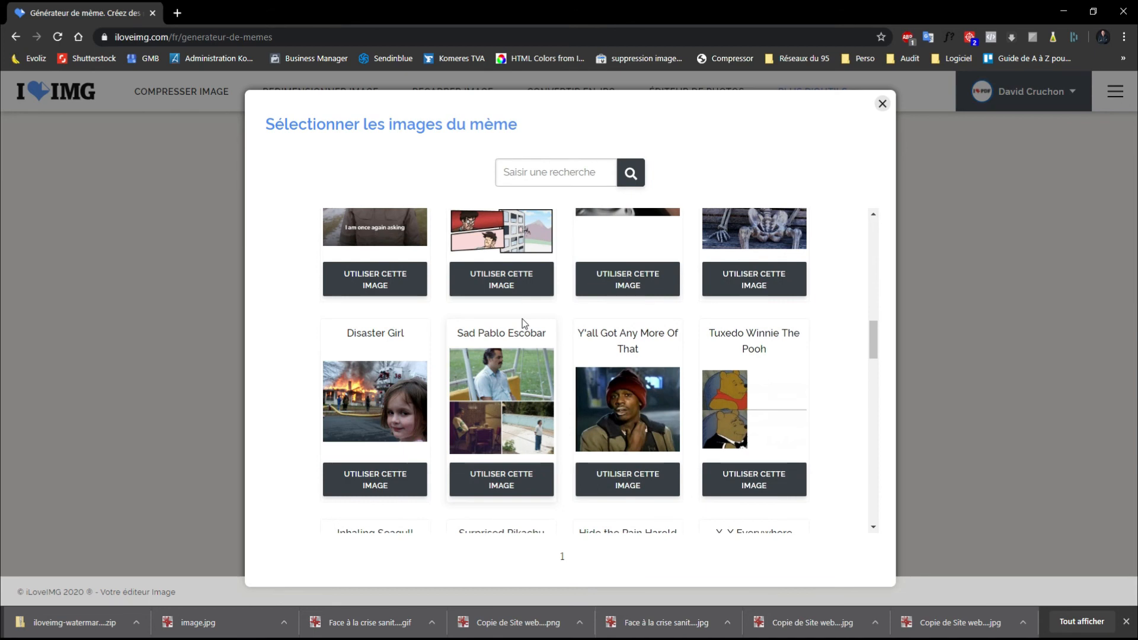
scroll(520, 332, "down", 4)
scroll(512, 341, "down", 6)
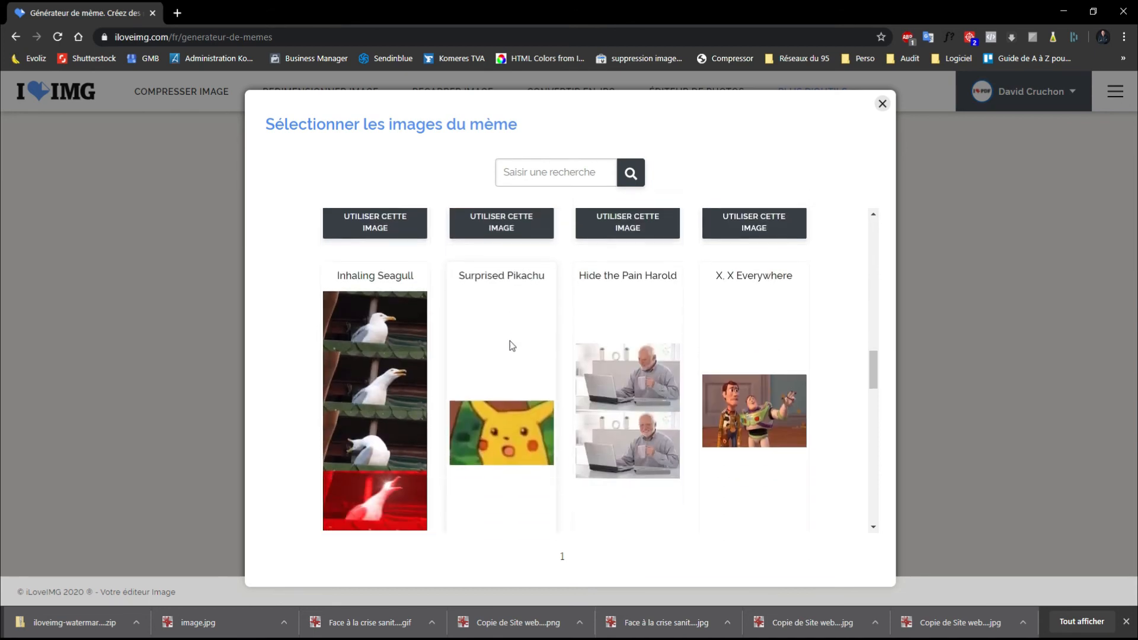
scroll(514, 354, "down", 6)
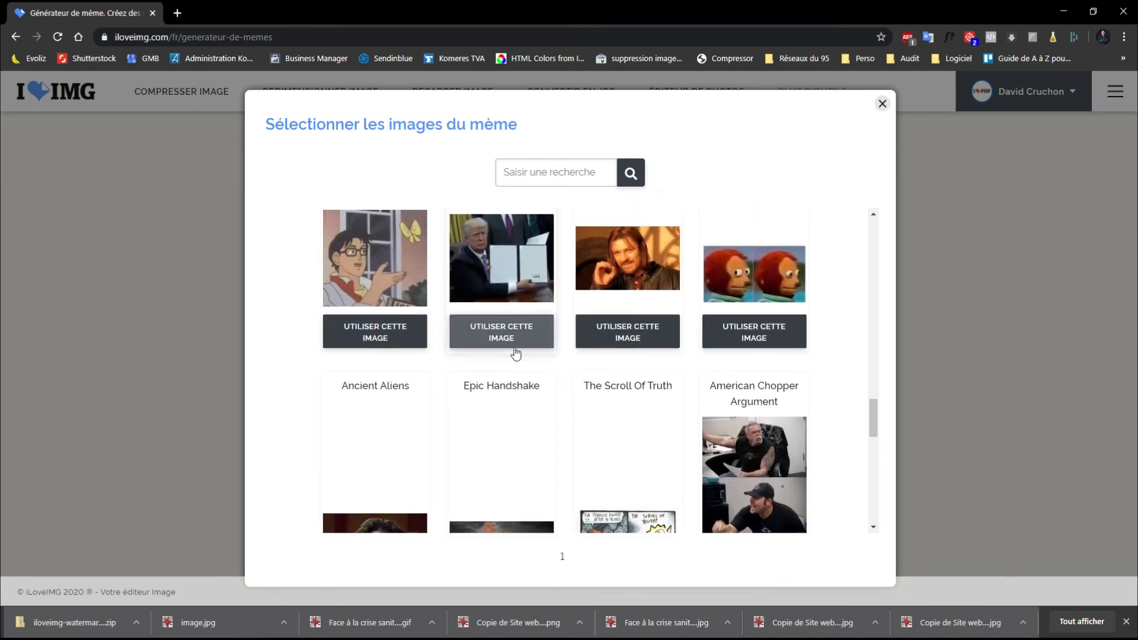
scroll(515, 347, "down", 5)
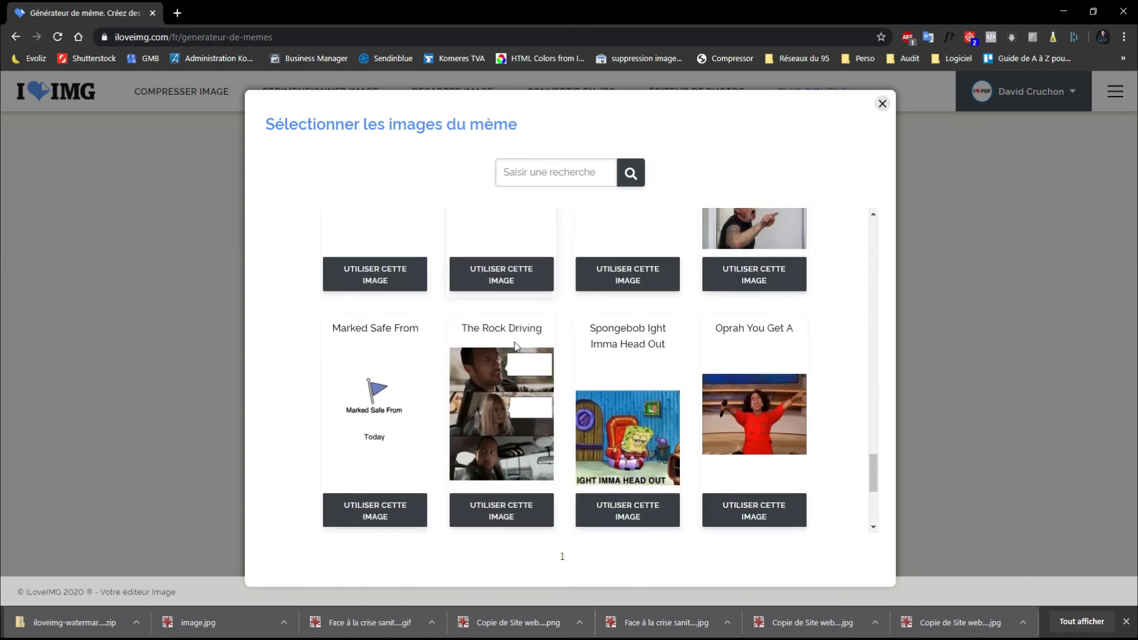
left_click(513, 343)
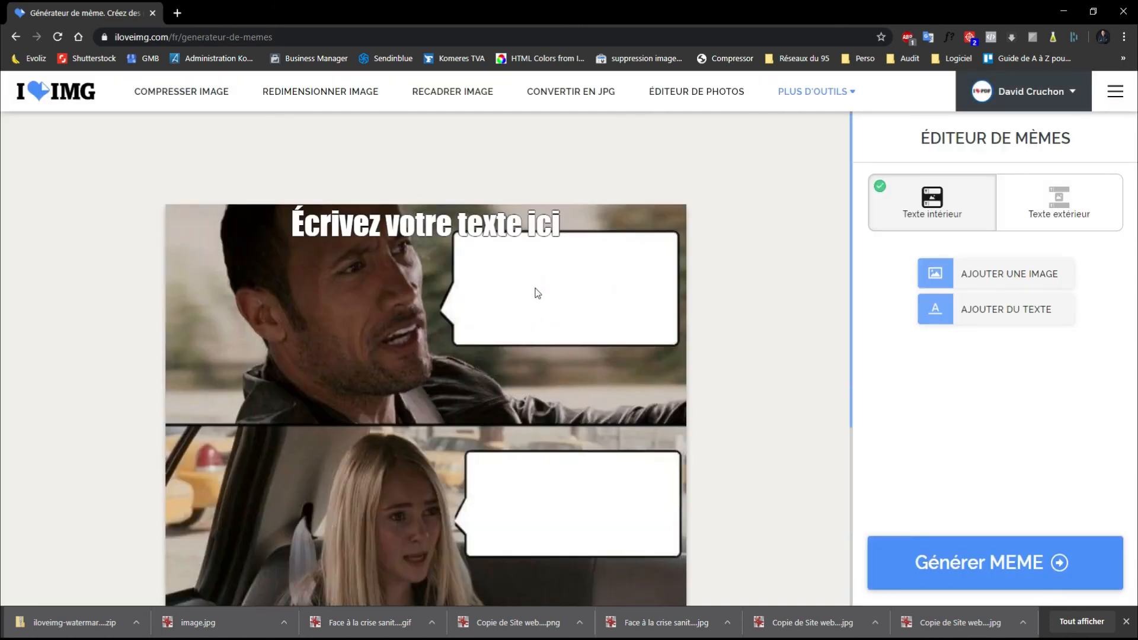
Move the upper placeholder text into the first speech bubble and narrow its text box to the bubble's width.
scroll(721, 272, "down", 5)
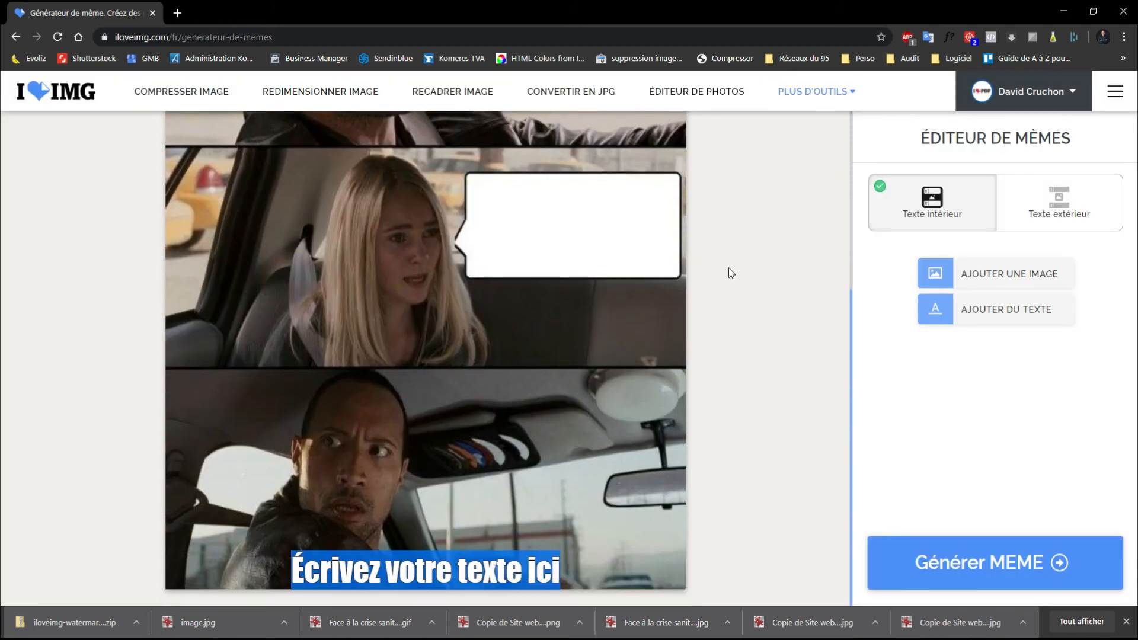
scroll(728, 268, "up", 5)
left_click(388, 220)
left_click_drag(396, 223, 539, 275)
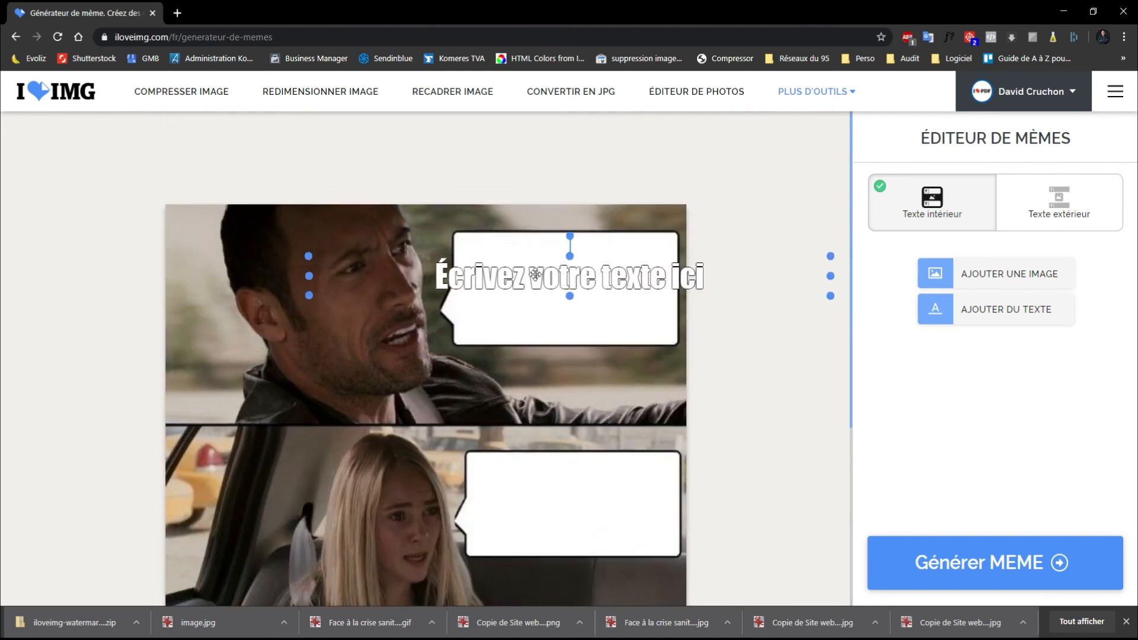
left_click_drag(308, 256, 741, 281)
left_click_drag(632, 278, 616, 267)
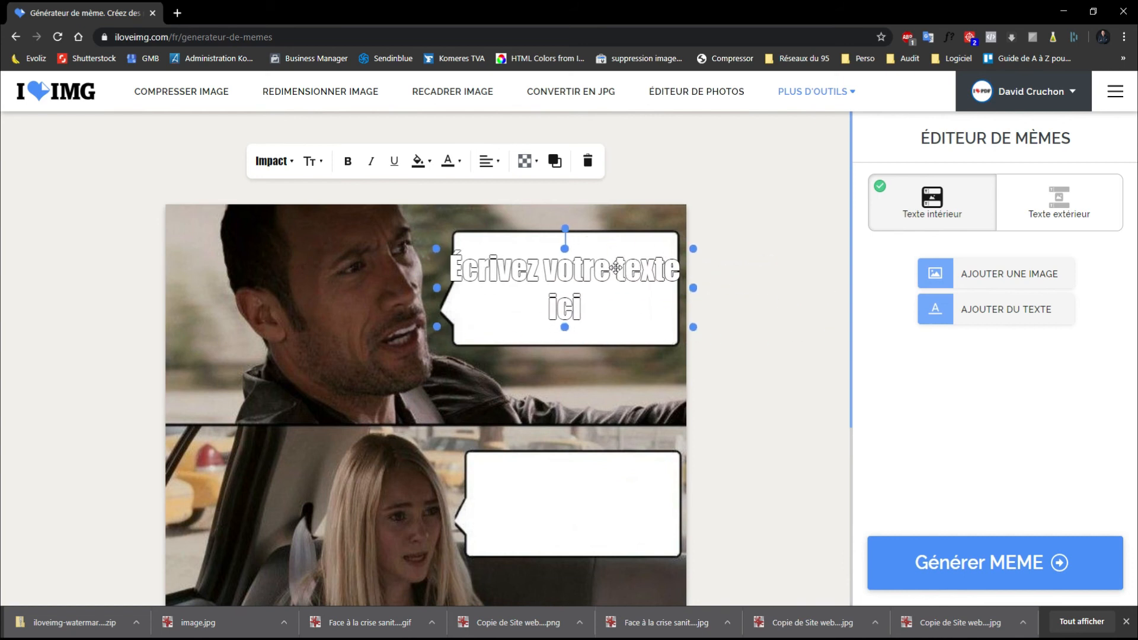
left_click_drag(437, 246, 452, 251)
Select the placeholder text in the first bubble for editing, check the lower caption, and leave the meme editor for the home page.
left_click(521, 271)
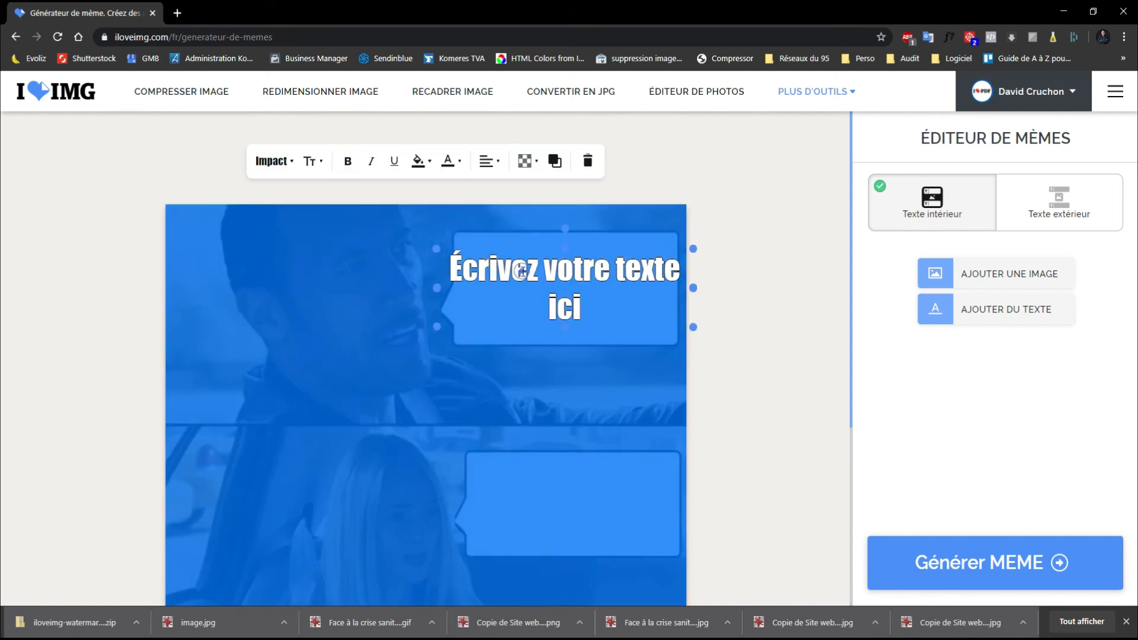
left_click(764, 196)
double_click(584, 268)
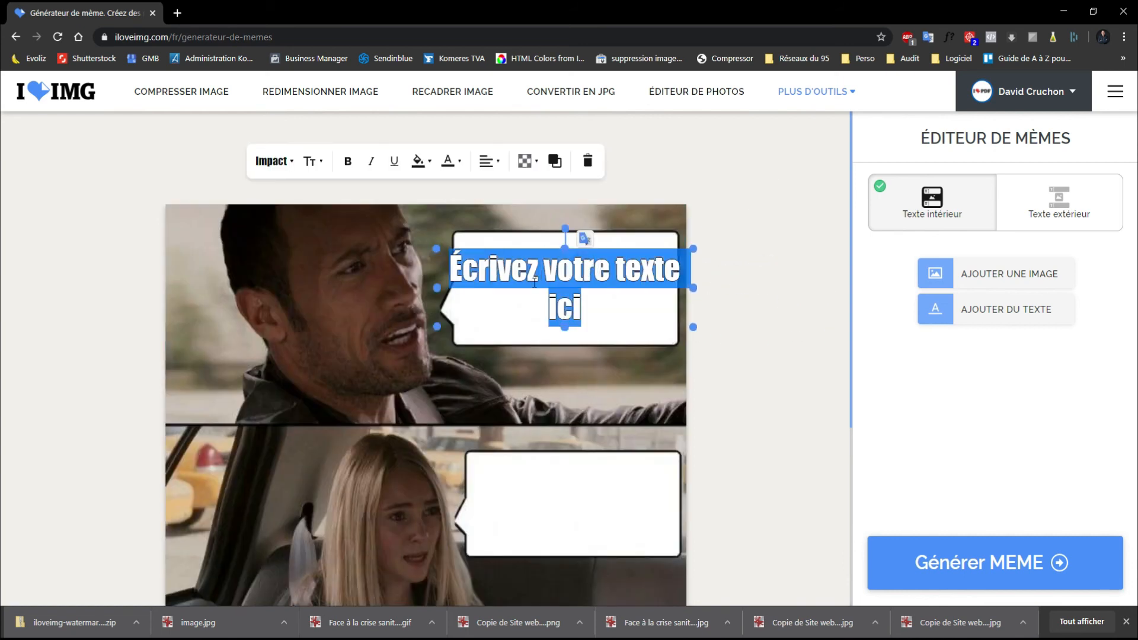
scroll(652, 314, "down", 5)
left_click(393, 555)
scroll(248, 293, "up", 5)
left_click(18, 38)
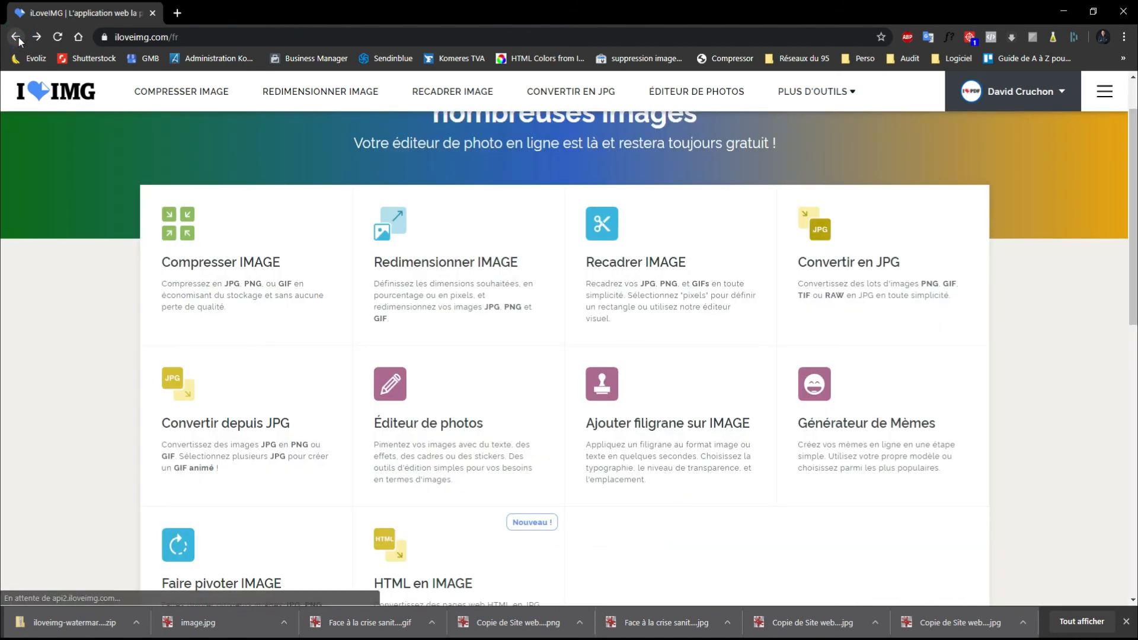
Reopen the meme generator's template gallery, look through the available templates, and close it without choosing one.
left_click(835, 425)
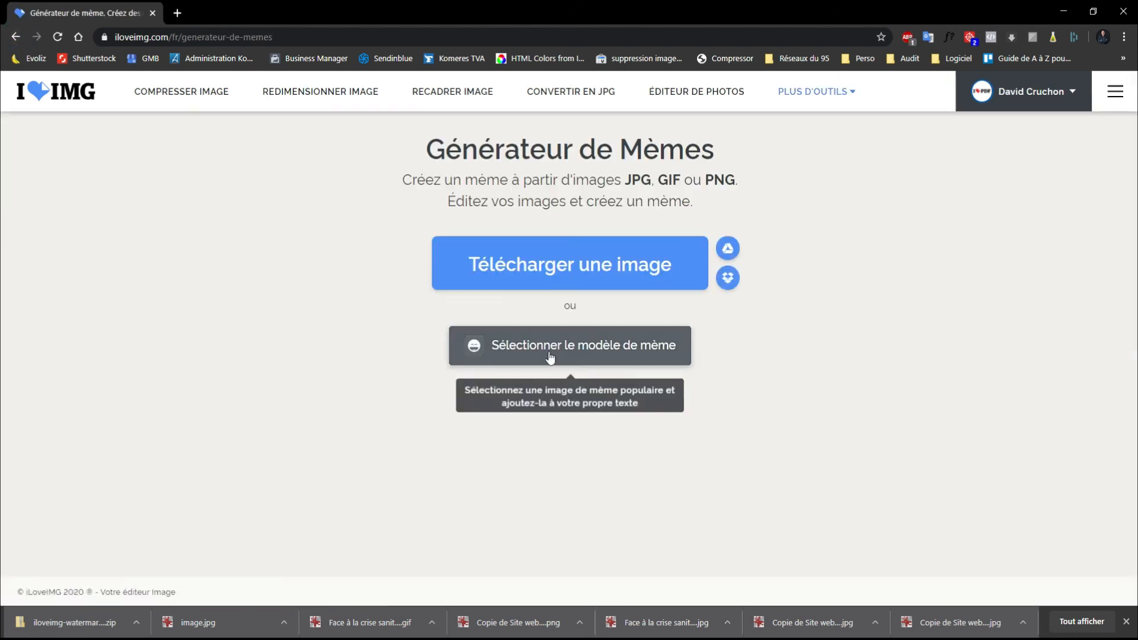
left_click(555, 346)
scroll(658, 328, "down", 1)
scroll(652, 329, "down", 7)
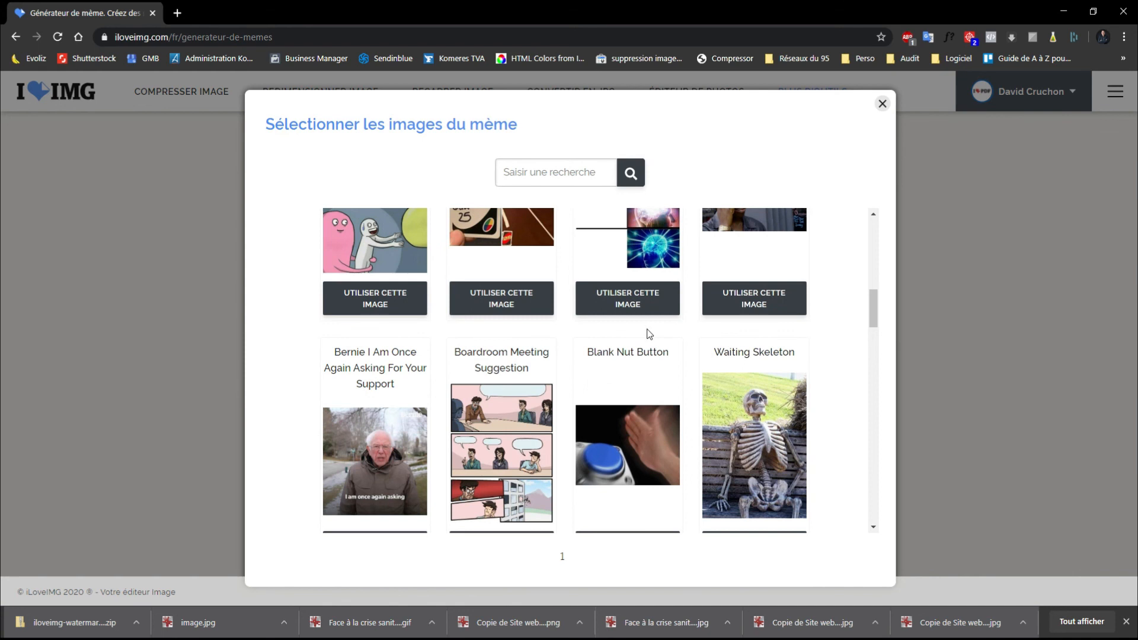
scroll(617, 325, "up", 4)
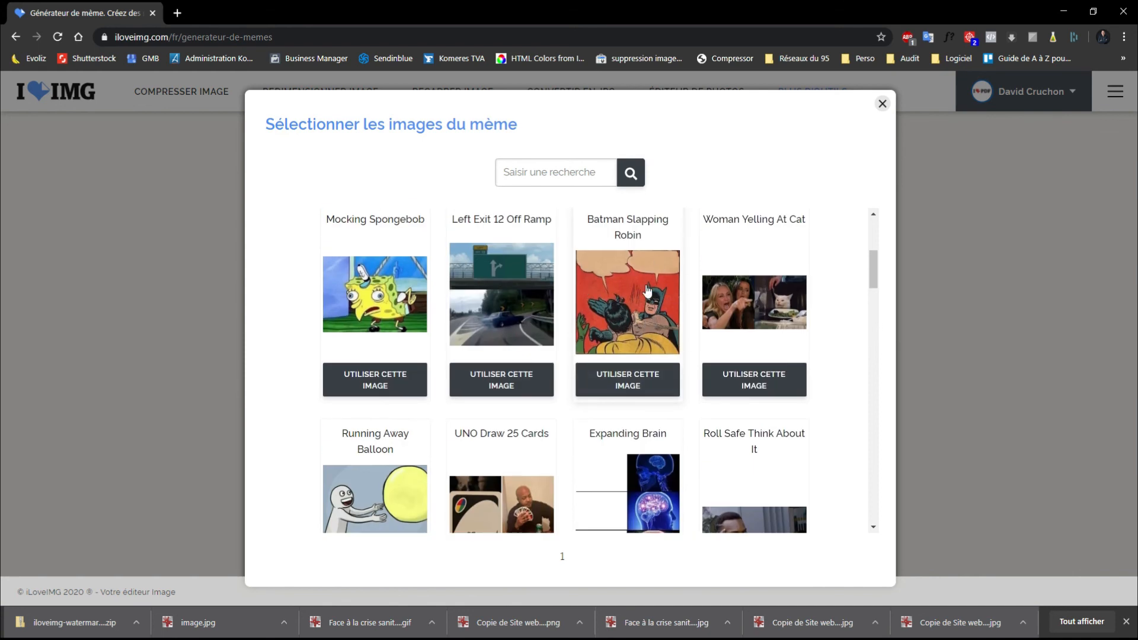
scroll(648, 290, "down", 8)
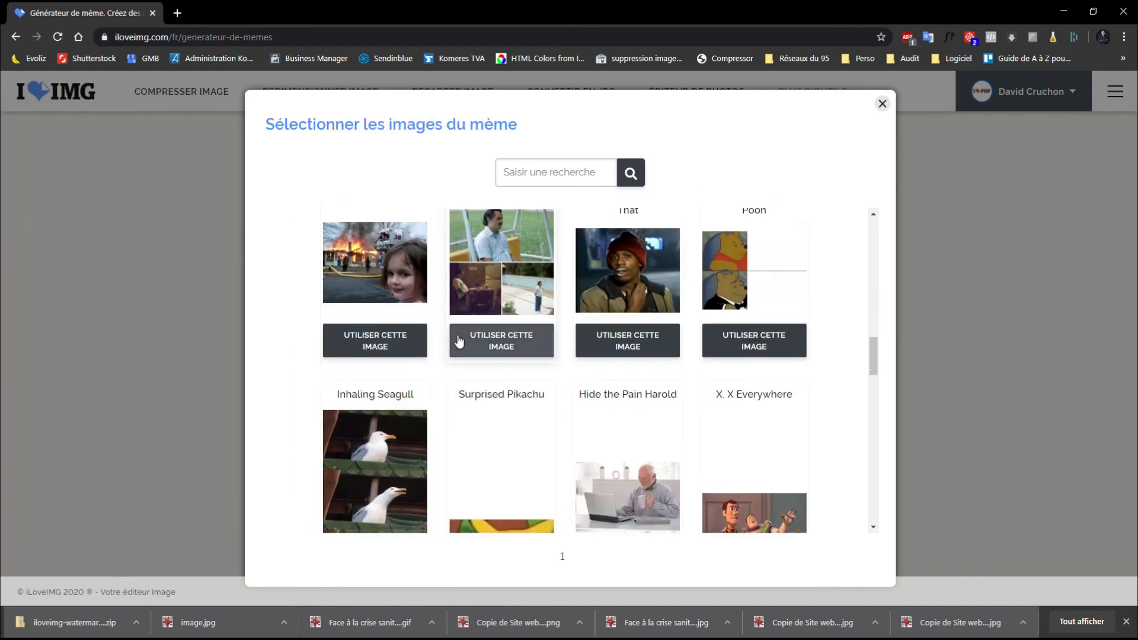
scroll(465, 338, "down", 5)
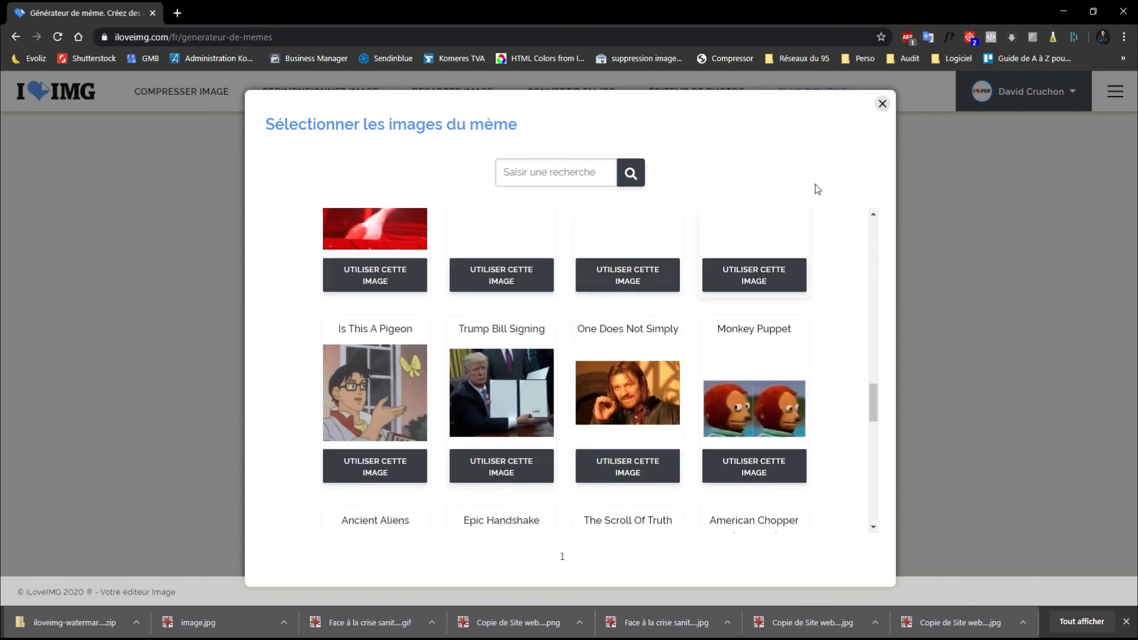
left_click(882, 105)
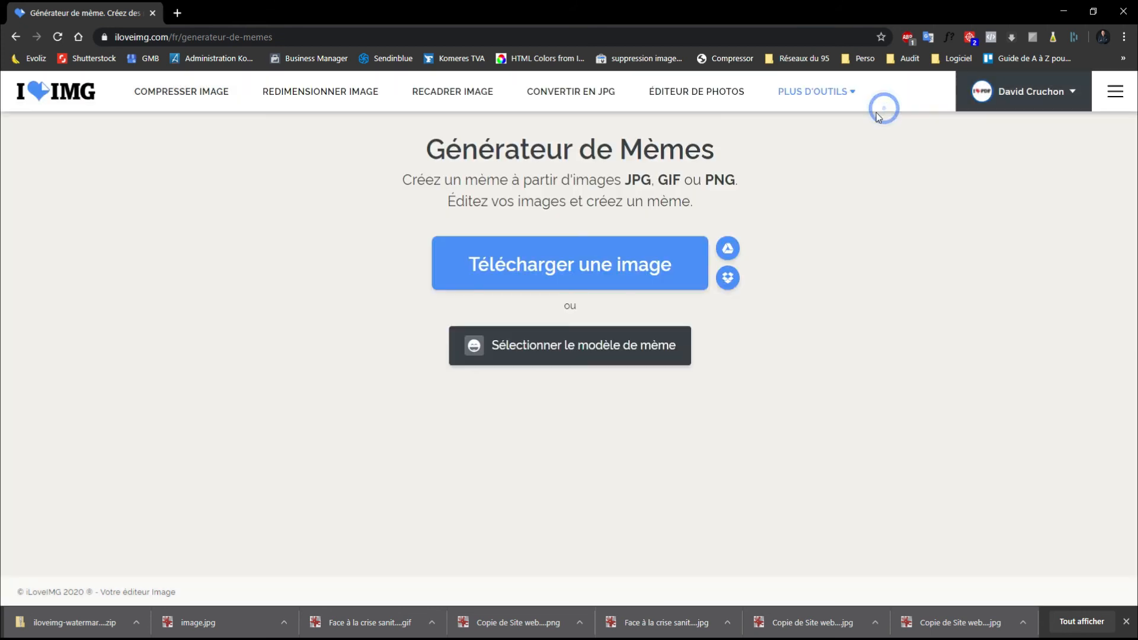
Upload the Komérès banner image to the meme generator and generate a meme with the captions set to Texte extérieur.
left_click(619, 270)
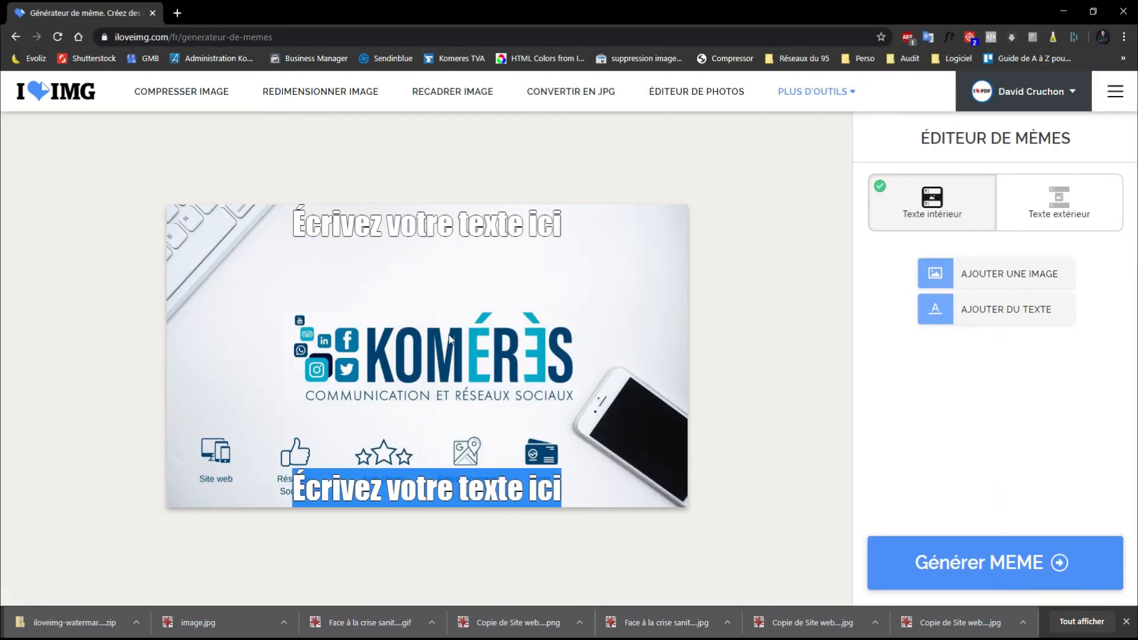
left_click(1058, 202)
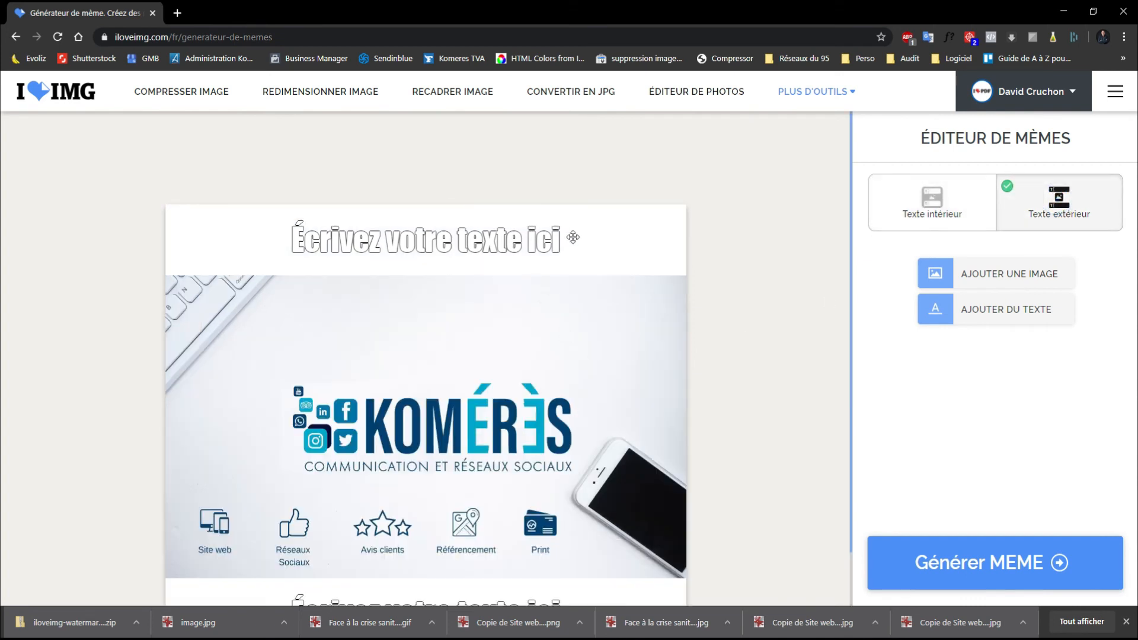
scroll(387, 304, "down", 1)
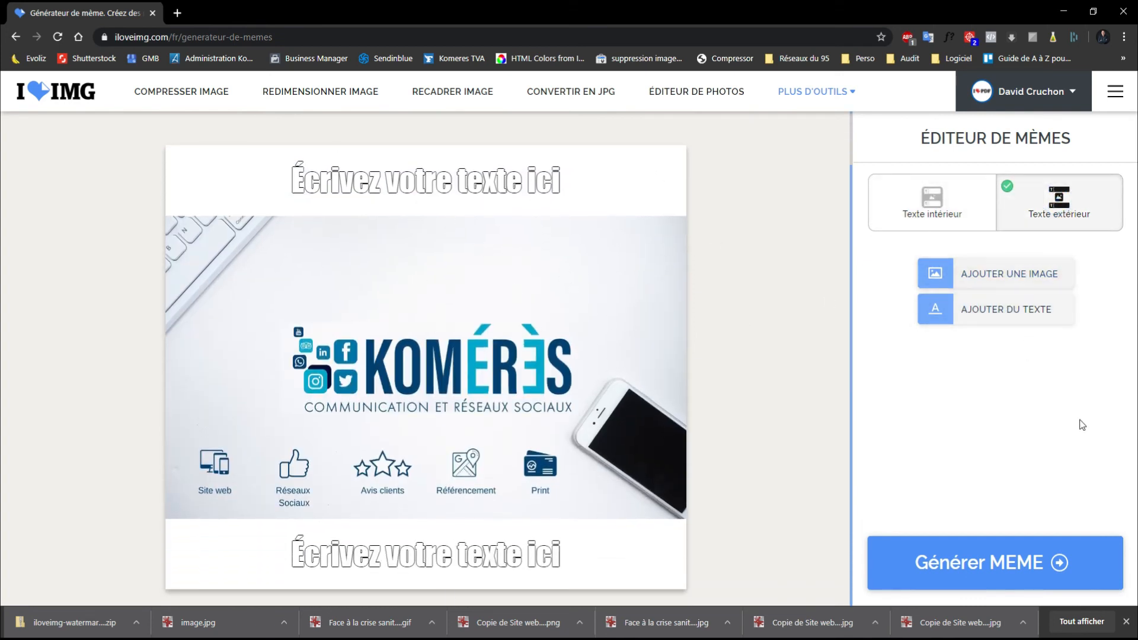
left_click(1012, 566)
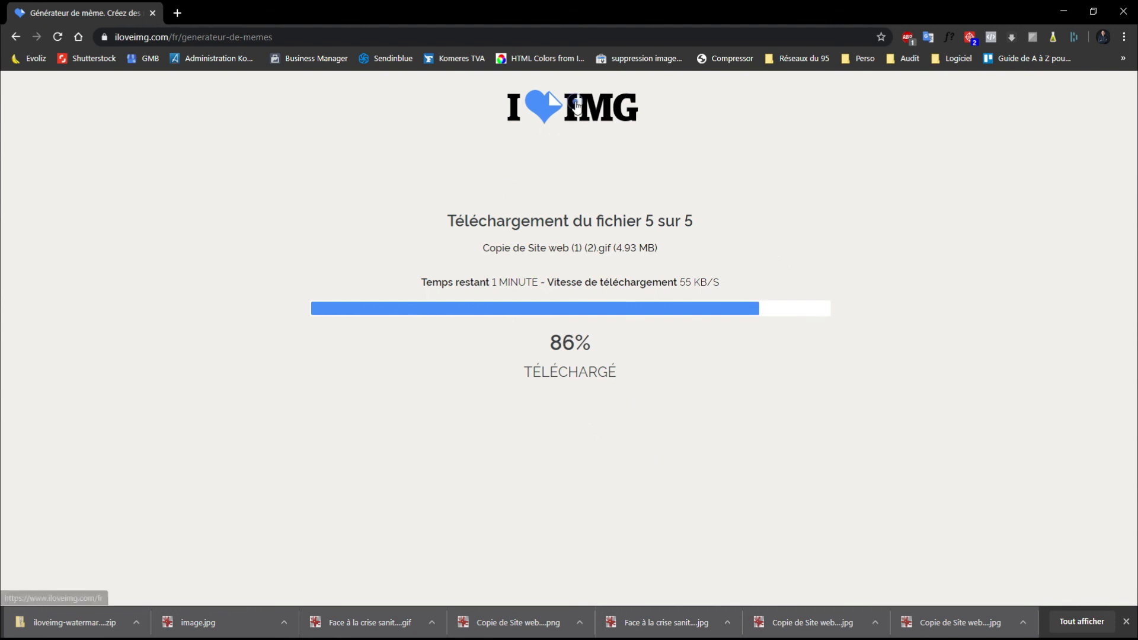
Return to the home page and open the website URL entry of the HTML en IMAGE tool.
left_click(542, 107)
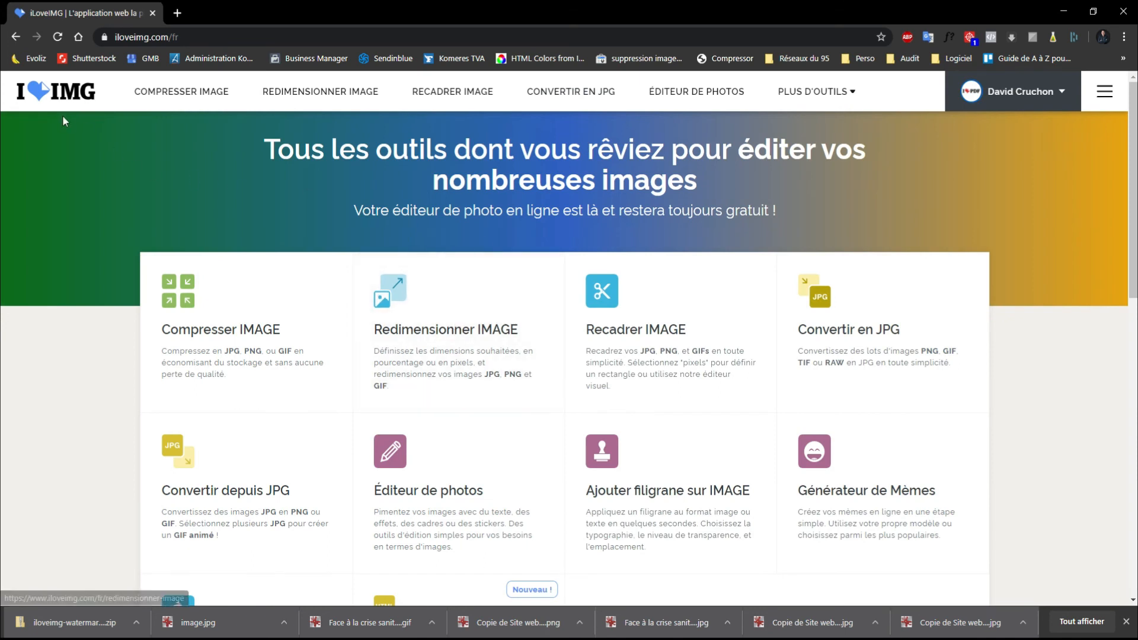
scroll(515, 249, "down", 3)
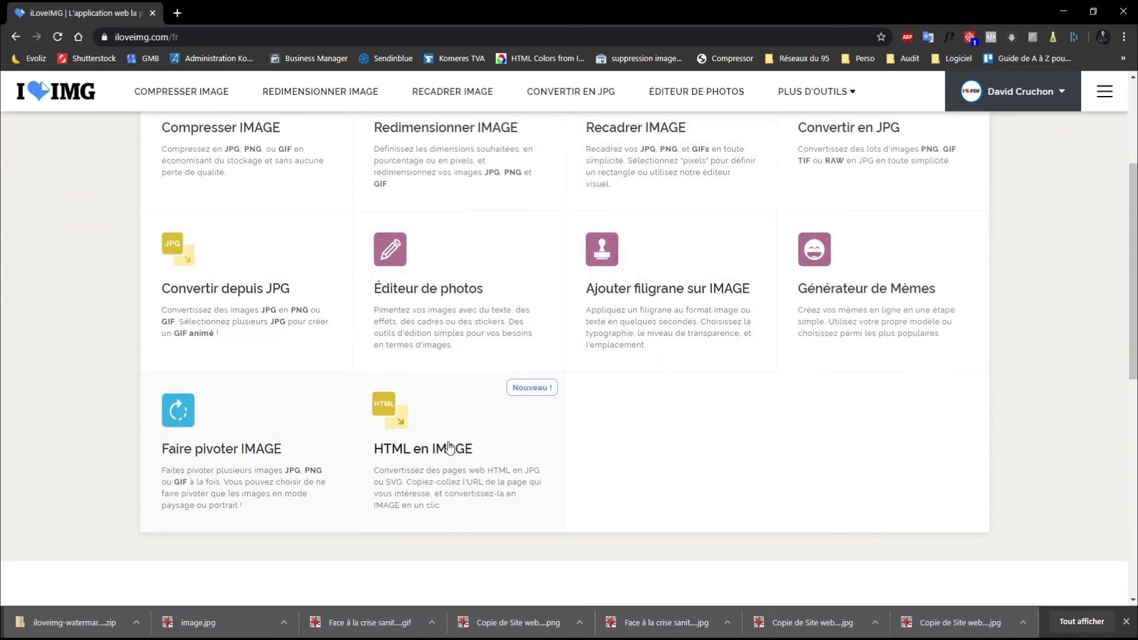
left_click(457, 442)
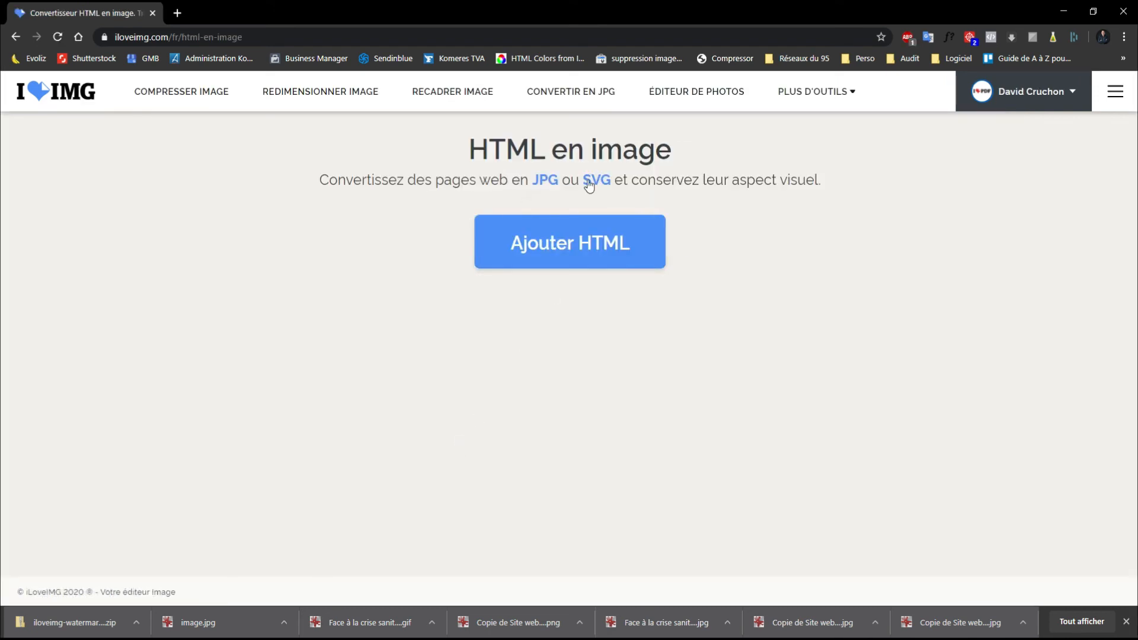
left_click(584, 247)
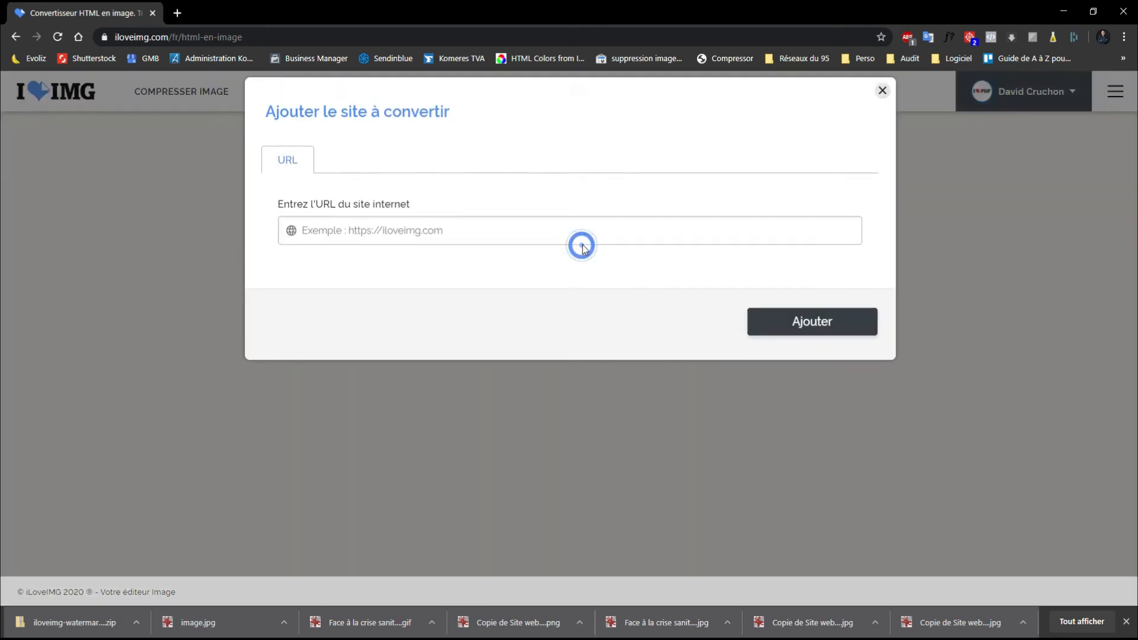
left_click(396, 241)
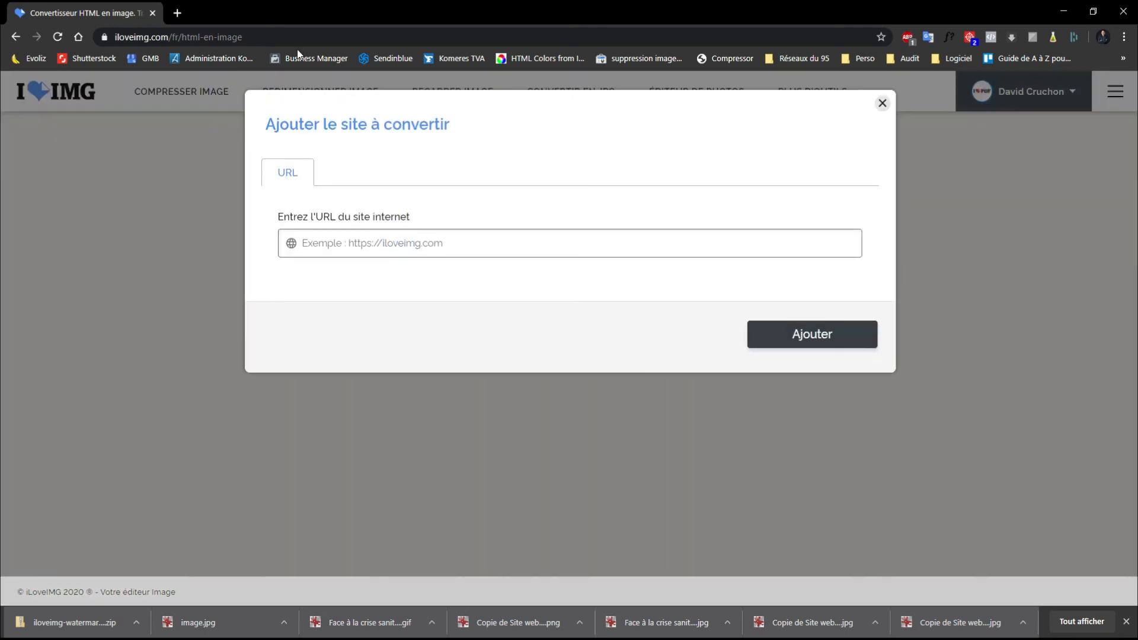
Load komeres.fr in a new browser tab and copy its address.
left_click(177, 13)
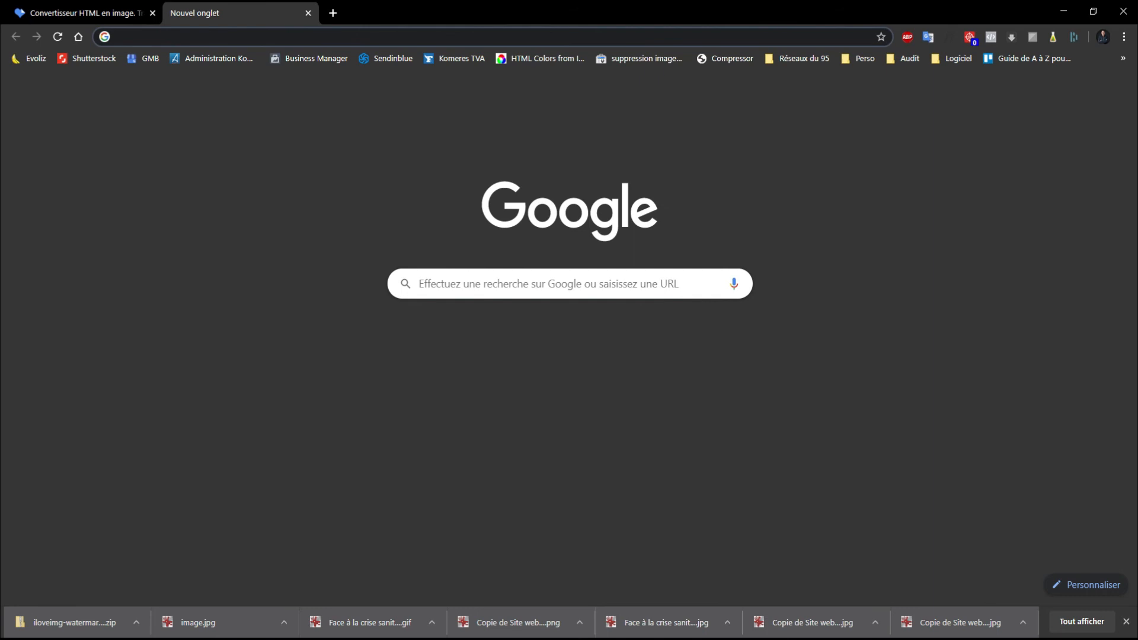
type("komeres.fr")
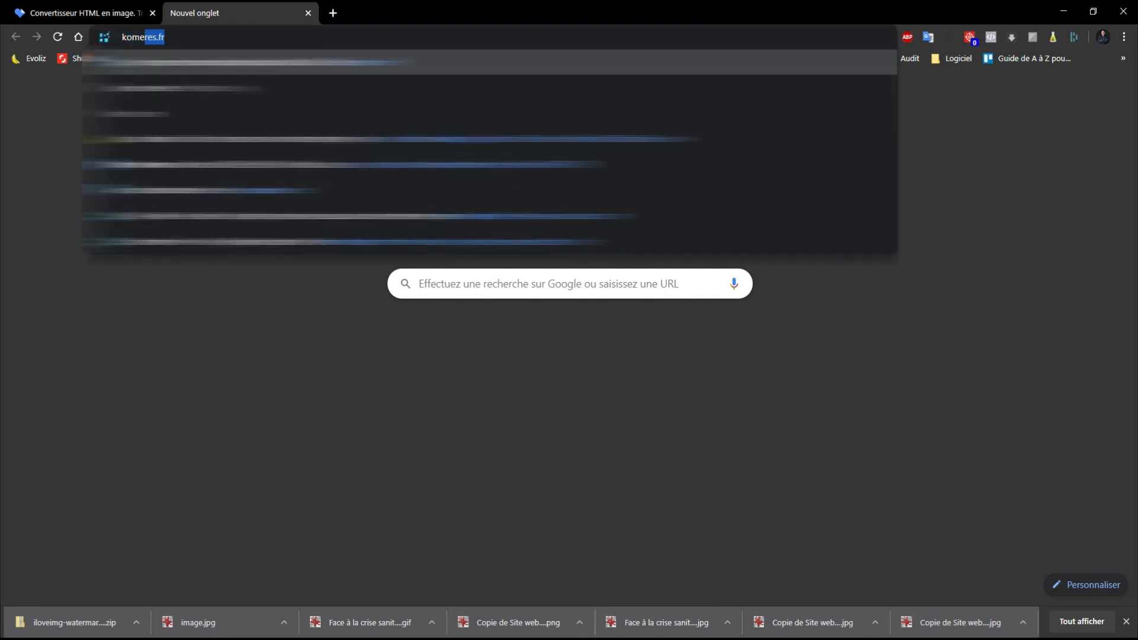
key("Return")
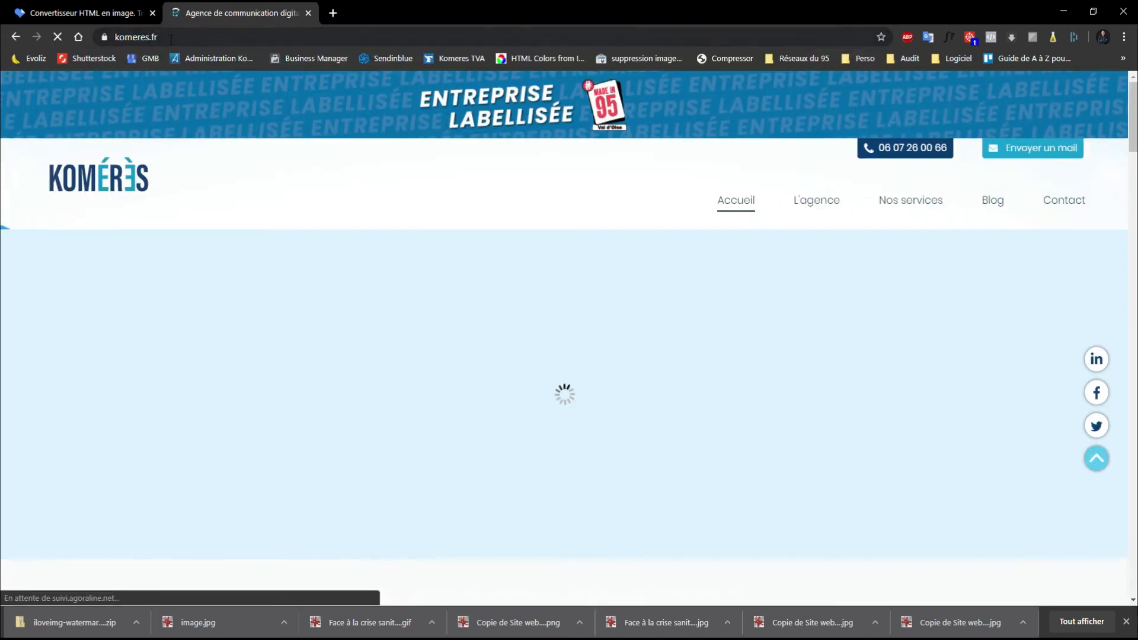
left_click(171, 33)
key("ctrl+c")
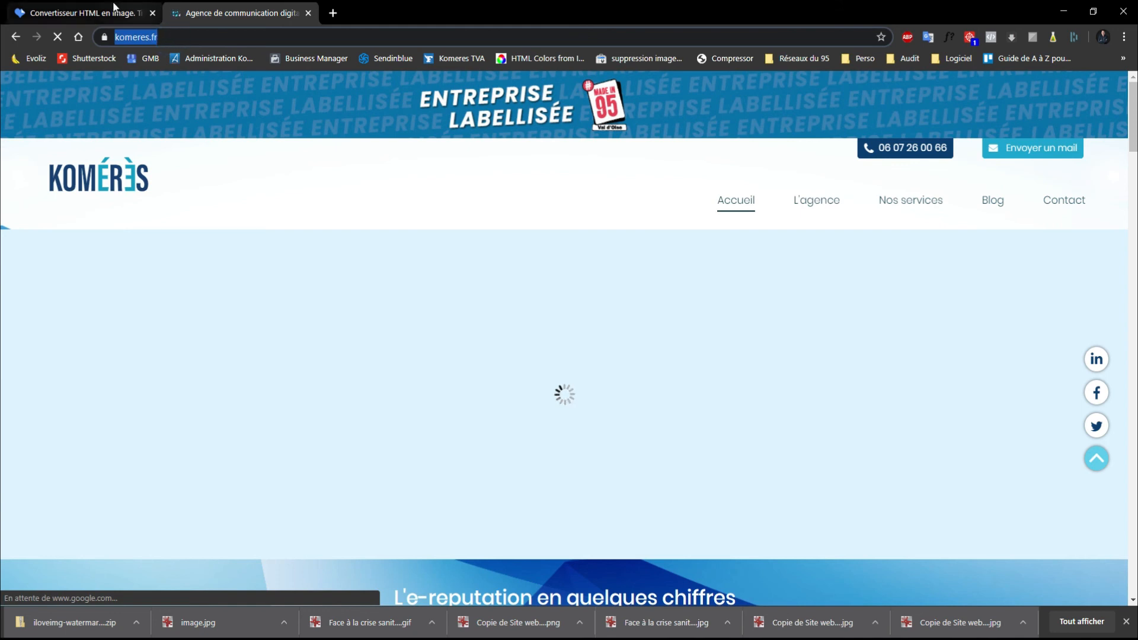
left_click(86, 13)
key("ctrl+v")
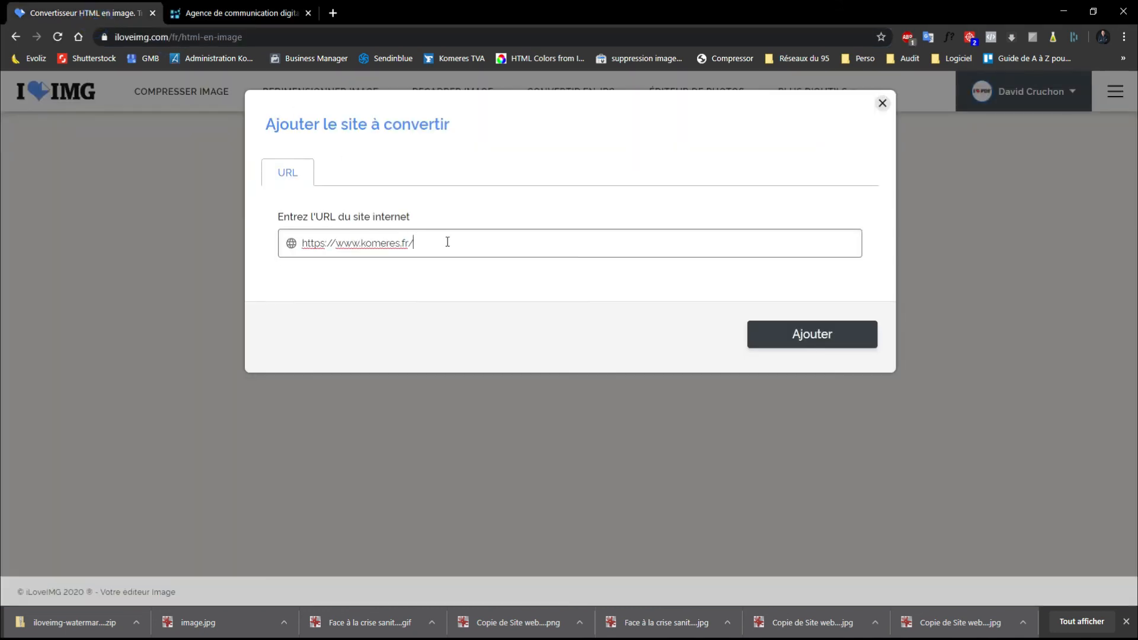
left_click(807, 335)
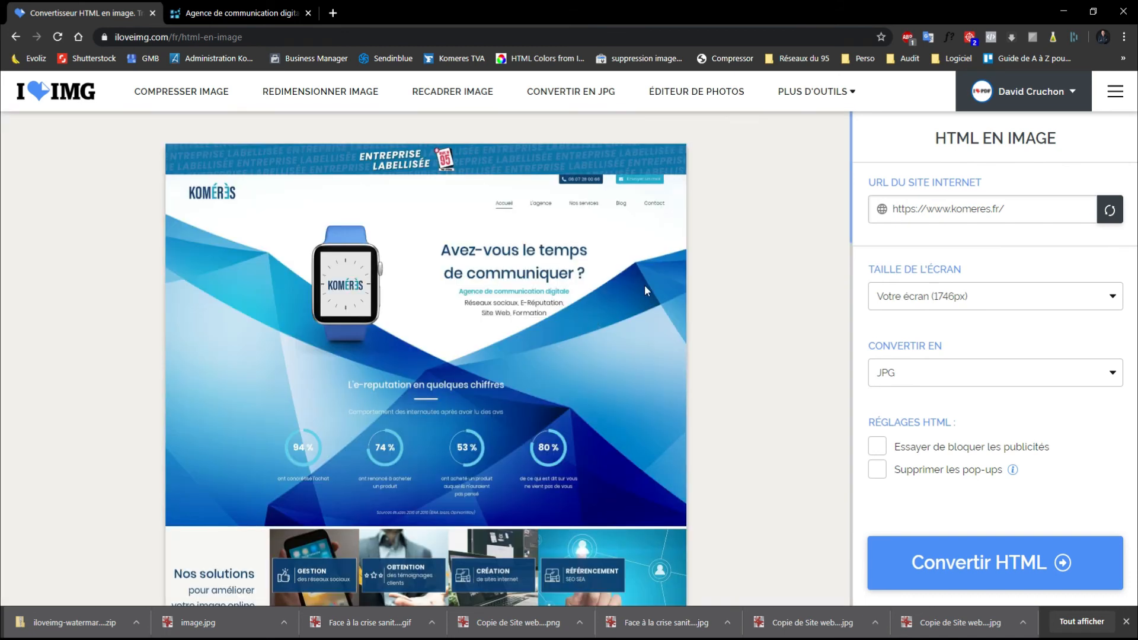
Look through the full-page preview of the Komérès site and the output formats offered, keeping JPG.
scroll(645, 290, "down", 15)
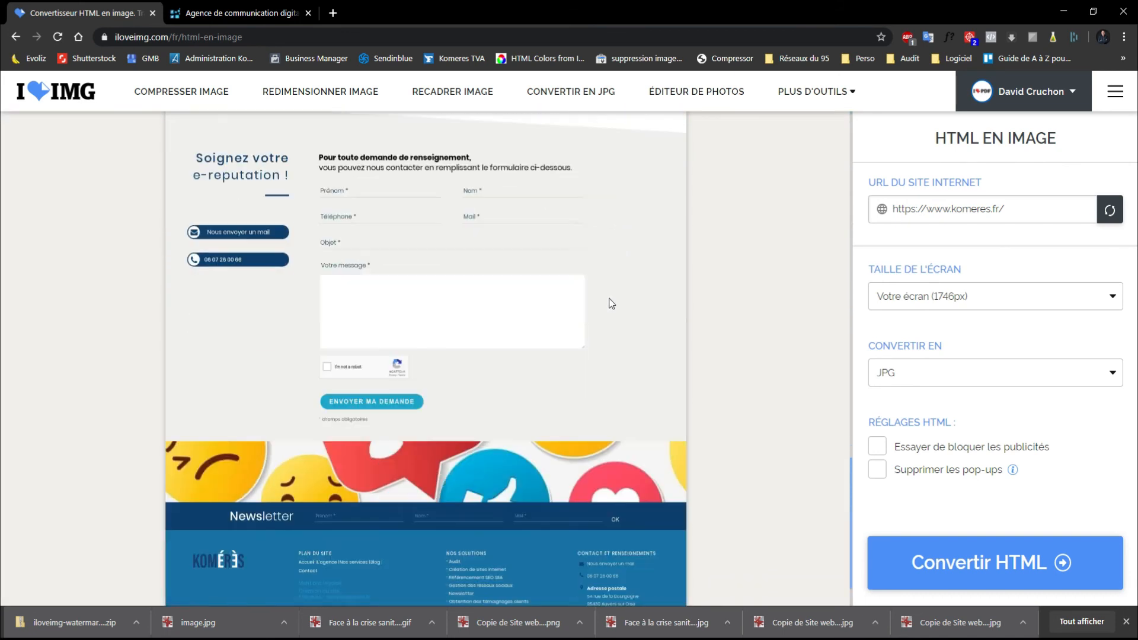
scroll(608, 296, "up", 20)
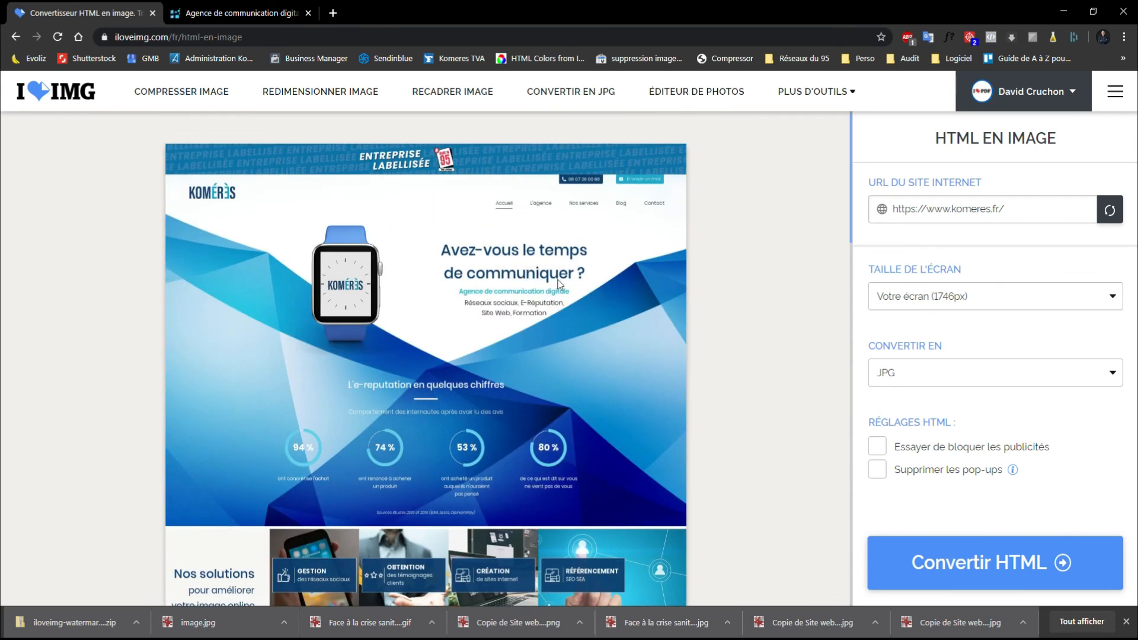
scroll(558, 284, "down", 10)
scroll(539, 228, "up", 12)
scroll(526, 230, "down", 12)
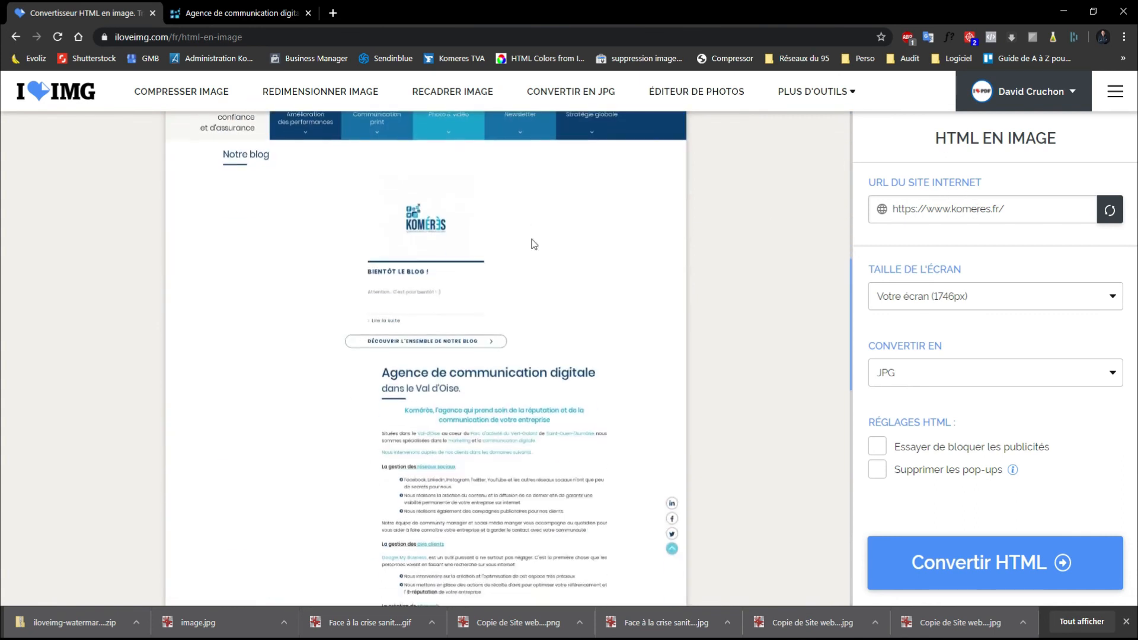
scroll(536, 249, "down", 3)
scroll(533, 253, "up", 9)
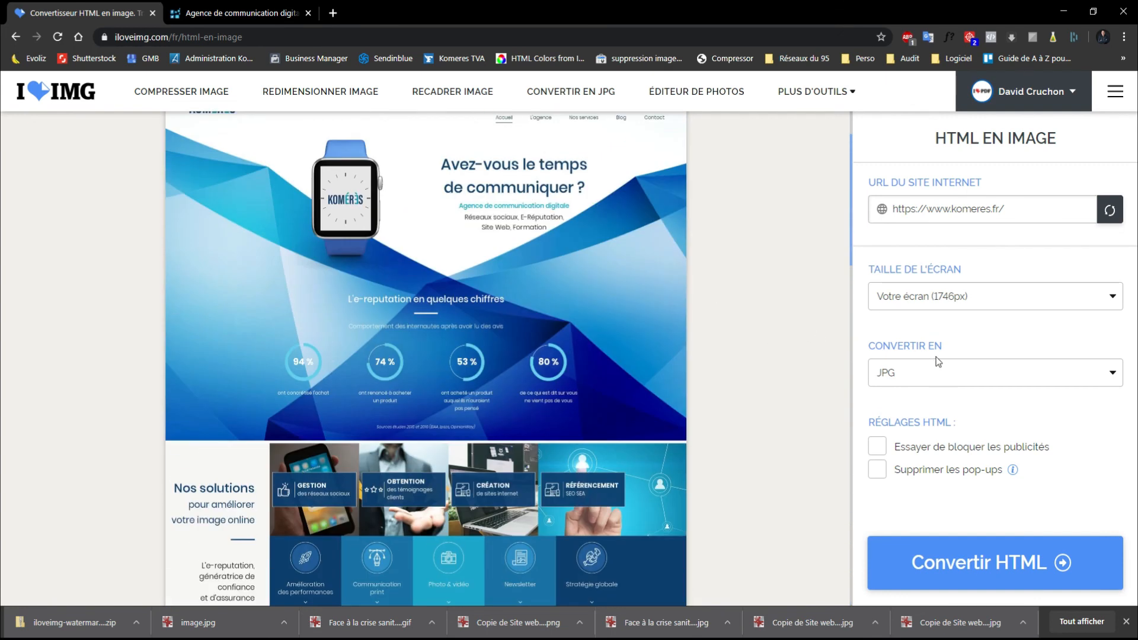
left_click(937, 373)
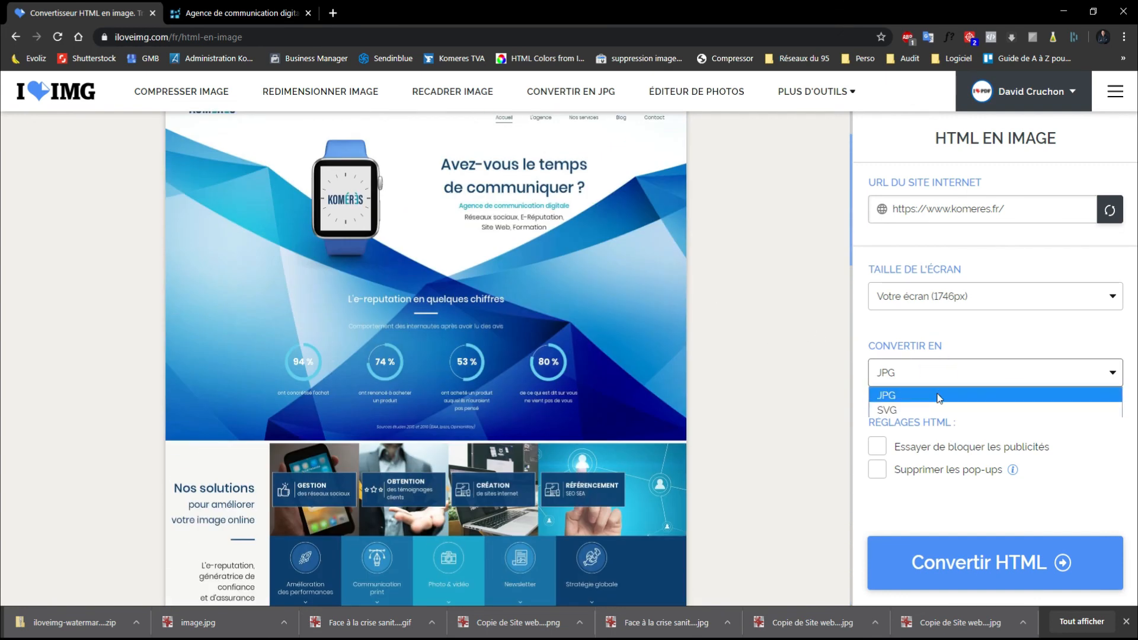
left_click(934, 370)
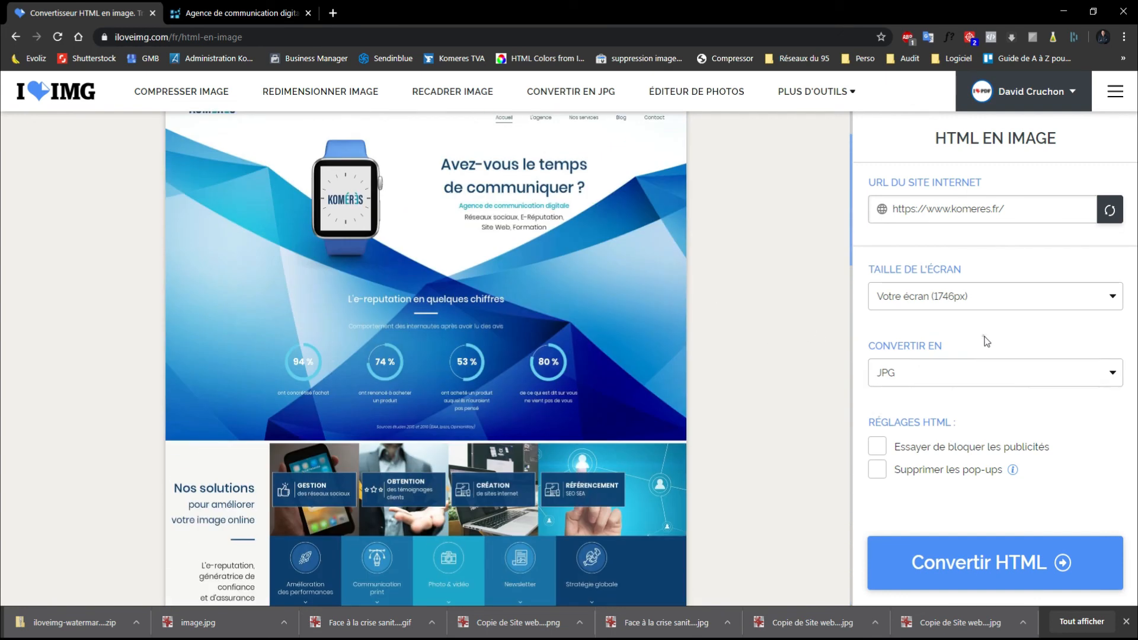
Set the screen size to Bureau HD (1920px), refresh the site preview and look through it.
left_click(930, 301)
left_click(944, 336)
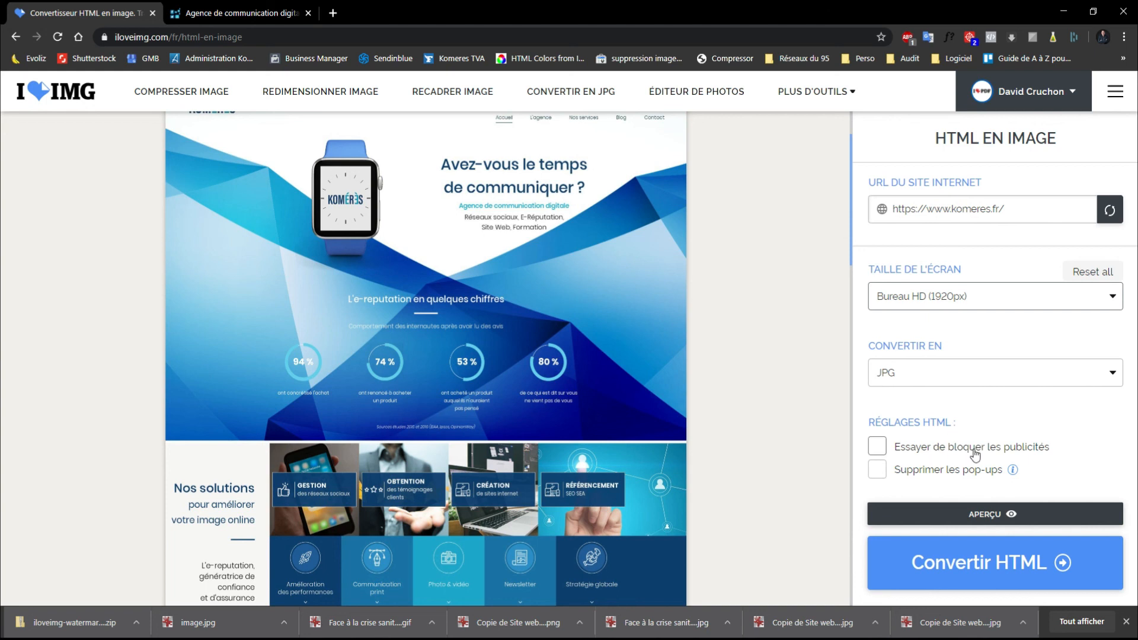
scroll(533, 330, "down", 15)
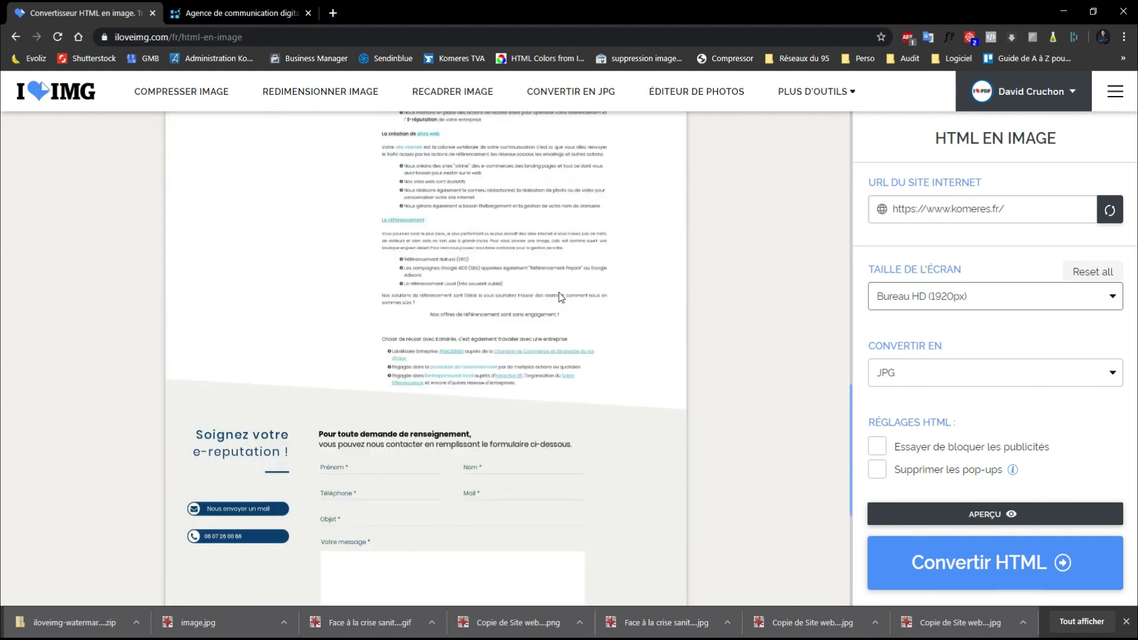
scroll(632, 262, "up", 15)
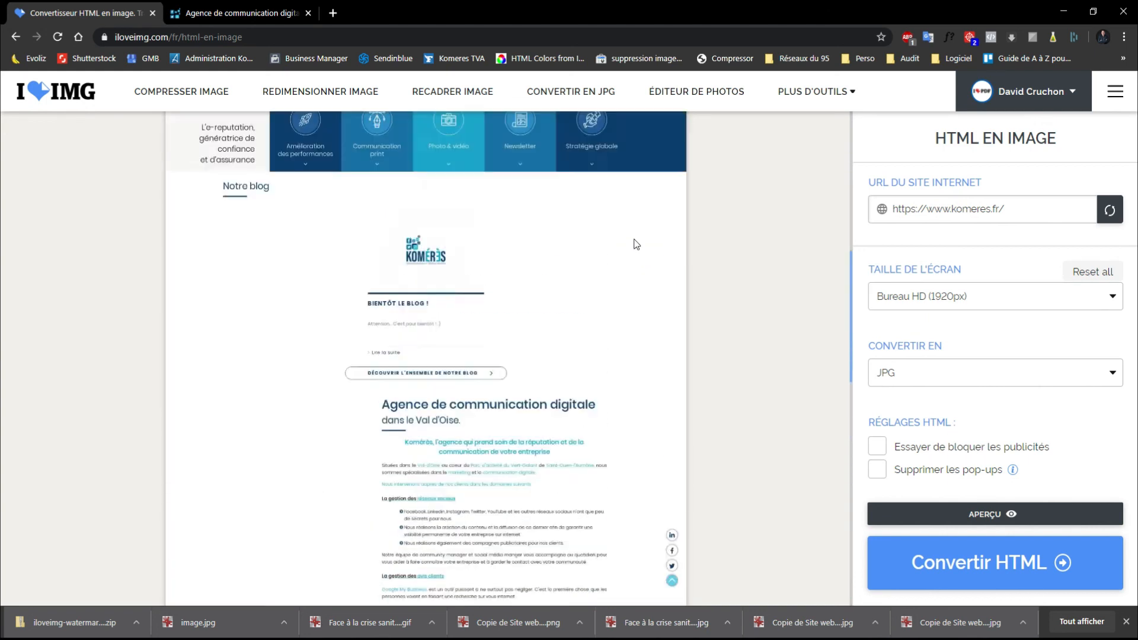
left_click(985, 525)
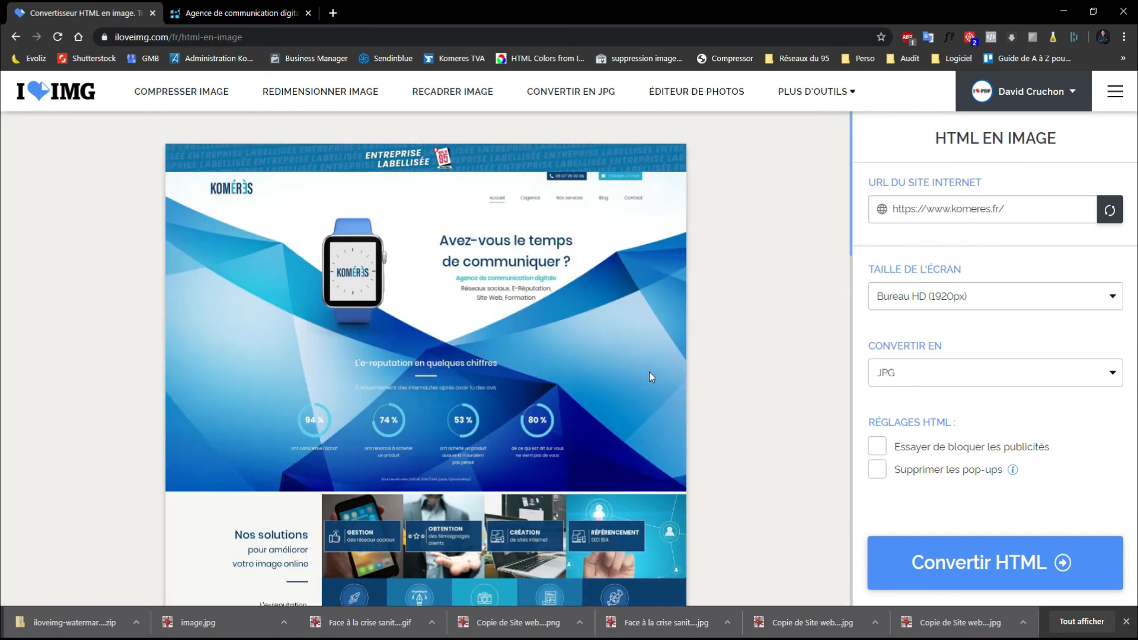
scroll(600, 337, "down", 15)
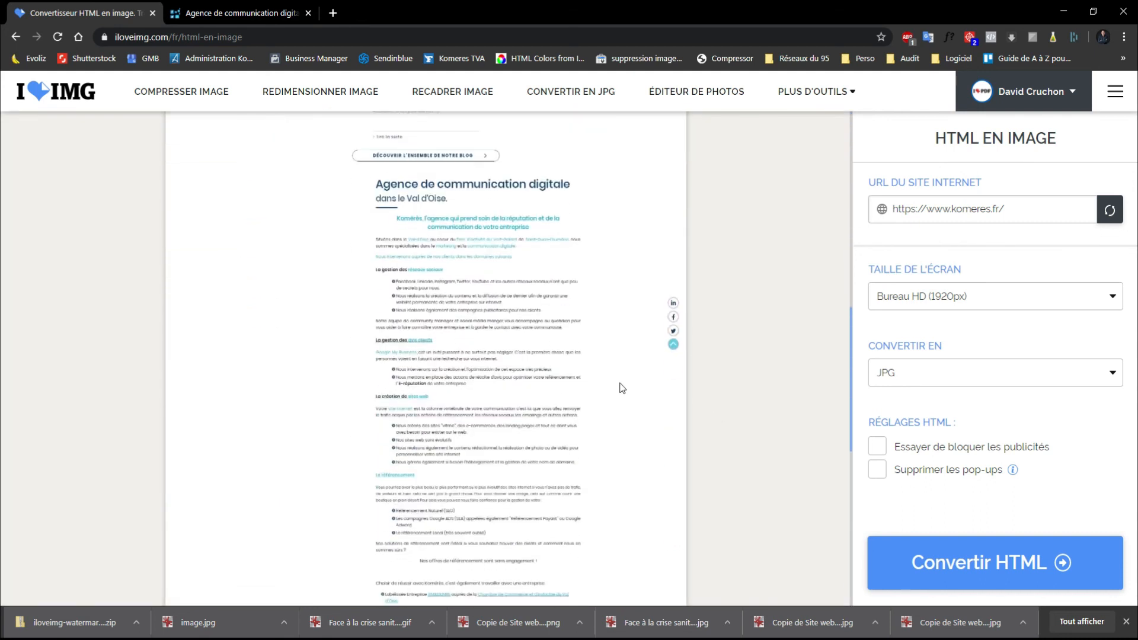
Convert the web page to a JPG, download it, and view the resulting www_komeres.jpg before closing it.
left_click(953, 554)
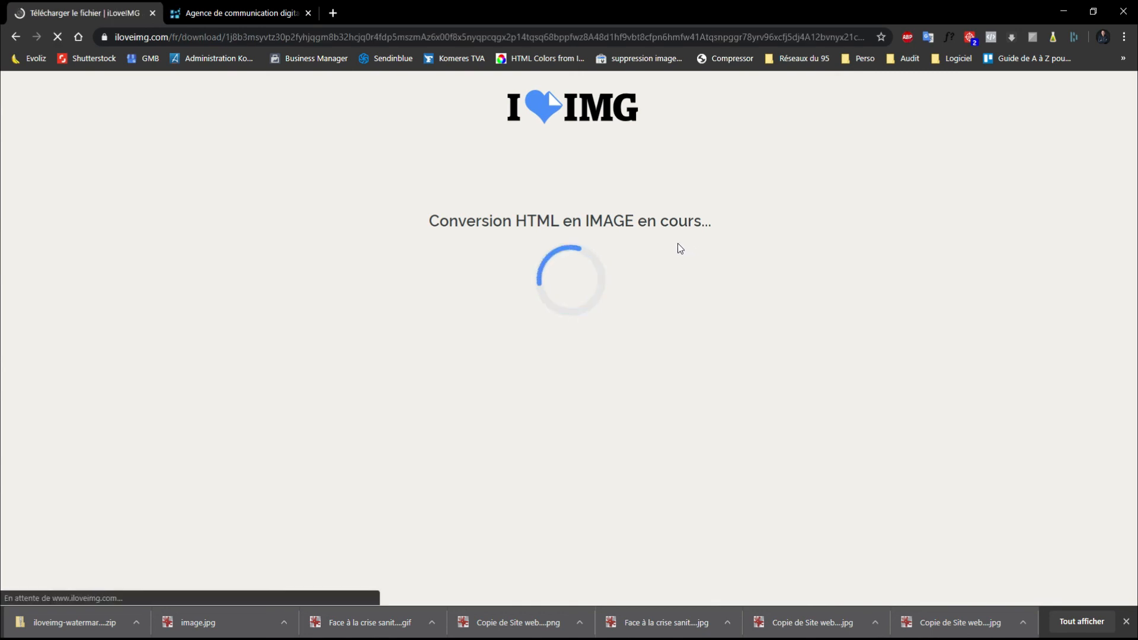
left_click(553, 217)
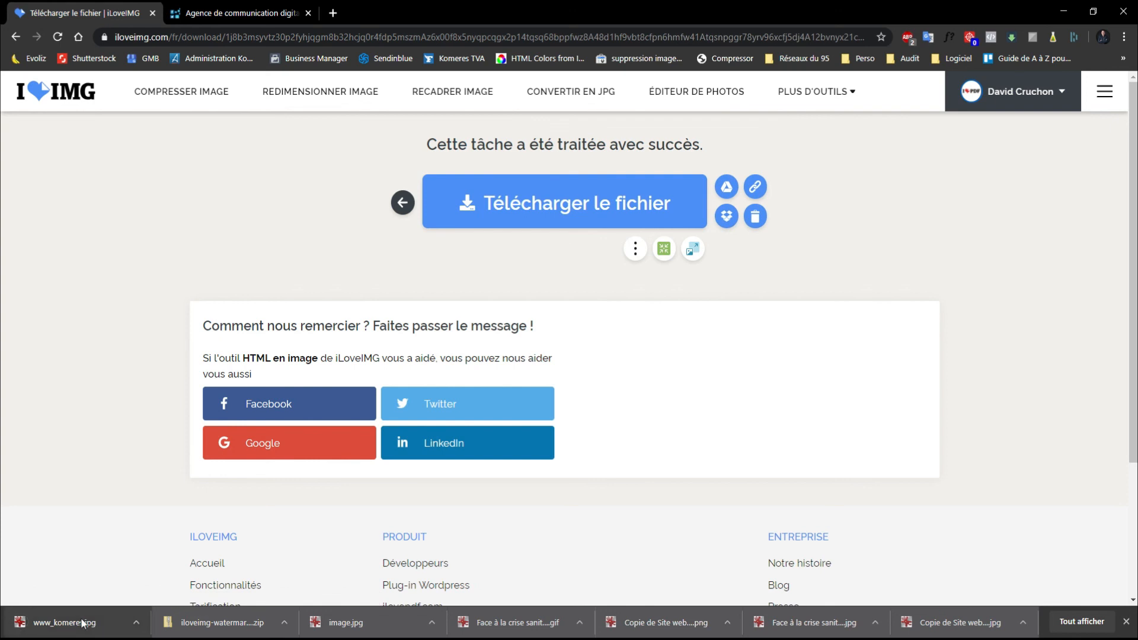
left_click(66, 627)
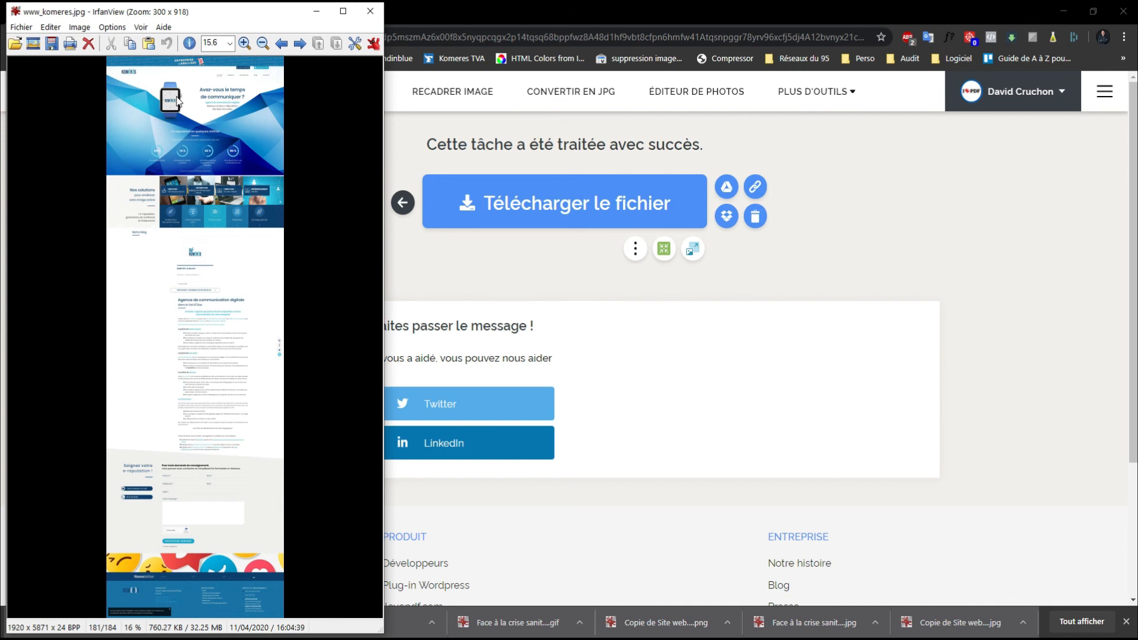
key("space")
left_click(370, 11)
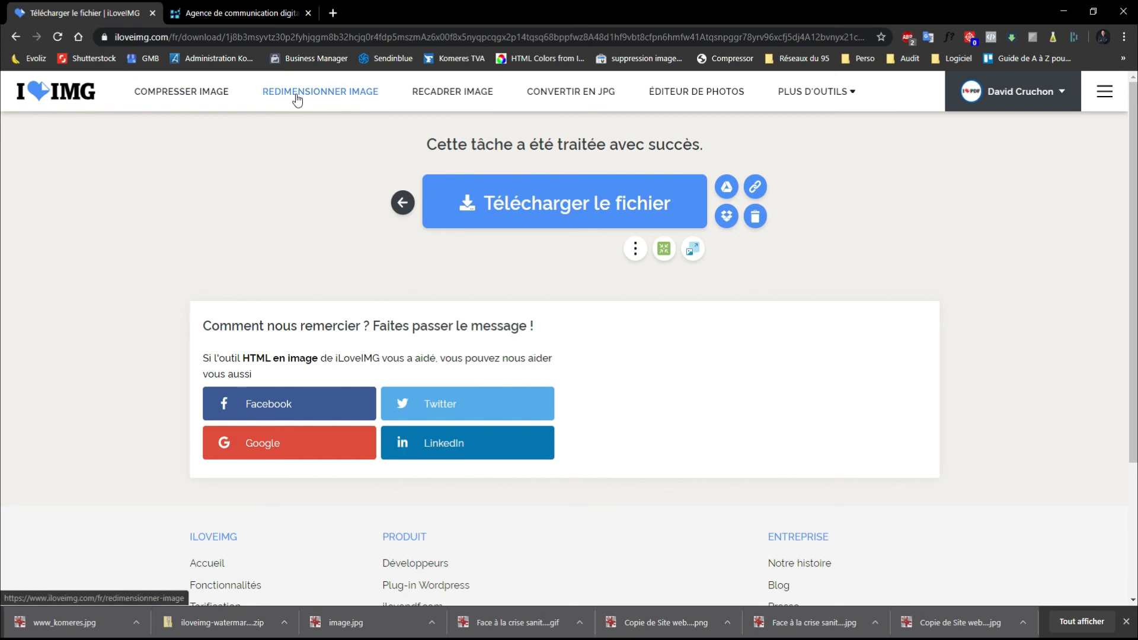
Load the downloaded Komérès page capture into the Recadrer IMAGE tool.
left_click(439, 92)
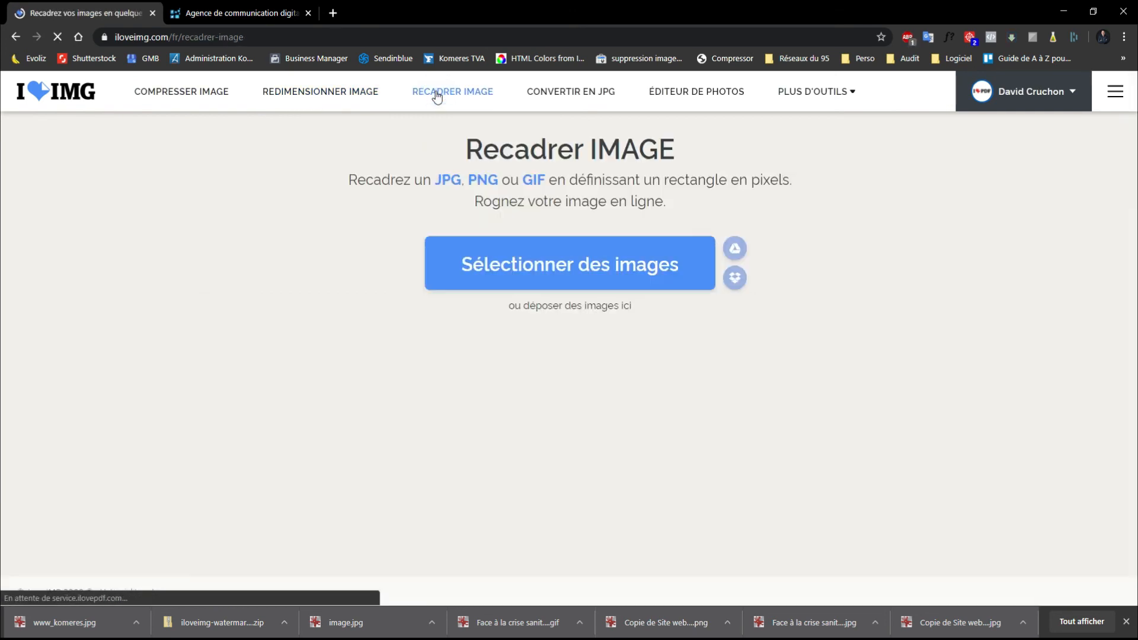
left_click(559, 272)
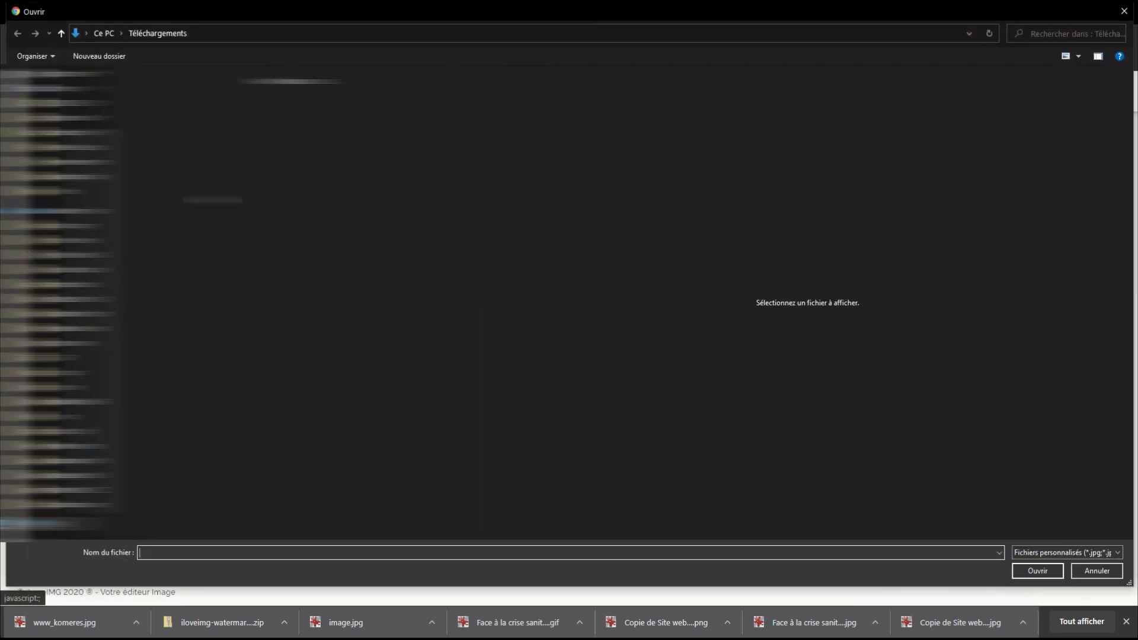
double_click(141, 128)
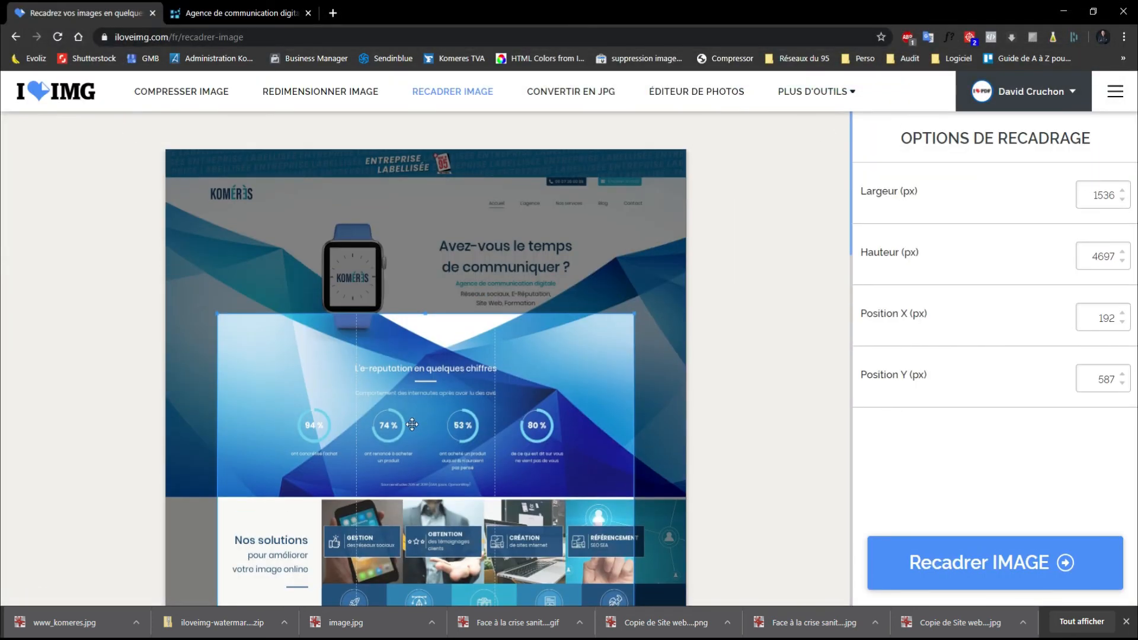
left_click_drag(406, 427, 354, 262)
scroll(551, 515, "down", 20)
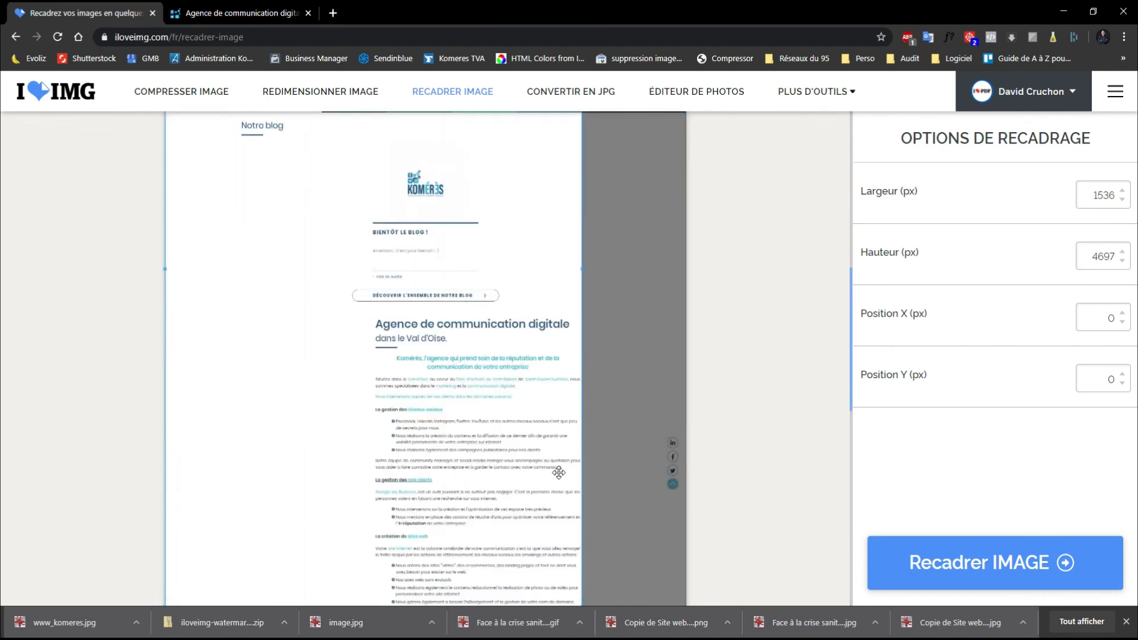
left_click_drag(375, 251, 391, 202)
Crop the page capture to its header and hero section, about 1912 × 1233 px, and download the cropped image.
scroll(648, 319, "up", 11)
scroll(648, 319, "up", 10)
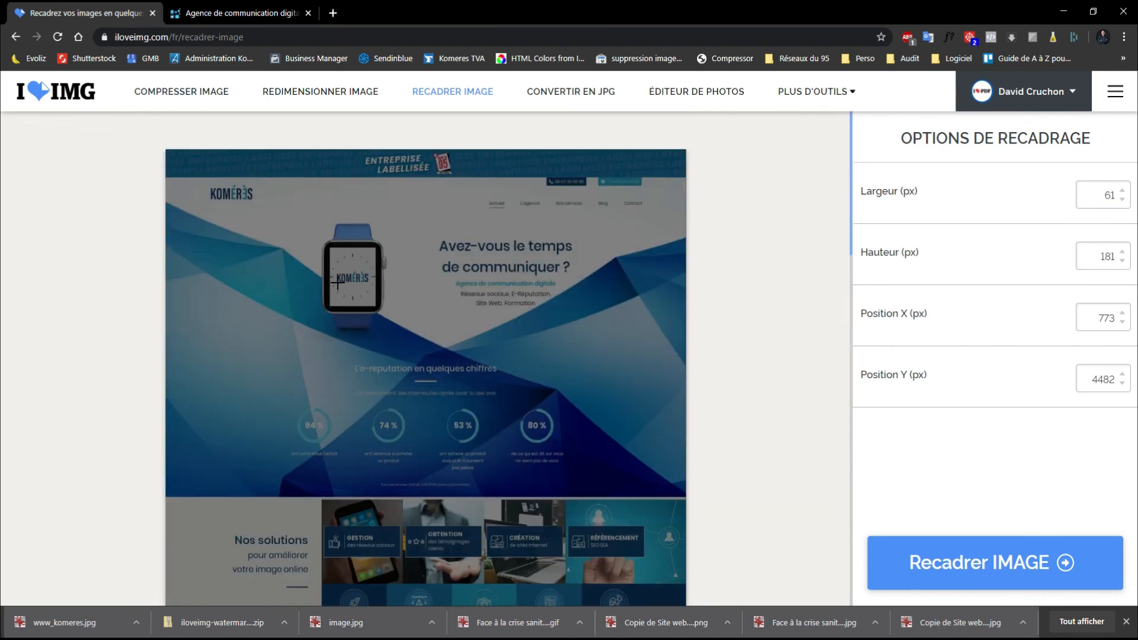
left_click_drag(165, 148, 749, 496)
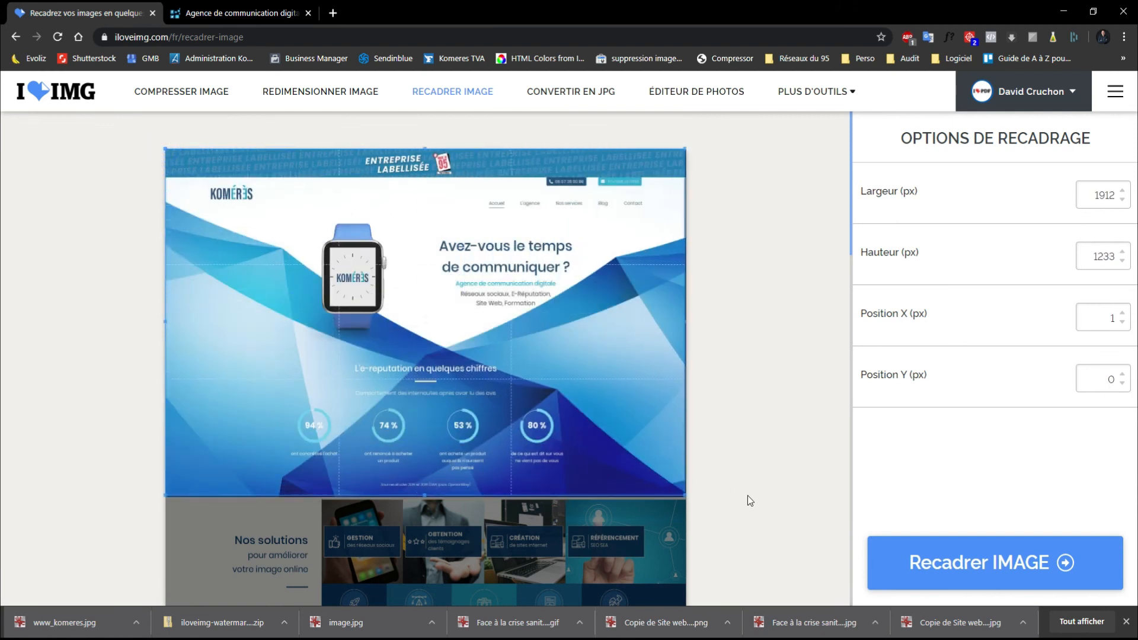
left_click(978, 575)
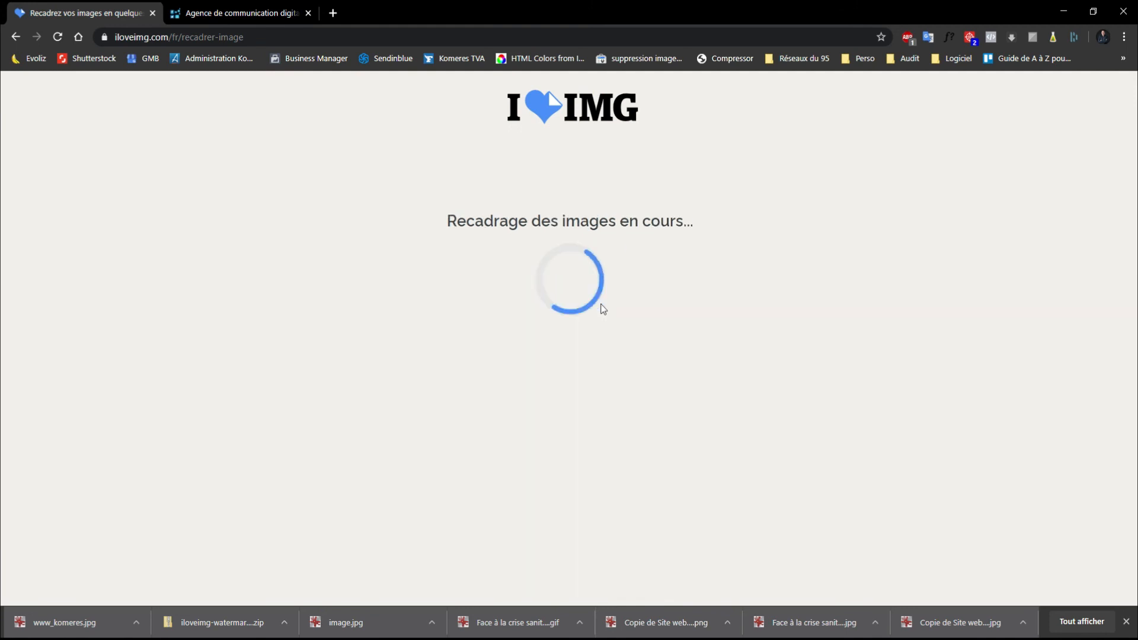
left_click(581, 204)
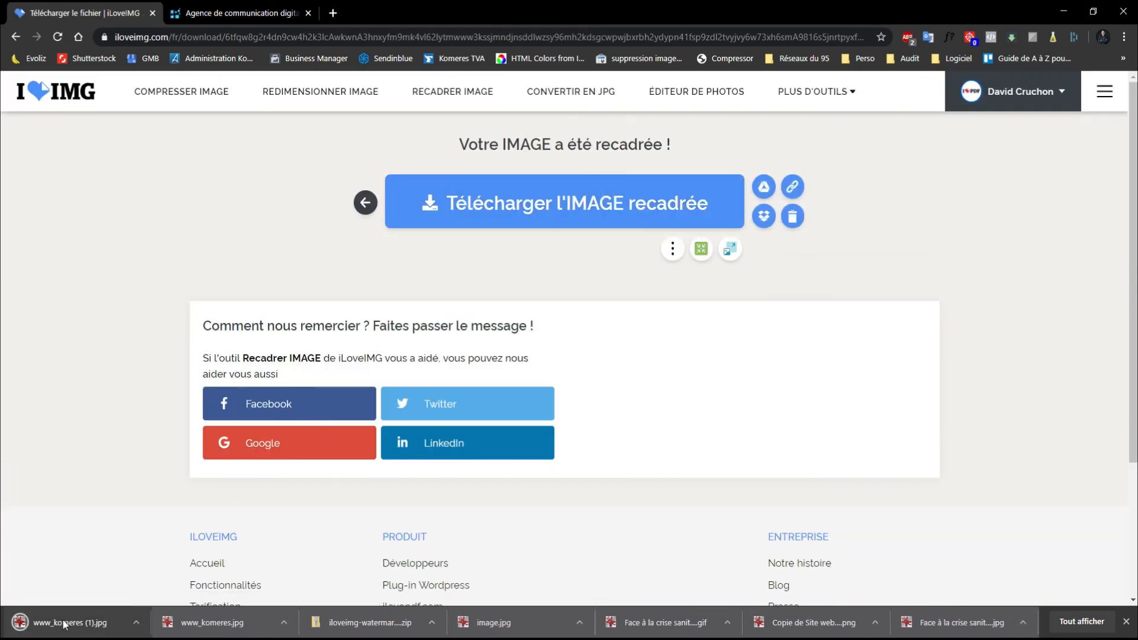
Open the downloaded www_komeres (1).jpg to check the crop, and close the image viewer.
left_click(67, 625)
scroll(623, 152, "down", 1)
scroll(611, 218, "down", 3)
left_click(403, 214)
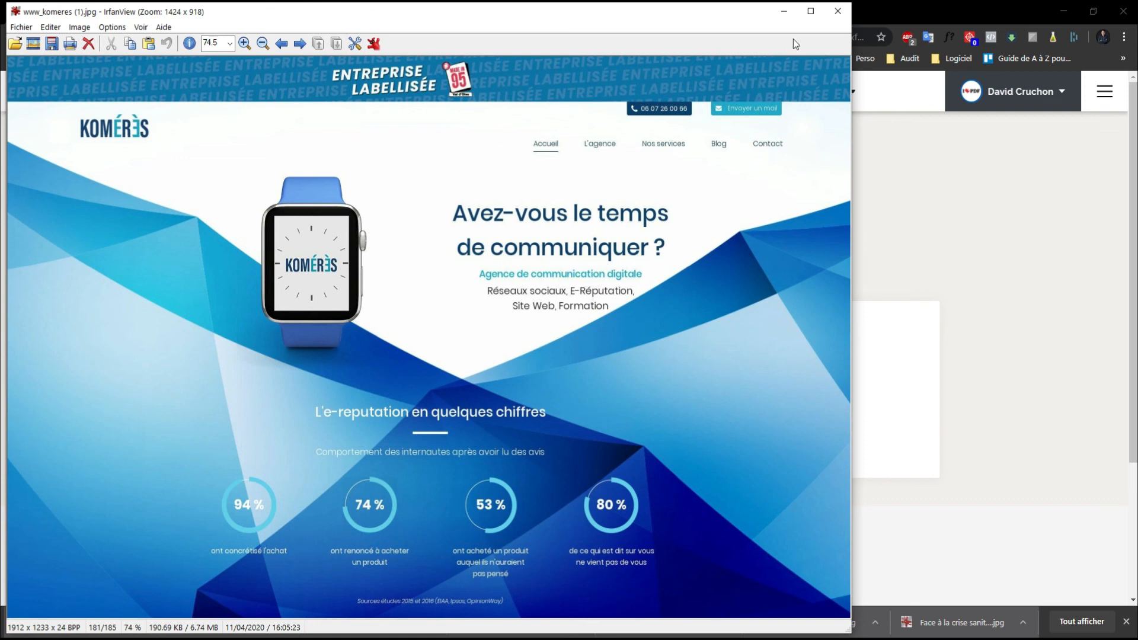
left_click(837, 10)
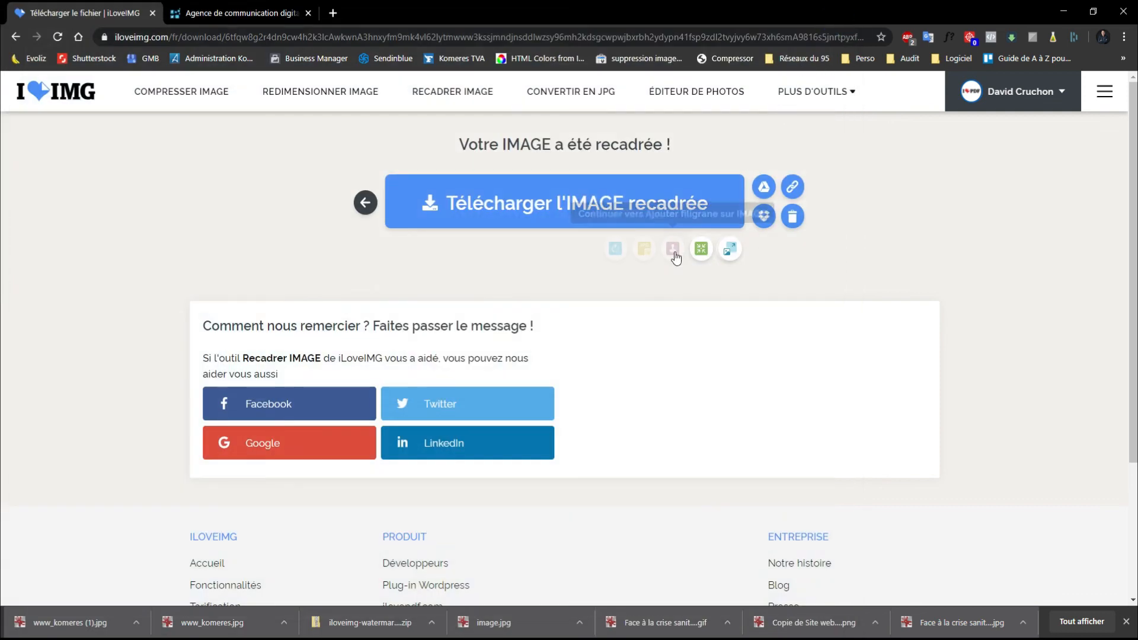
Return to the iLoveIMG home page and review the full list of tools.
left_click(38, 88)
scroll(780, 373, "down", 4)
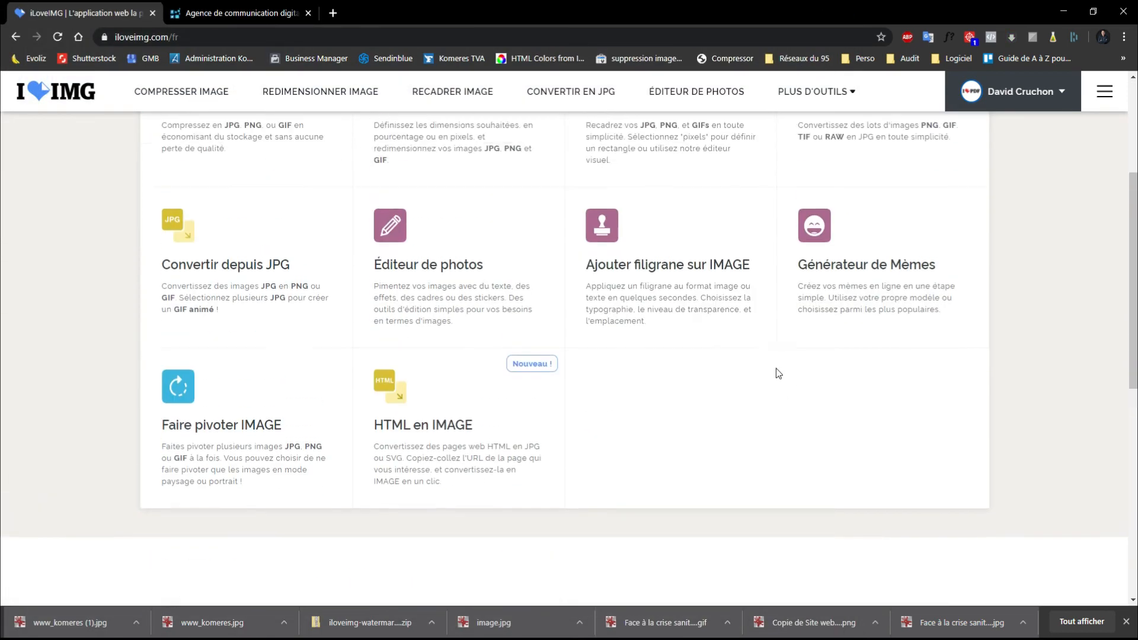
scroll(777, 368, "up", 4)
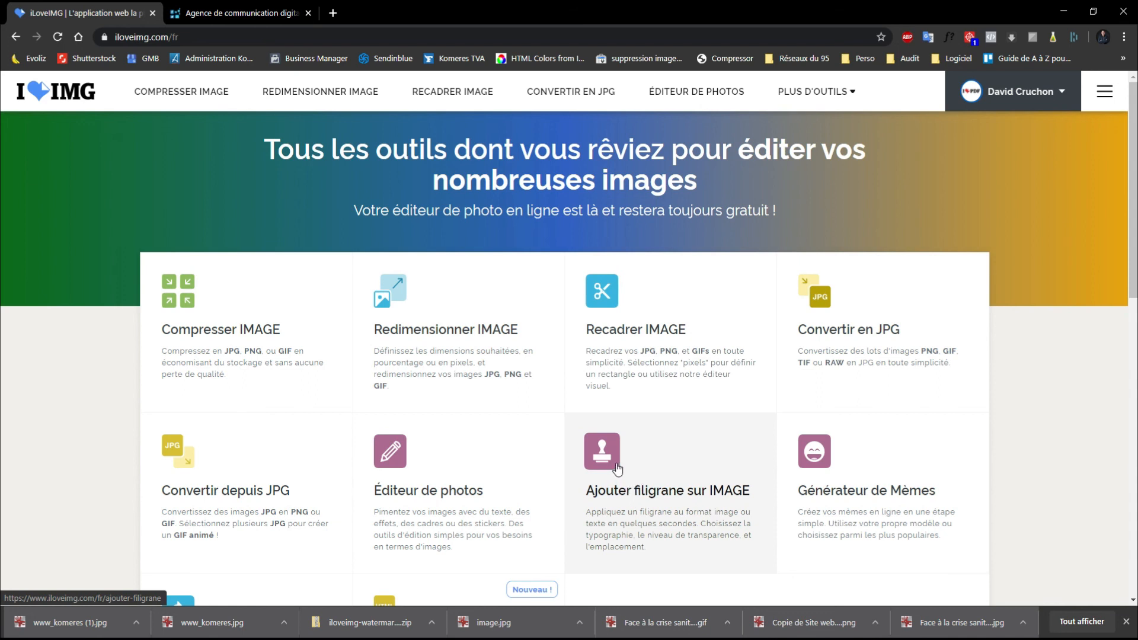
scroll(624, 475, "down", 2)
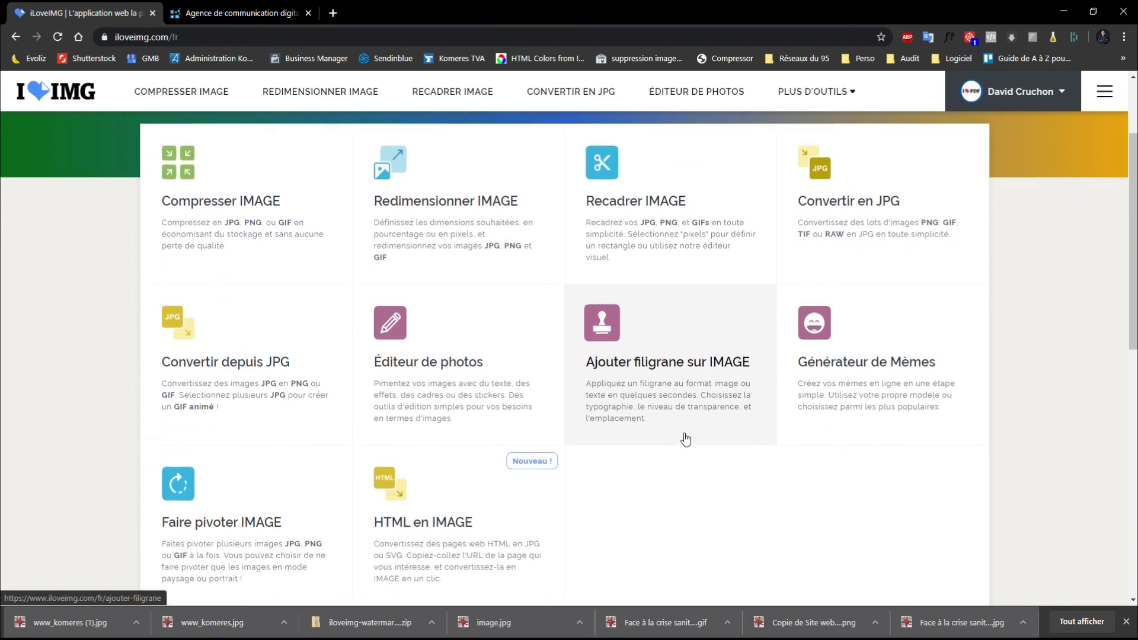
scroll(676, 426, "up", 2)
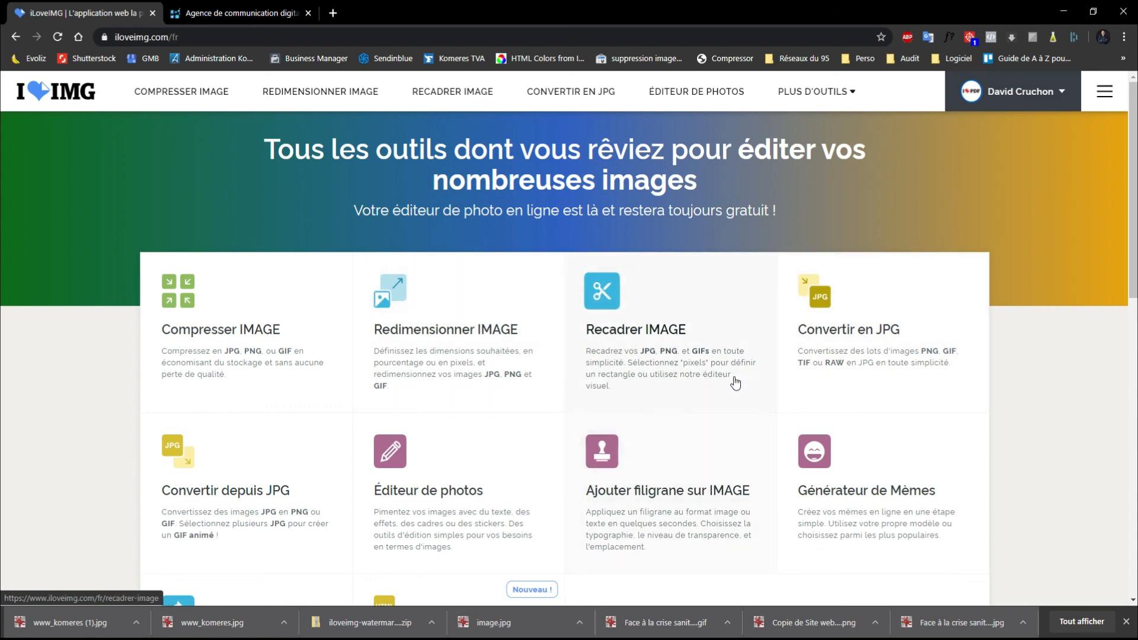
scroll(735, 385, "down", 3)
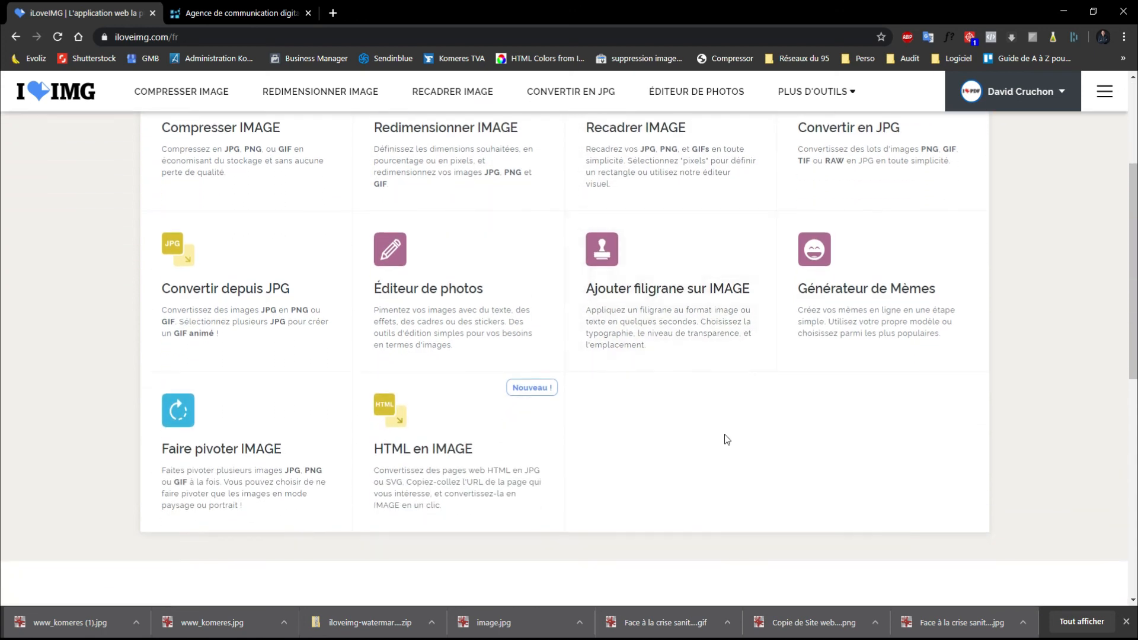
scroll(725, 434, "up", 3)
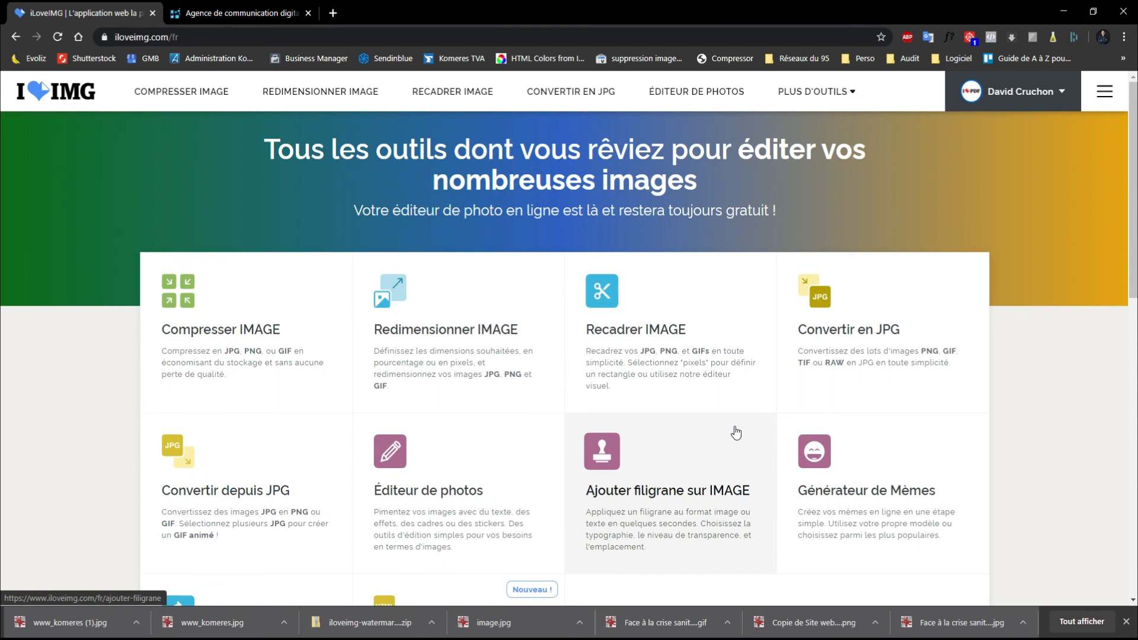